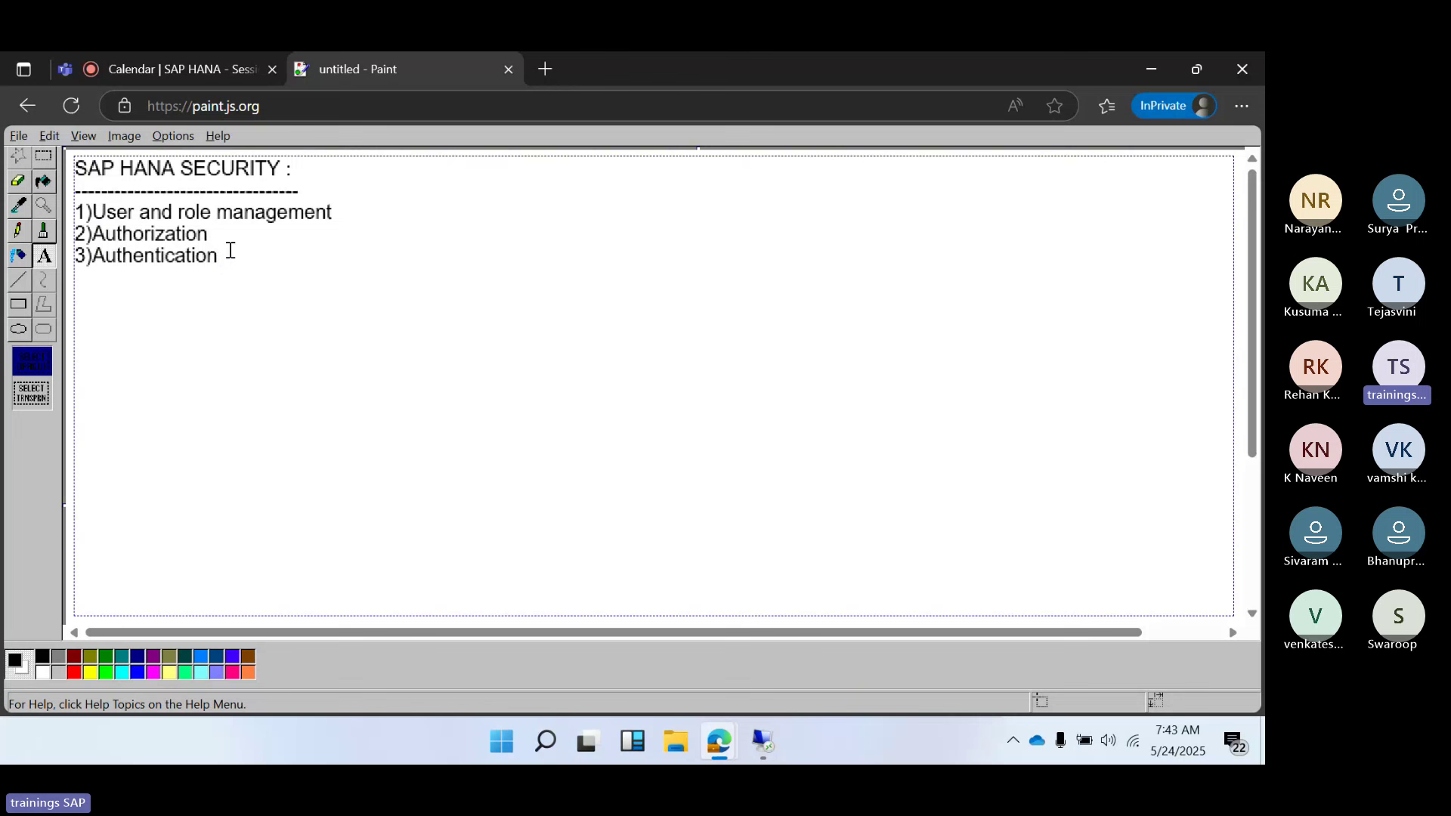
Add list lines '4)Encryption of data layer' and '5)Encrption of netowkr layer' in JS Paint
key(Return)
text(4)Encryption o)
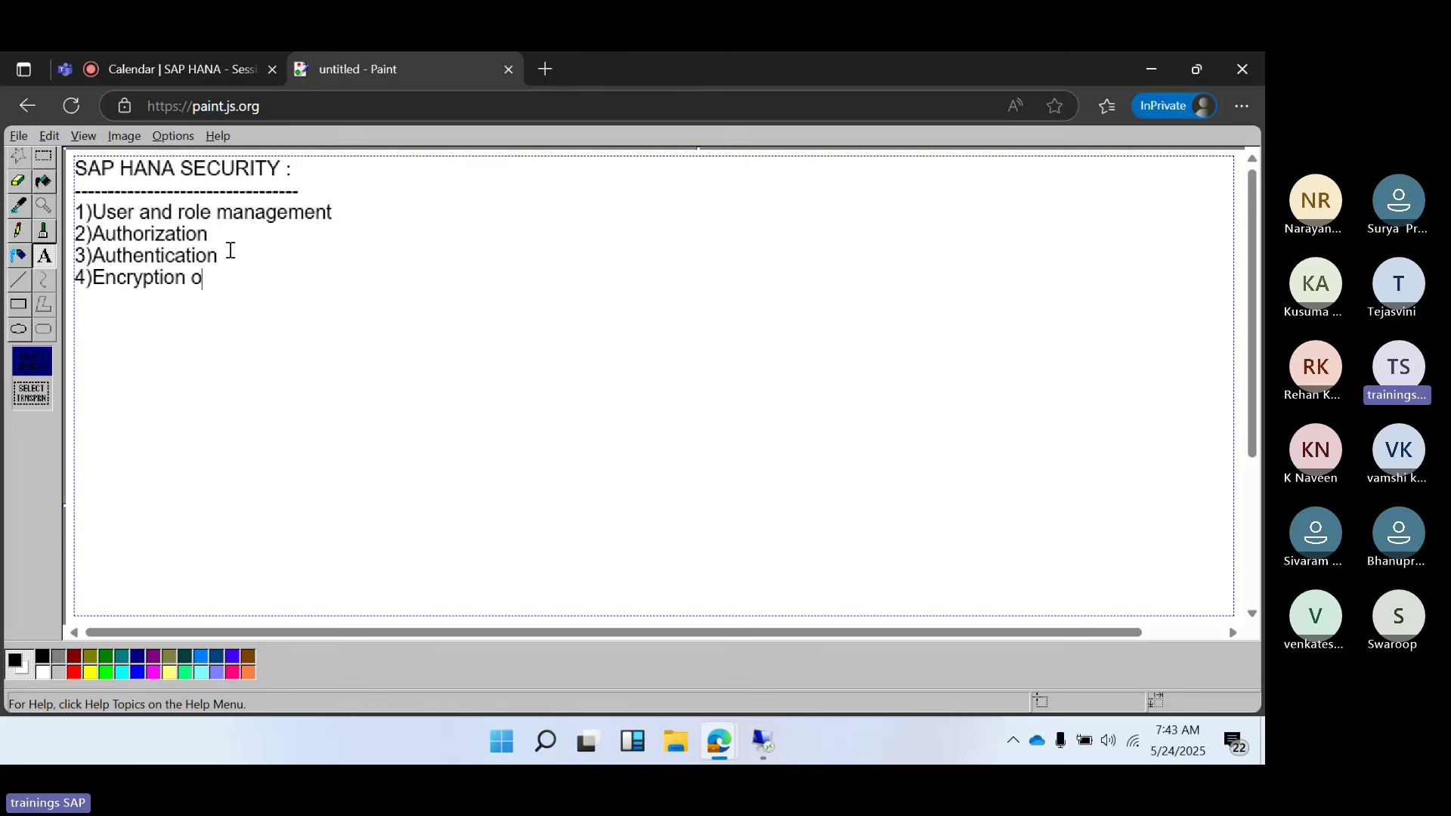
text(f data layer)
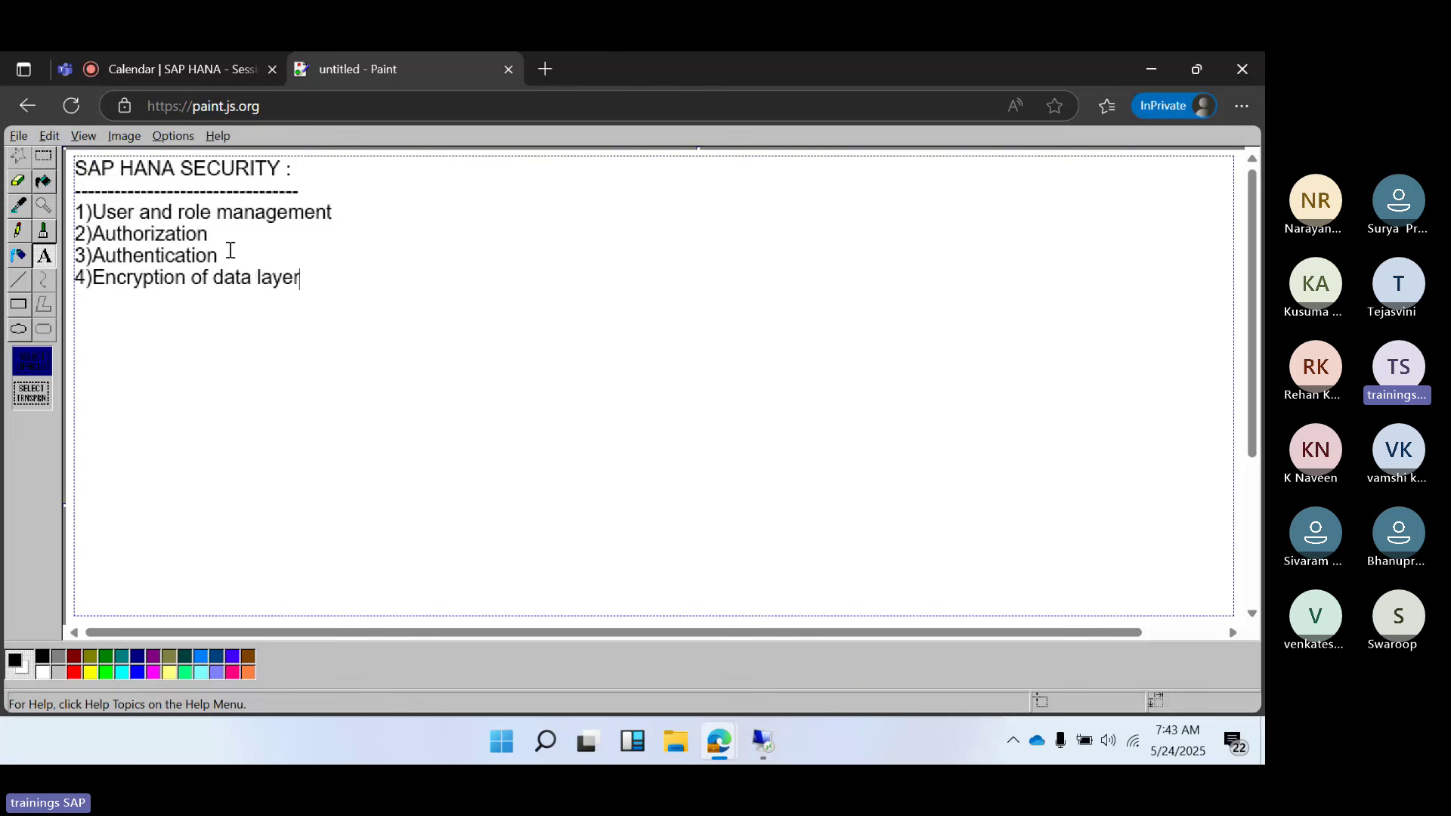
key(Return)
text(5)Encrption of netowkr la)
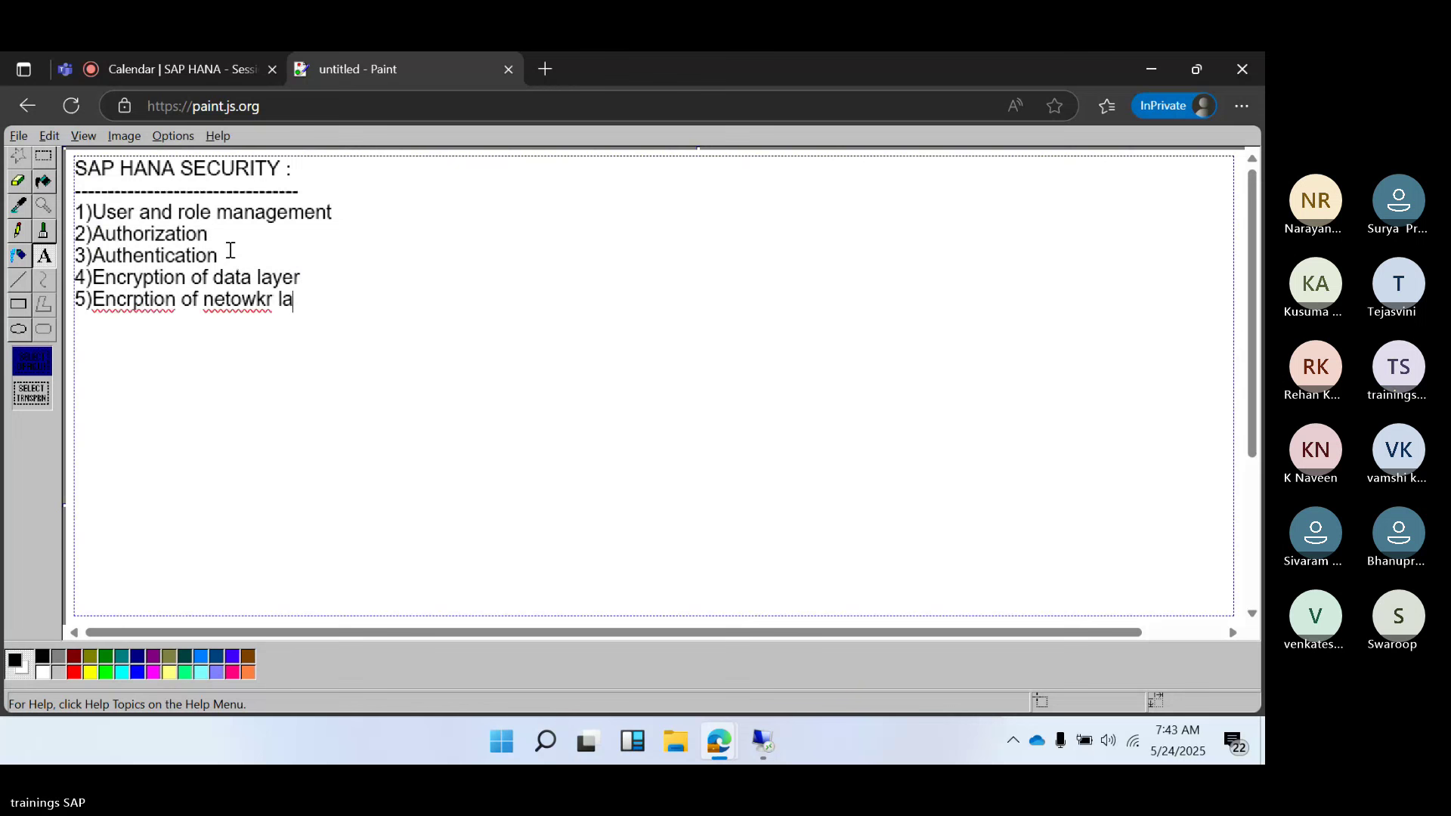
text(yer)
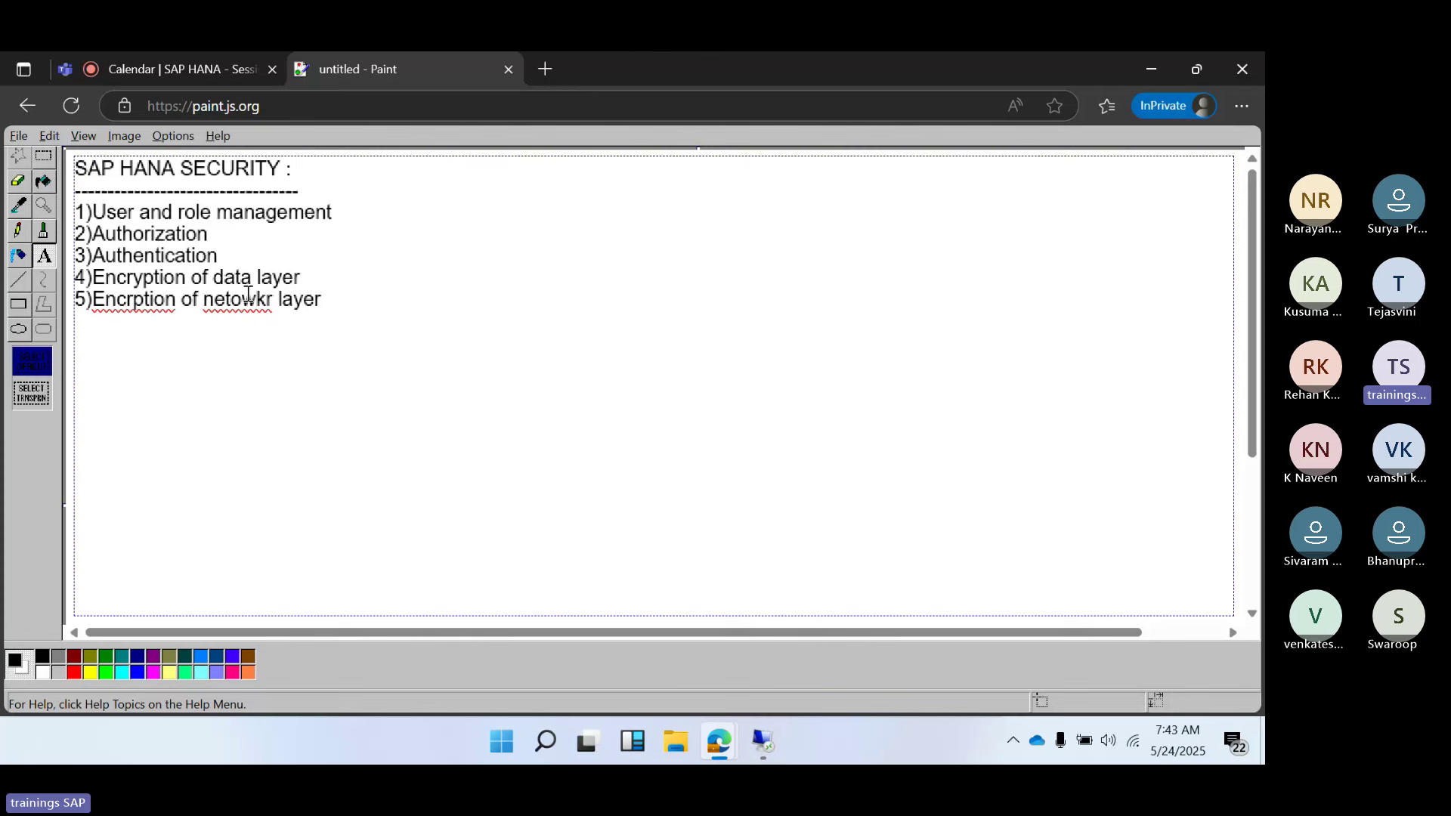
Correct 'netowkr' to network and 'Encrption' to Encryption, then return to the remote server session
right_click(243, 298)
click(253, 310)
right_click(143, 300)
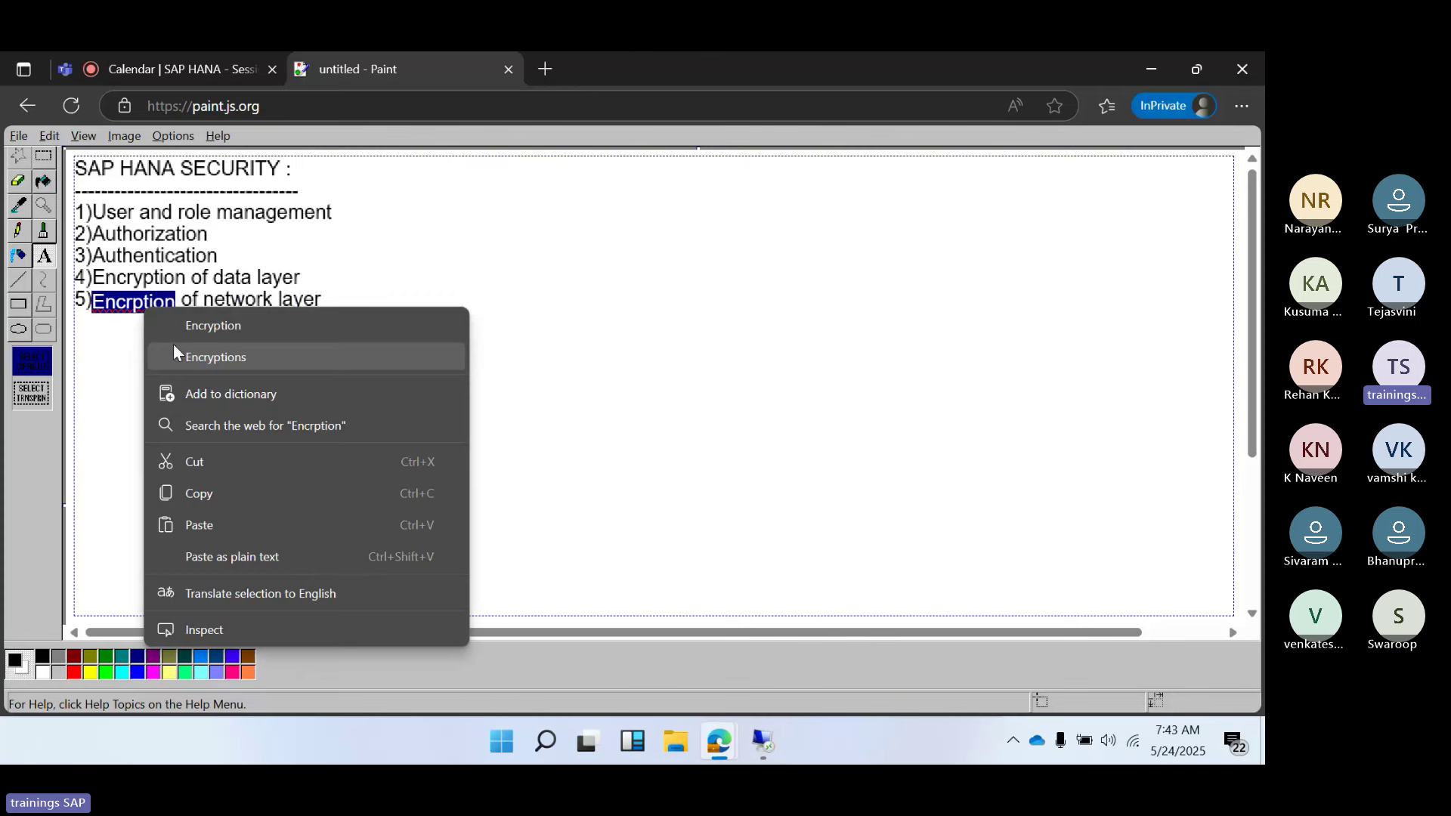
click(186, 325)
drag(173, 274, 230, 272)
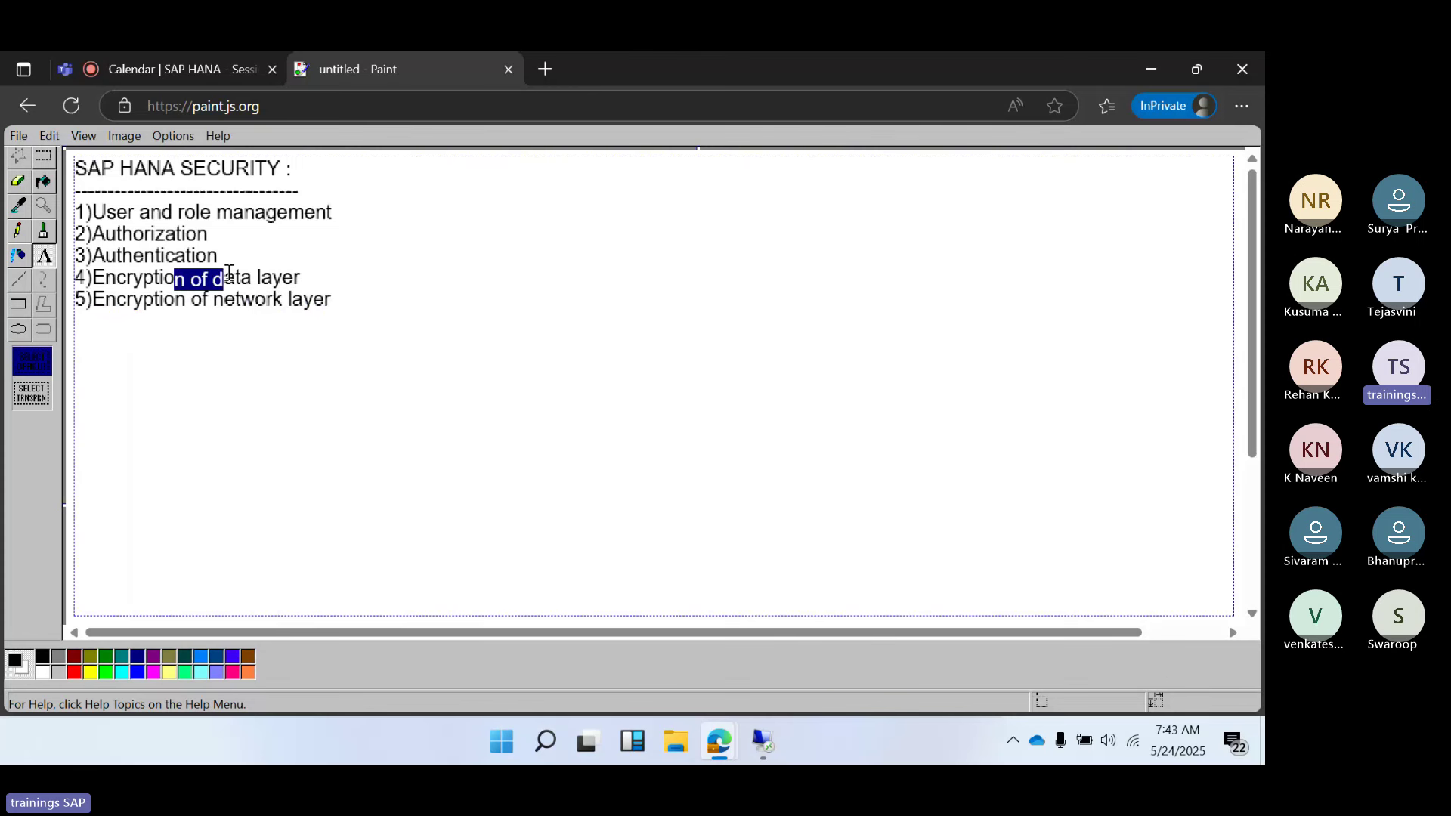
click(765, 745)
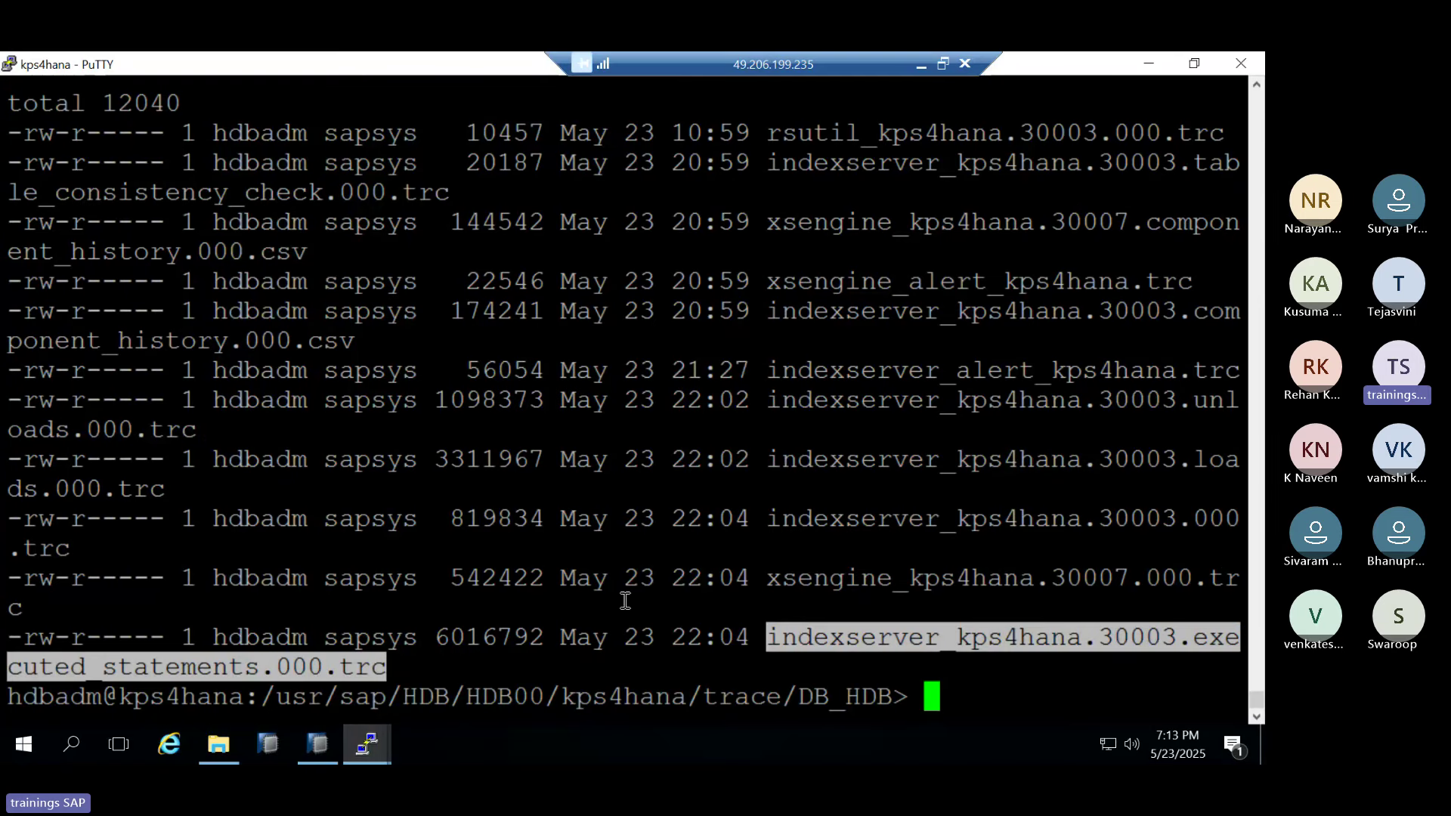
List /hana/data with cd and ls -ltr, showing HDB and KBD, then minimize PuTTY
click(626, 599)
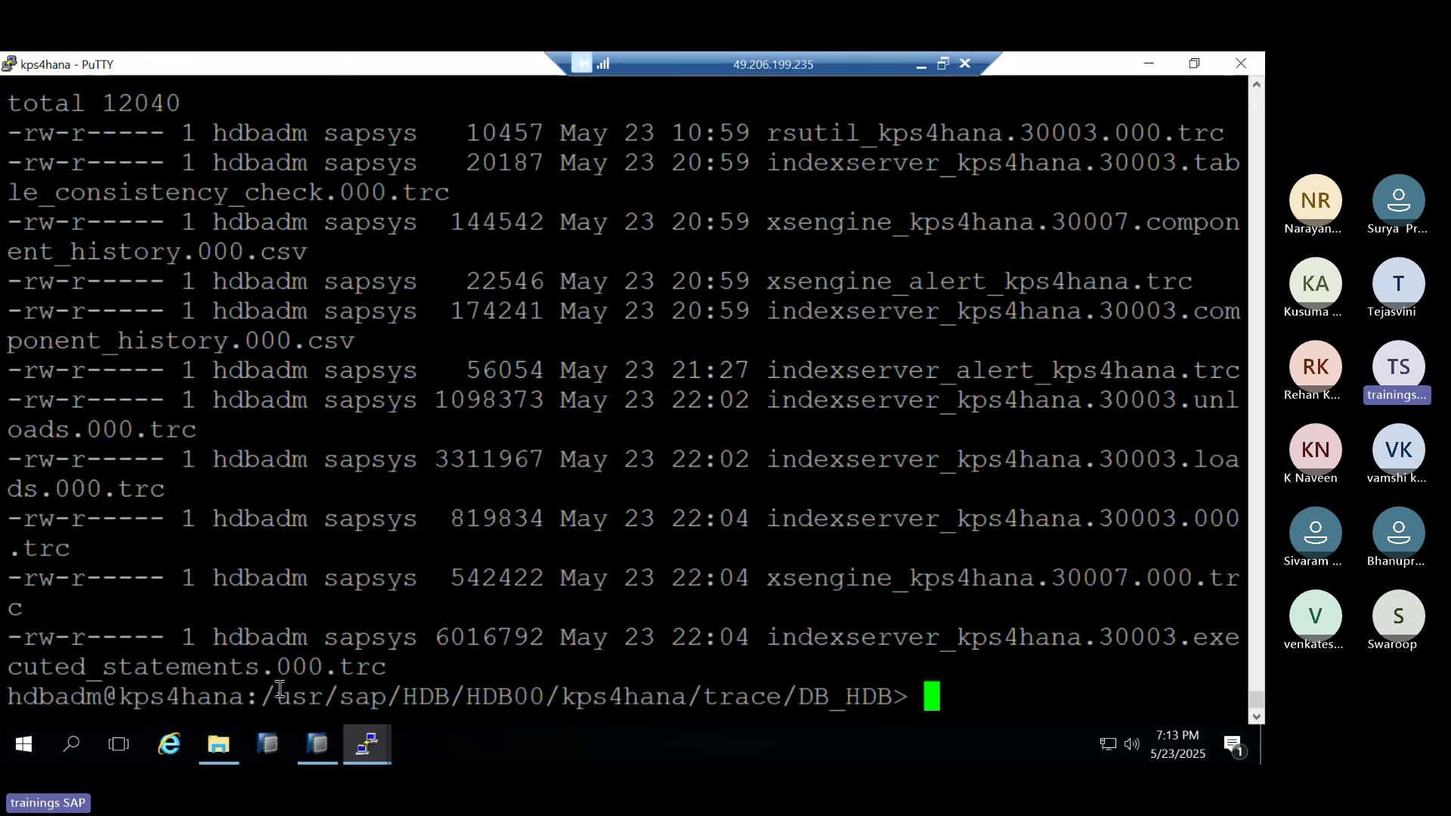
text(cd /hana/dat)
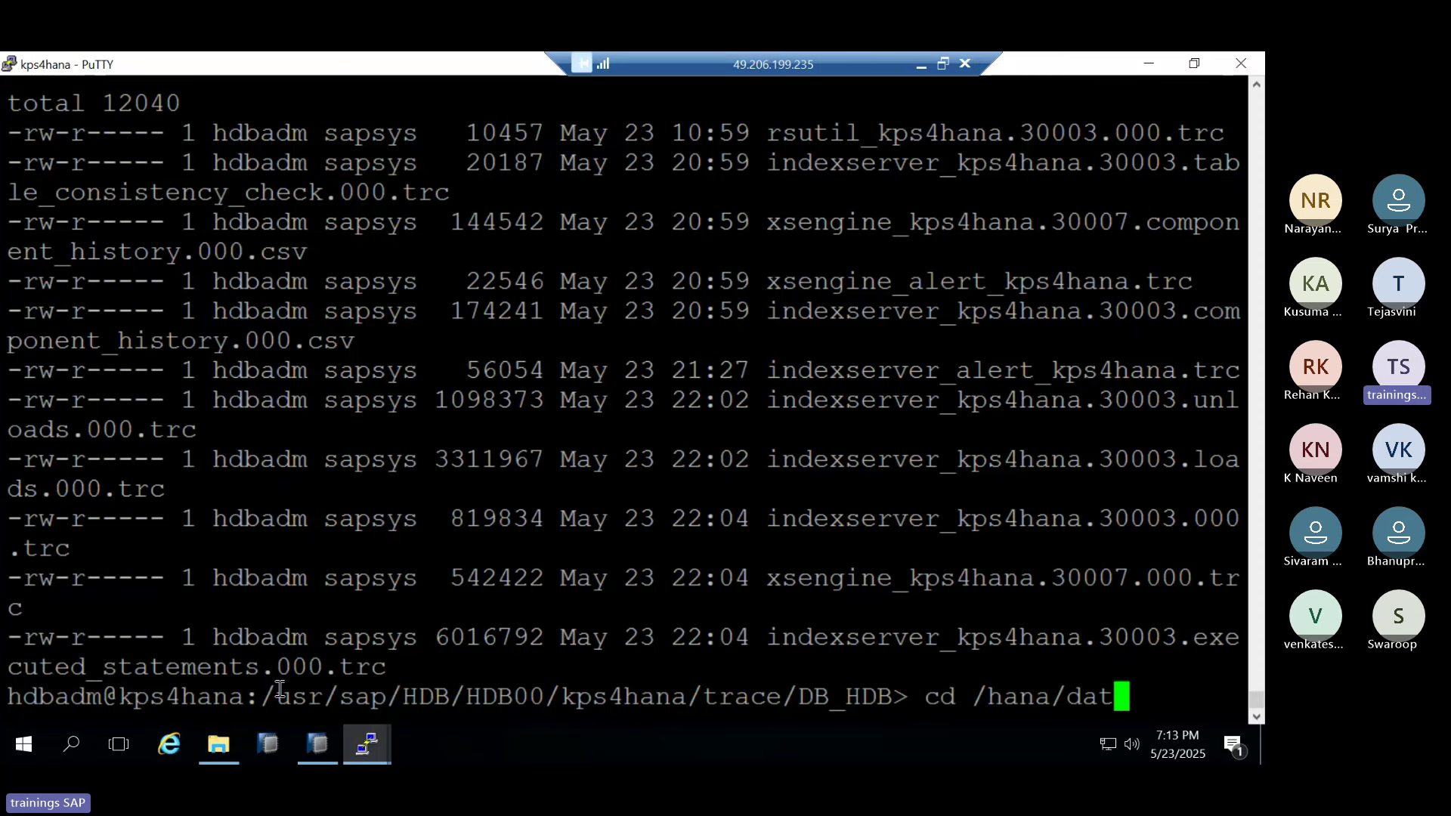
text(a)
key(Return)
text(ls -ltr)
key(Return)
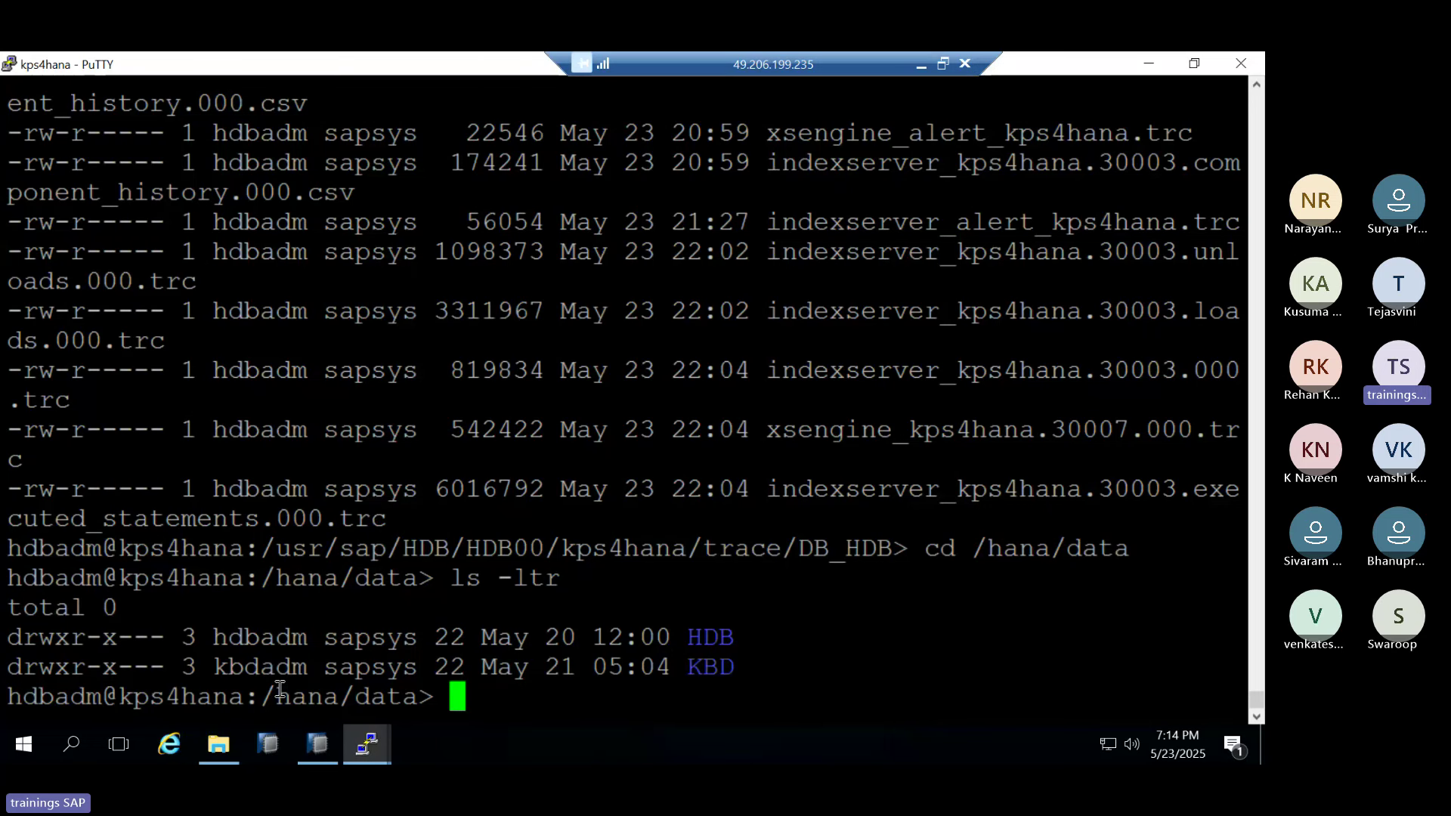
click(1145, 64)
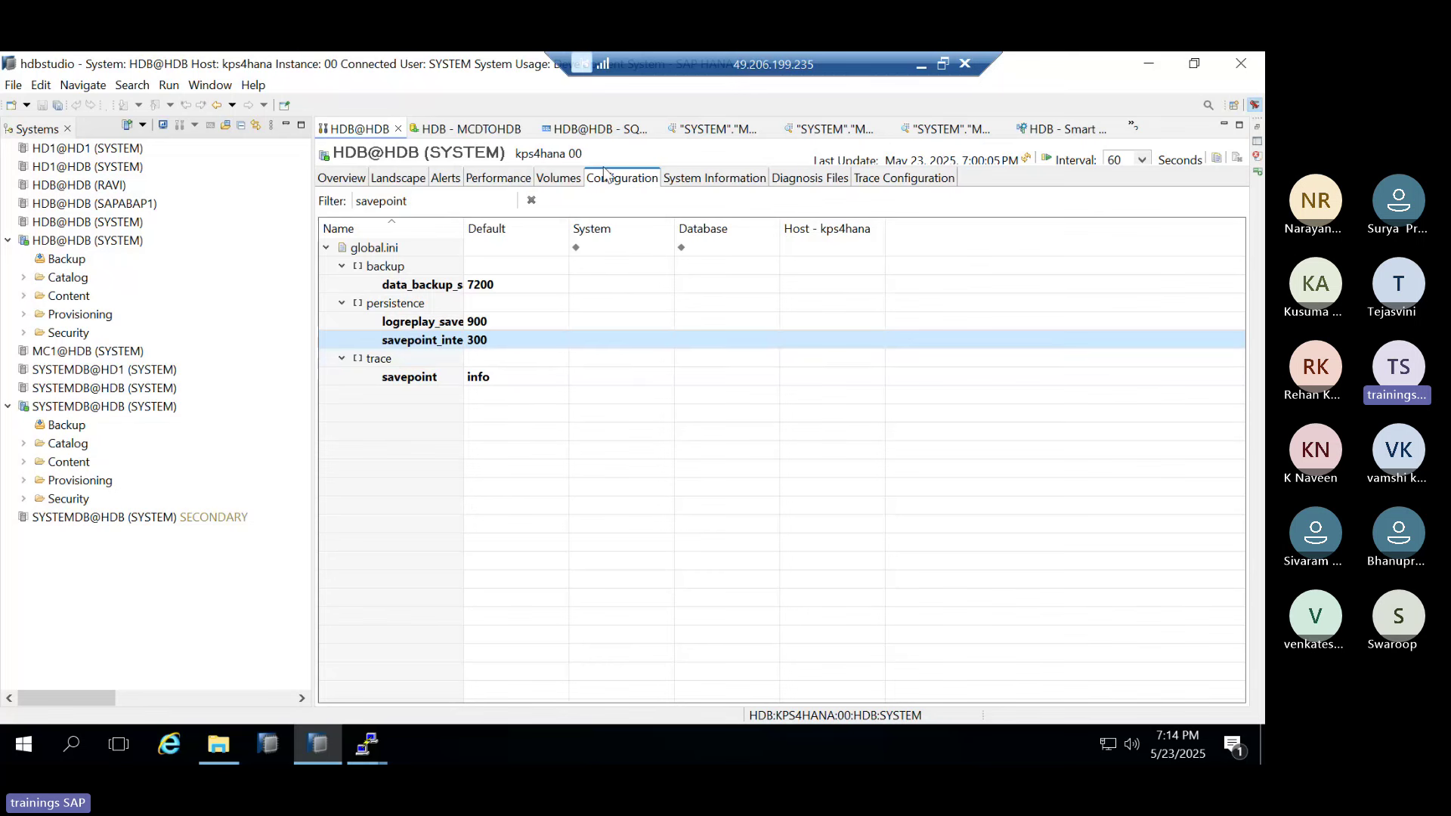
Minimize and restore the remote session, then expand Security under HDB@HDB (SYSTEM)
click(922, 63)
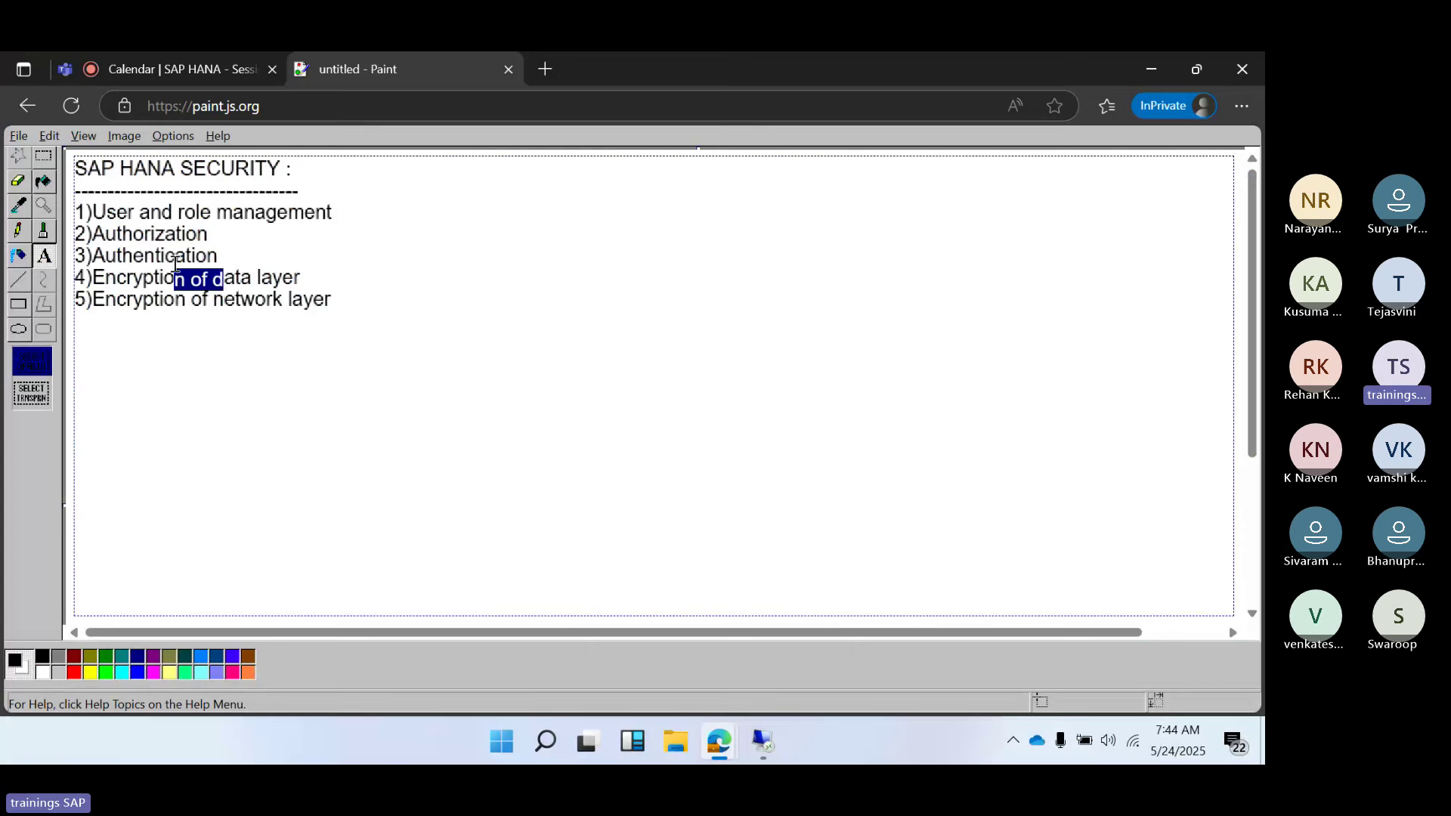
click(776, 748)
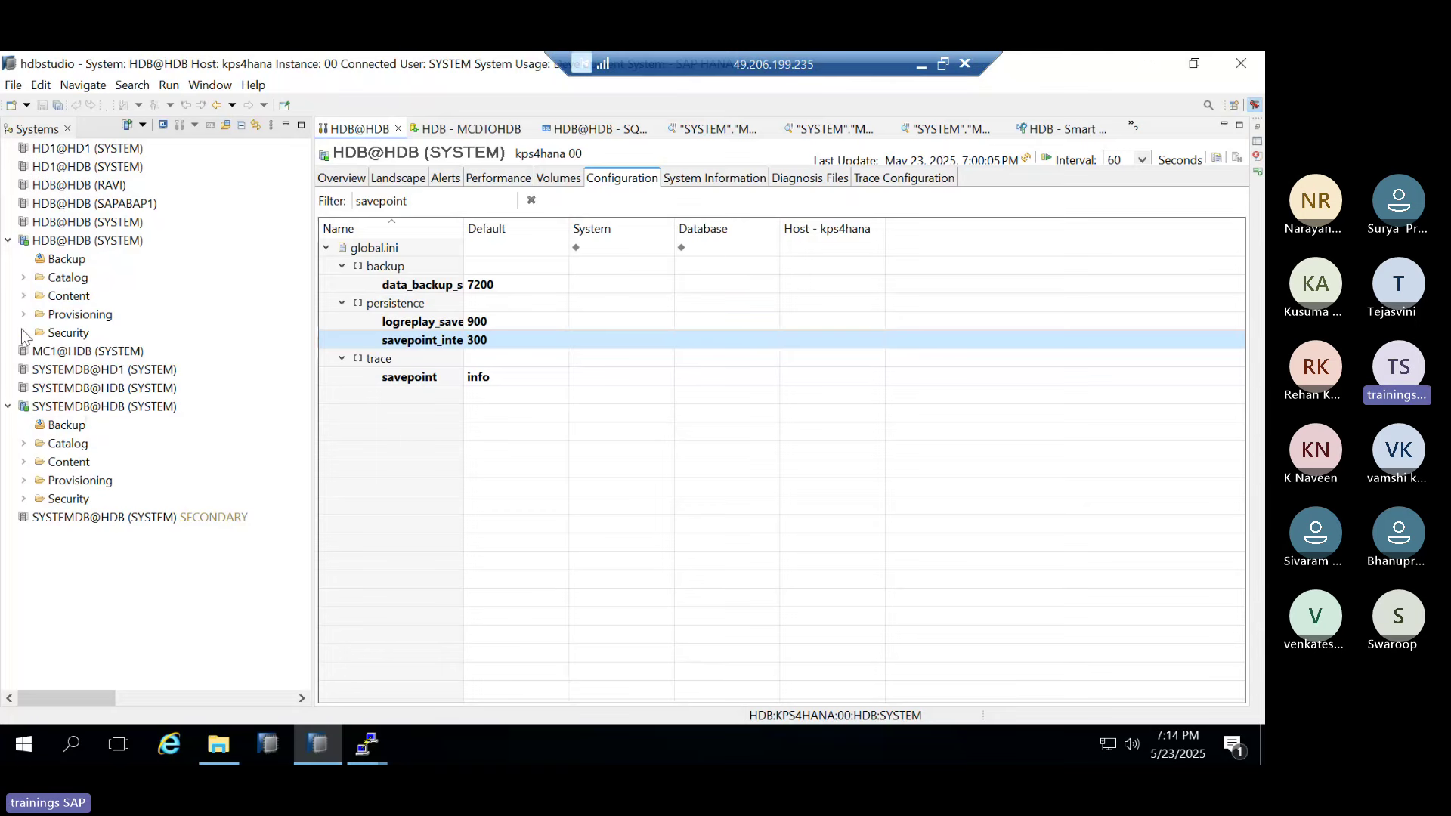
click(23, 333)
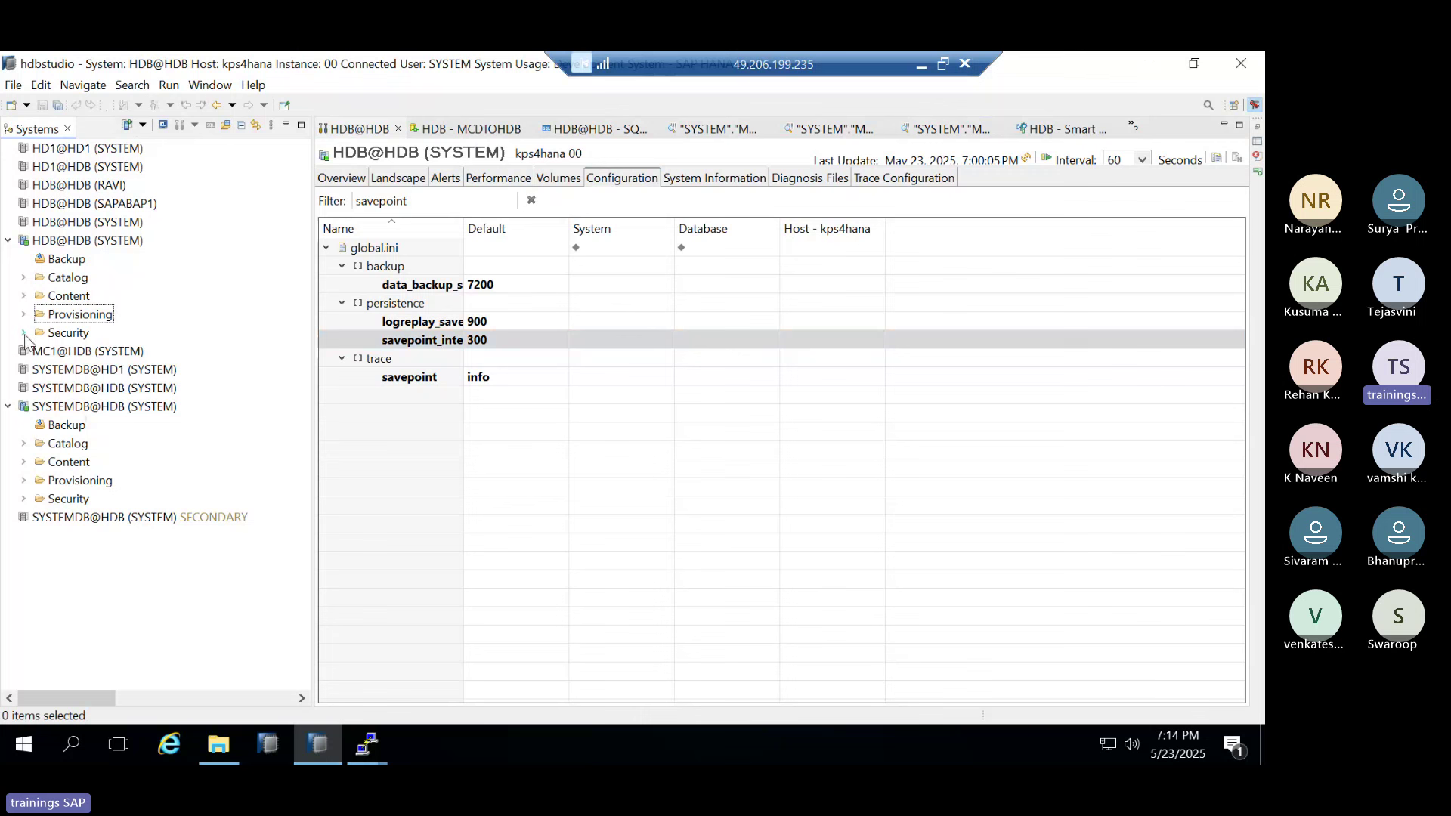
Start a new database user from the Users folder and name it RAVI
right_click(68, 371)
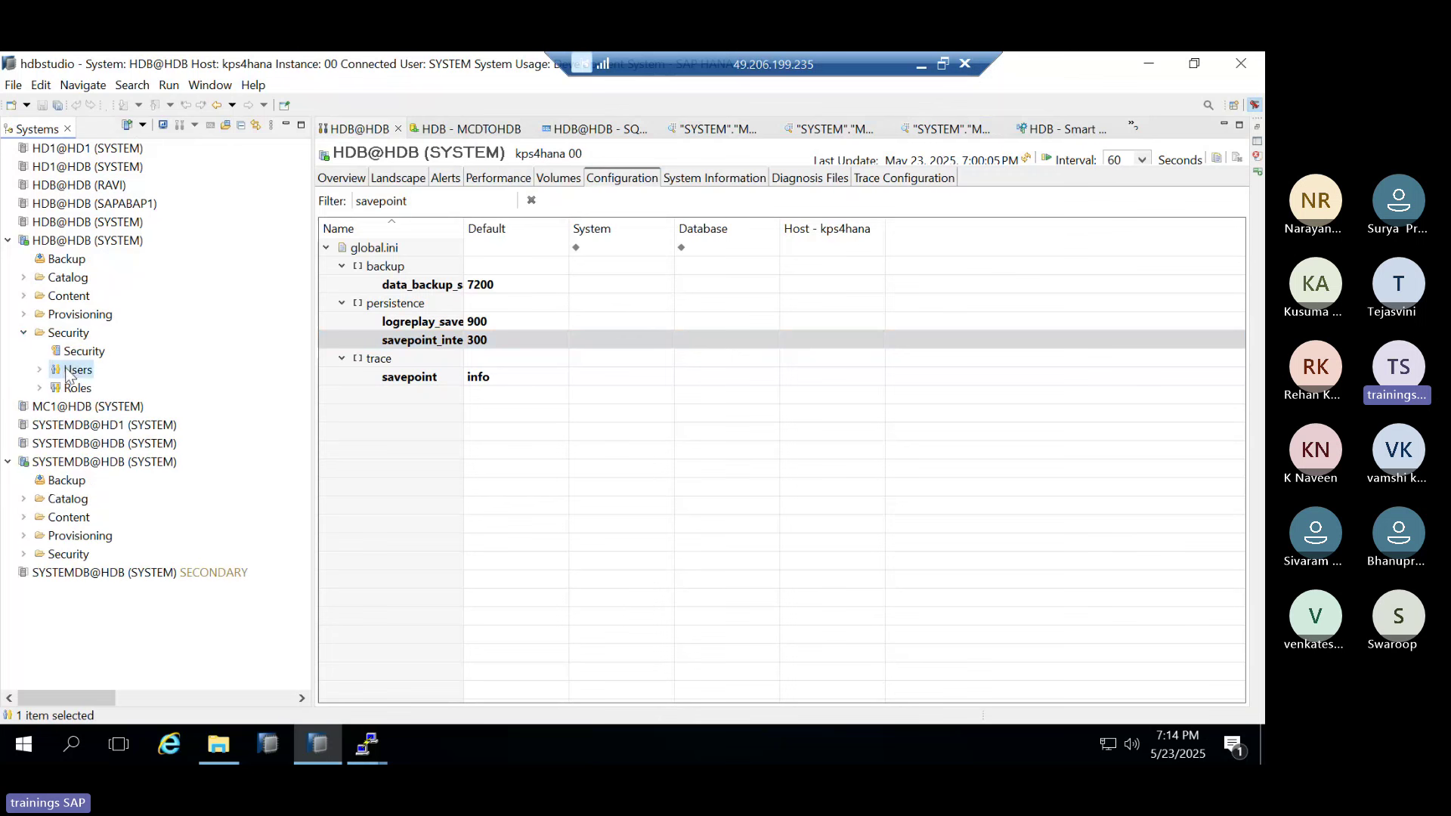
click(115, 379)
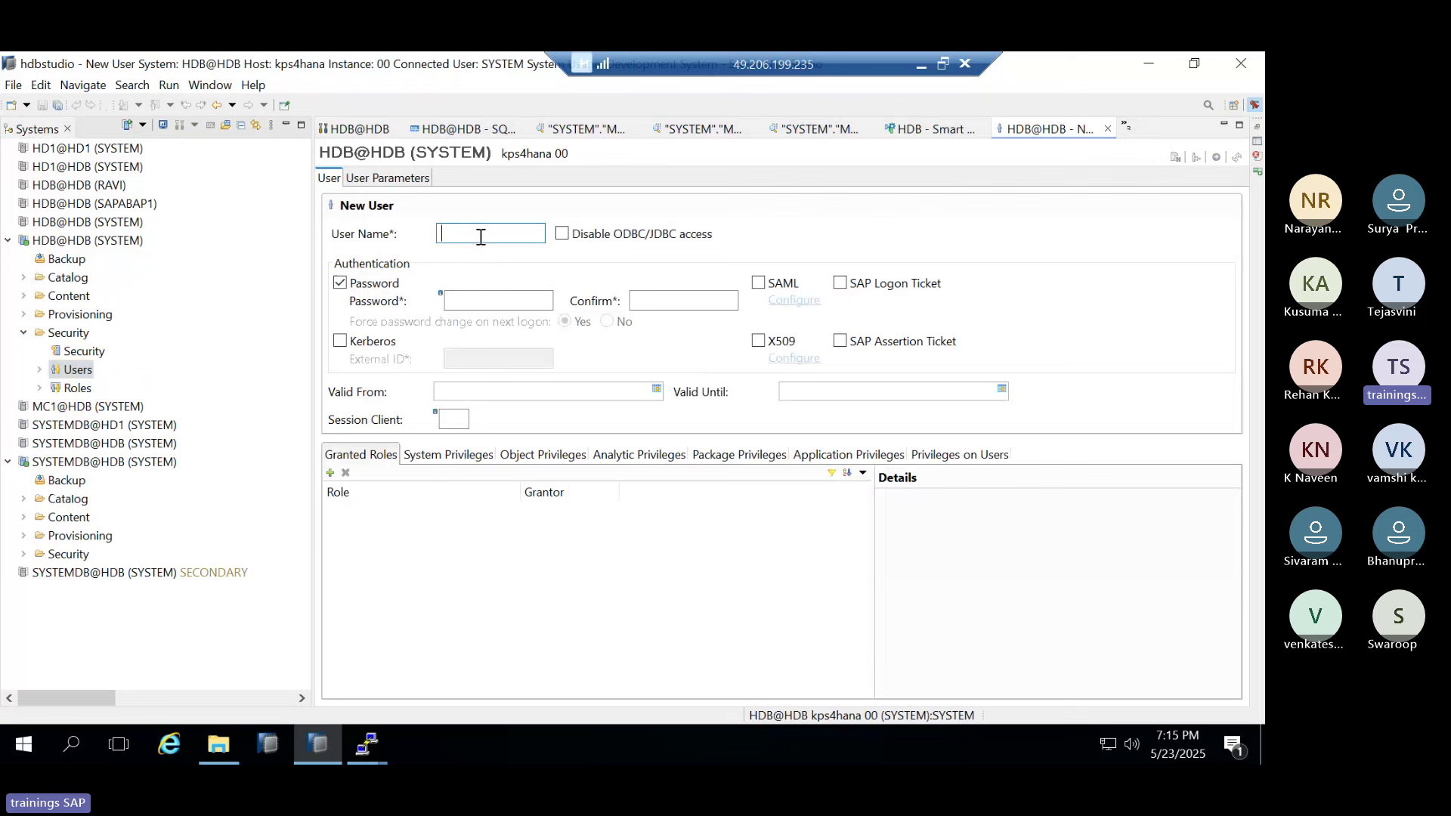
text(RAVI)
key(Tab)
Enter RAVI's password, require a password change at next logon, and deploy the user
click(493, 299)
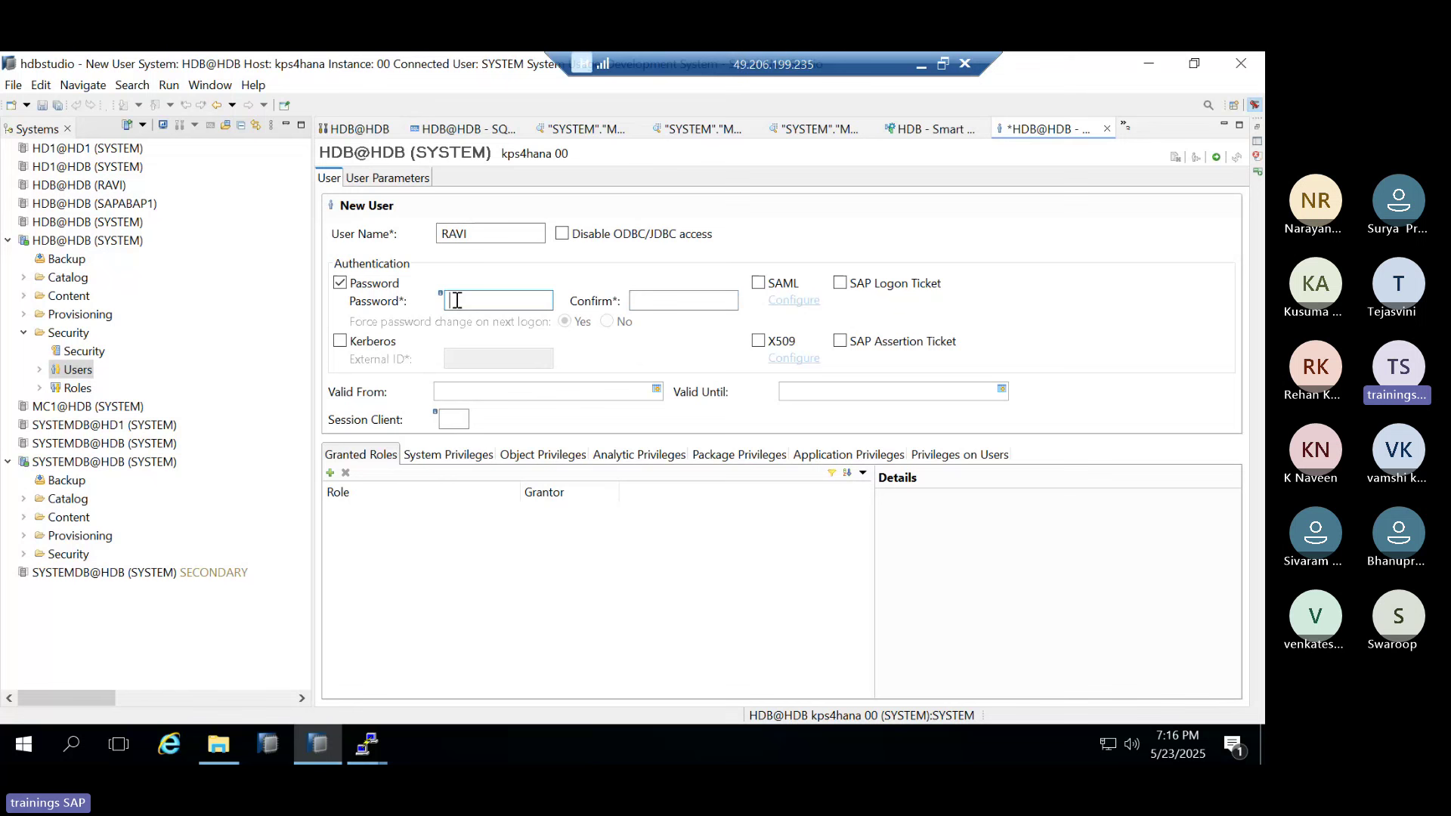
text(*******)
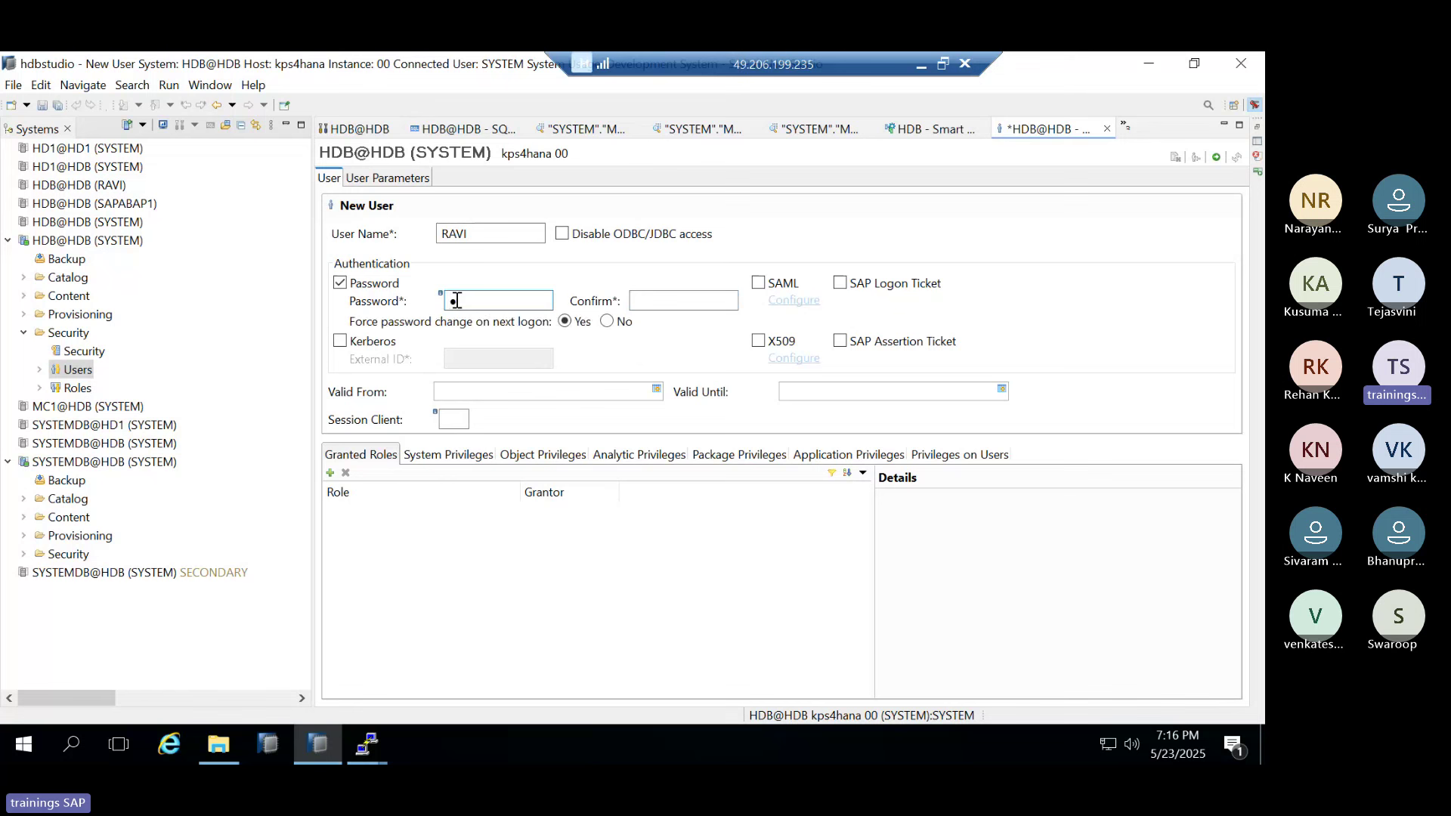
text(***)
key(Tab)
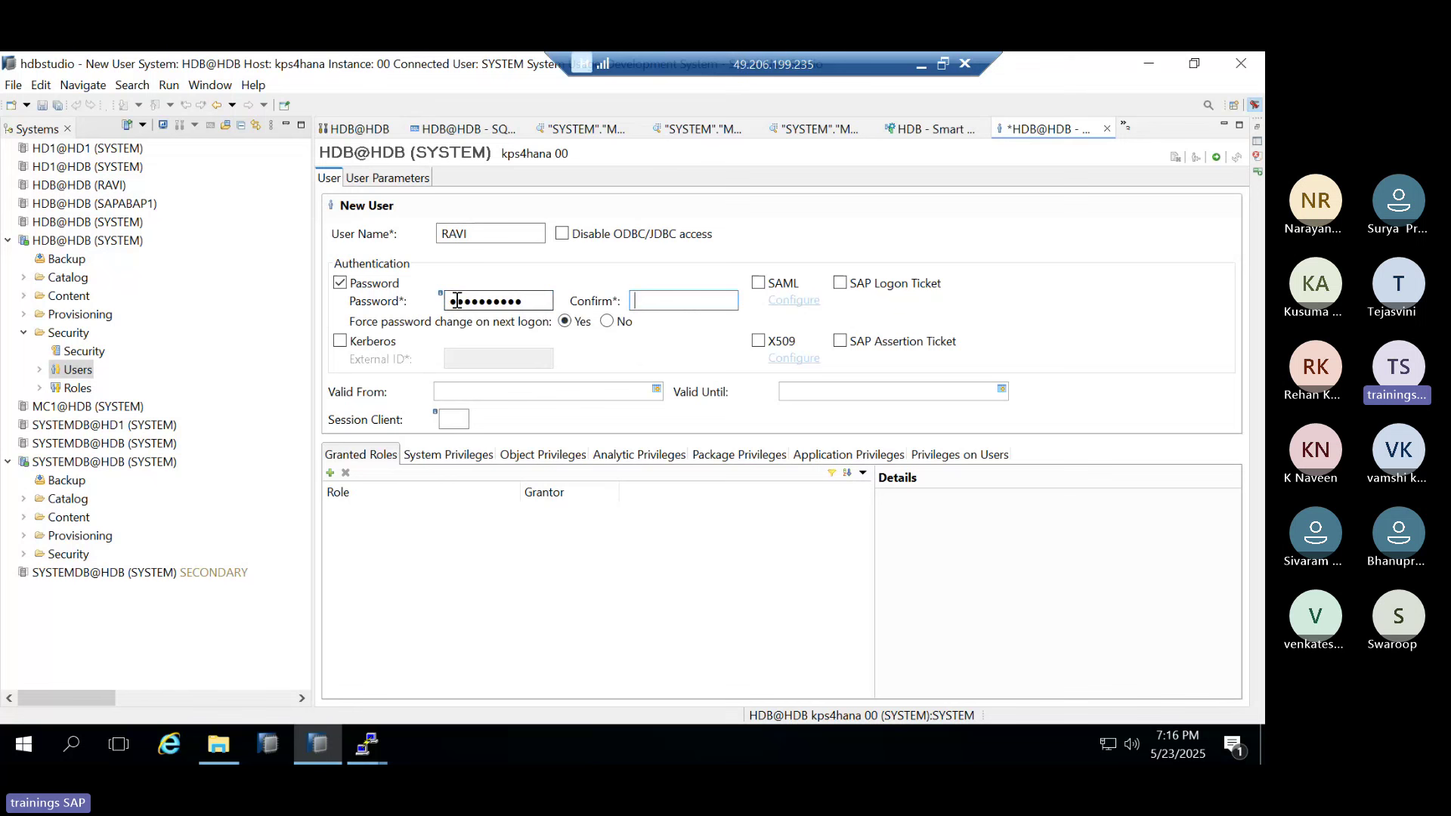
text(**********)
click(620, 330)
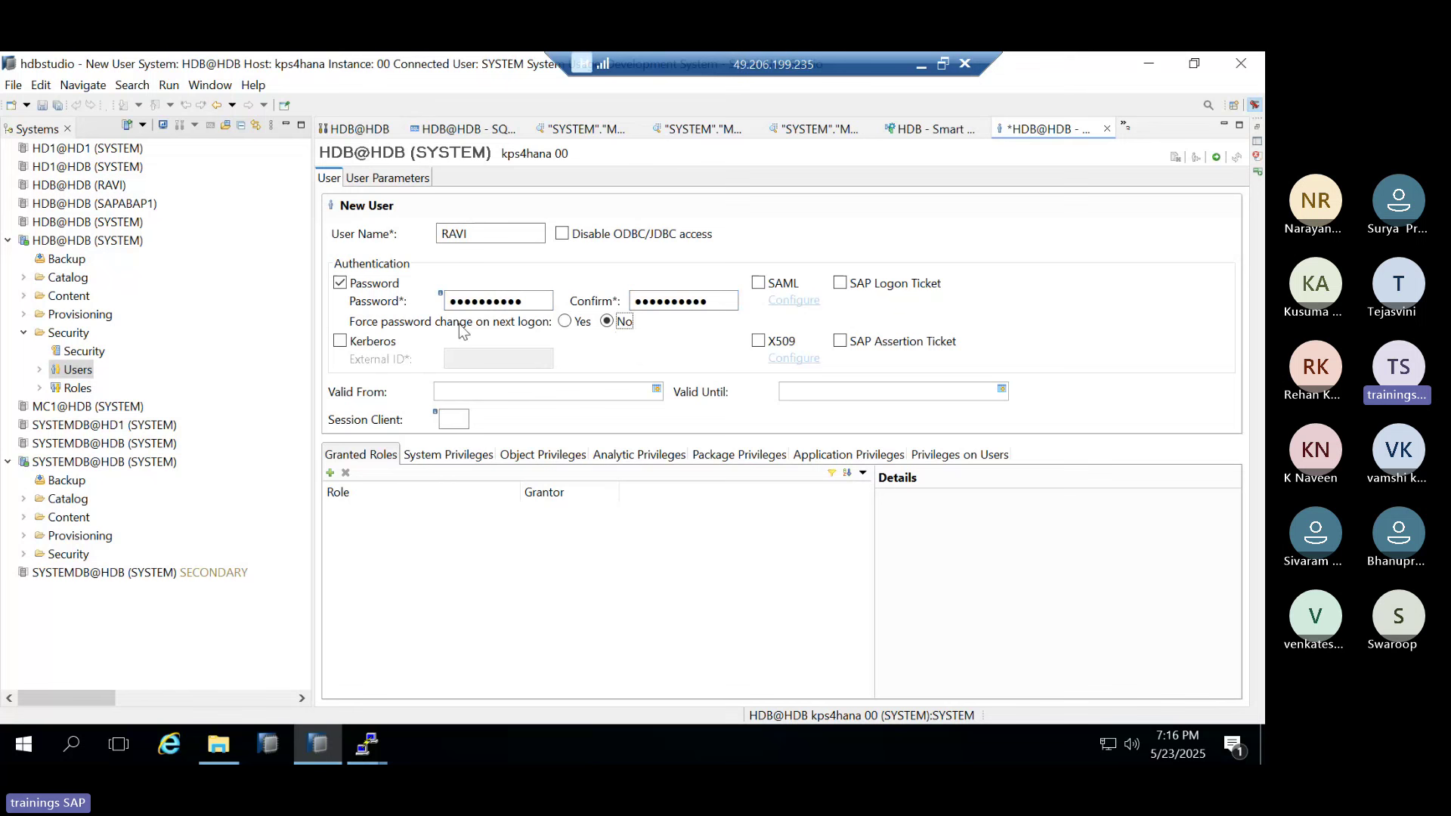
mouse_move(469, 322)
click(564, 322)
click(1217, 157)
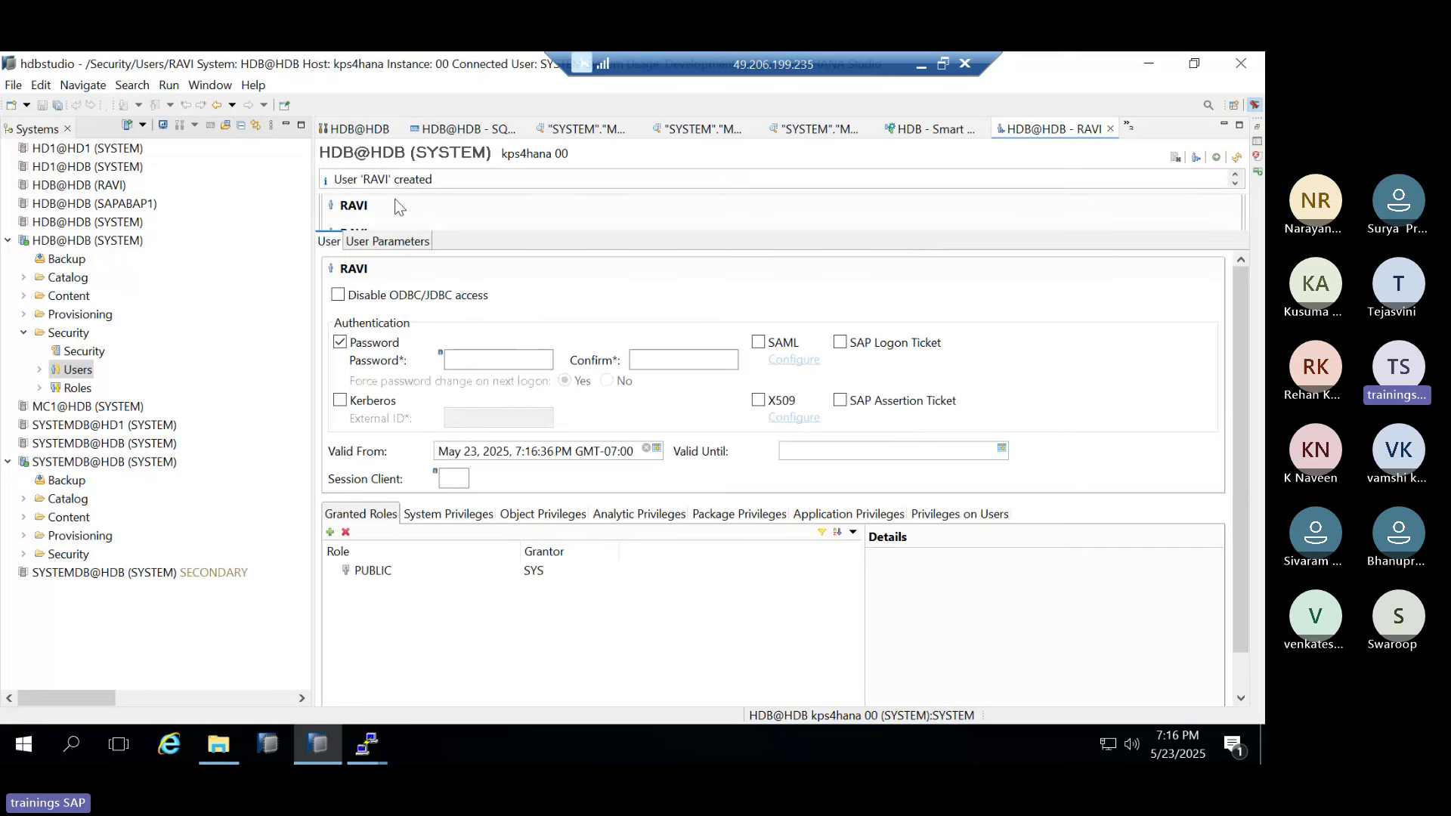
Begin adding an HDB@HDB connection as RAVI, then cancel since it already exists
right_click(54, 242)
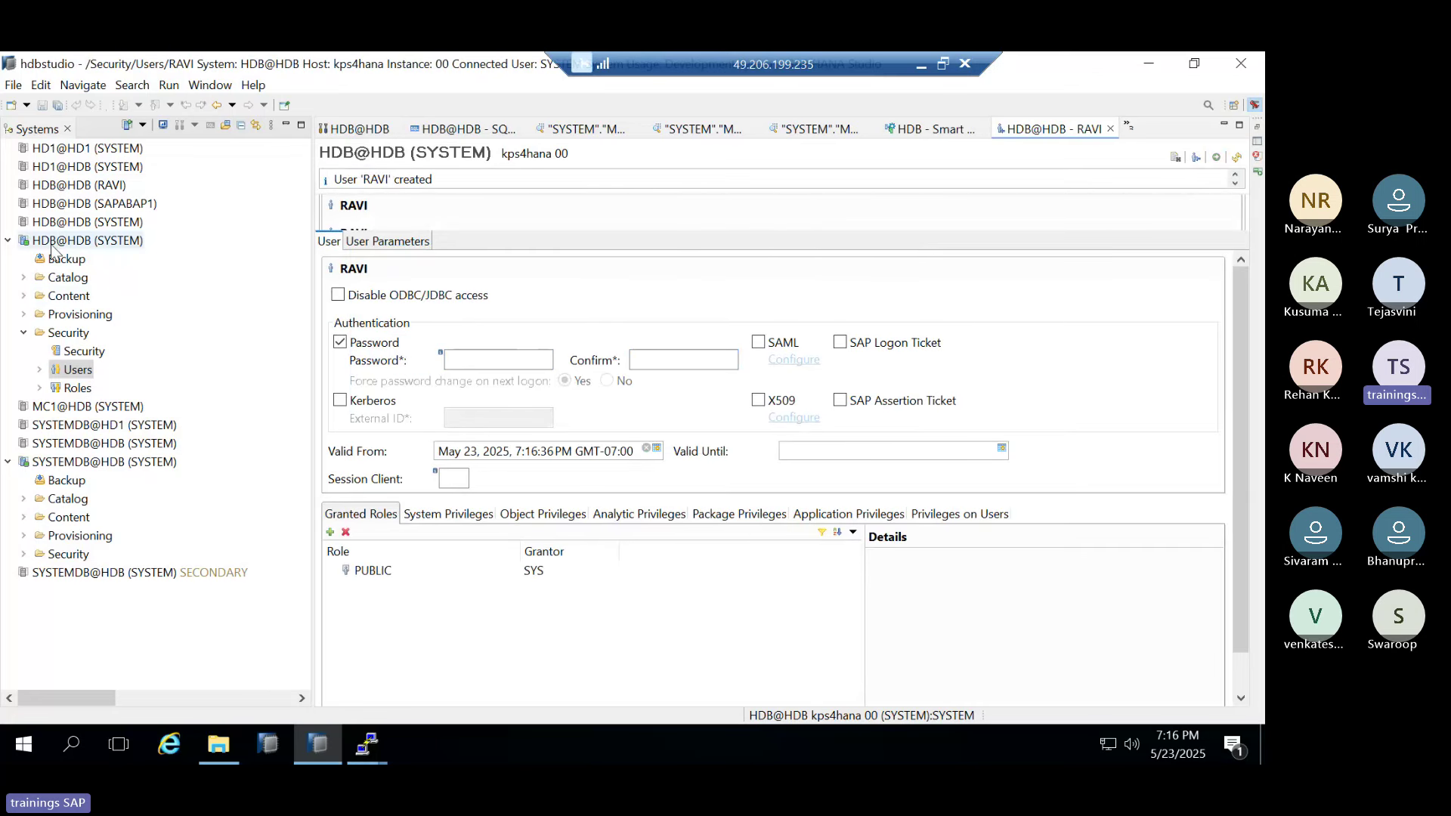
click(128, 384)
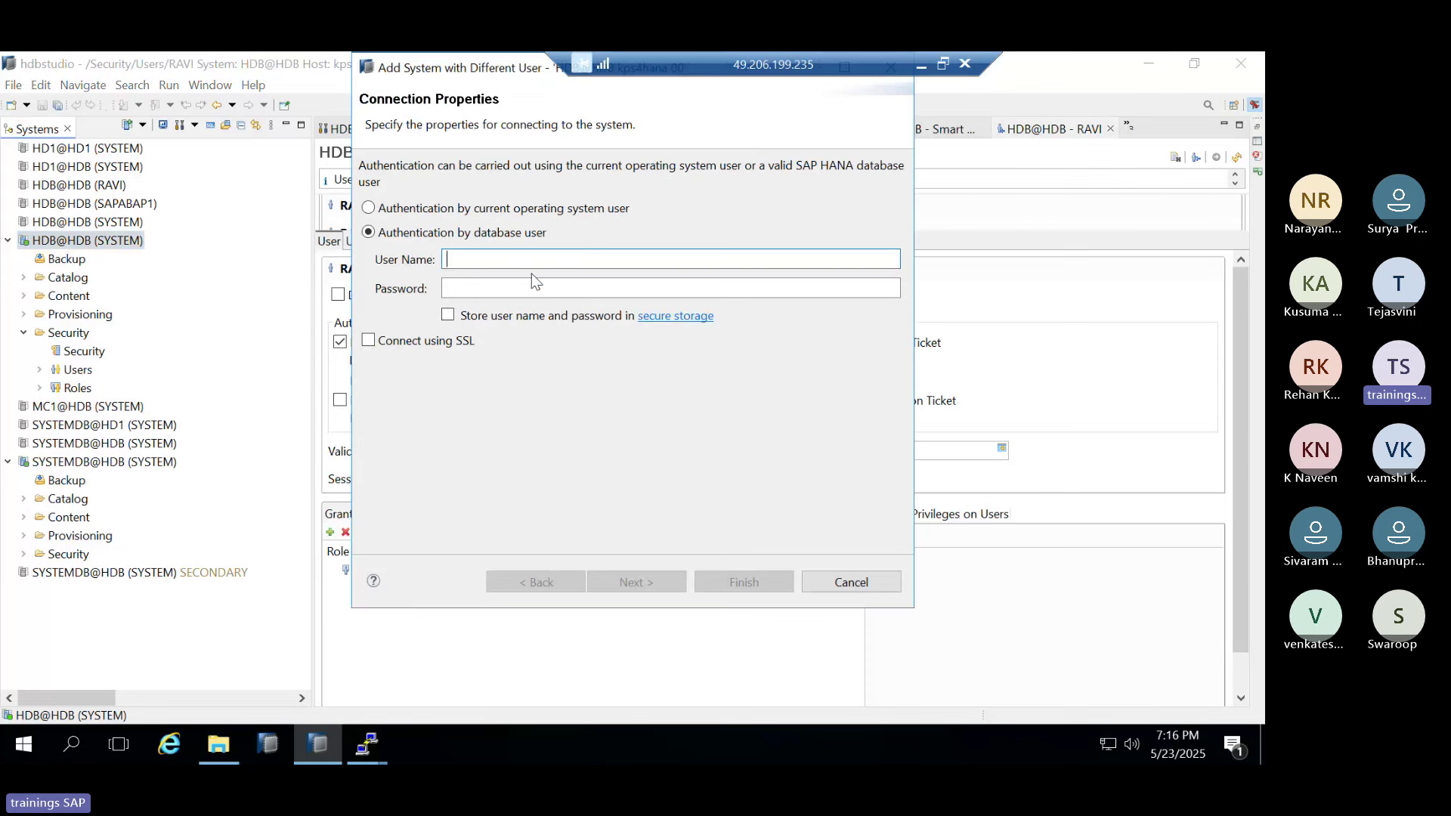
text(RAVI)
key(Tab)
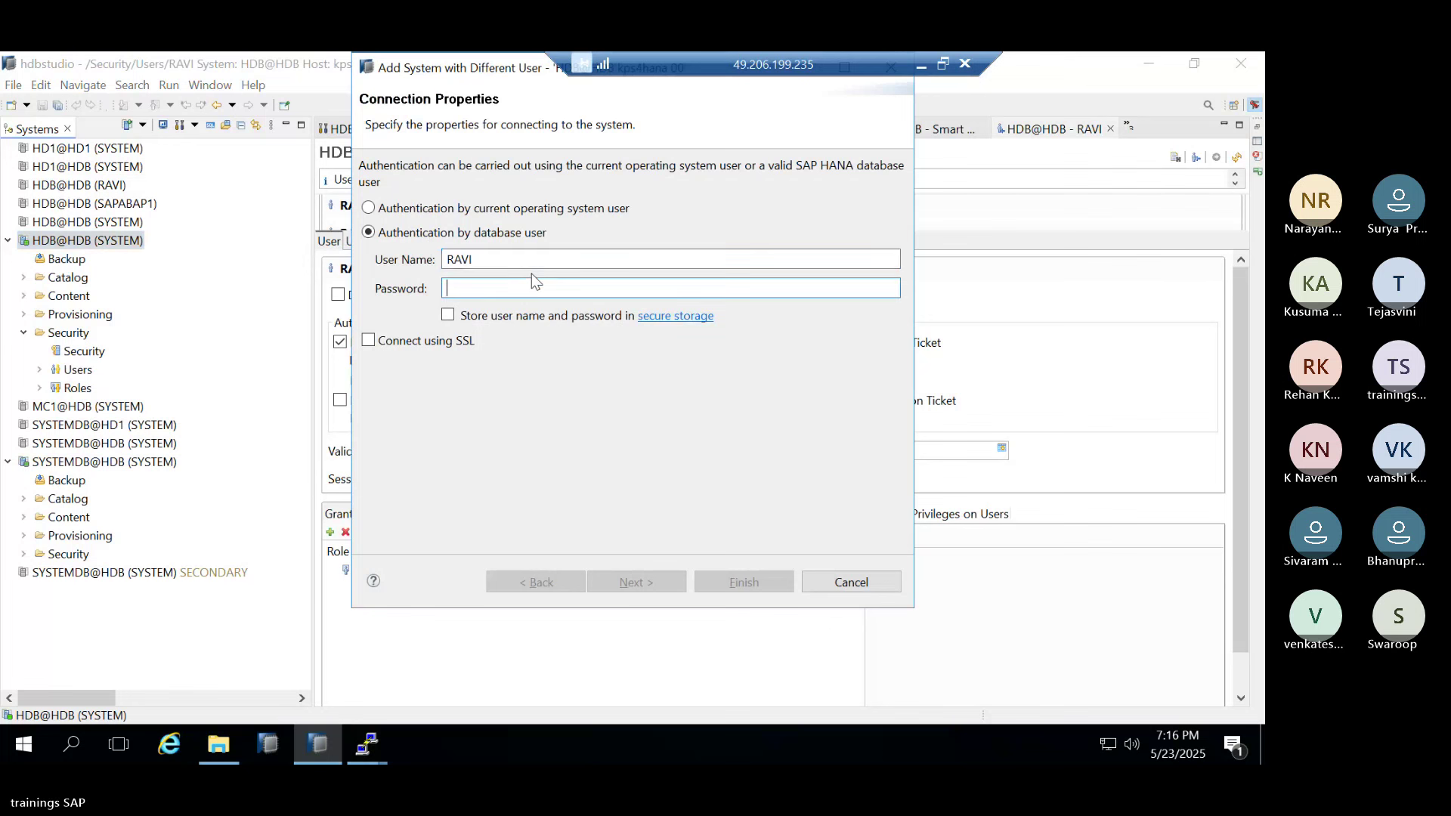
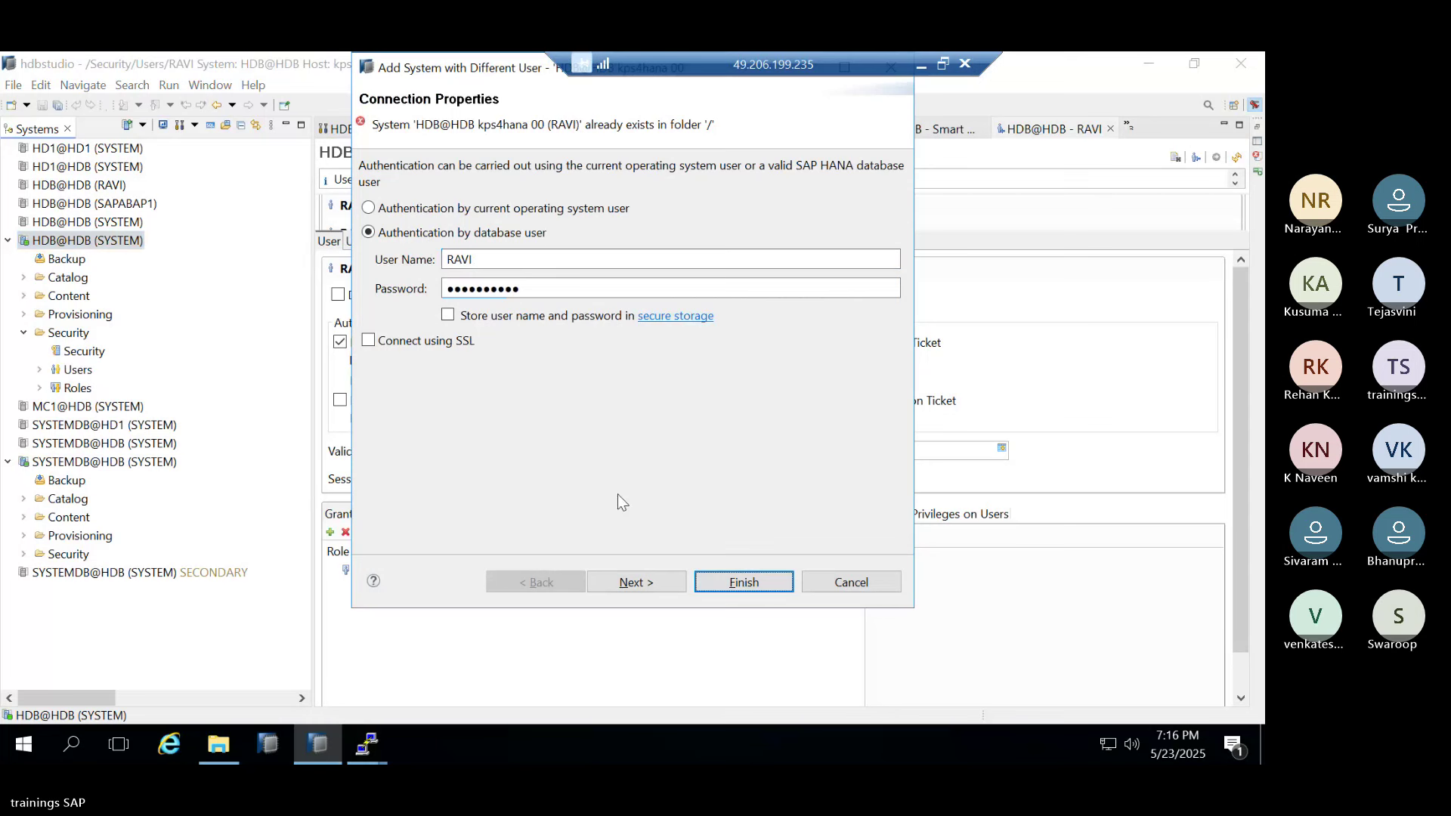
click(839, 583)
Log on to HDB@HDB as RAVI with the initial password and set a new password
double_click(41, 189)
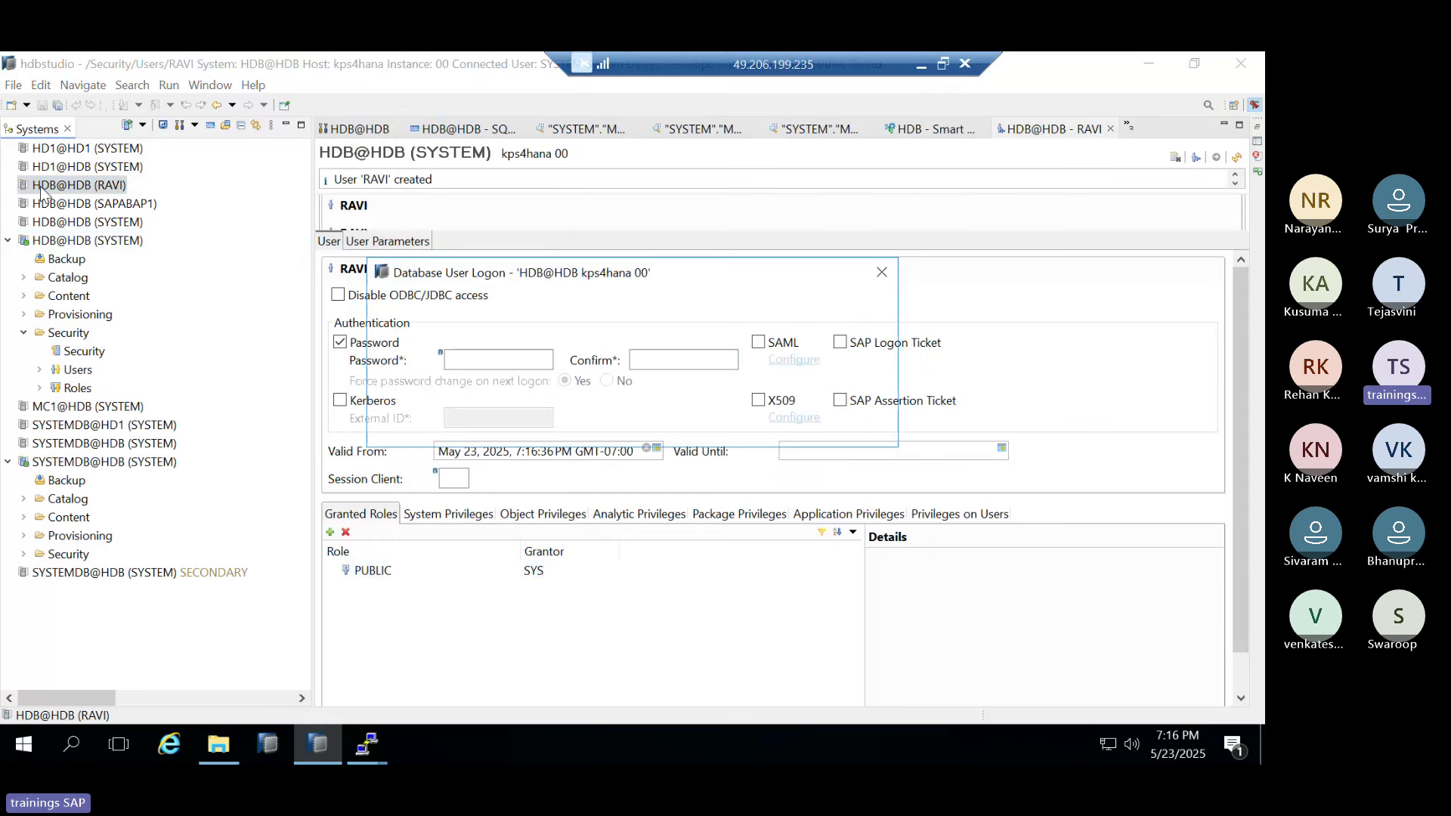
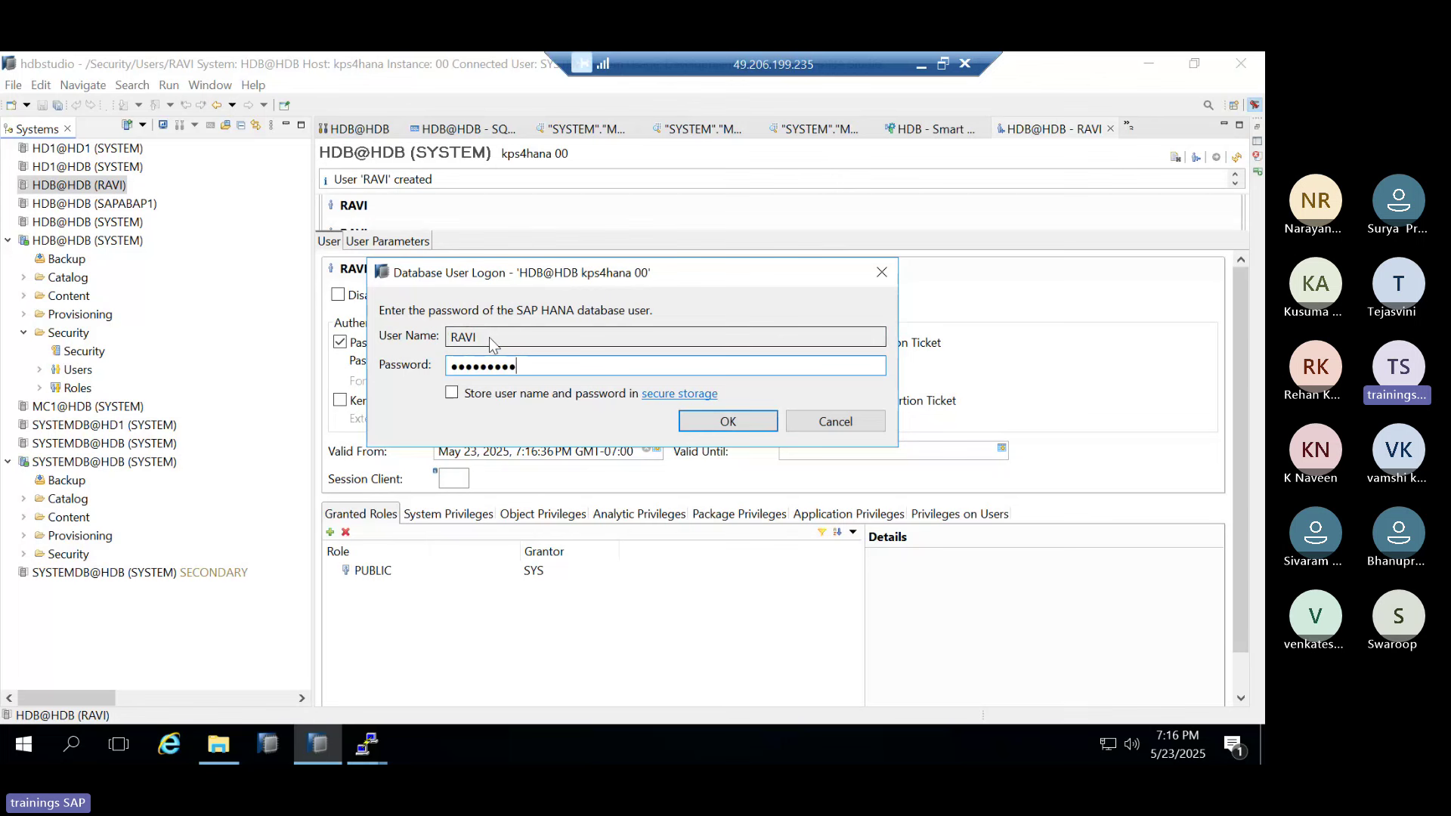
key(Return)
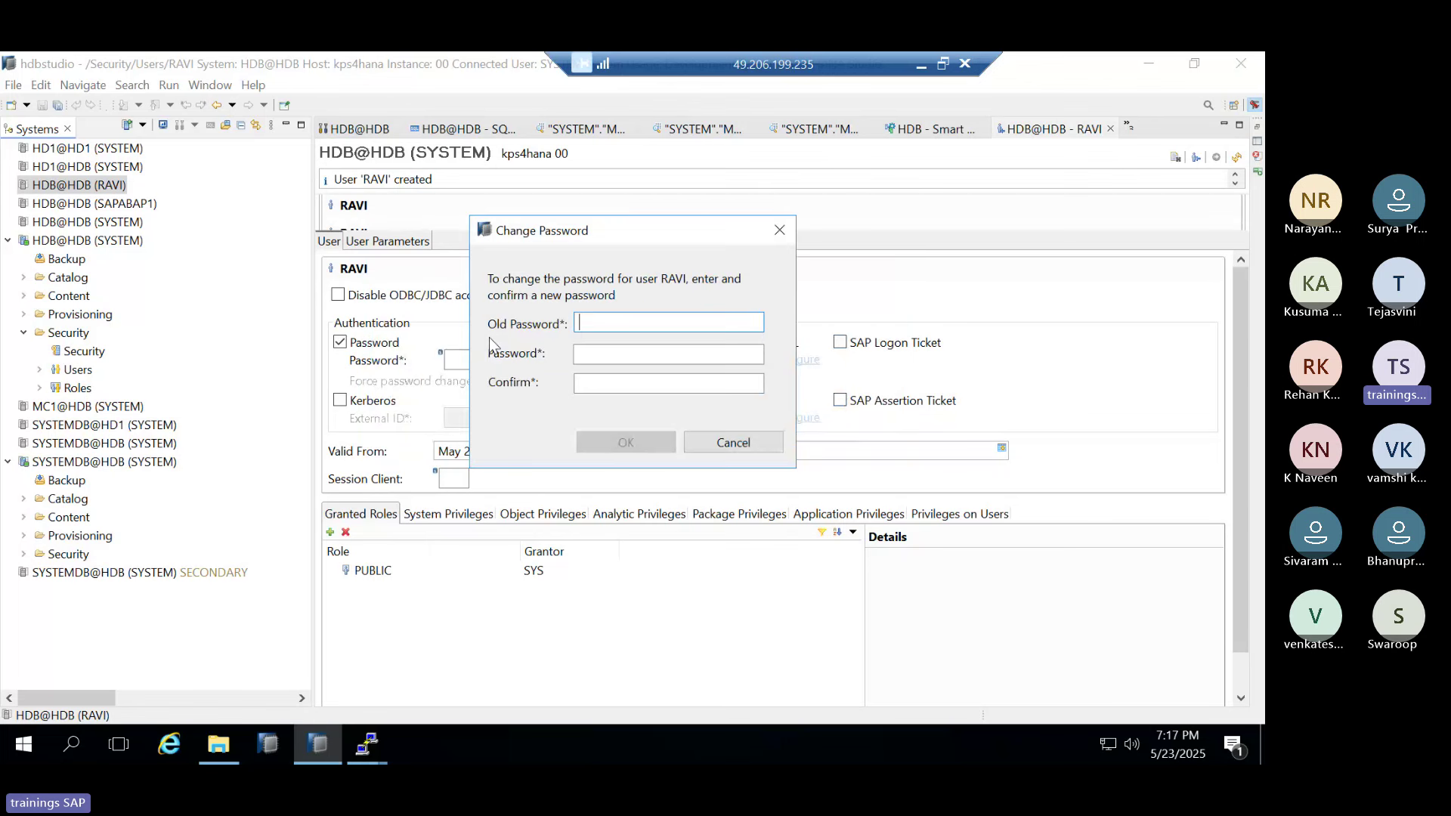
key(Tab)
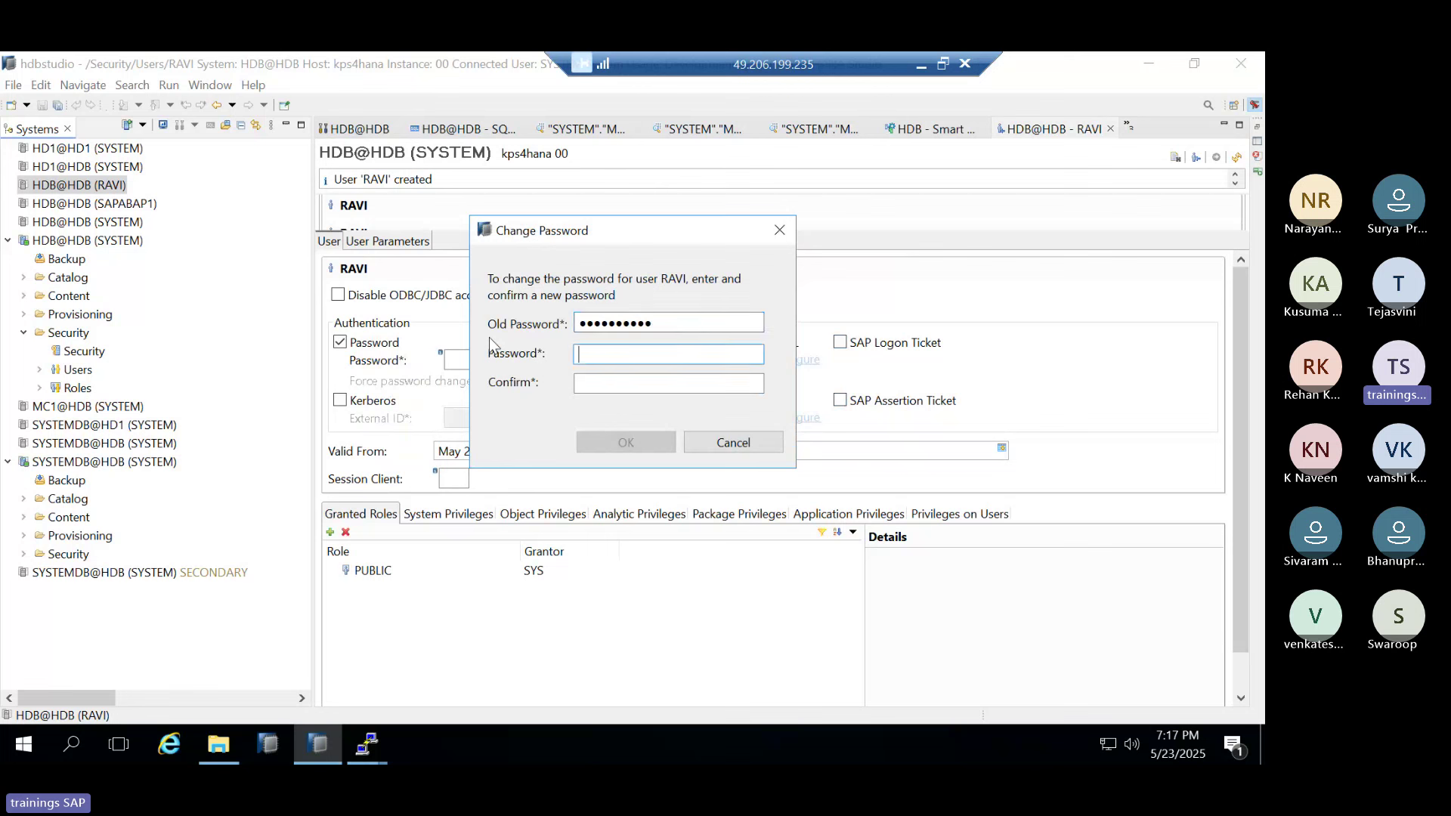
key(Tab)
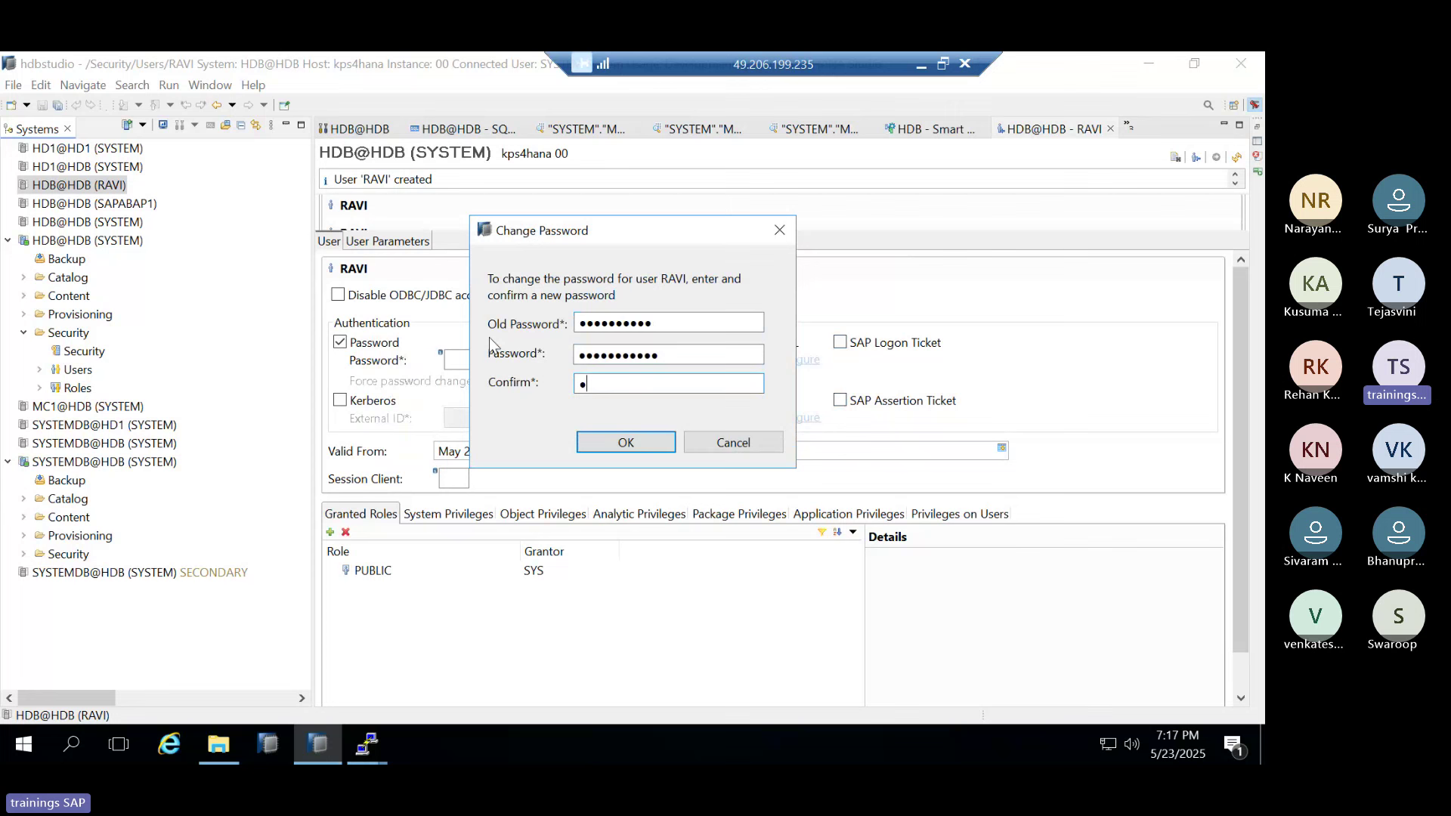
click(626, 443)
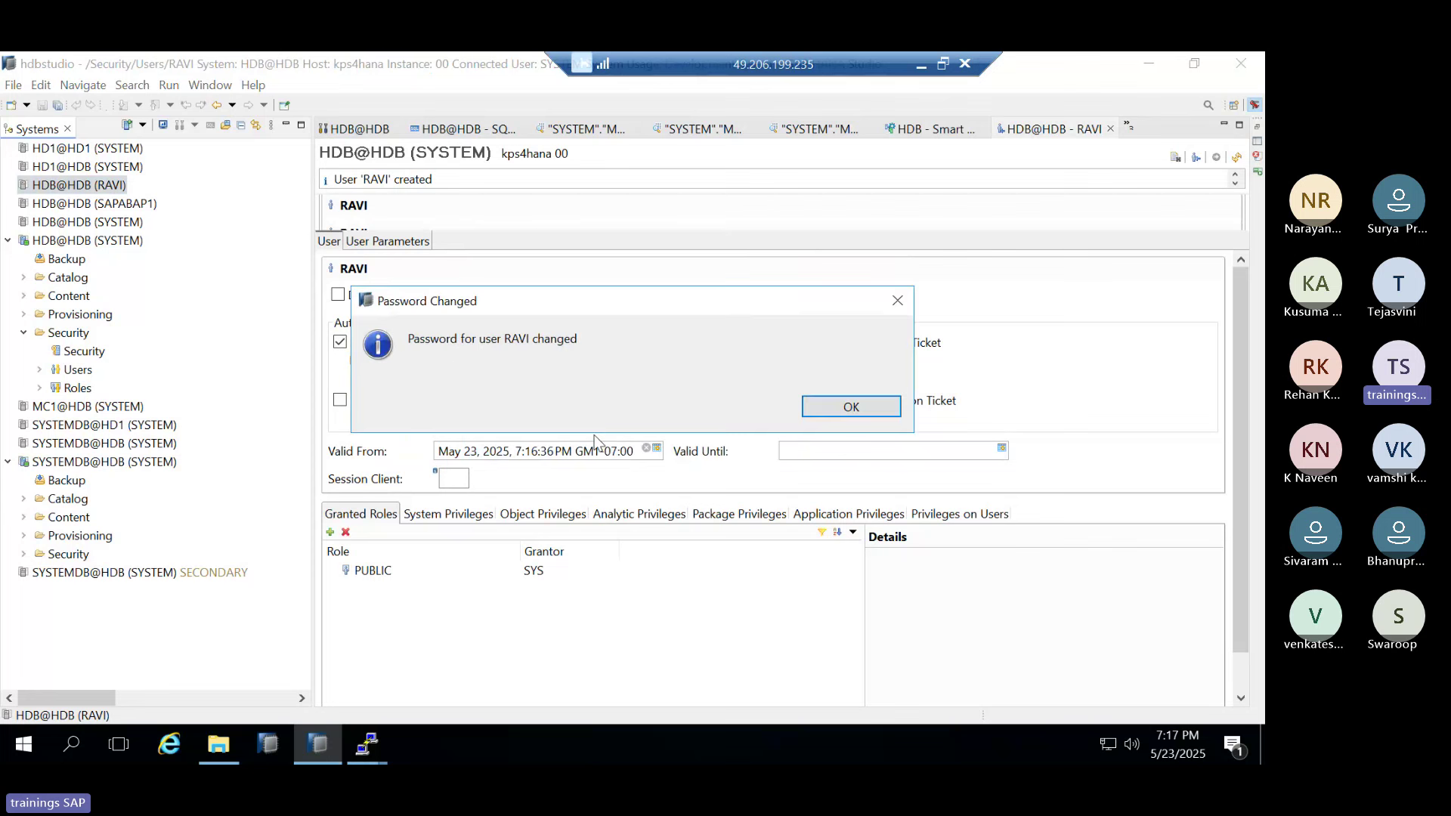
click(894, 409)
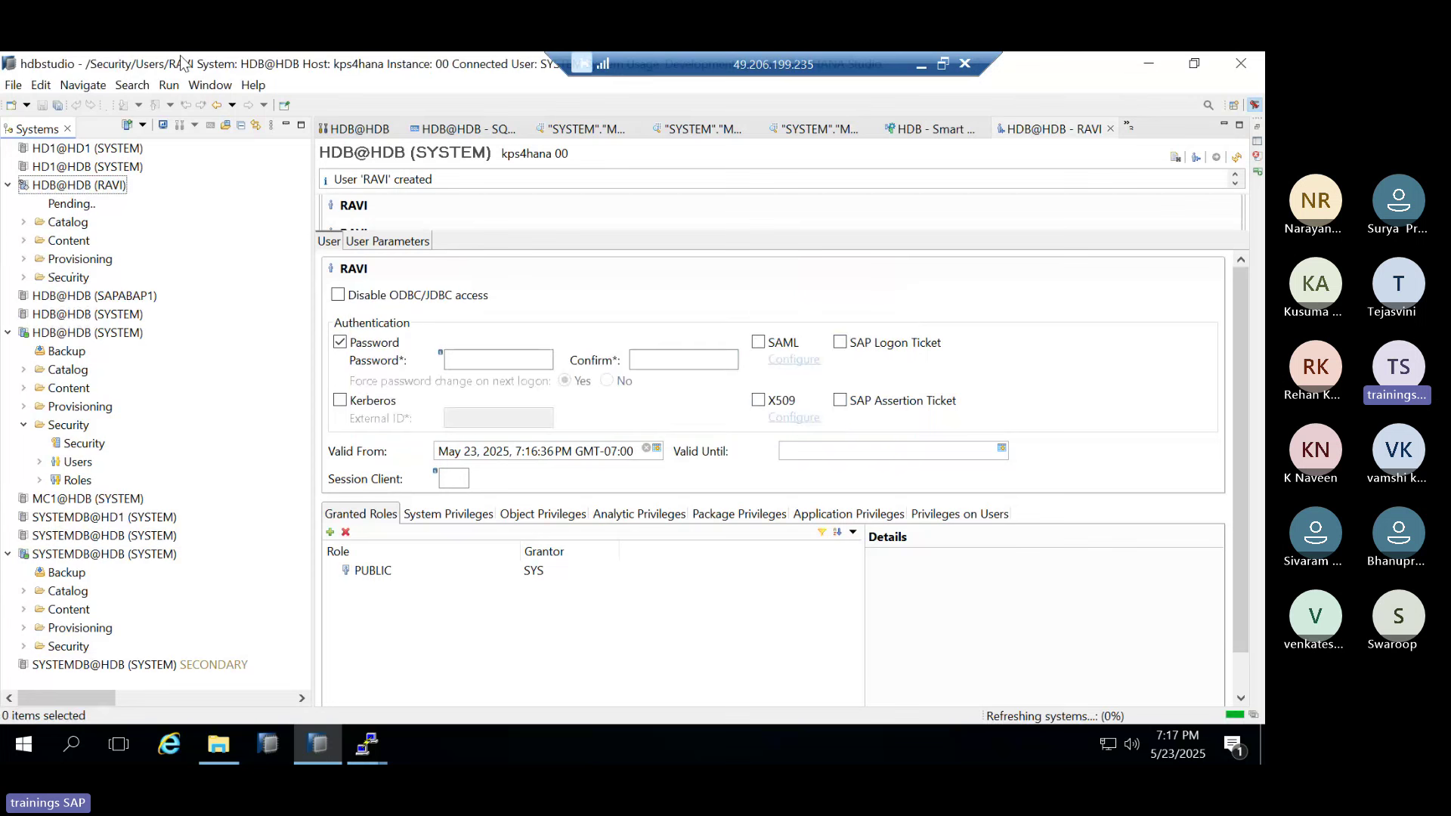
click(66, 186)
right_click(67, 186)
mouse_move(303, 191)
click(387, 191)
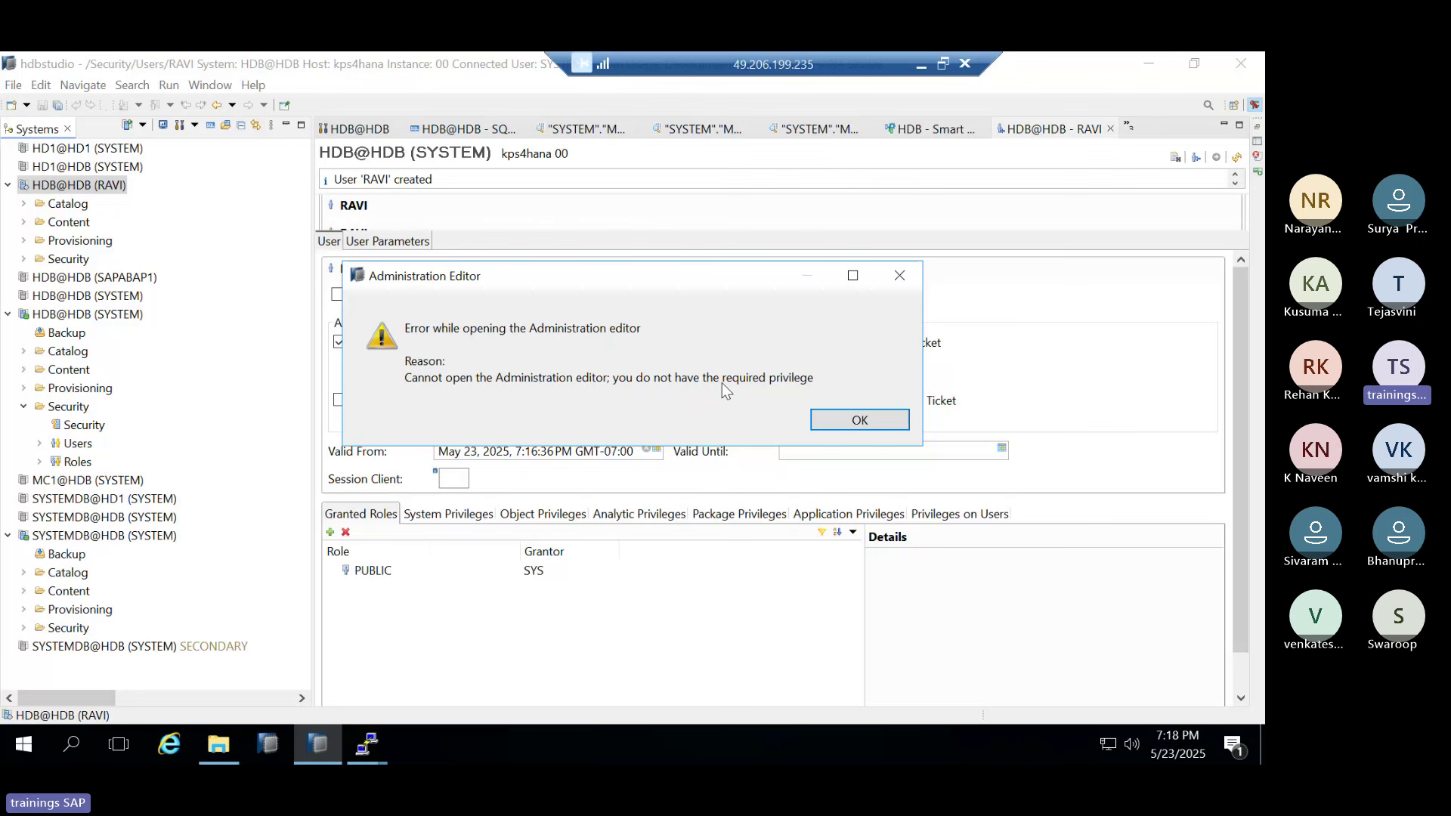
click(845, 418)
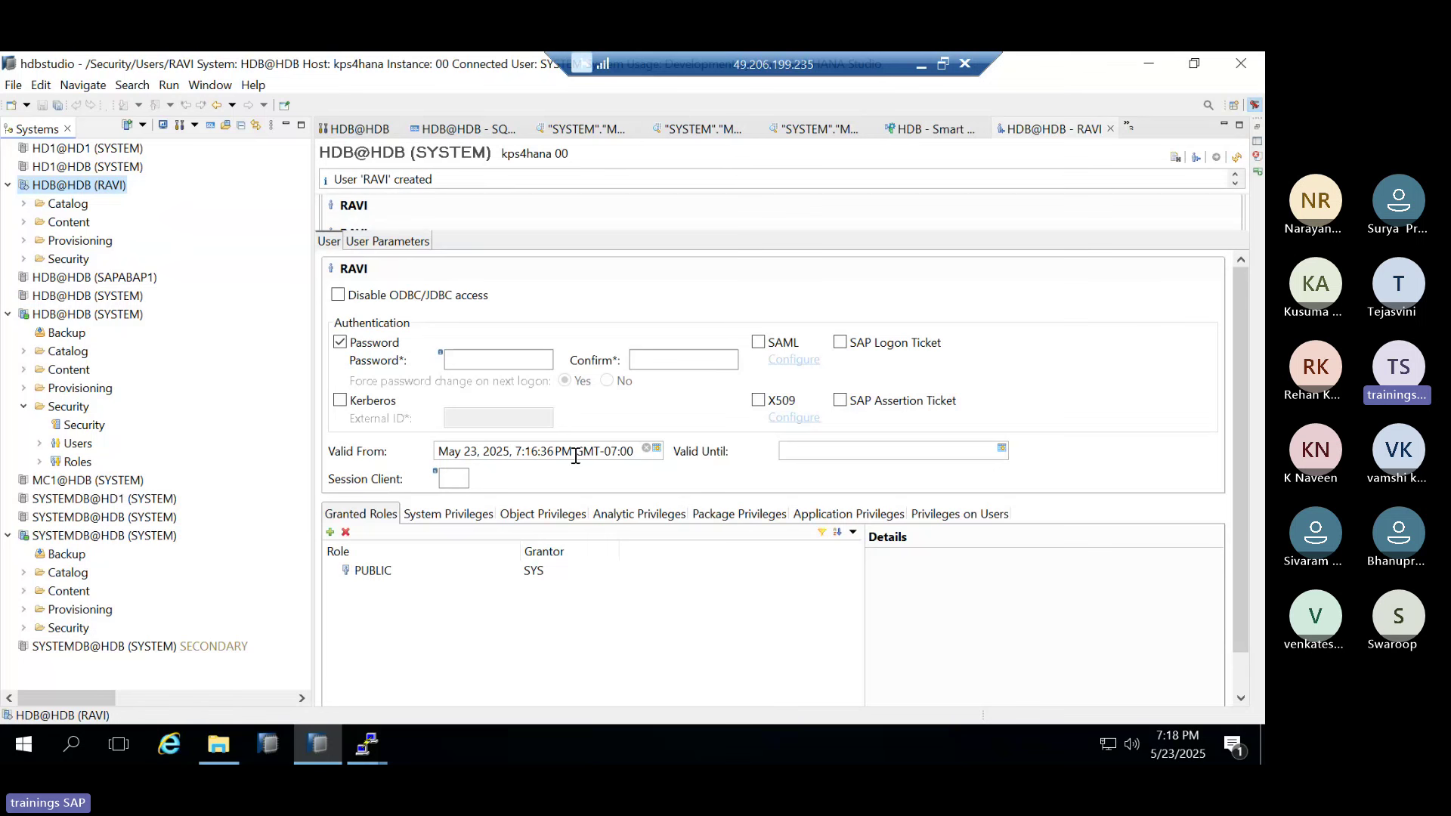
drag(576, 455, 610, 452)
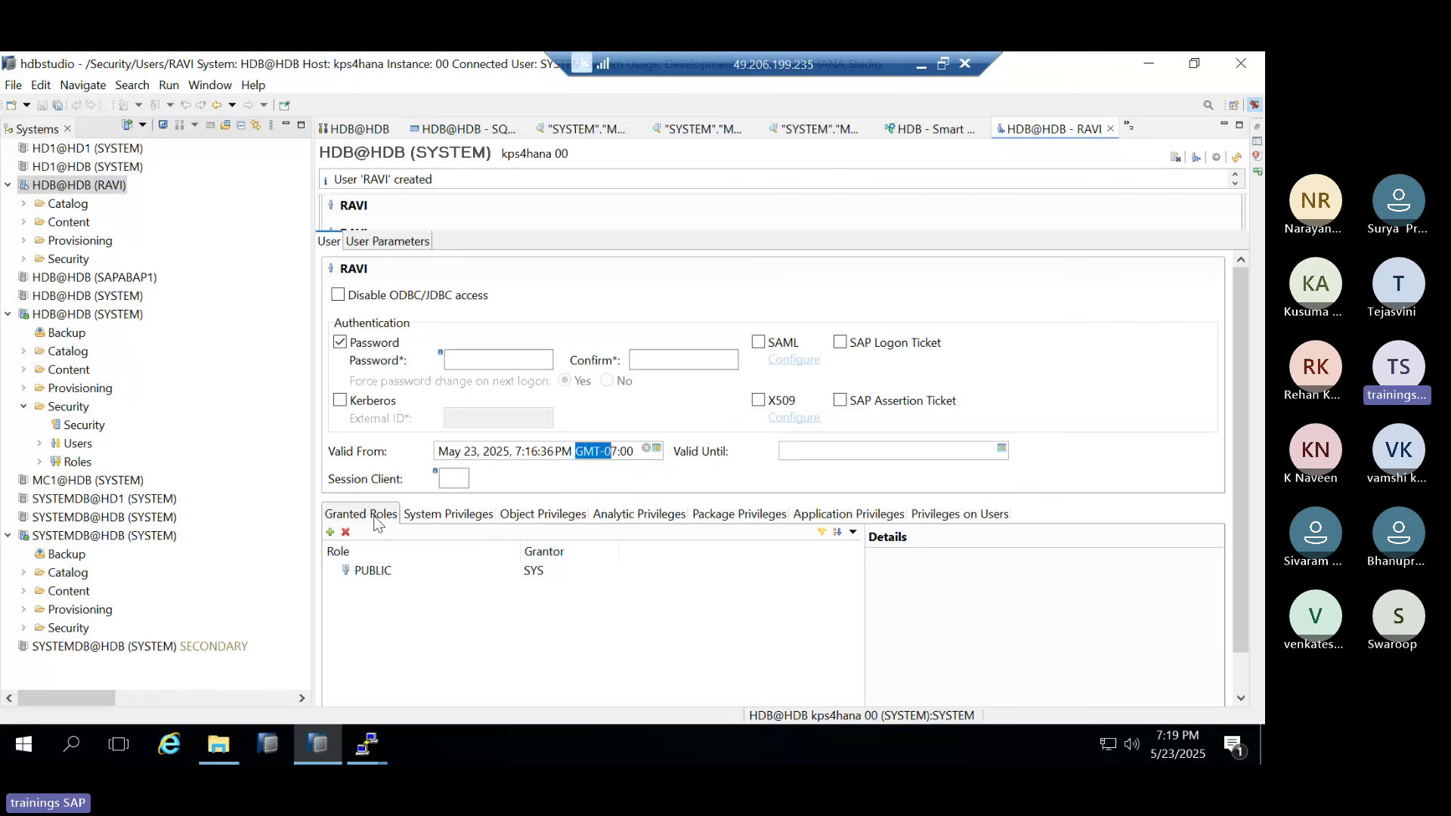
Browse RAVI's System, Object, Analytic, Package, Application and user privilege tabs, ending on System Privileges
click(484, 522)
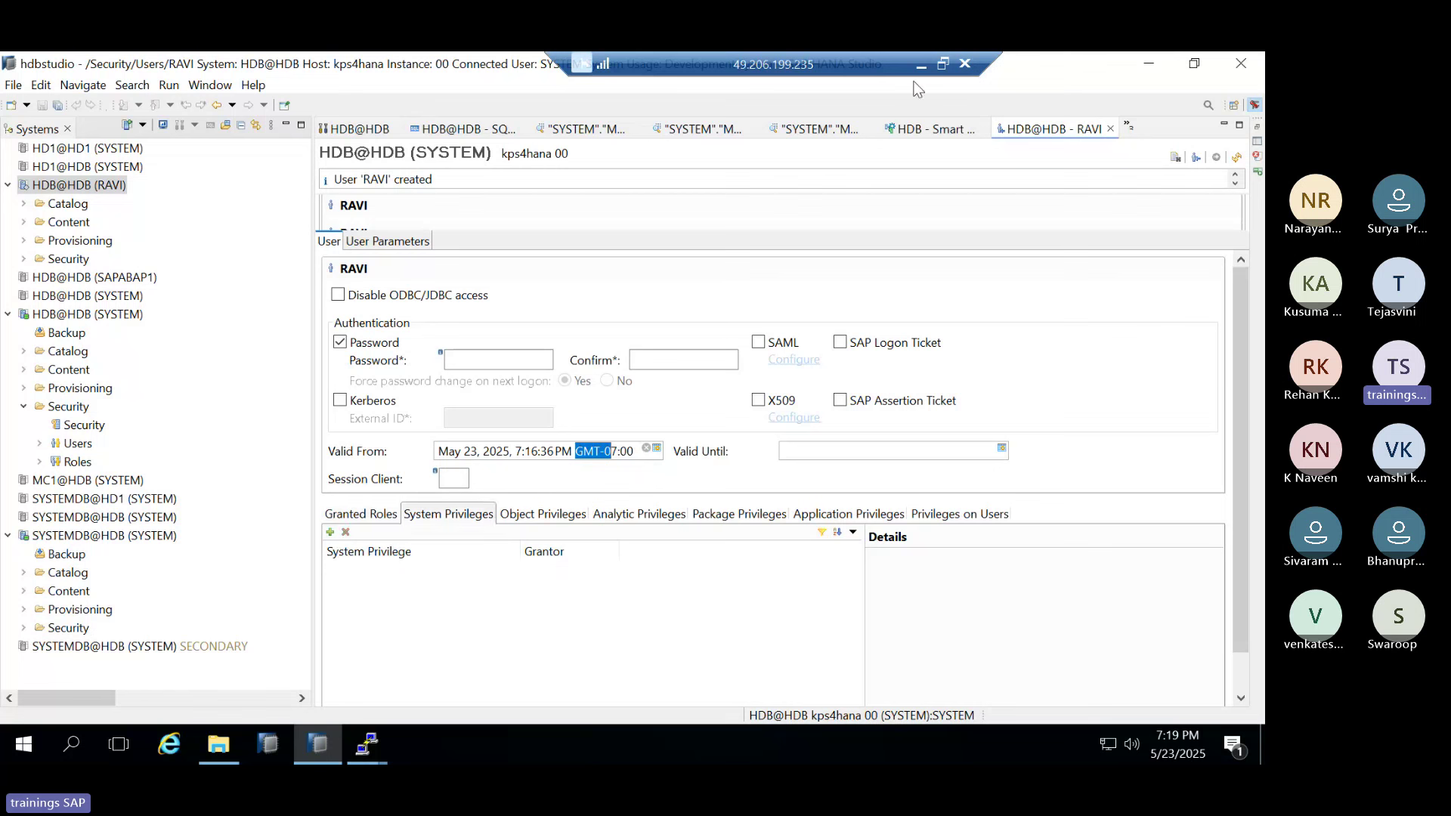
click(548, 520)
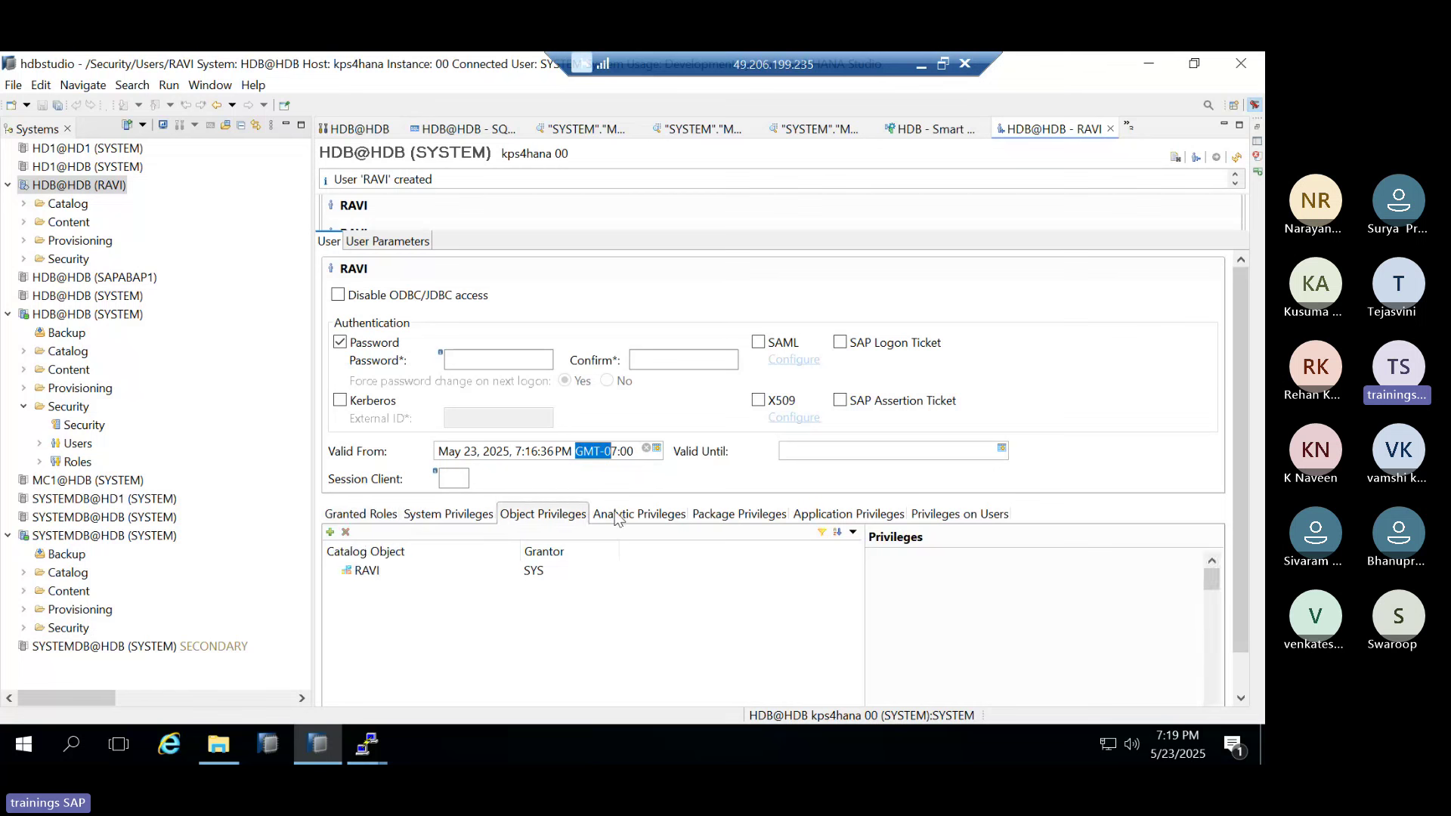
click(618, 517)
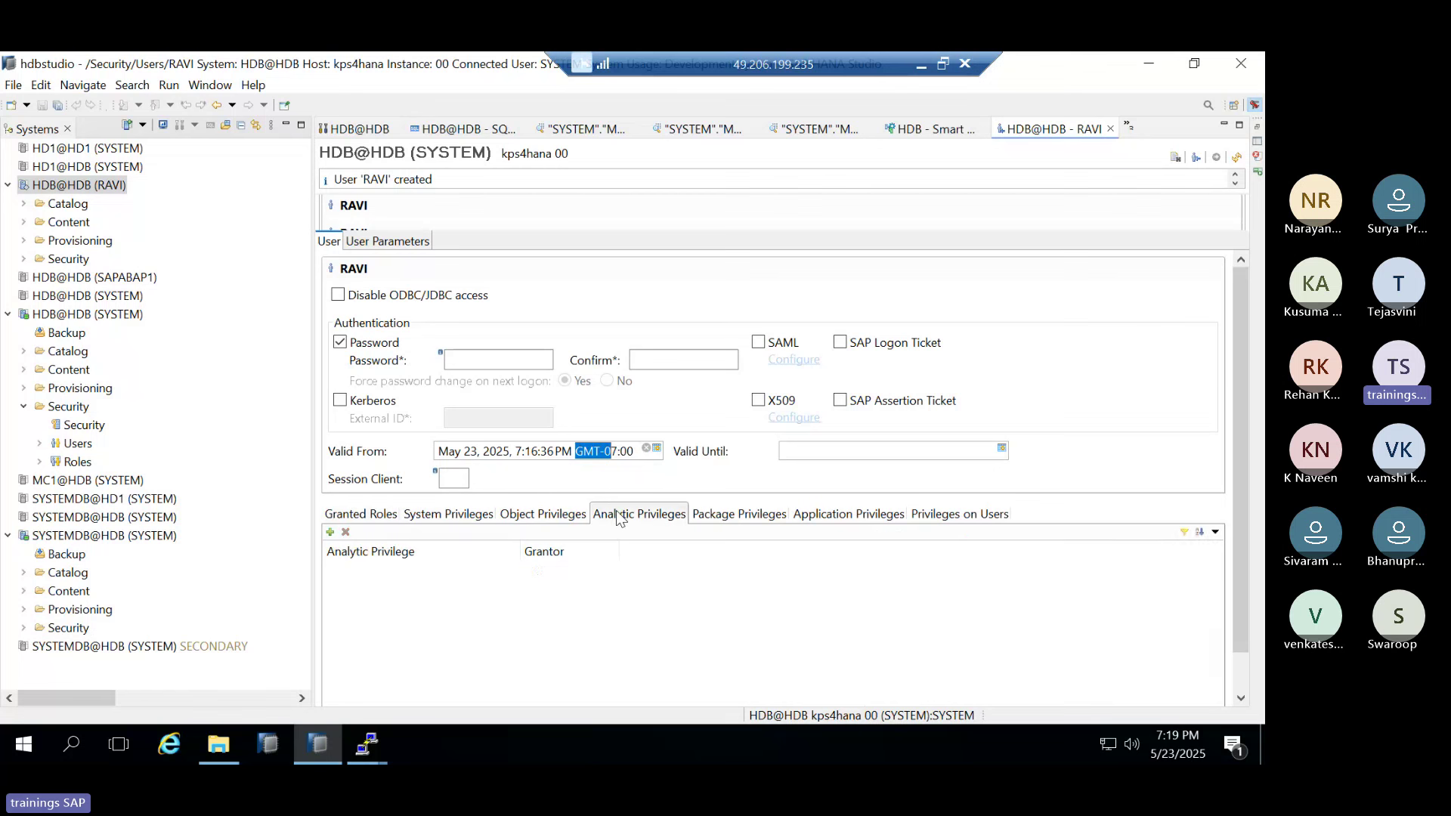
click(718, 520)
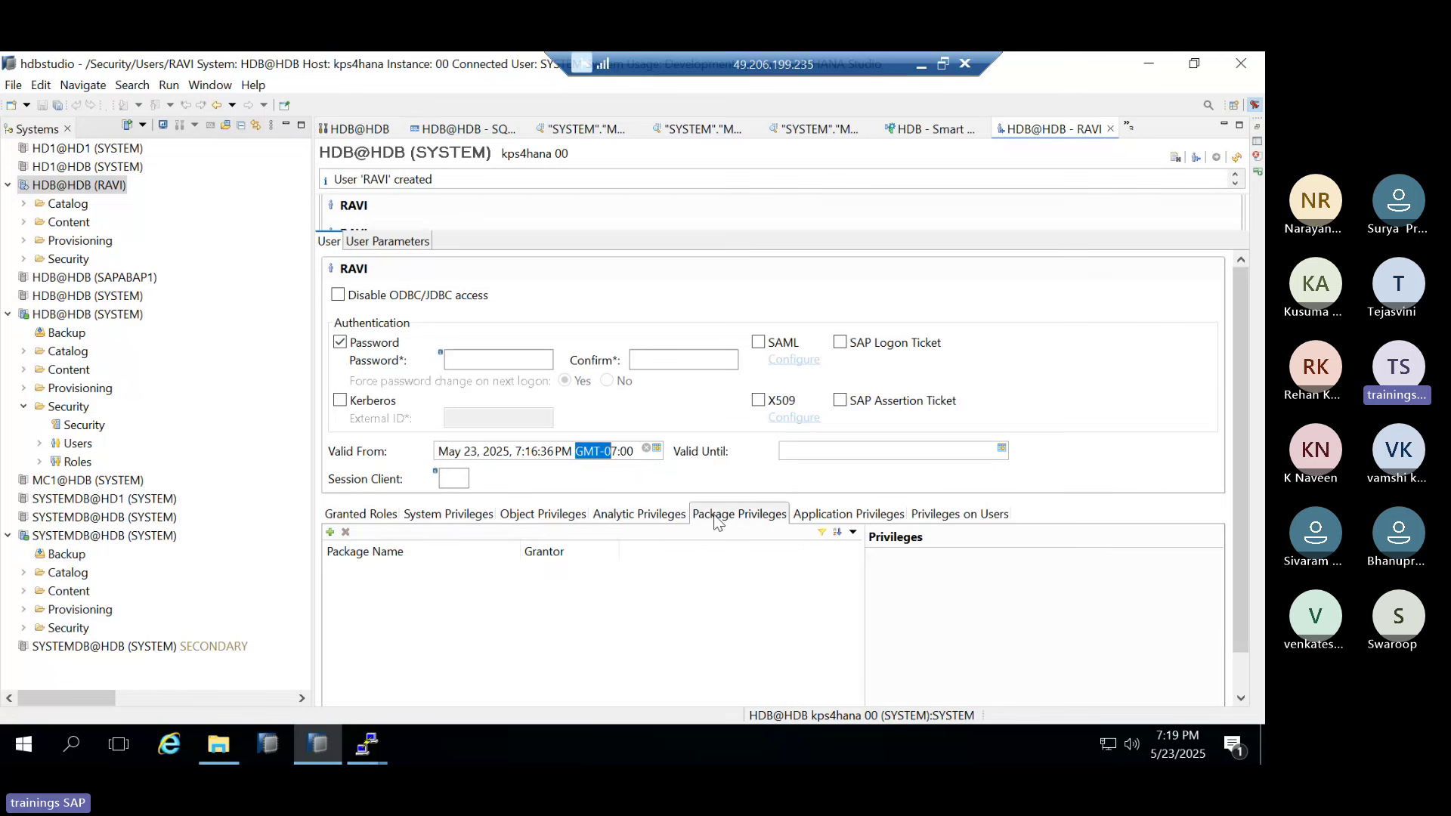
click(858, 521)
click(960, 514)
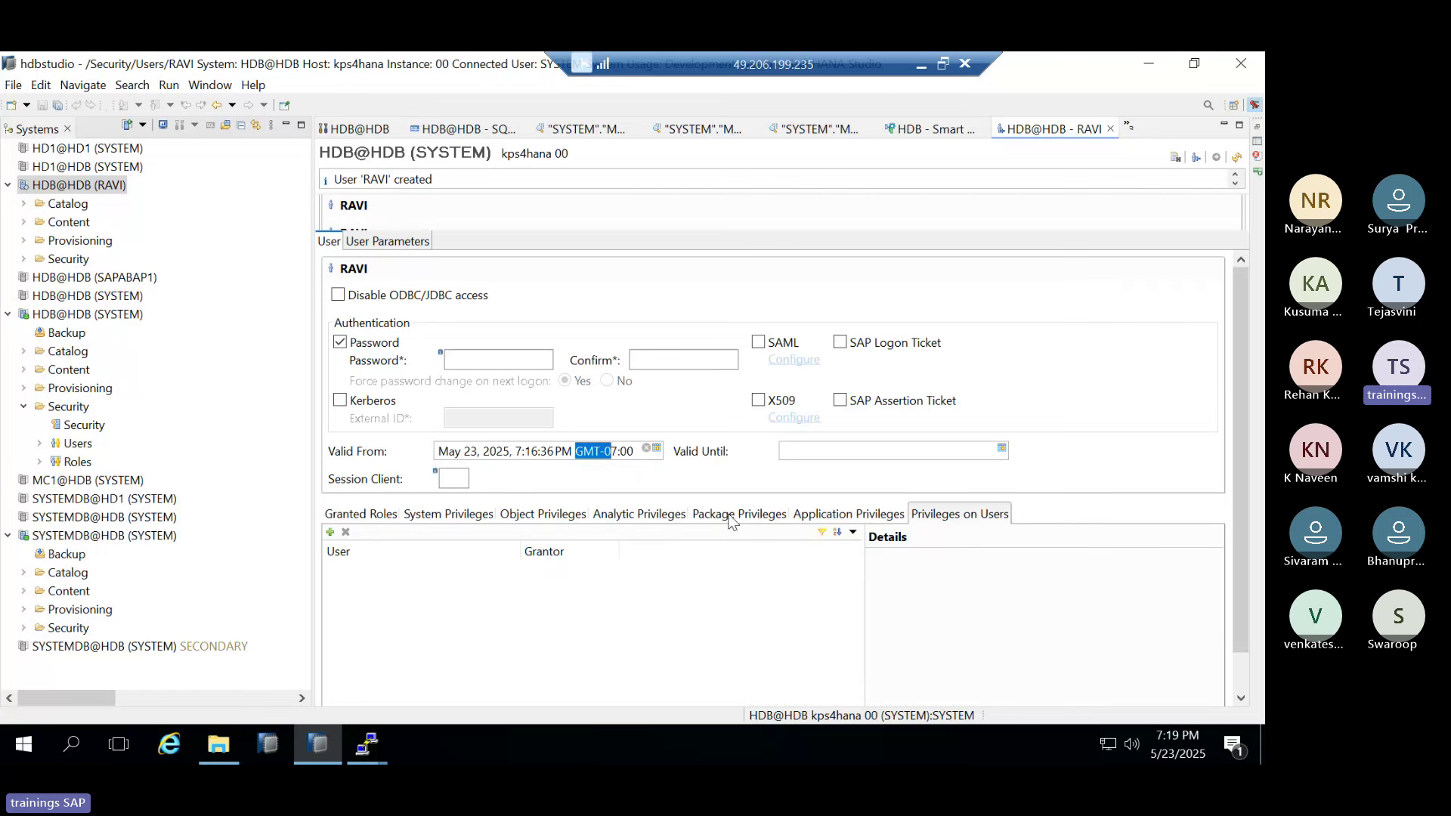
click(414, 514)
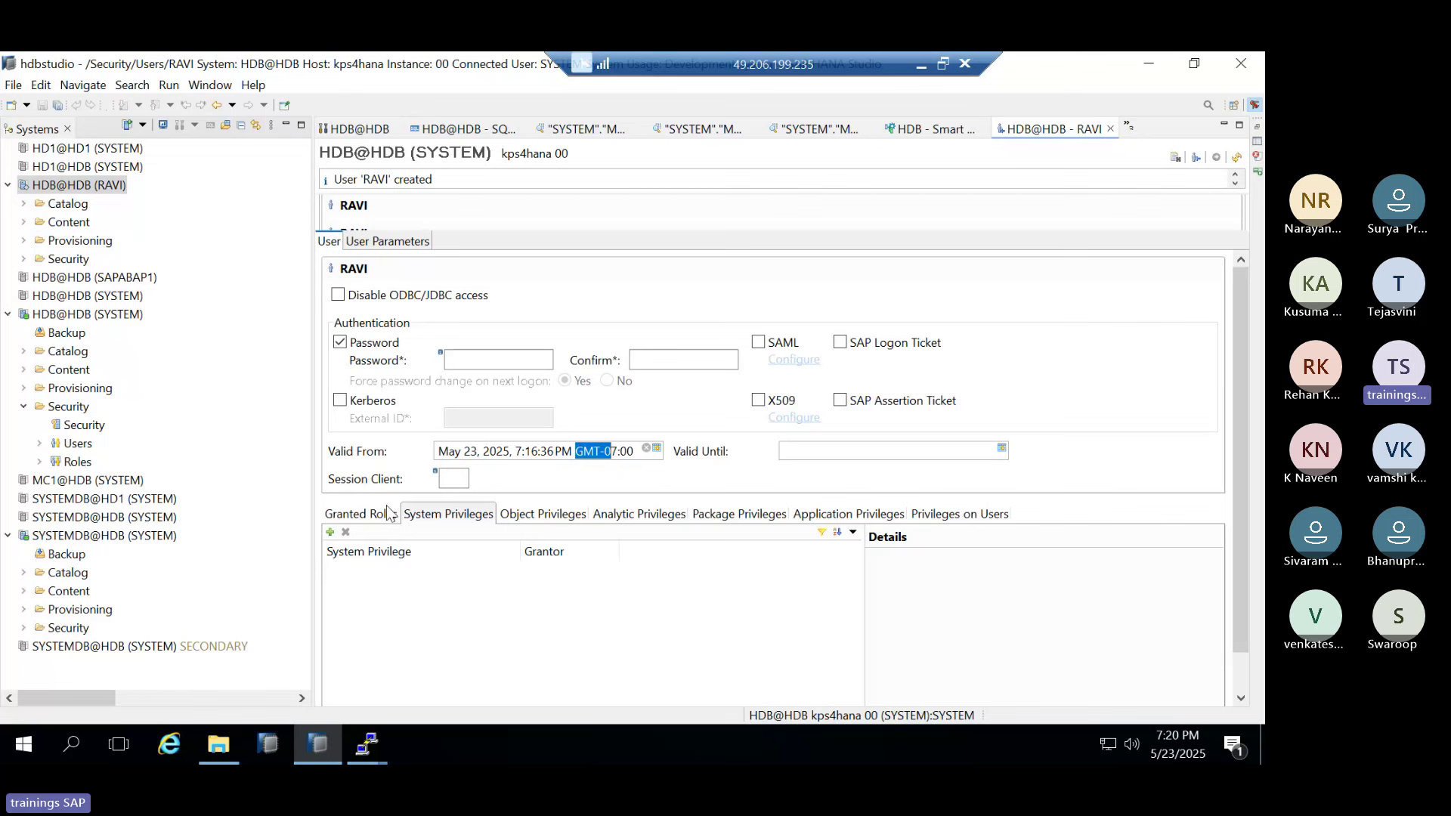
Grant RAVI the MONITOR ADMIN system privilege and deploy
click(329, 533)
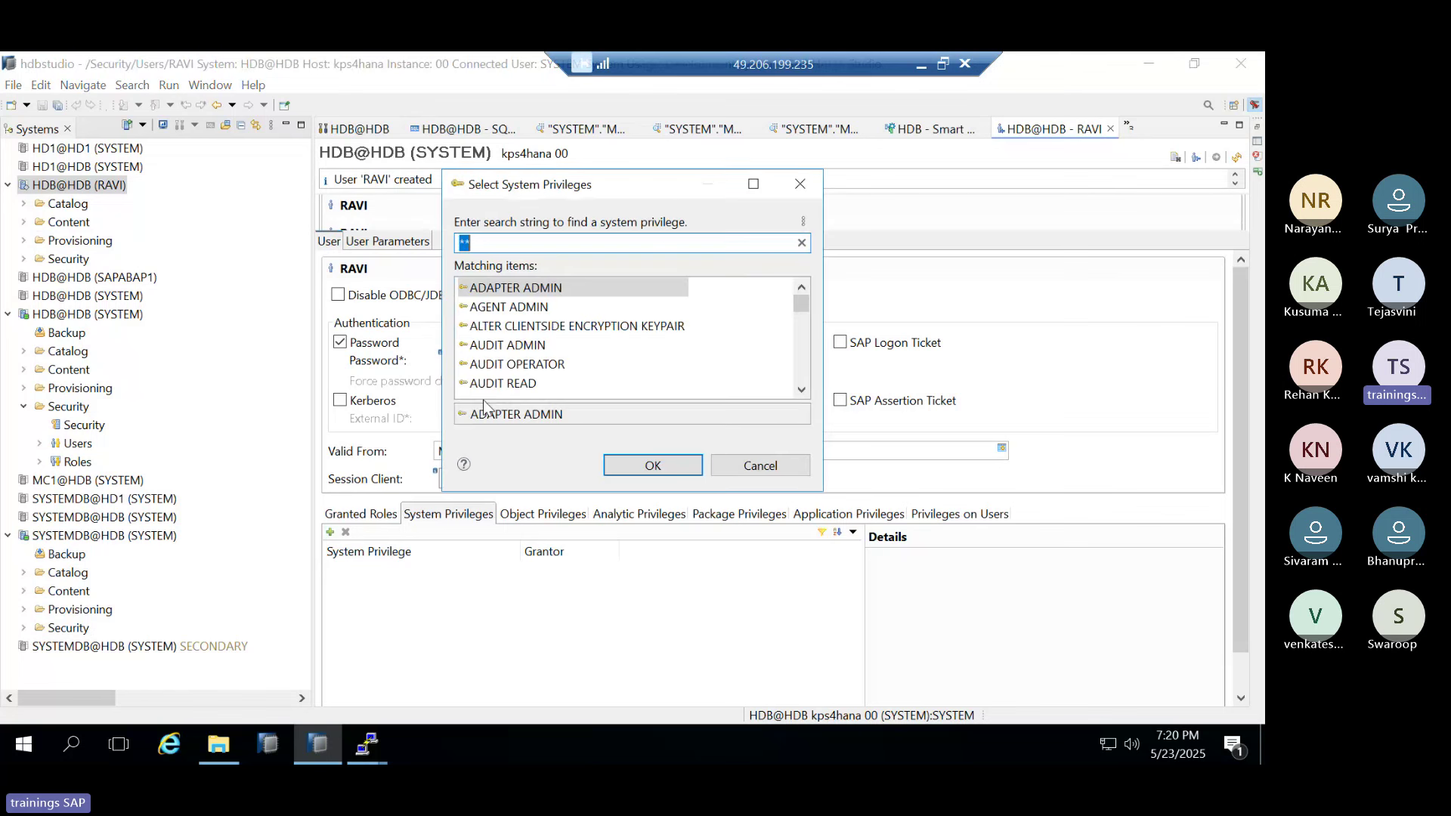
scroll(478, 329, down, 3)
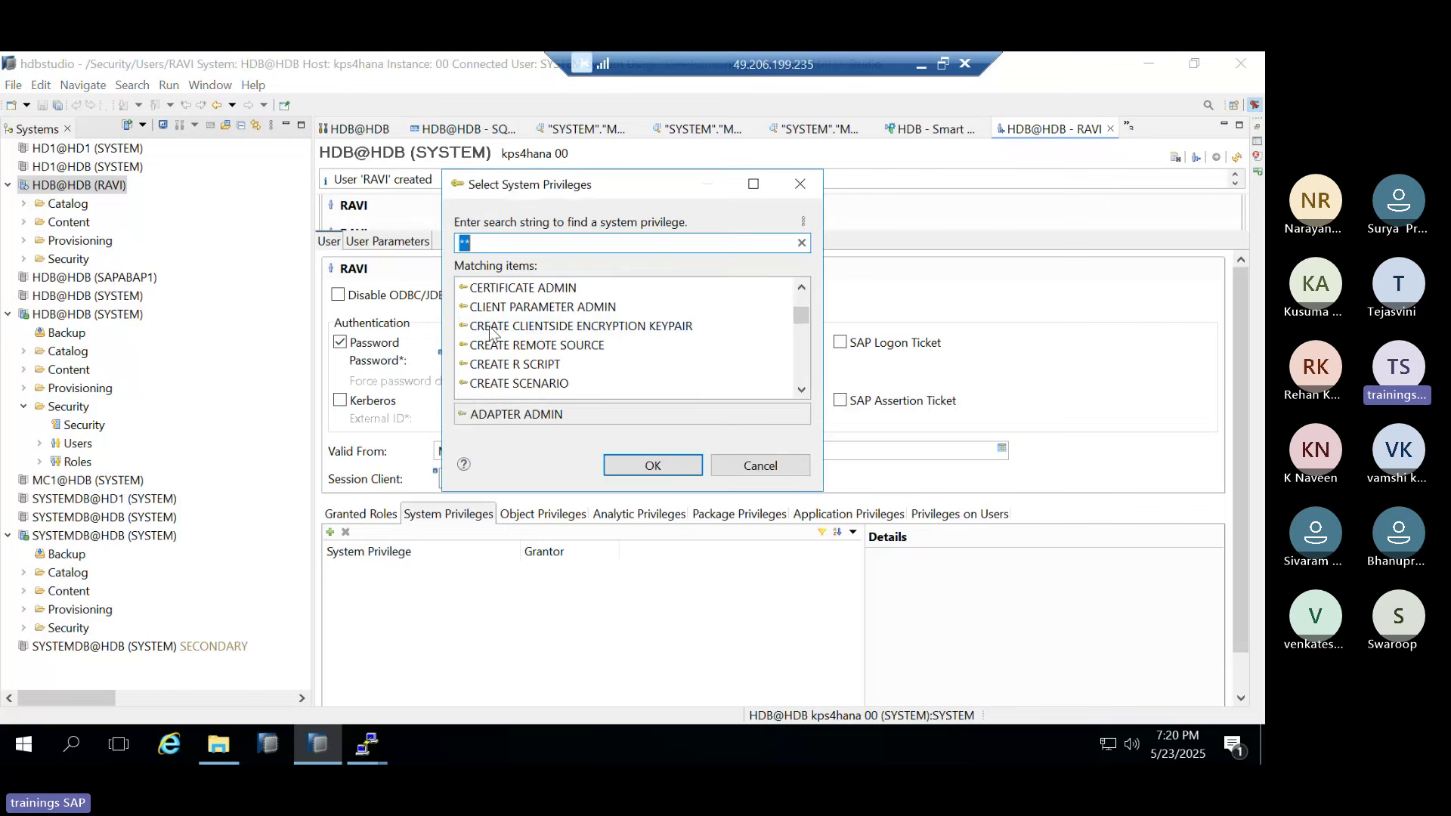
scroll(490, 331, down, 5)
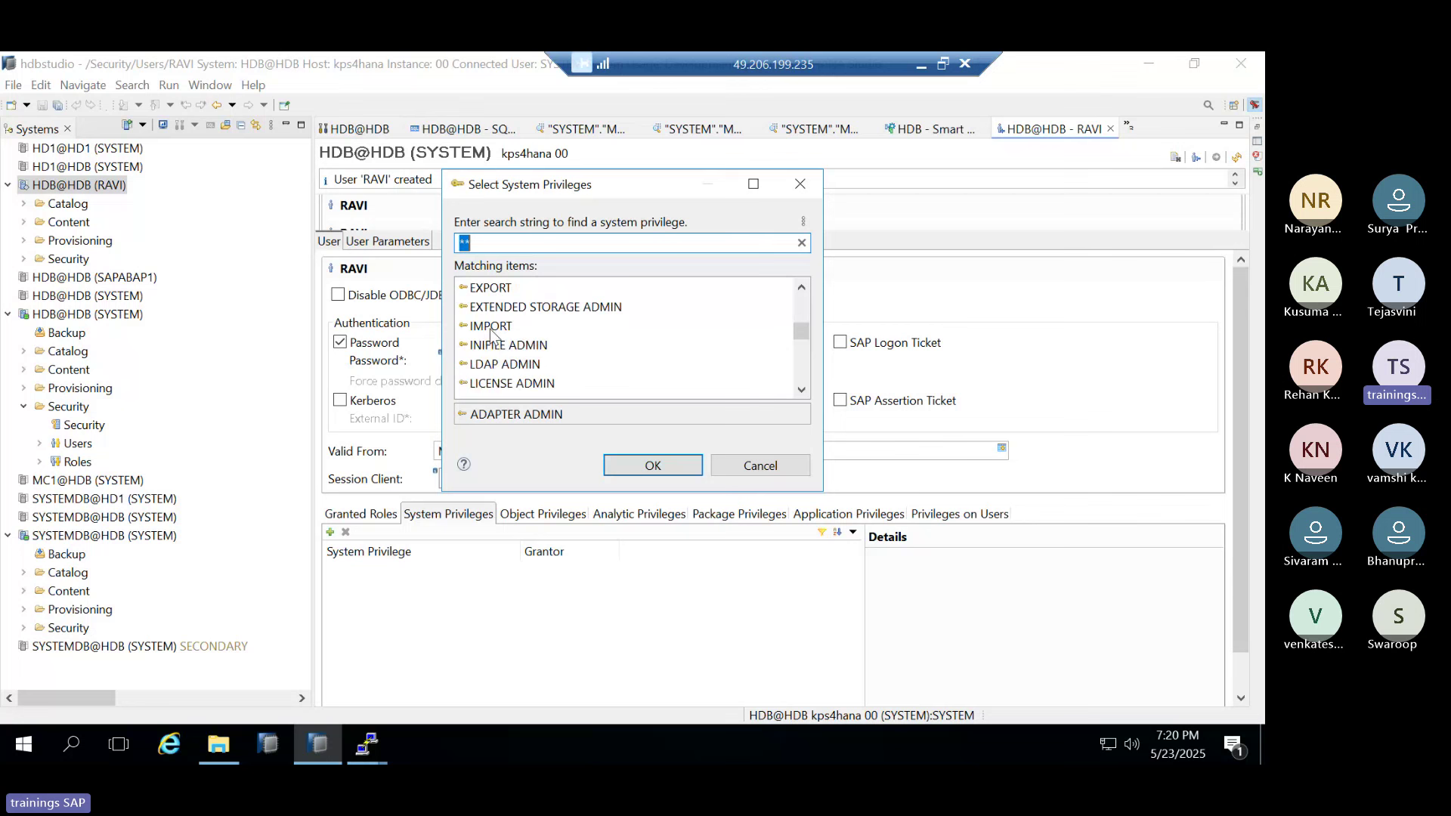
scroll(499, 344, down, 1)
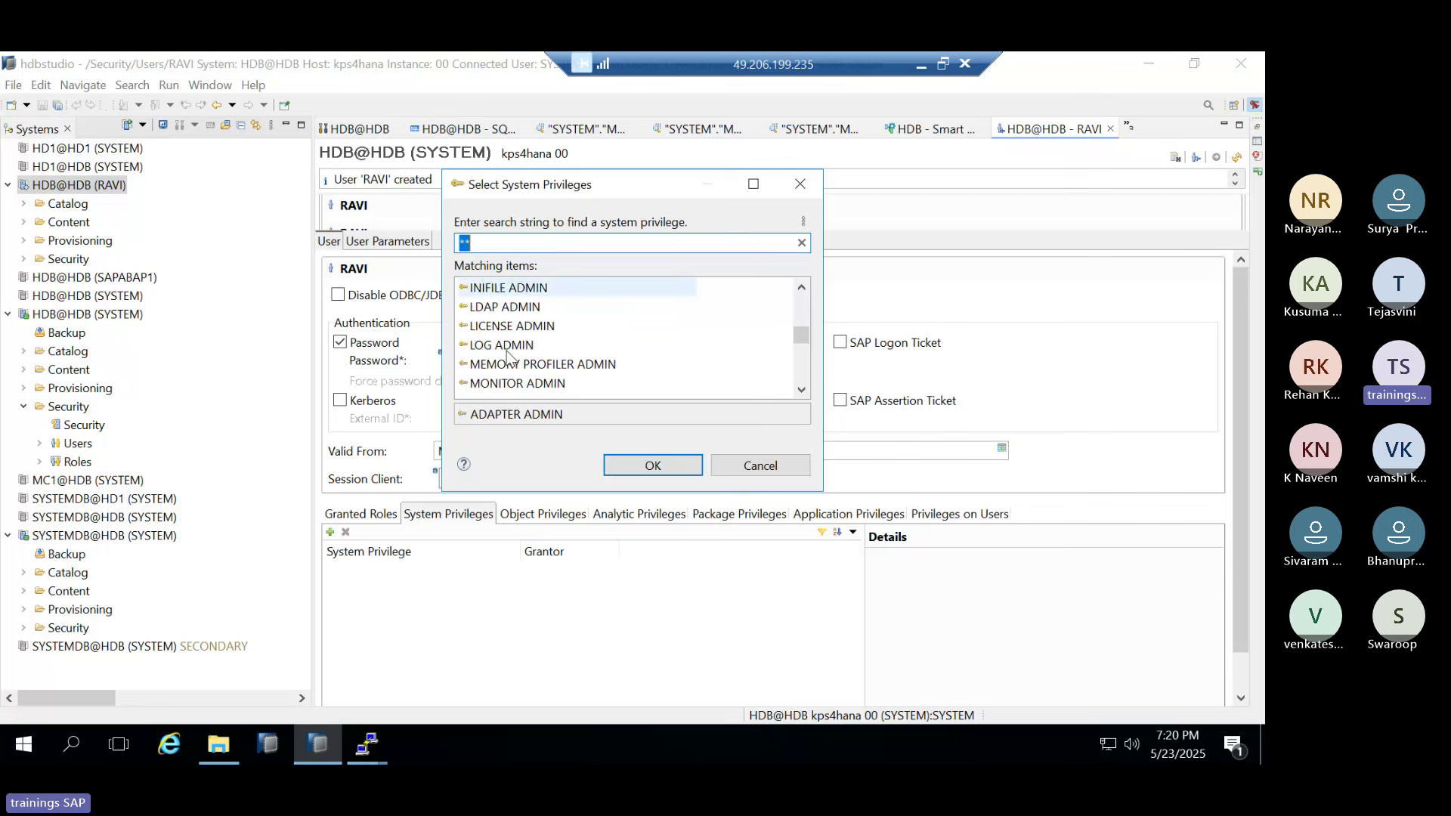
click(516, 384)
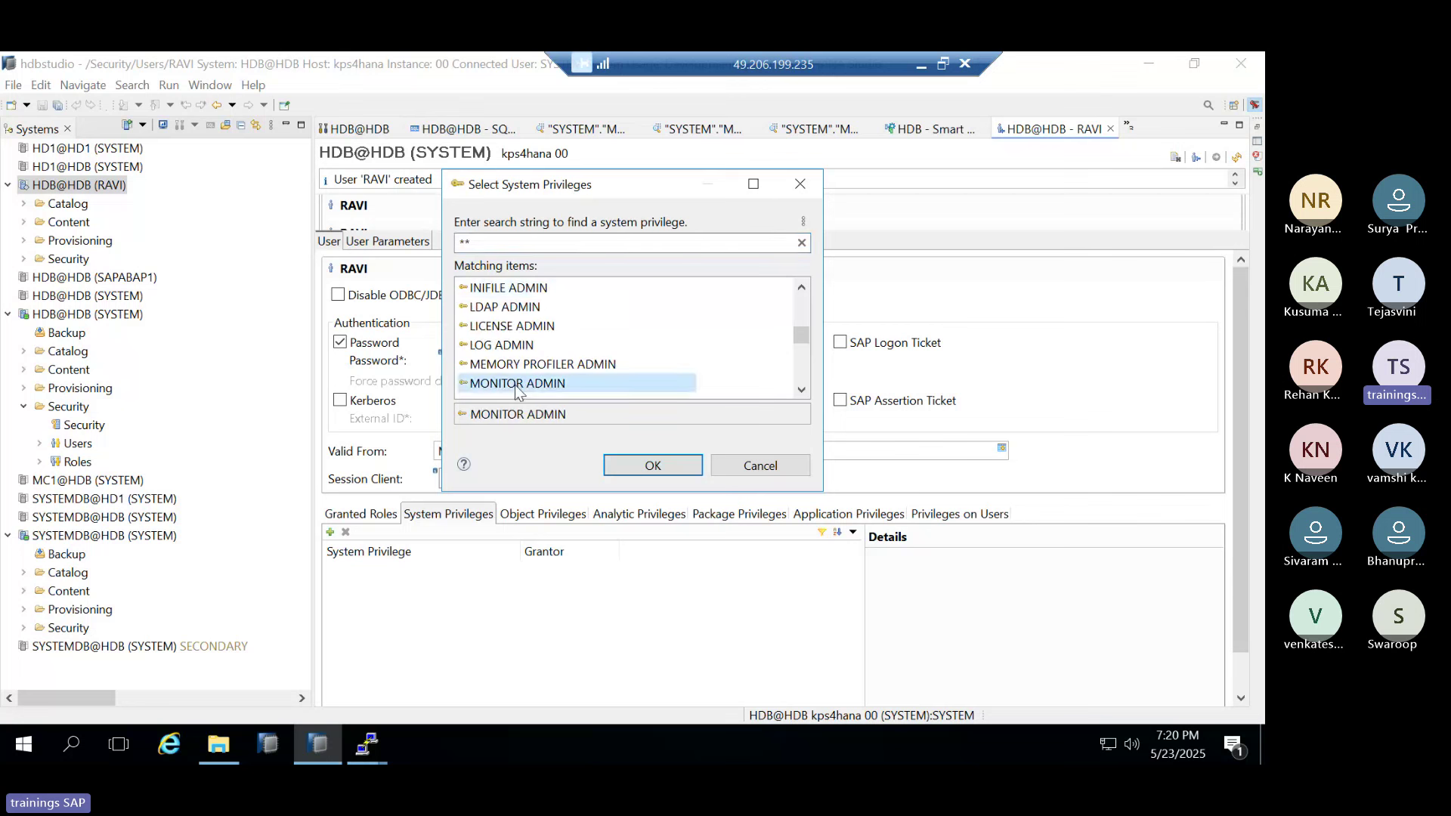
double_click(514, 384)
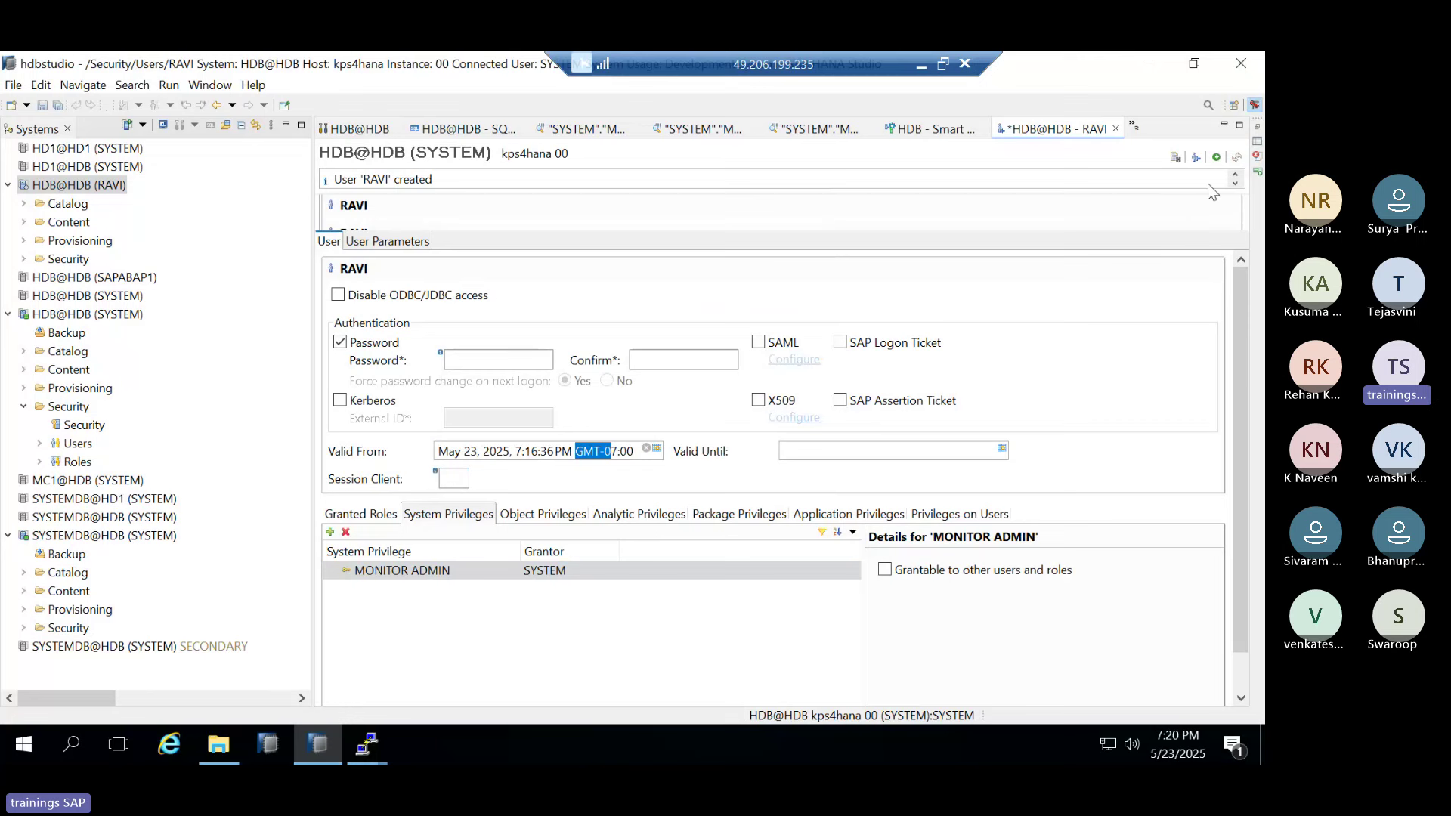
click(1216, 157)
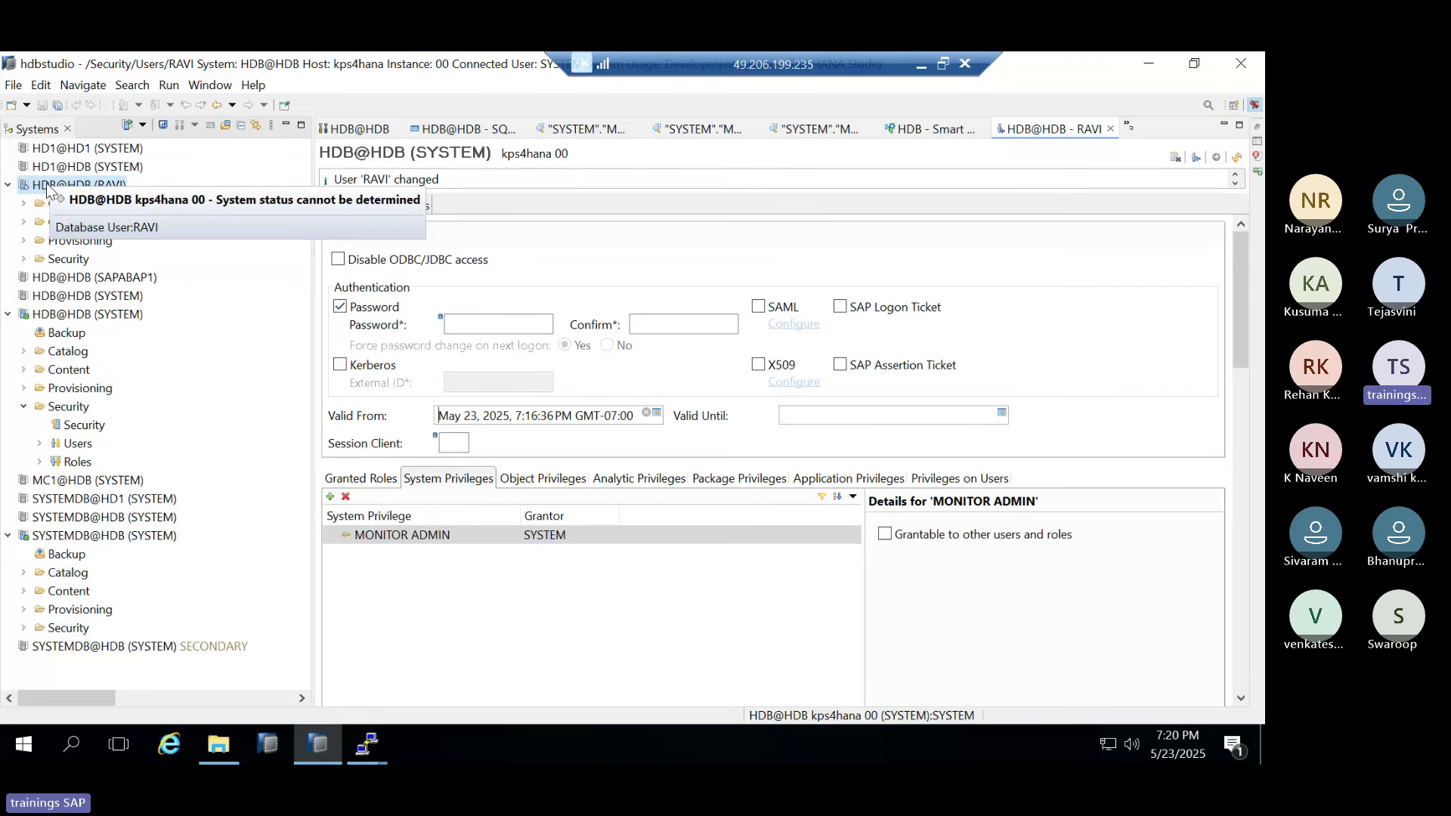
After dismissing an administration error for RAVI's connection, grant CATALOG READ and deploy
double_click(47, 189)
key(Return)
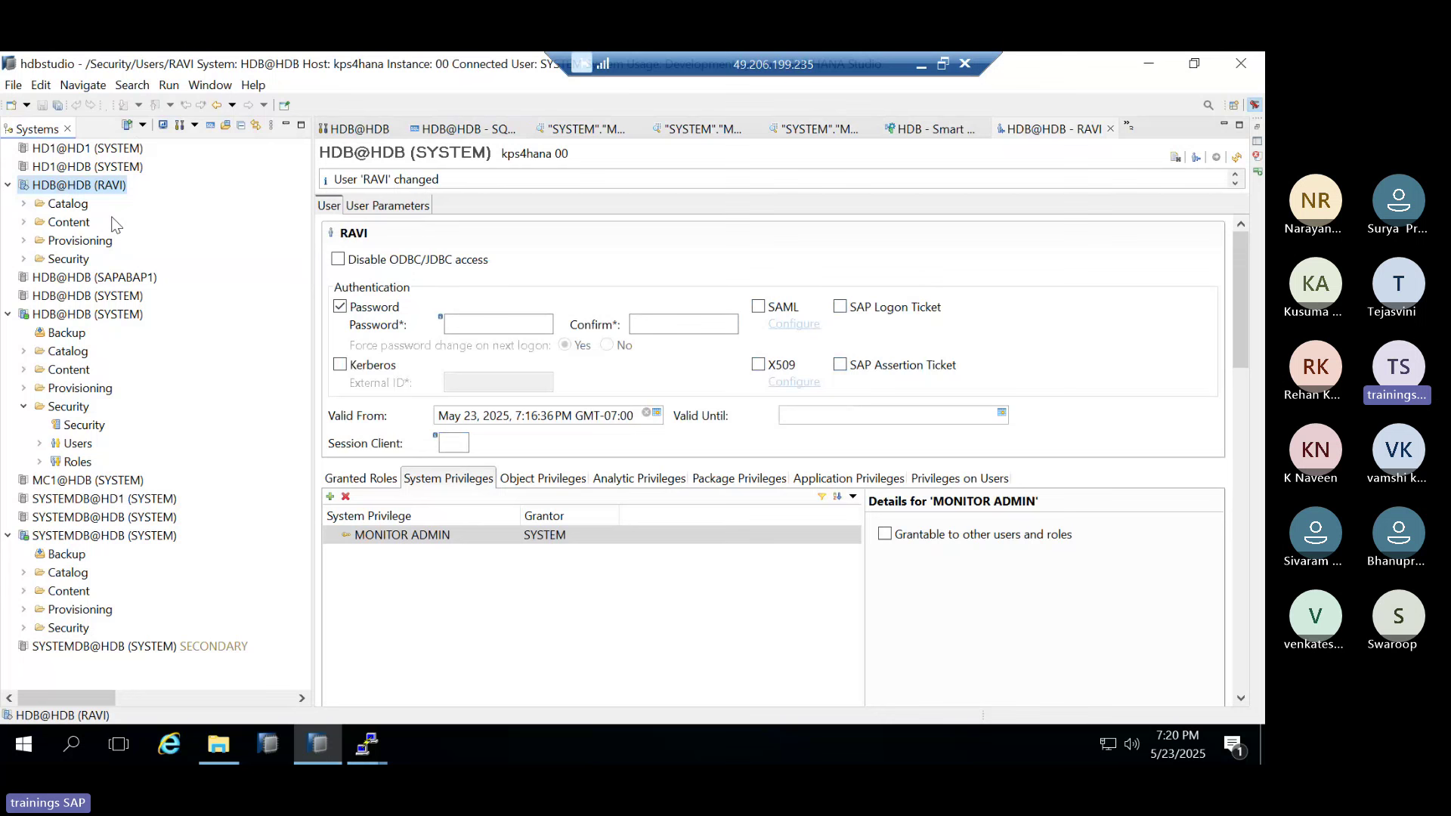
click(330, 497)
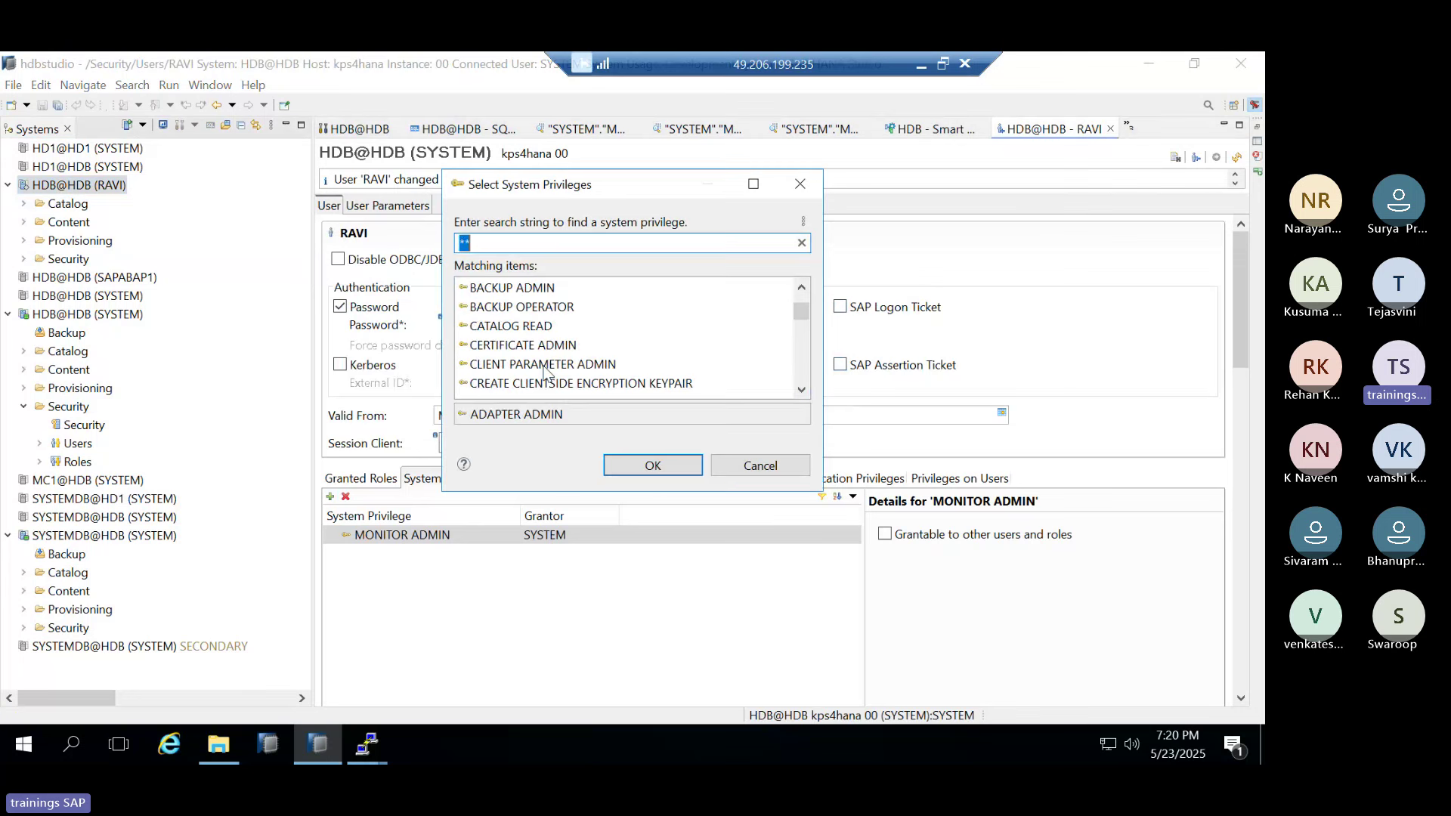
scroll(544, 371, down, 4)
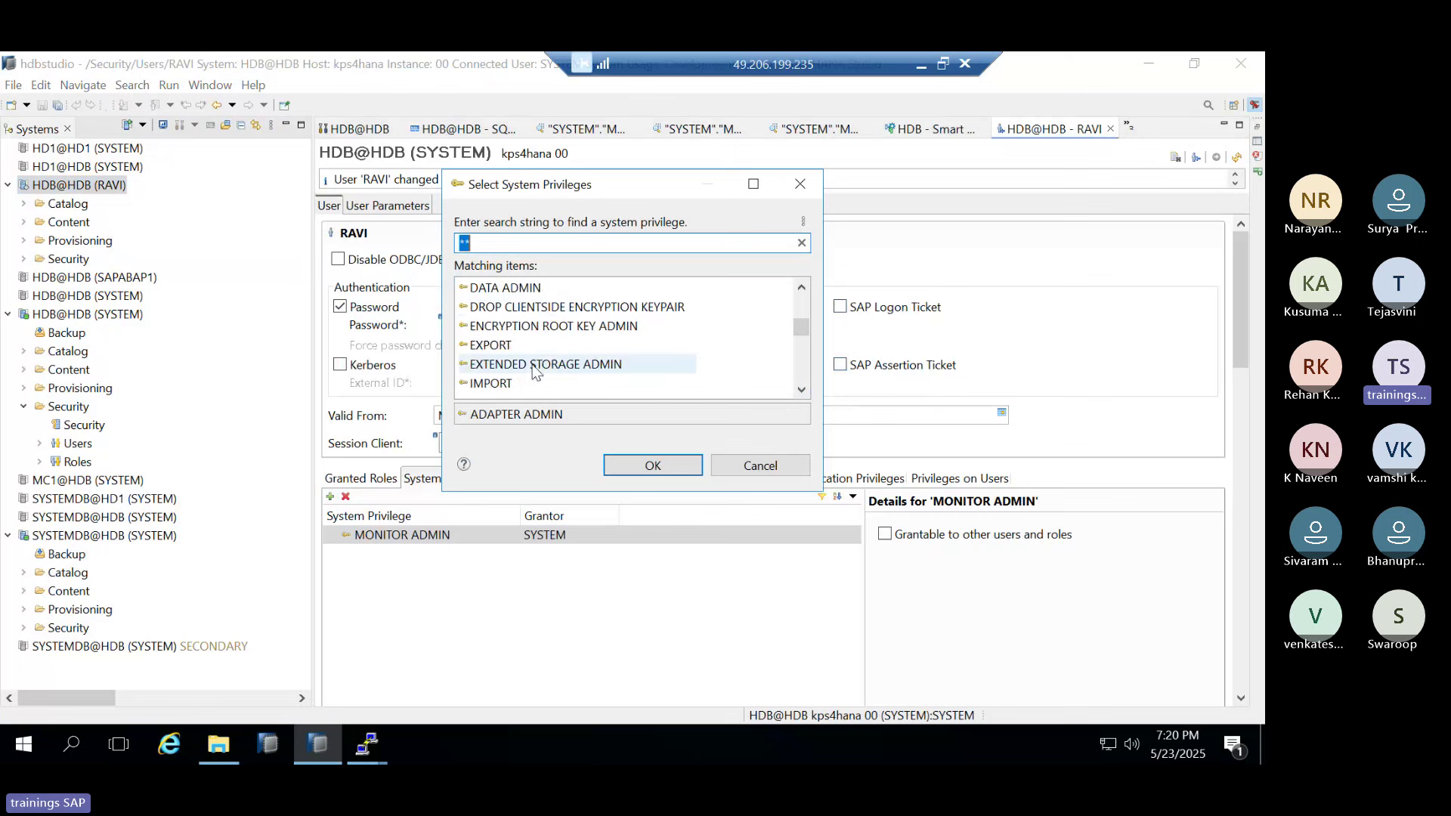
scroll(532, 371, up, 4)
click(480, 326)
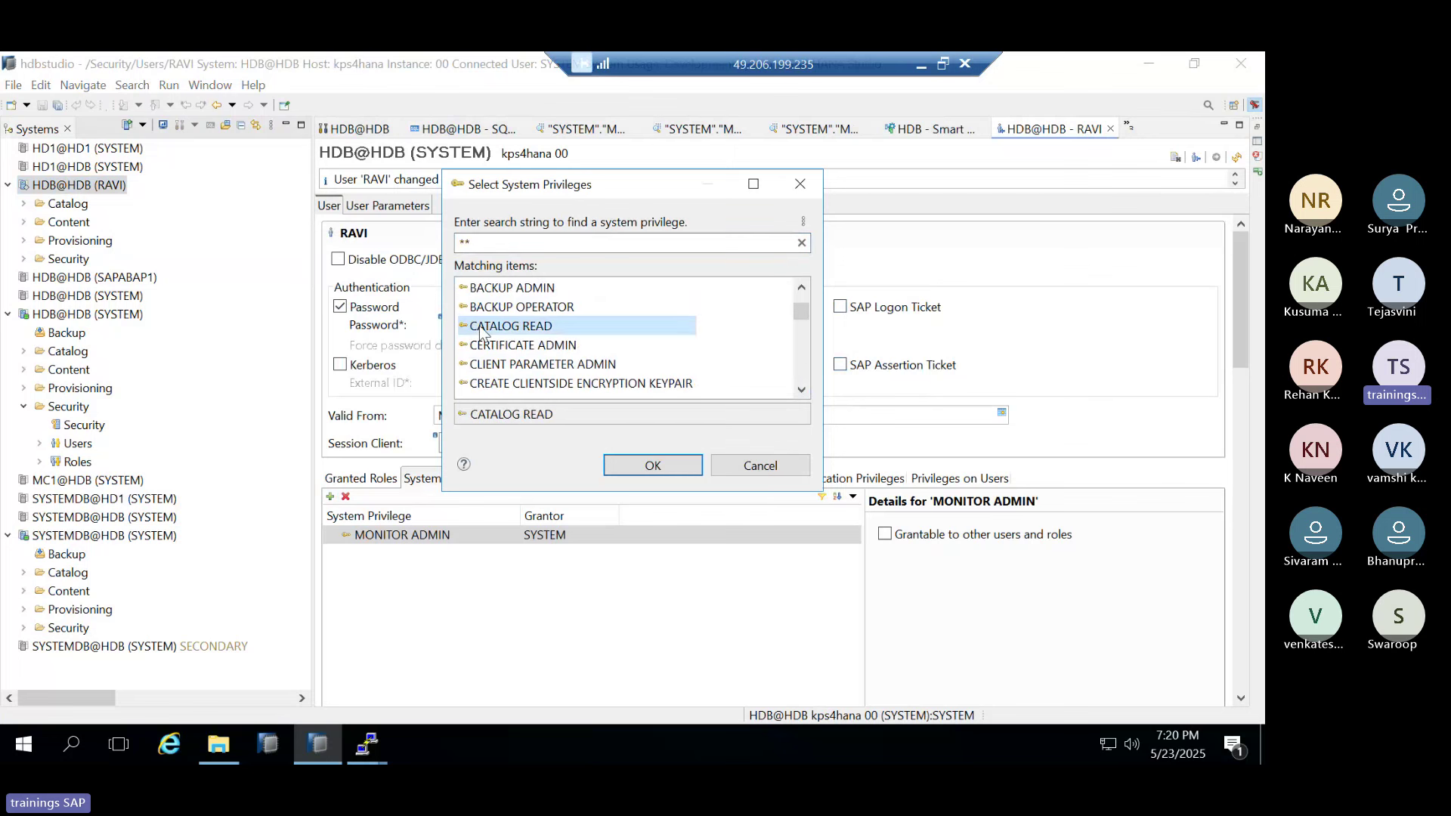
double_click(481, 327)
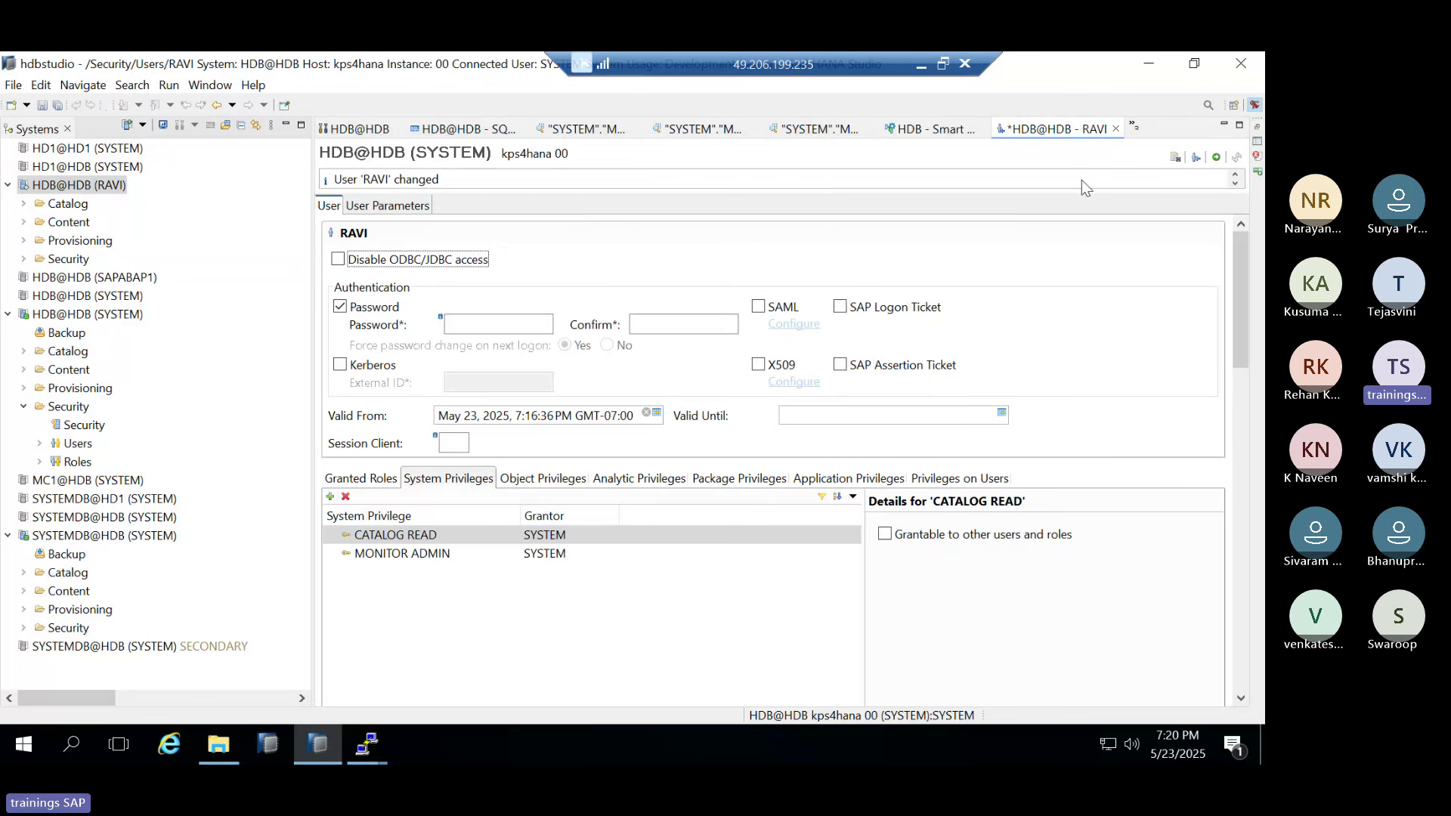
click(1216, 157)
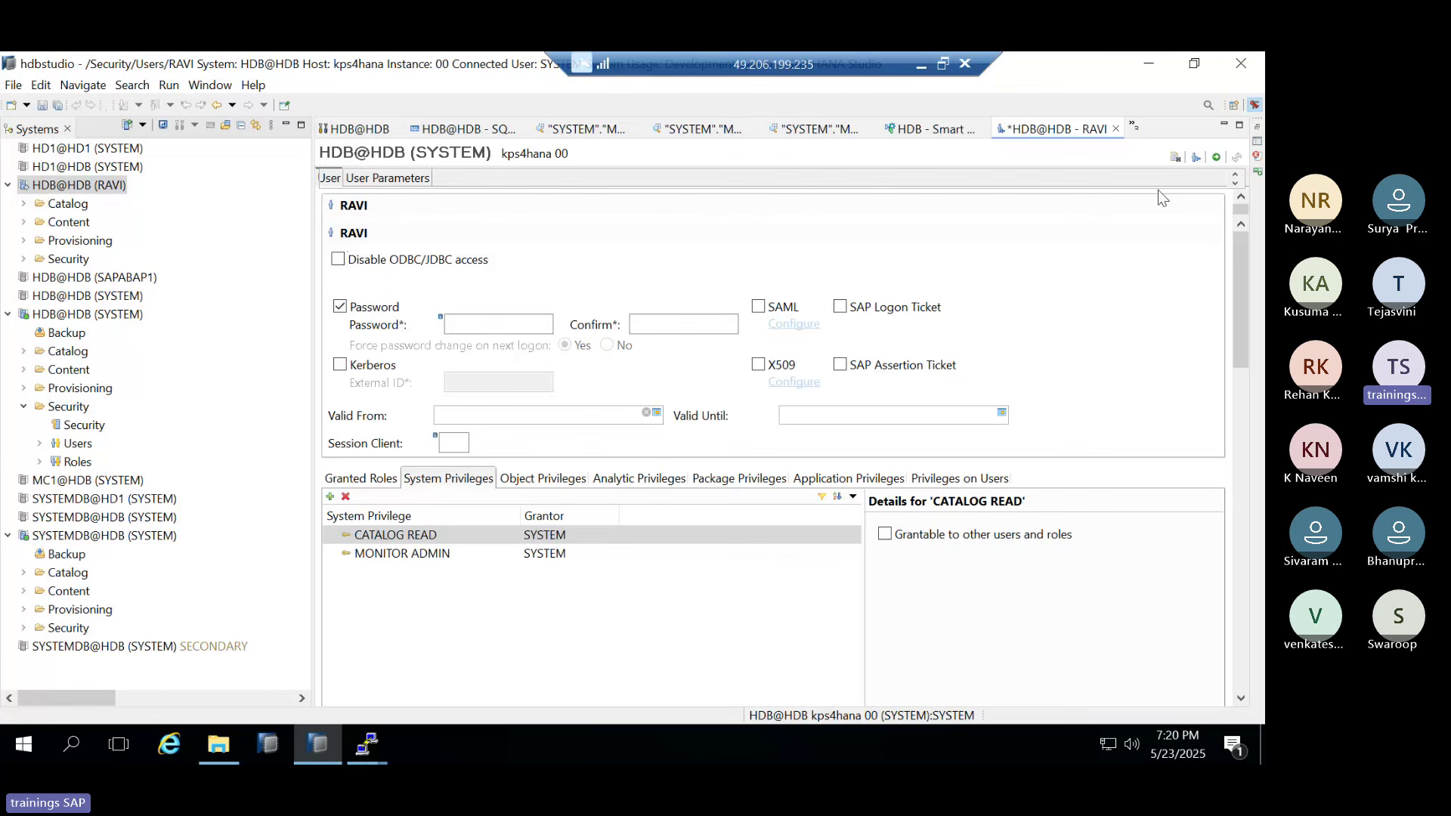
Open the HDB@HDB overview as RAVI, compare it with RAVI's user editor, then show object privileges
click(74, 185)
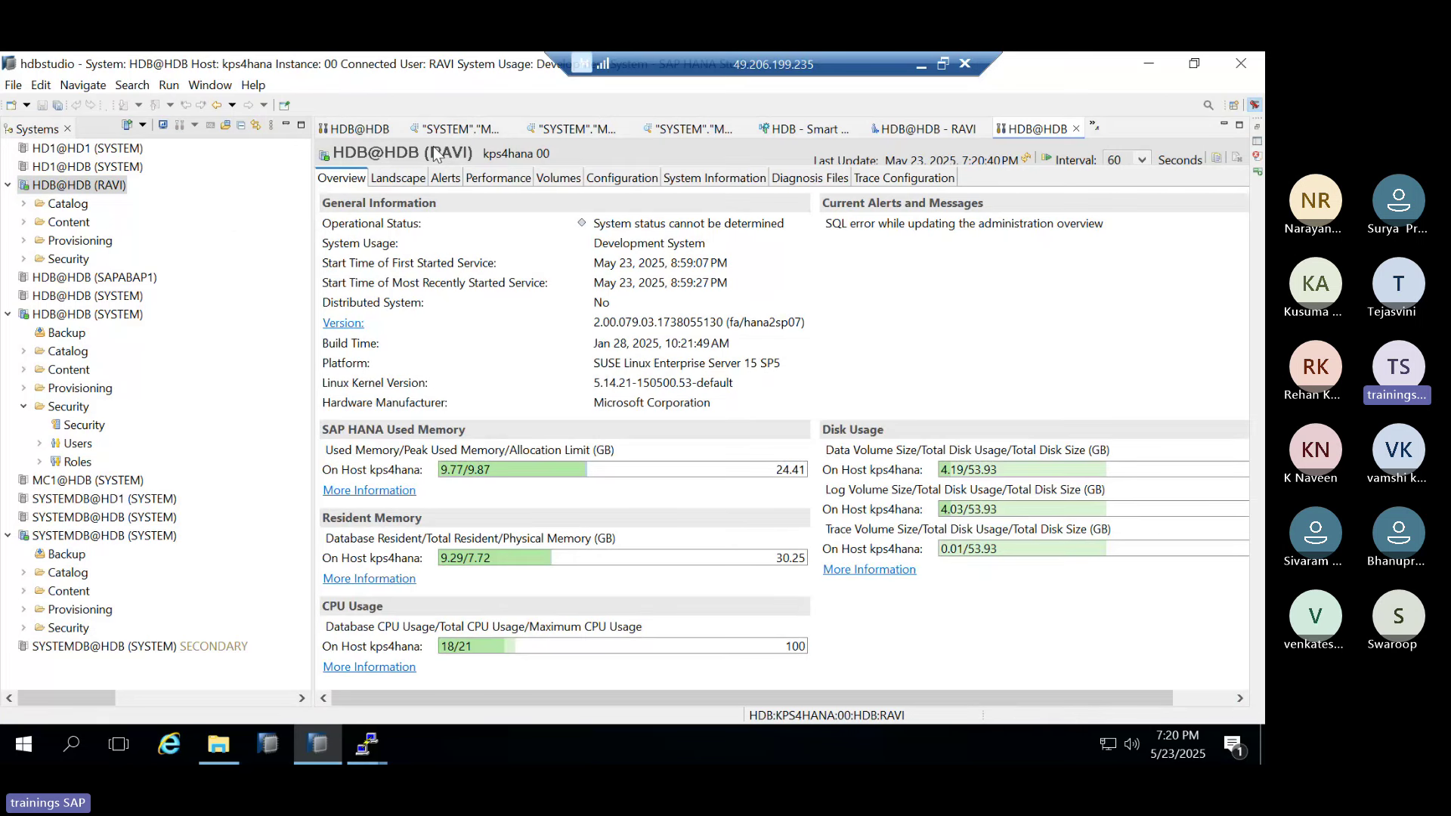
click(928, 130)
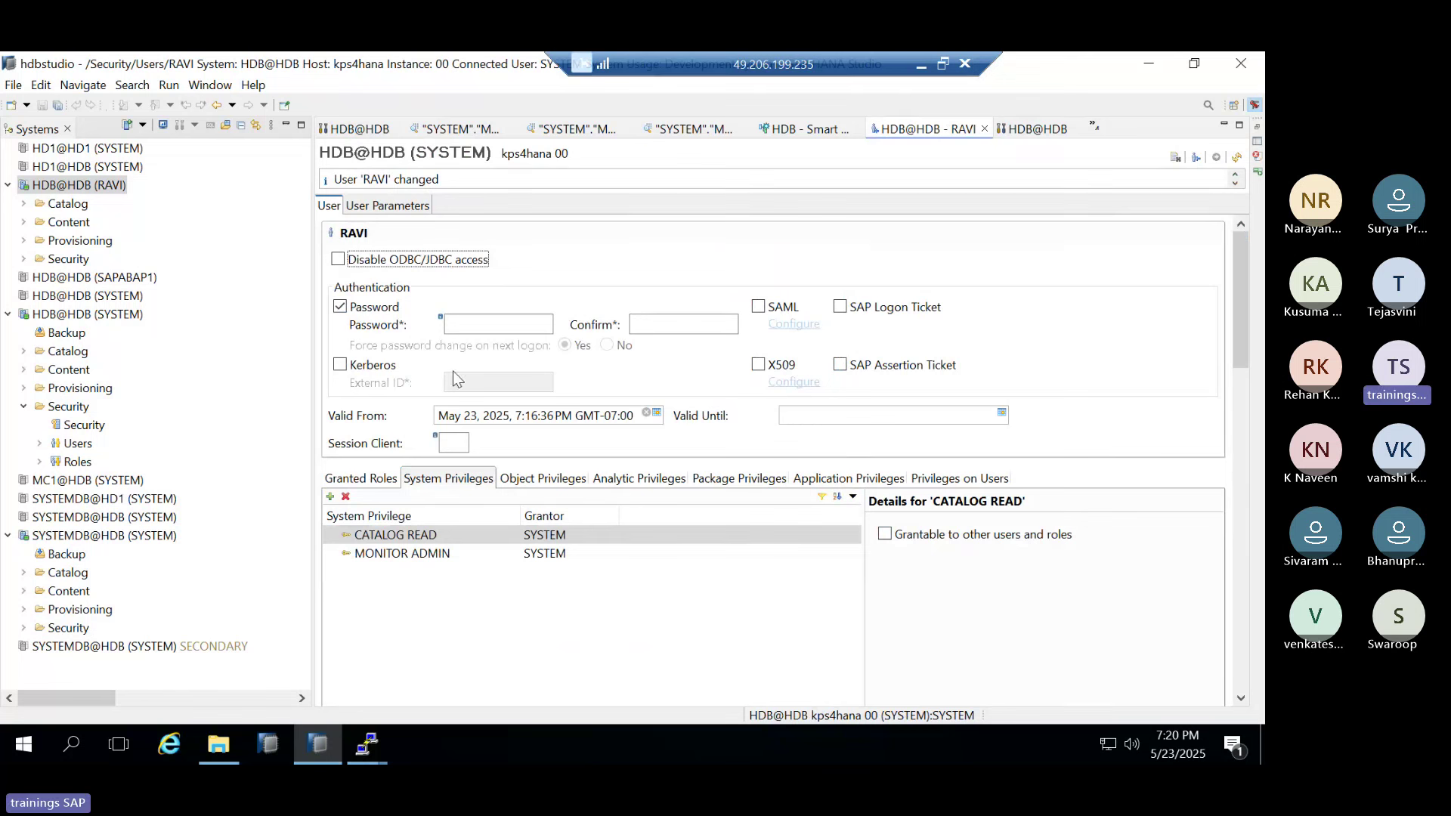
click(410, 538)
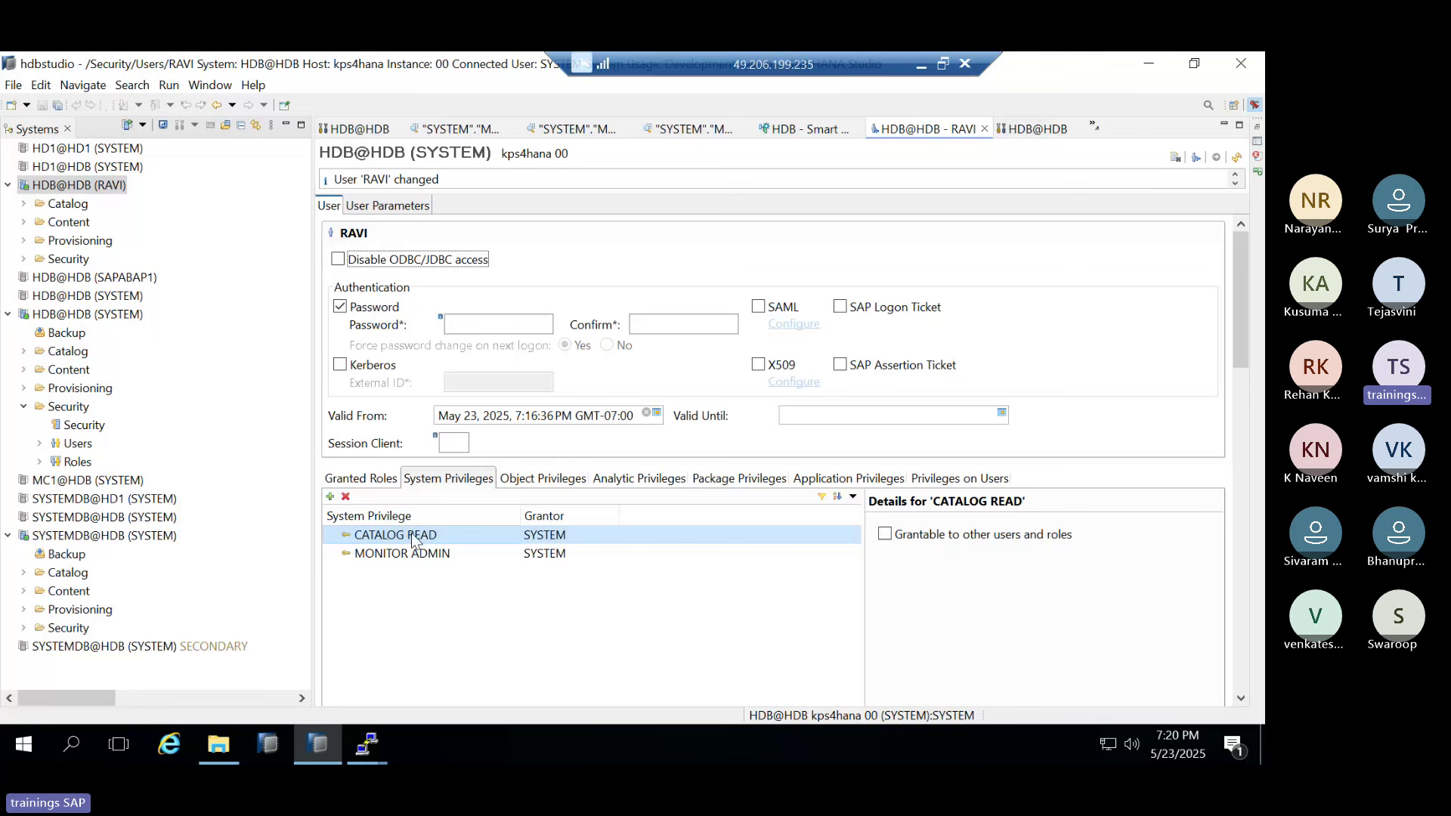
click(1034, 130)
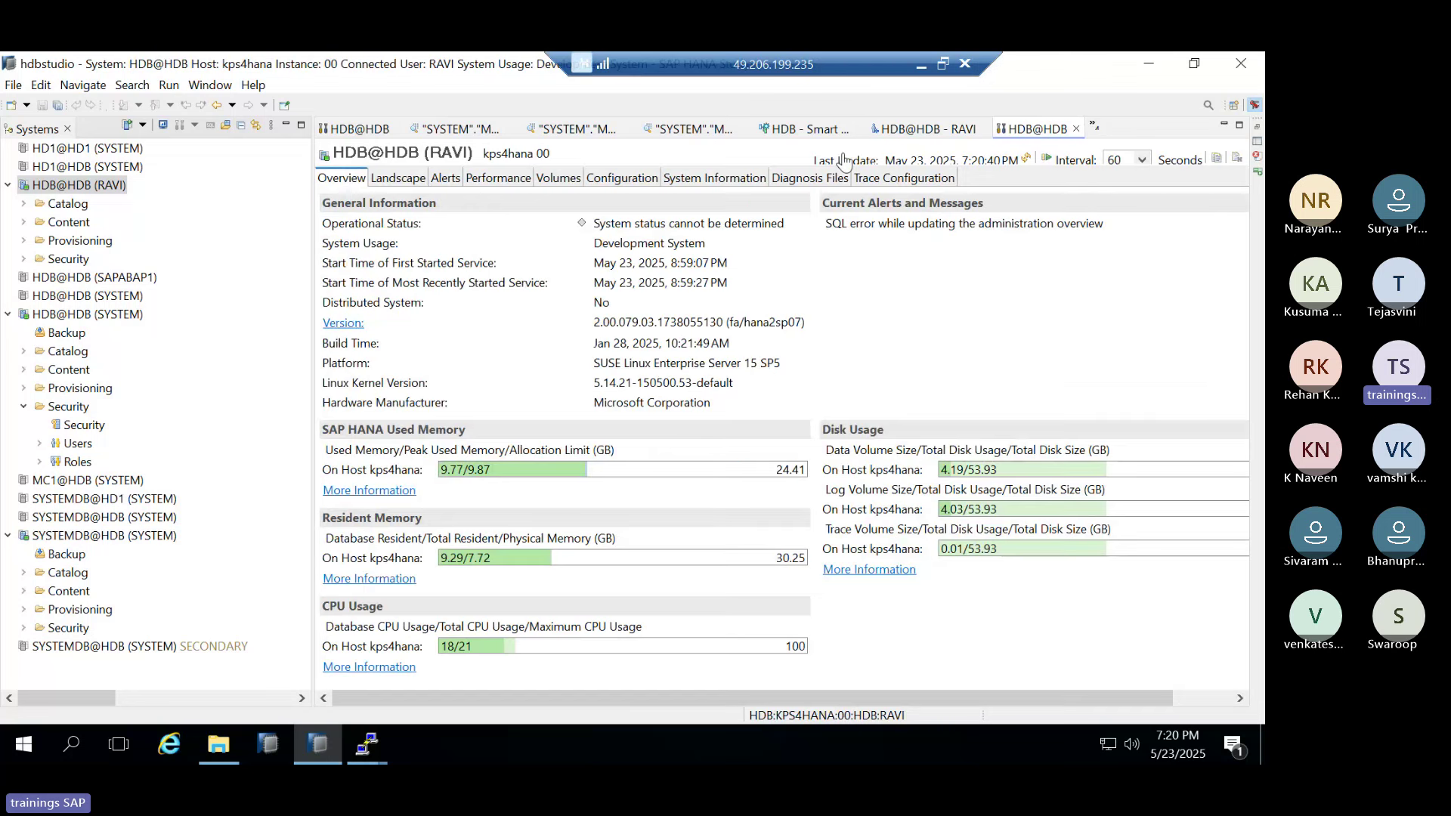
click(909, 130)
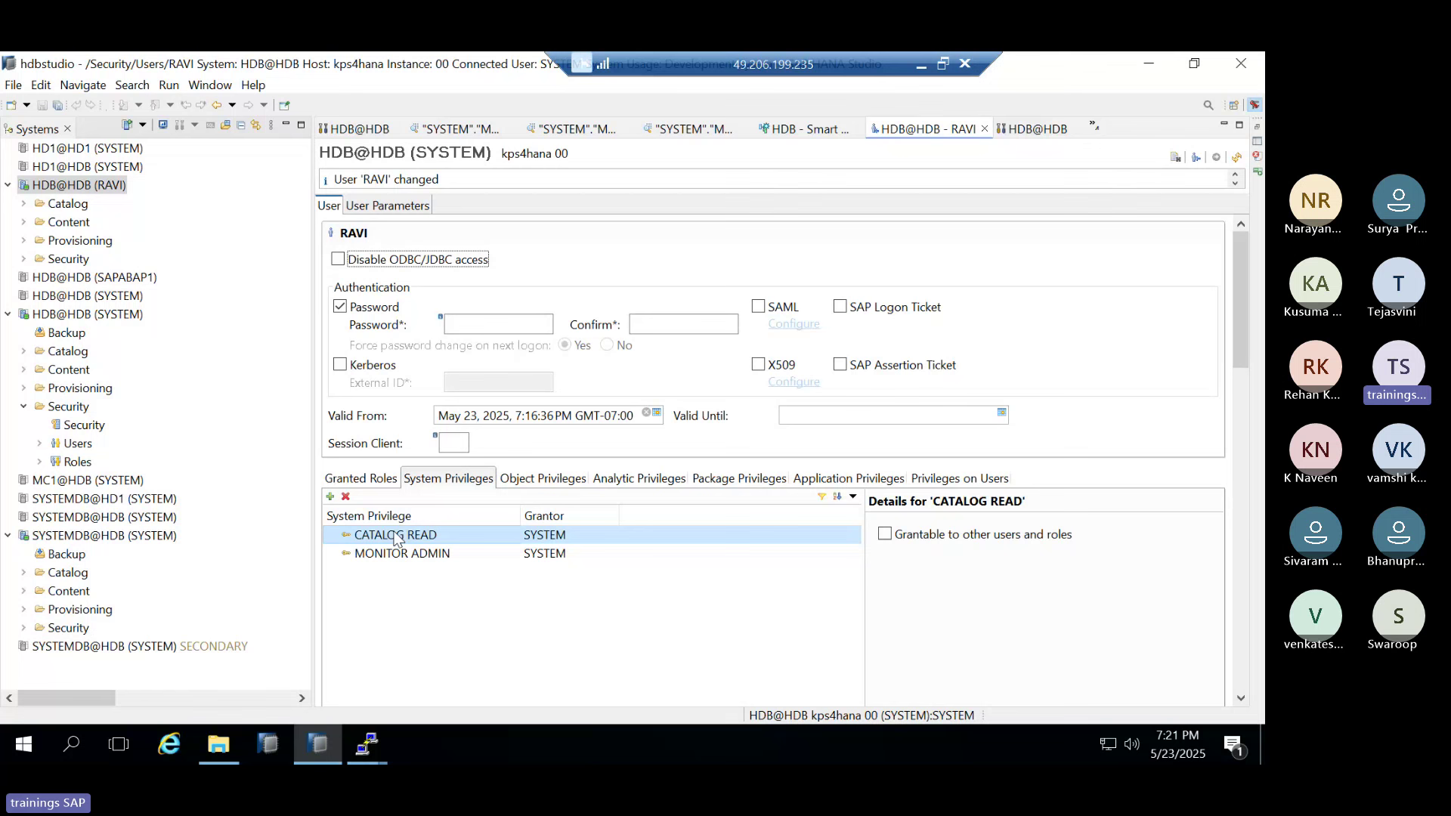
click(567, 486)
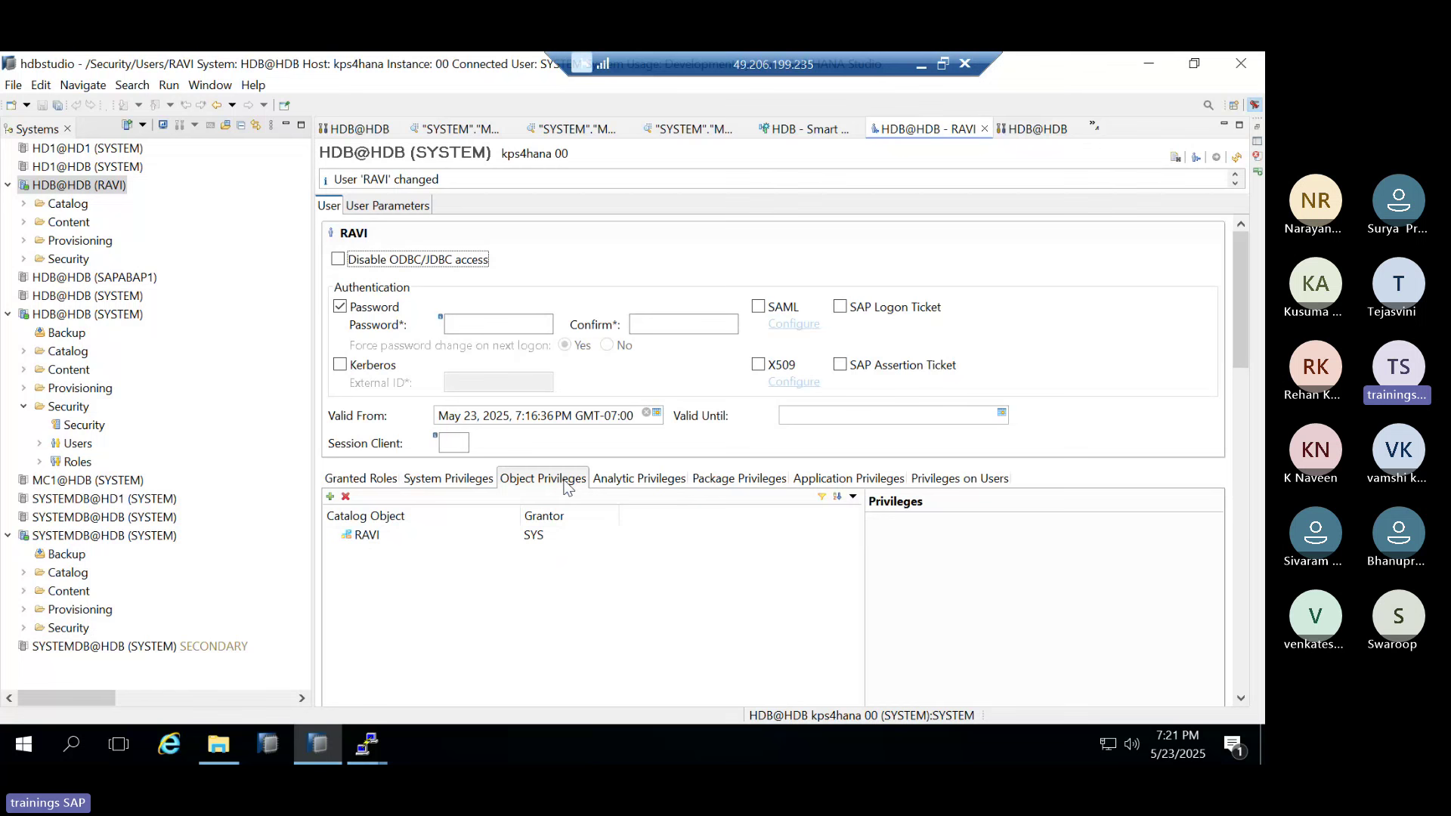
Add the ZTRAINING (SYSTEM) table to RAVI's object privileges via a ZTRAIN search, deploying with F8
click(486, 482)
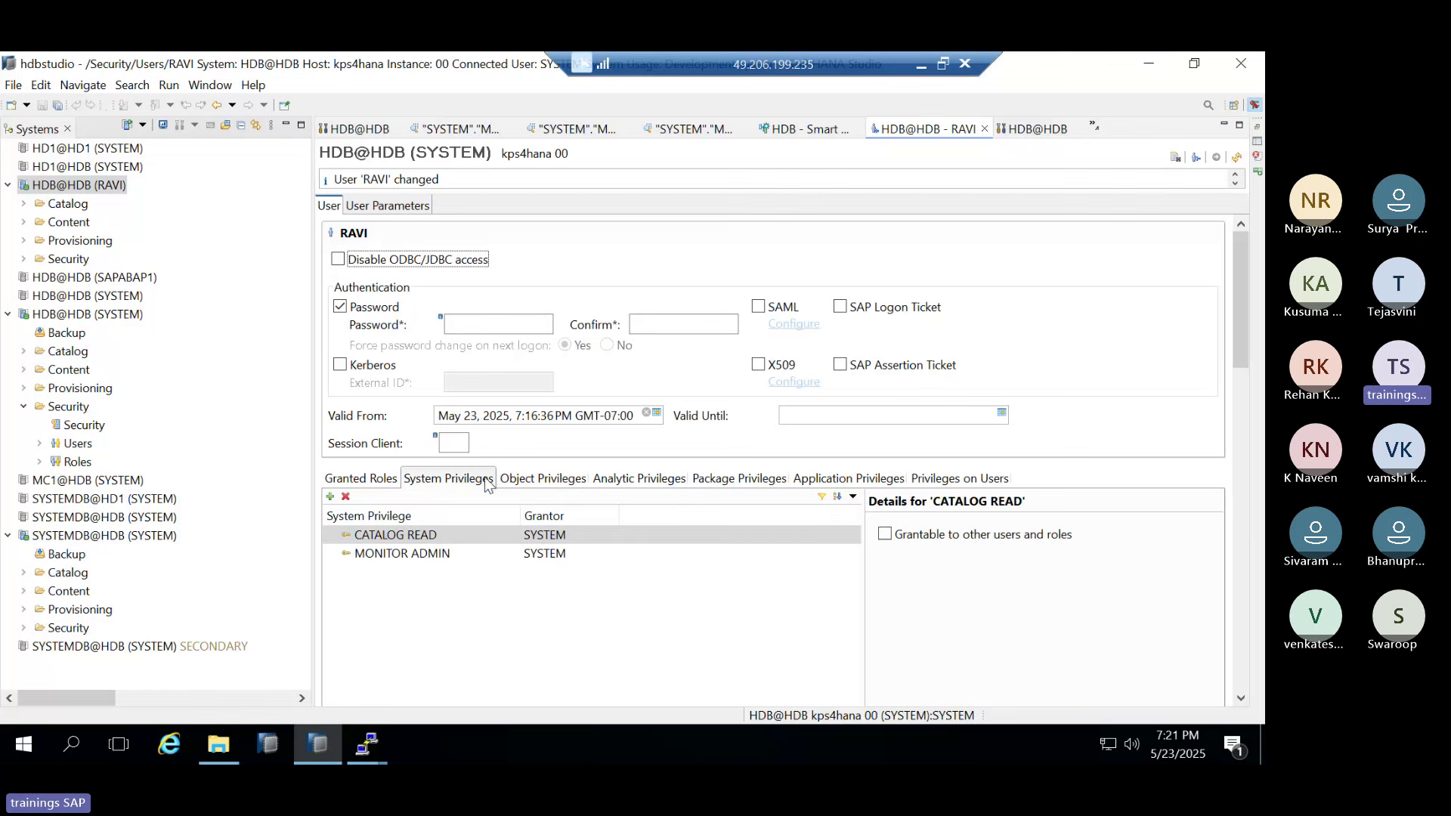
click(550, 484)
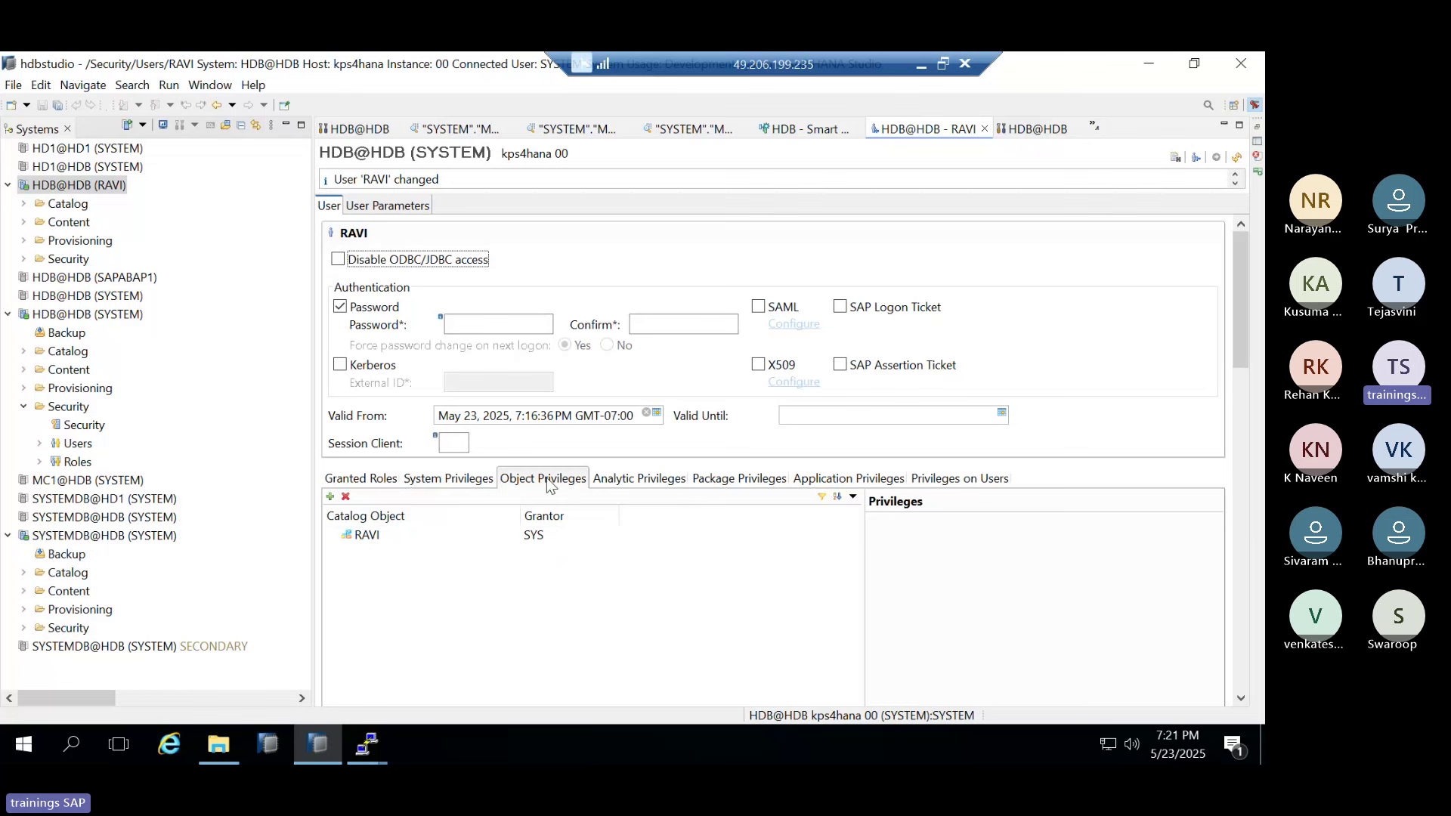
click(330, 496)
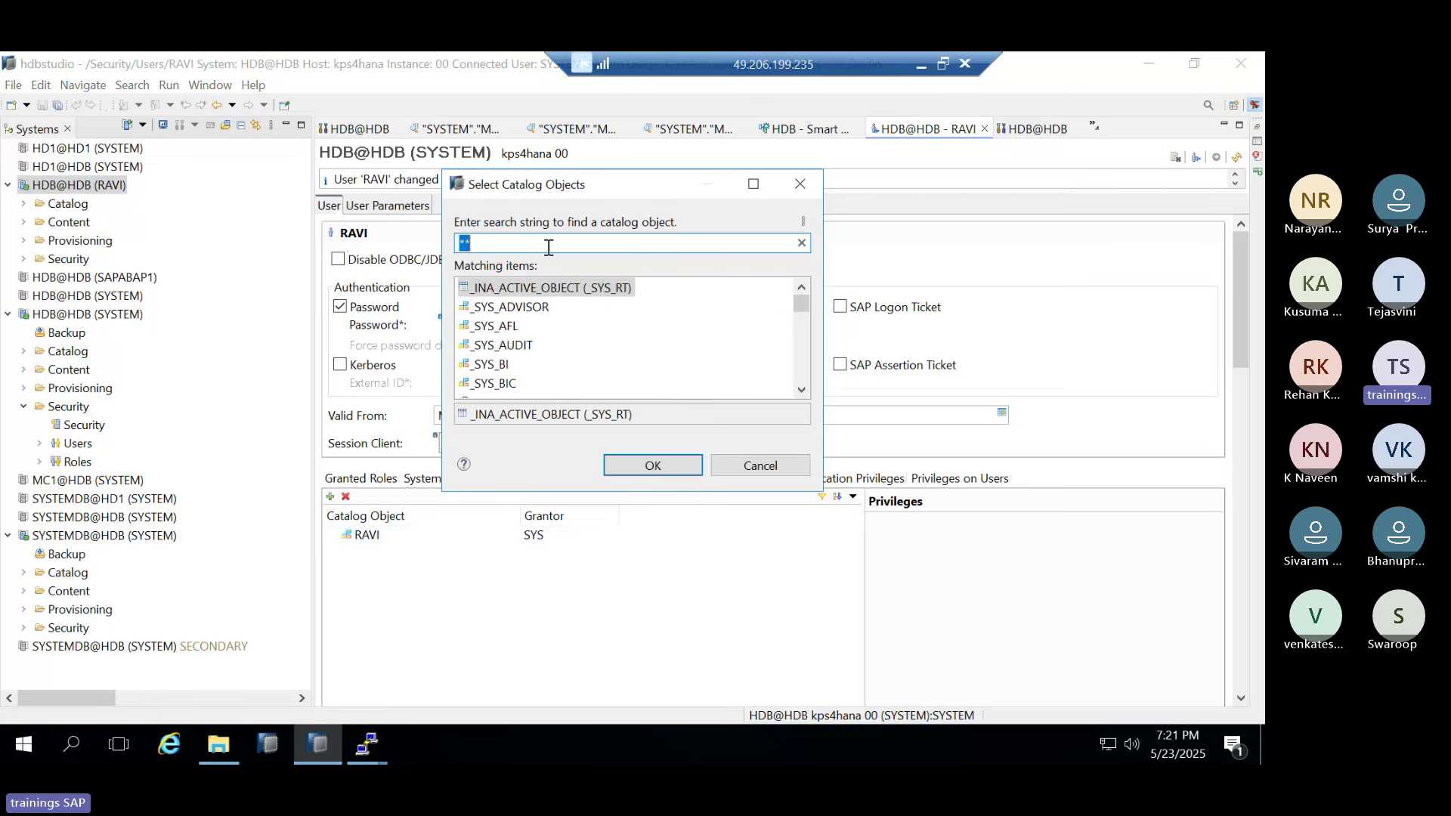
text(Z)
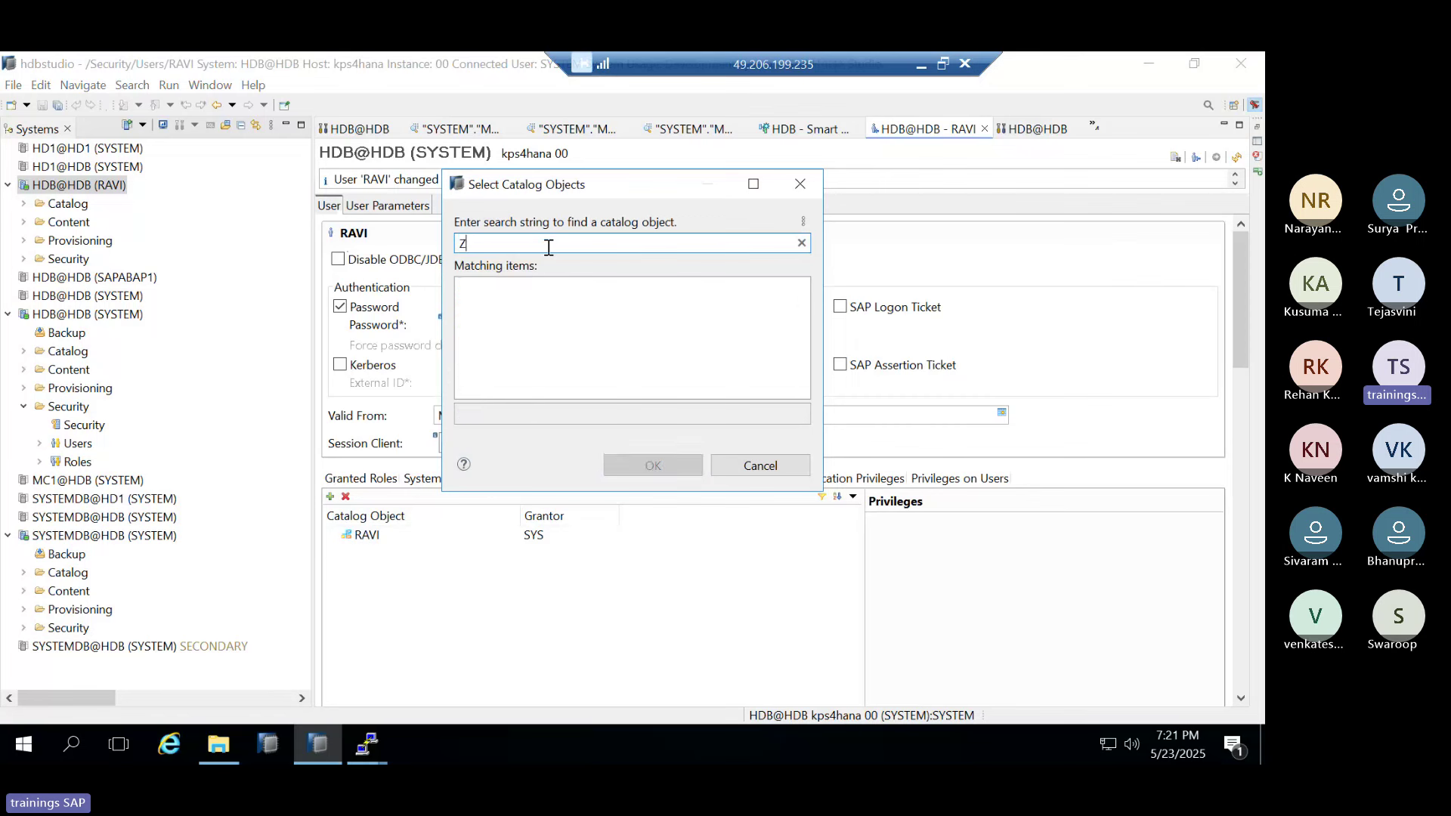
text(TRAIN)
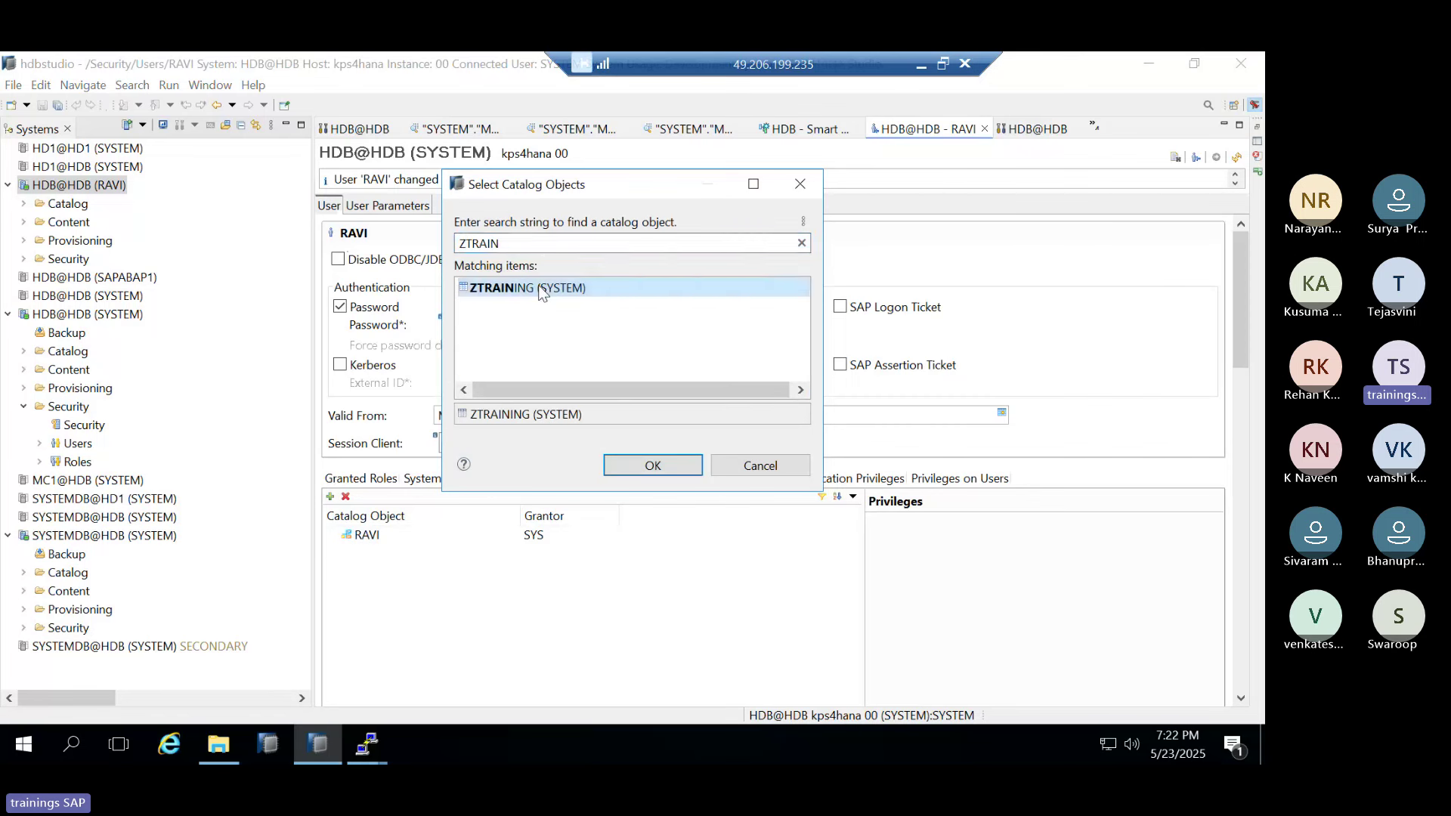
key(Return)
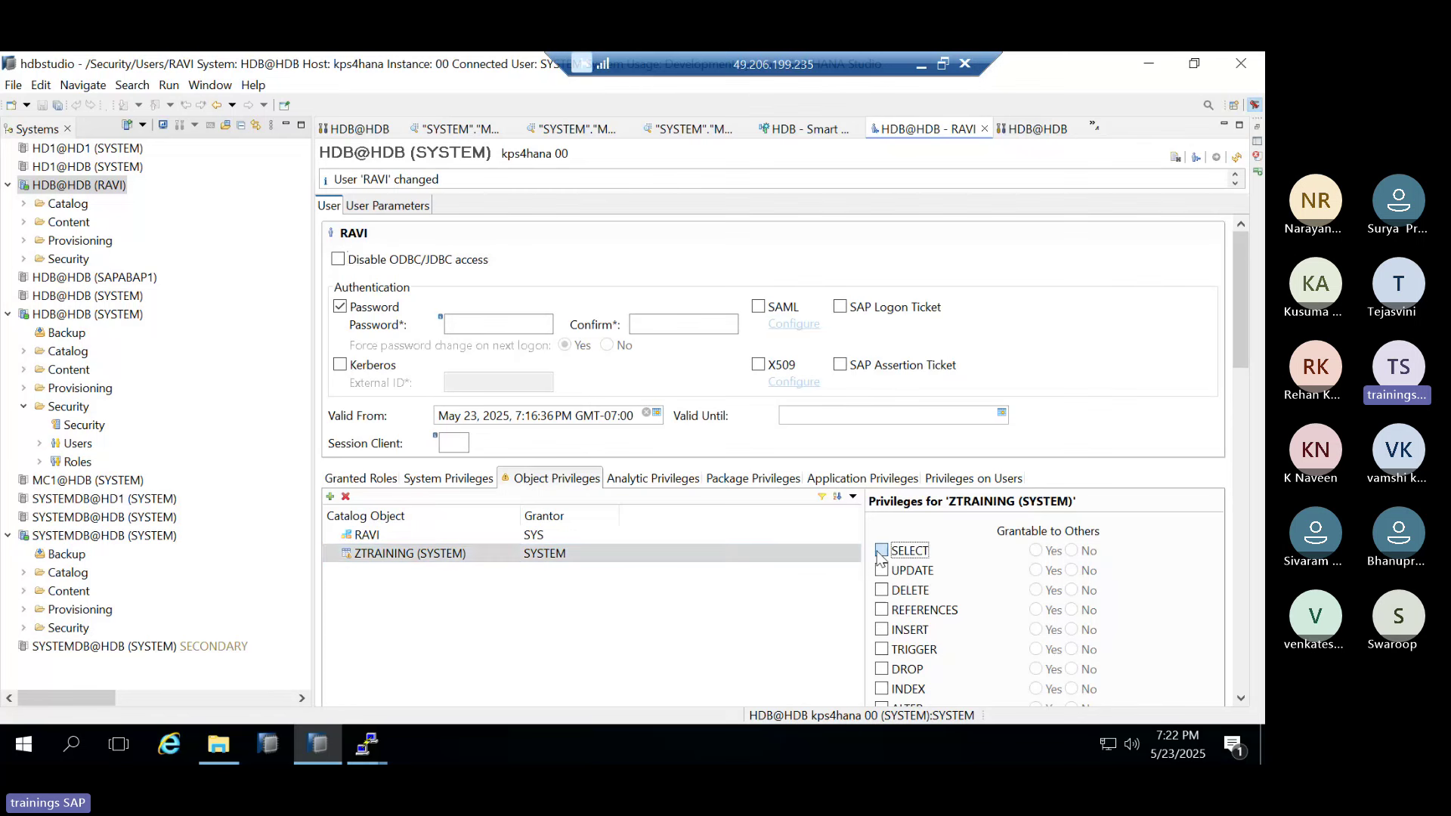
key(F8)
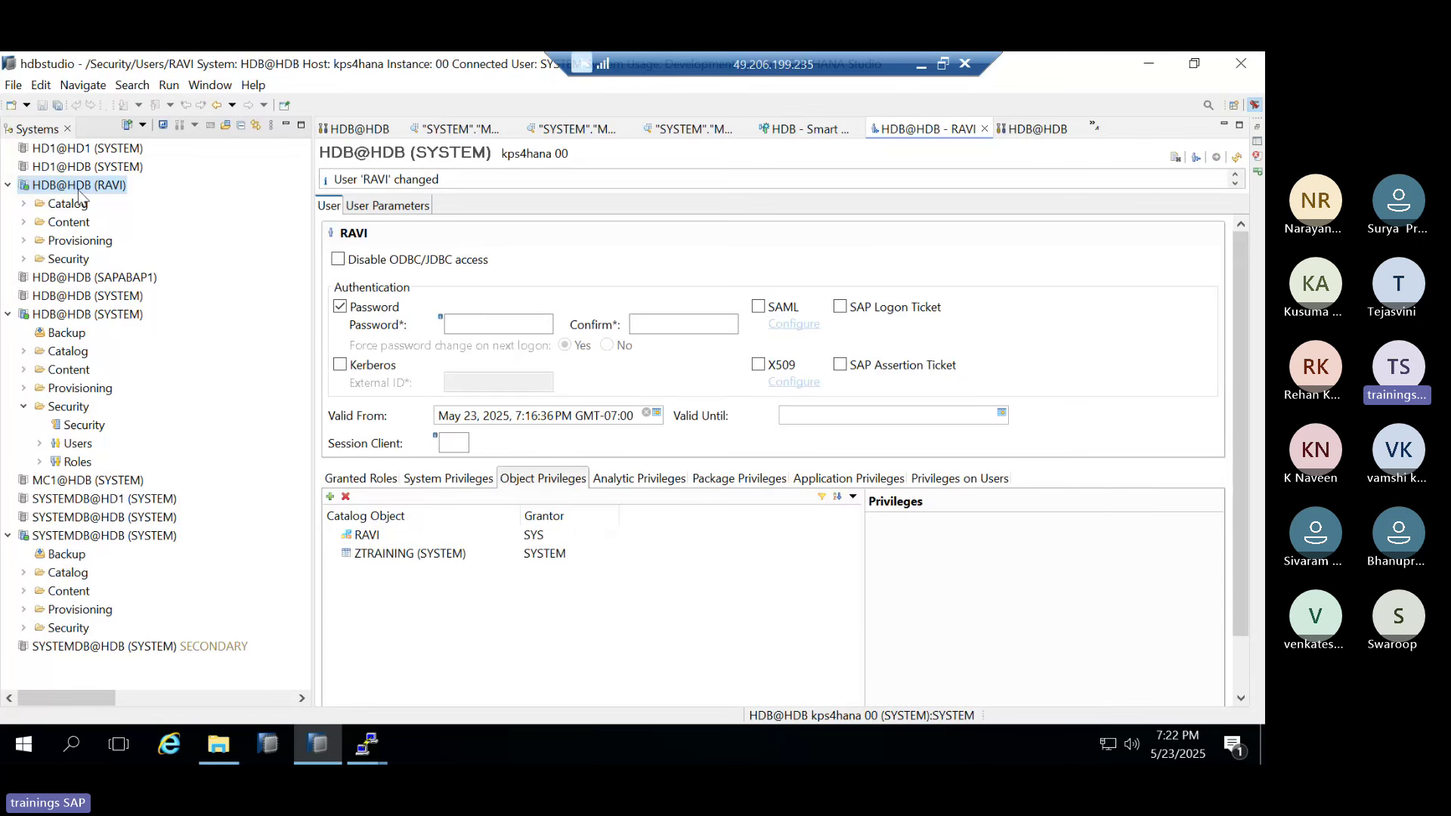
List SYSTEM schema tables and try previewing MCDTOHDB_FCV_ARPOS_TERMSV, closing the resulting error
click(24, 203)
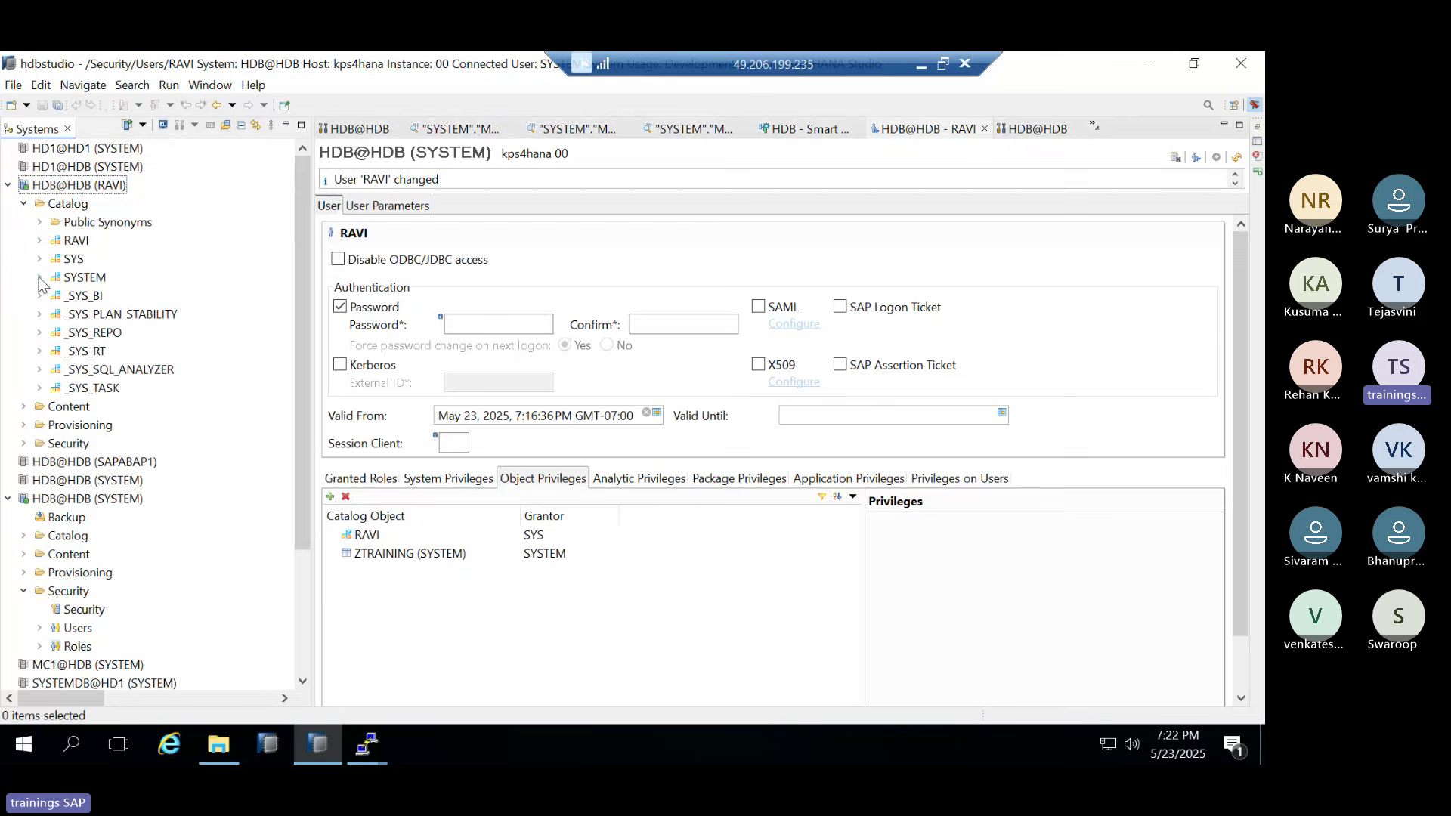
click(39, 277)
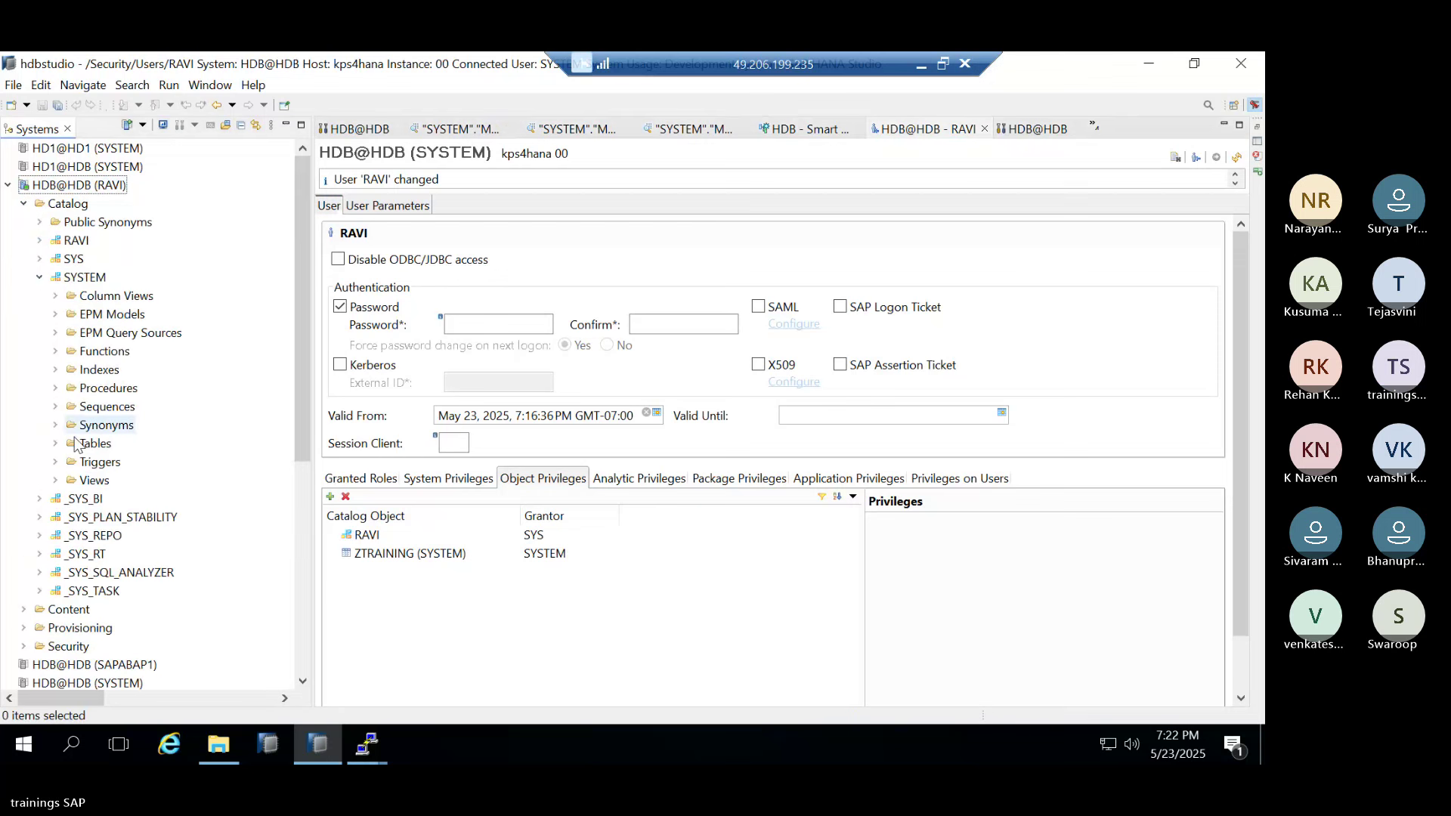
click(59, 444)
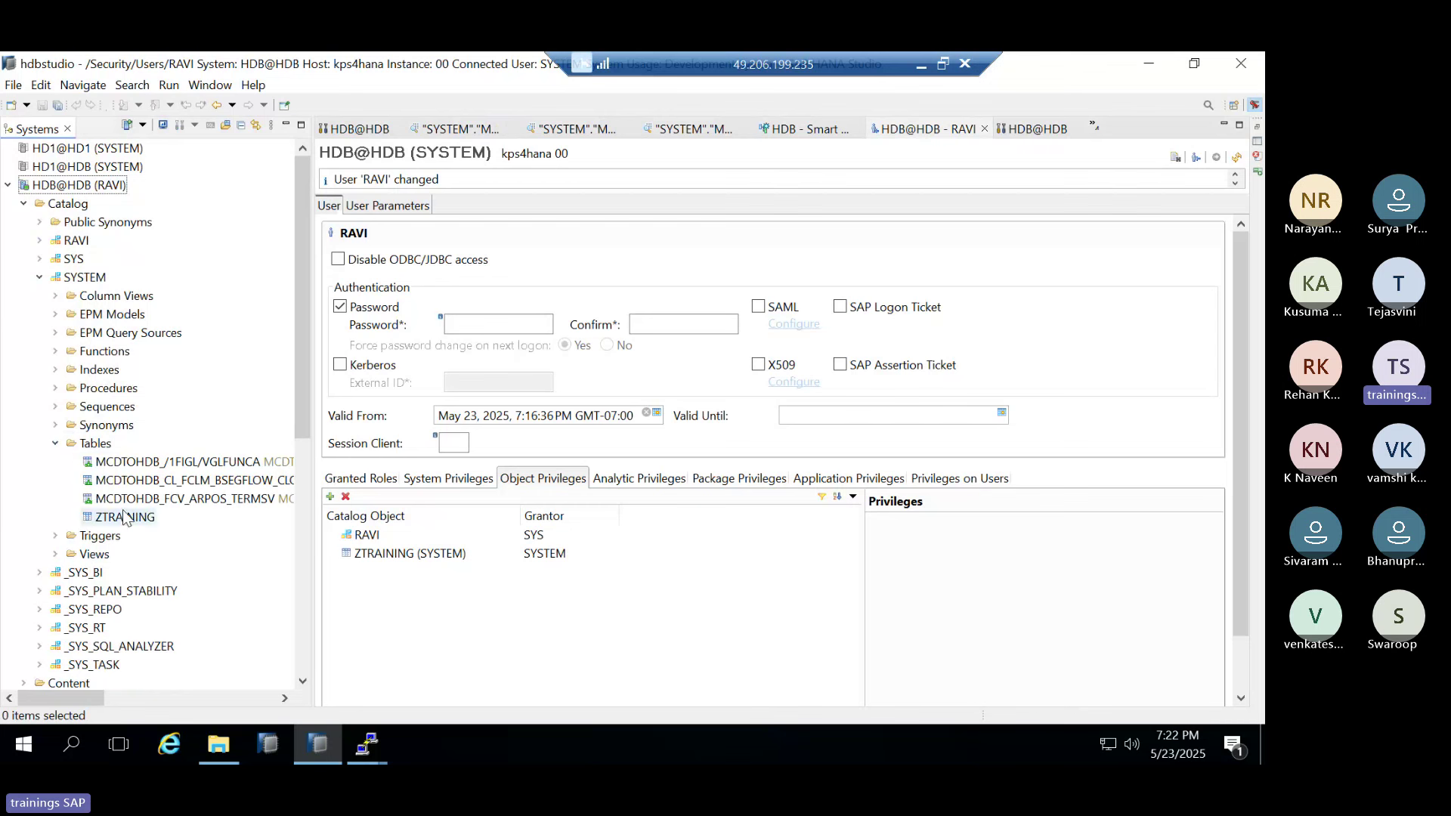
right_click(125, 499)
click(168, 589)
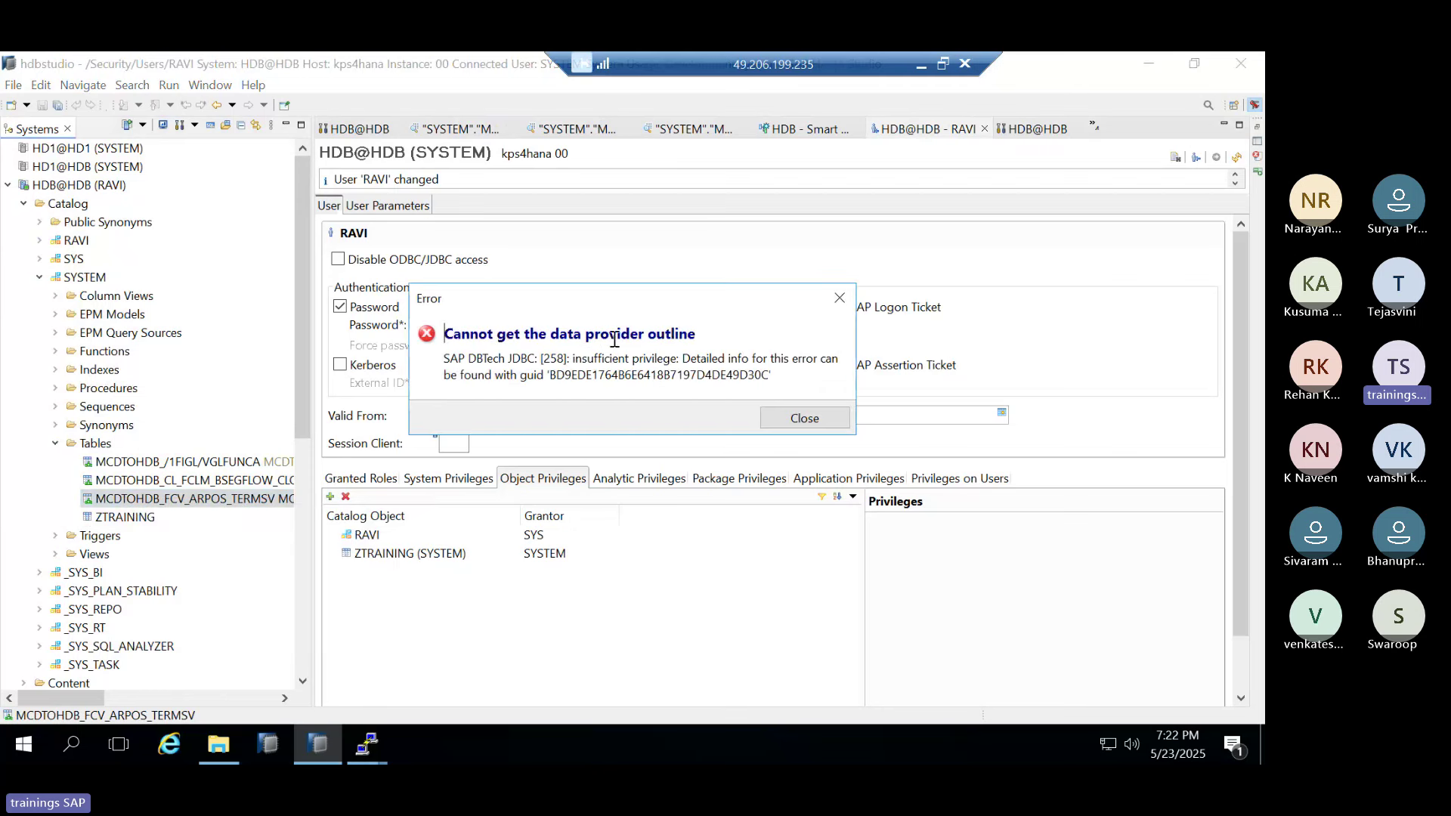
drag(707, 355, 755, 358)
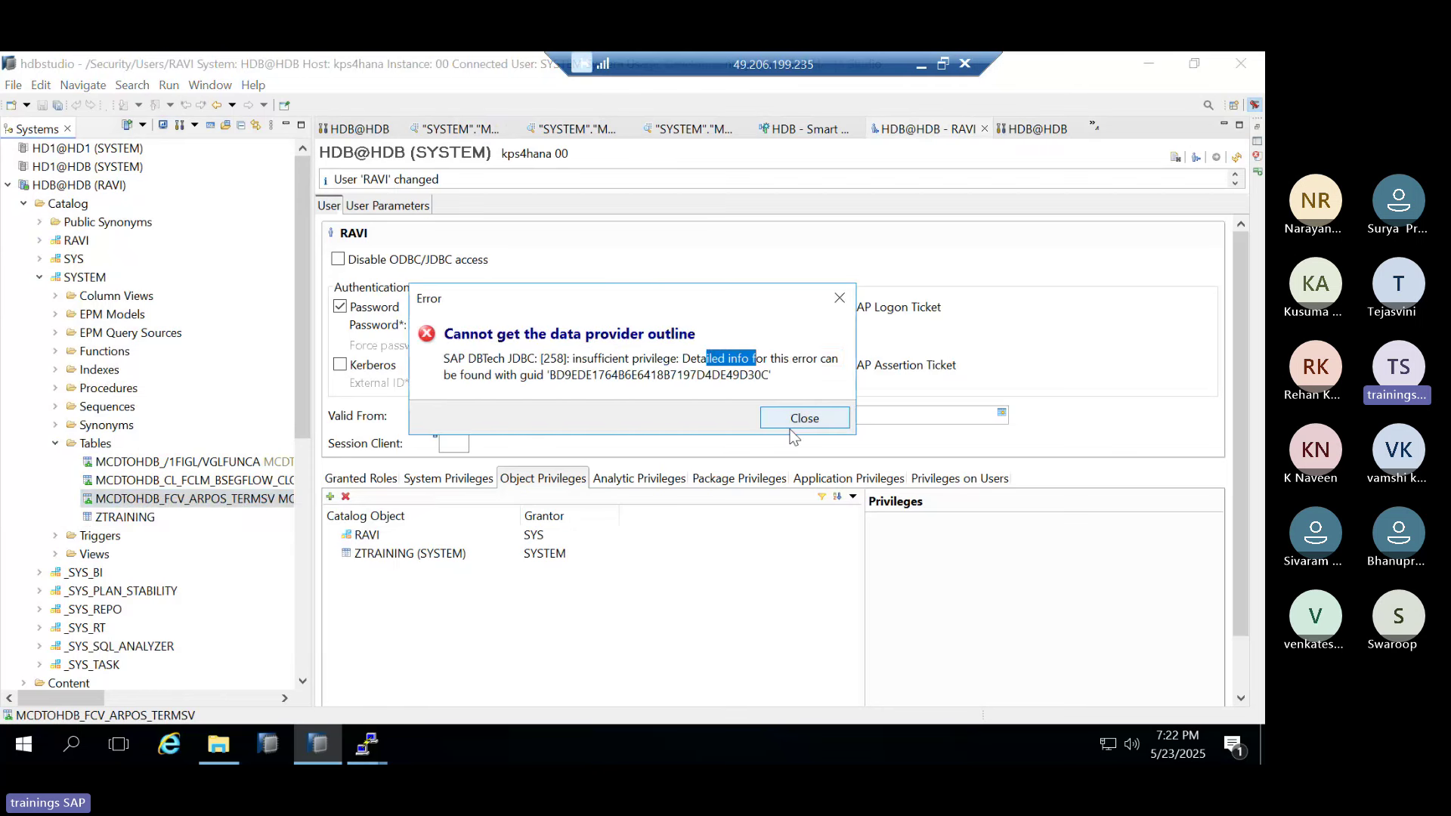
click(797, 421)
Preview the empty ZTRAINING table (NAME, PH, BATCH), then close the preview
click(125, 517)
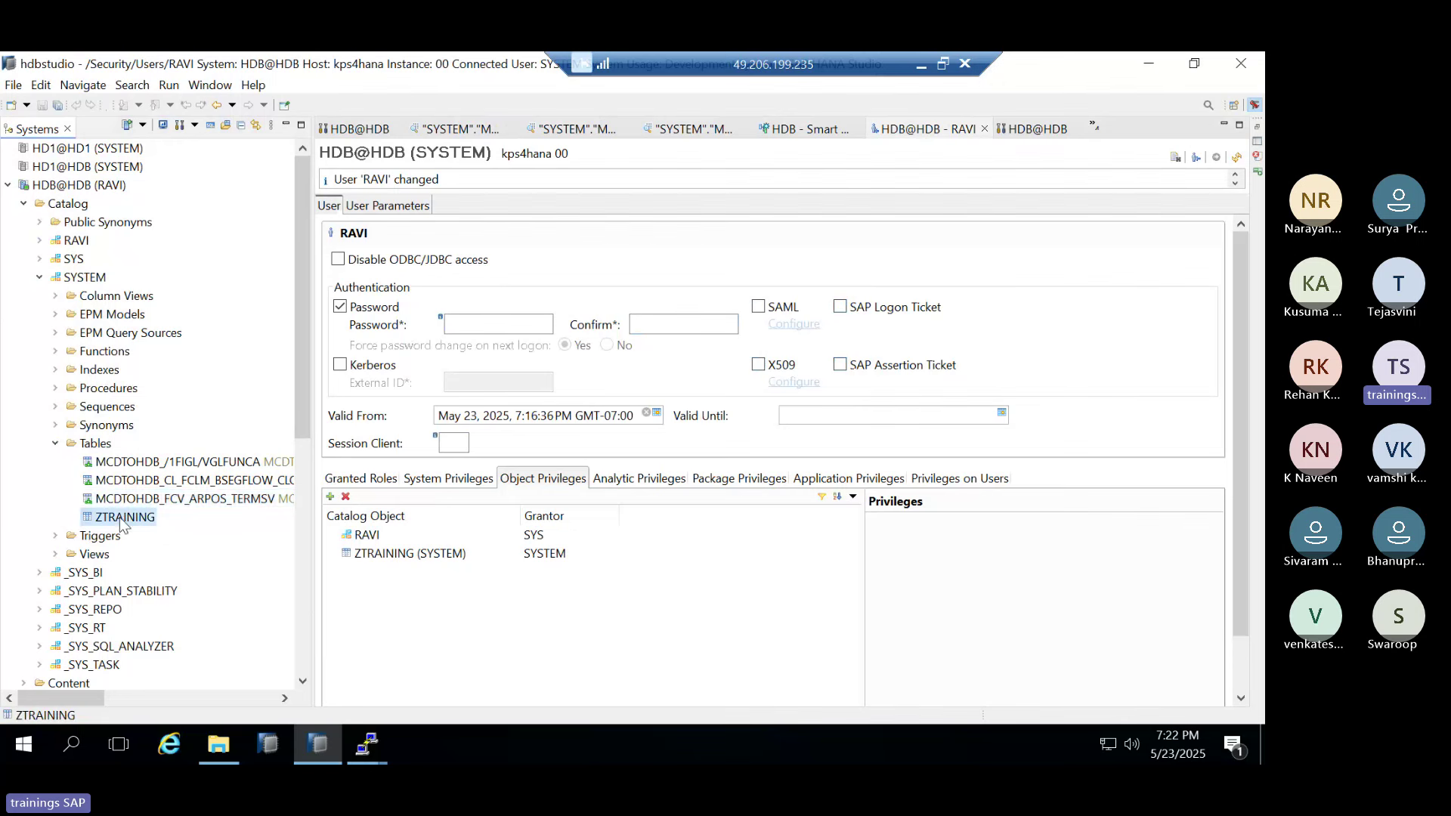
right_click(123, 517)
click(261, 353)
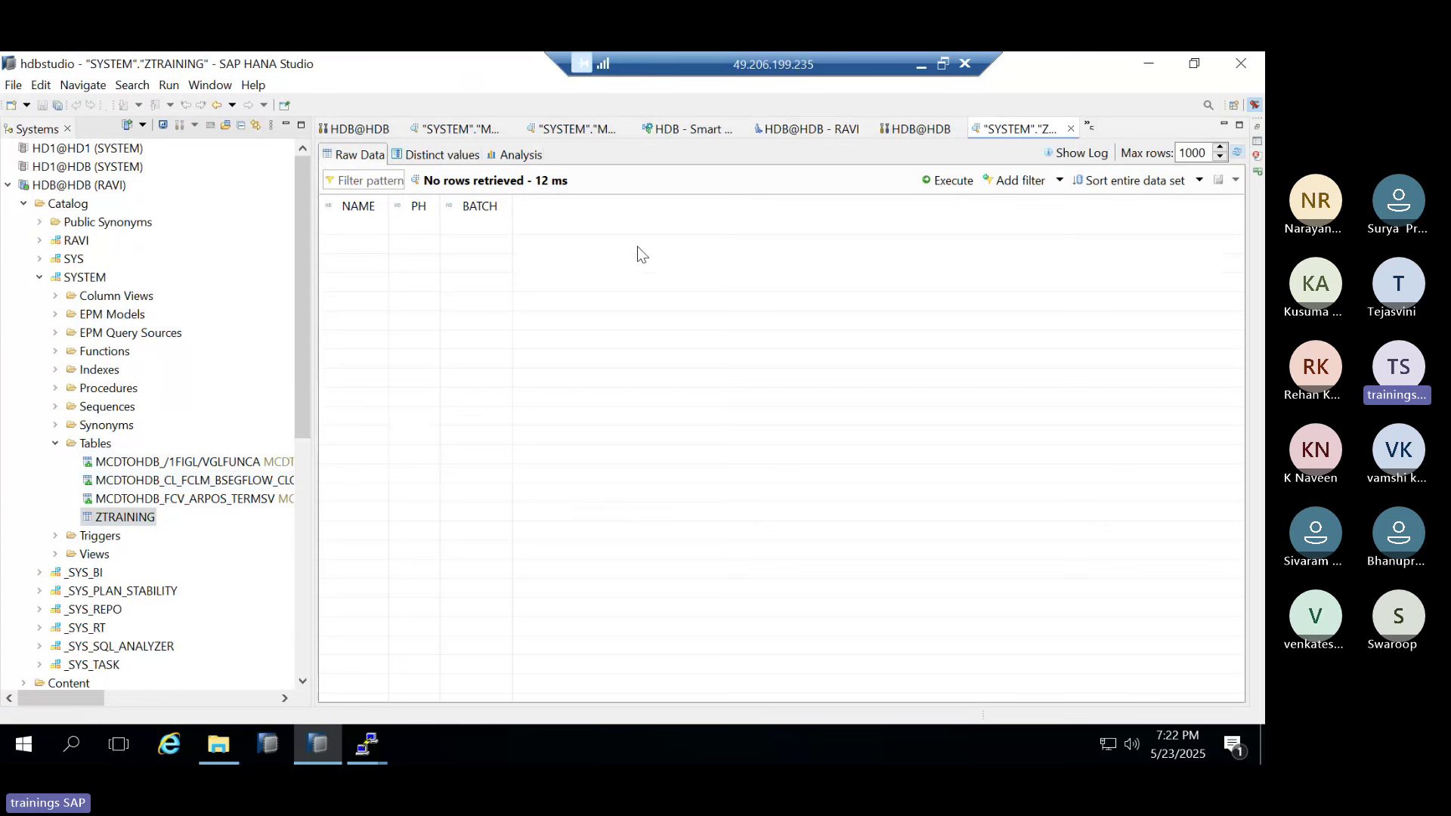
click(892, 130)
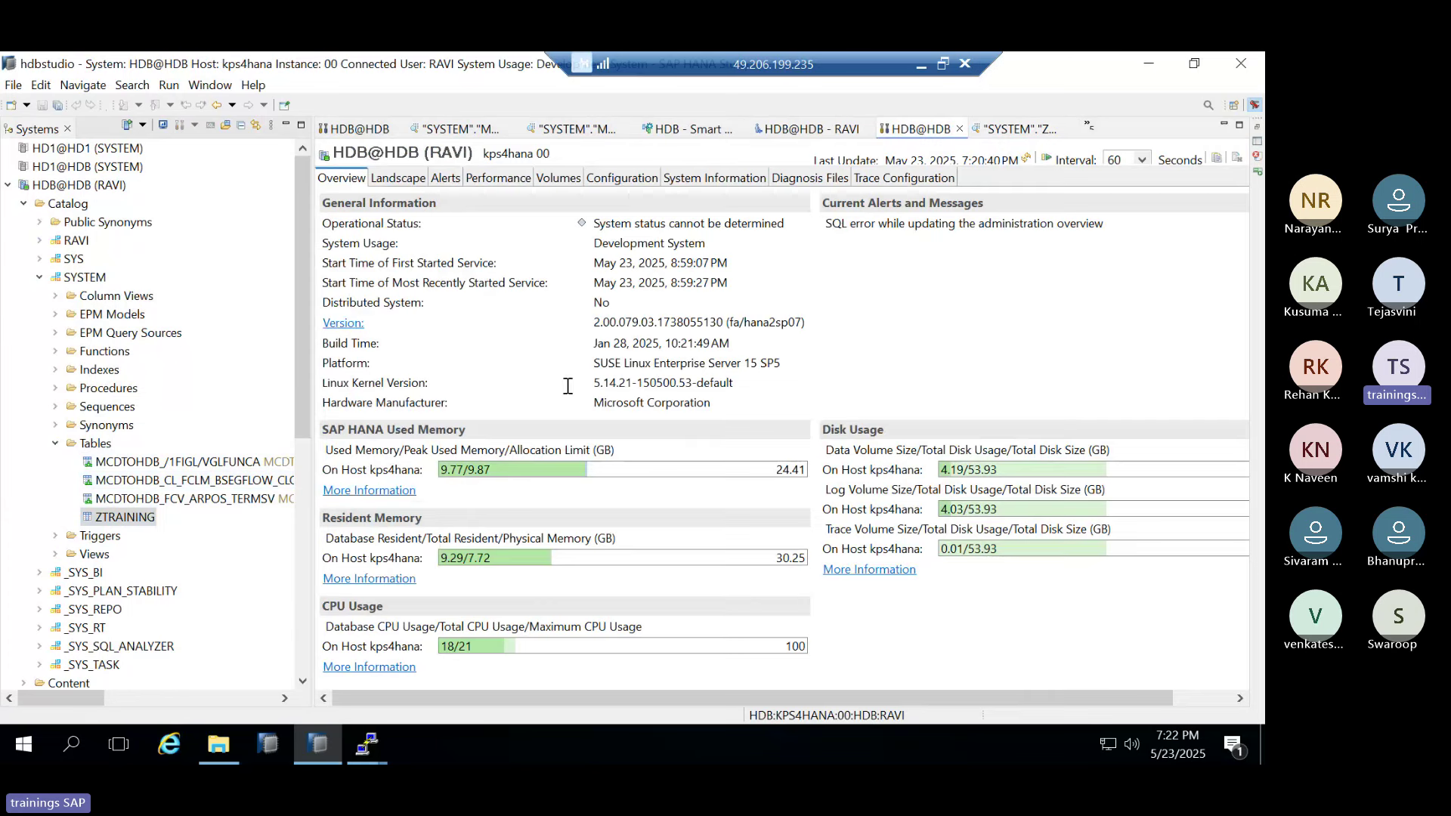
click(809, 129)
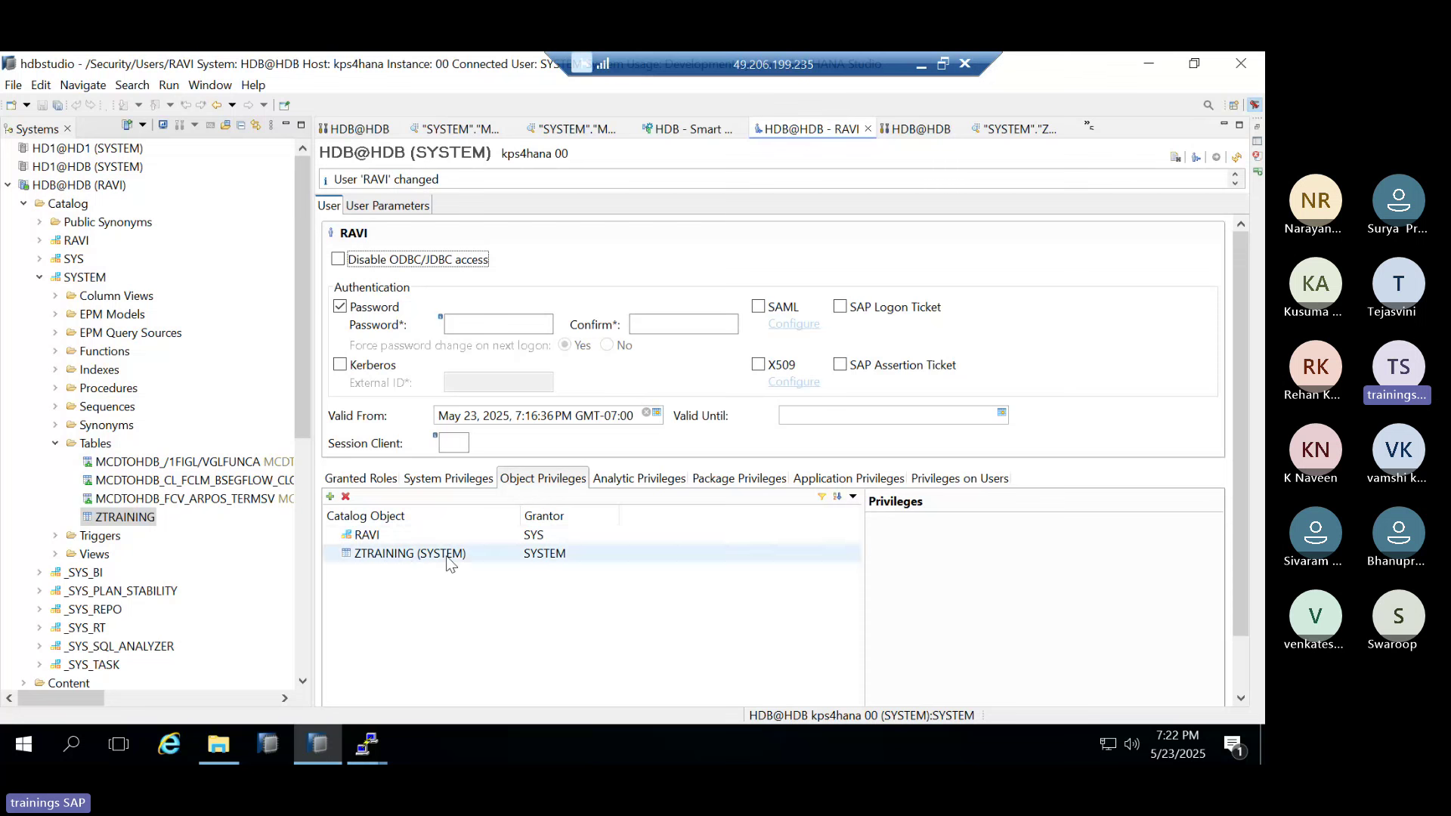
click(1022, 130)
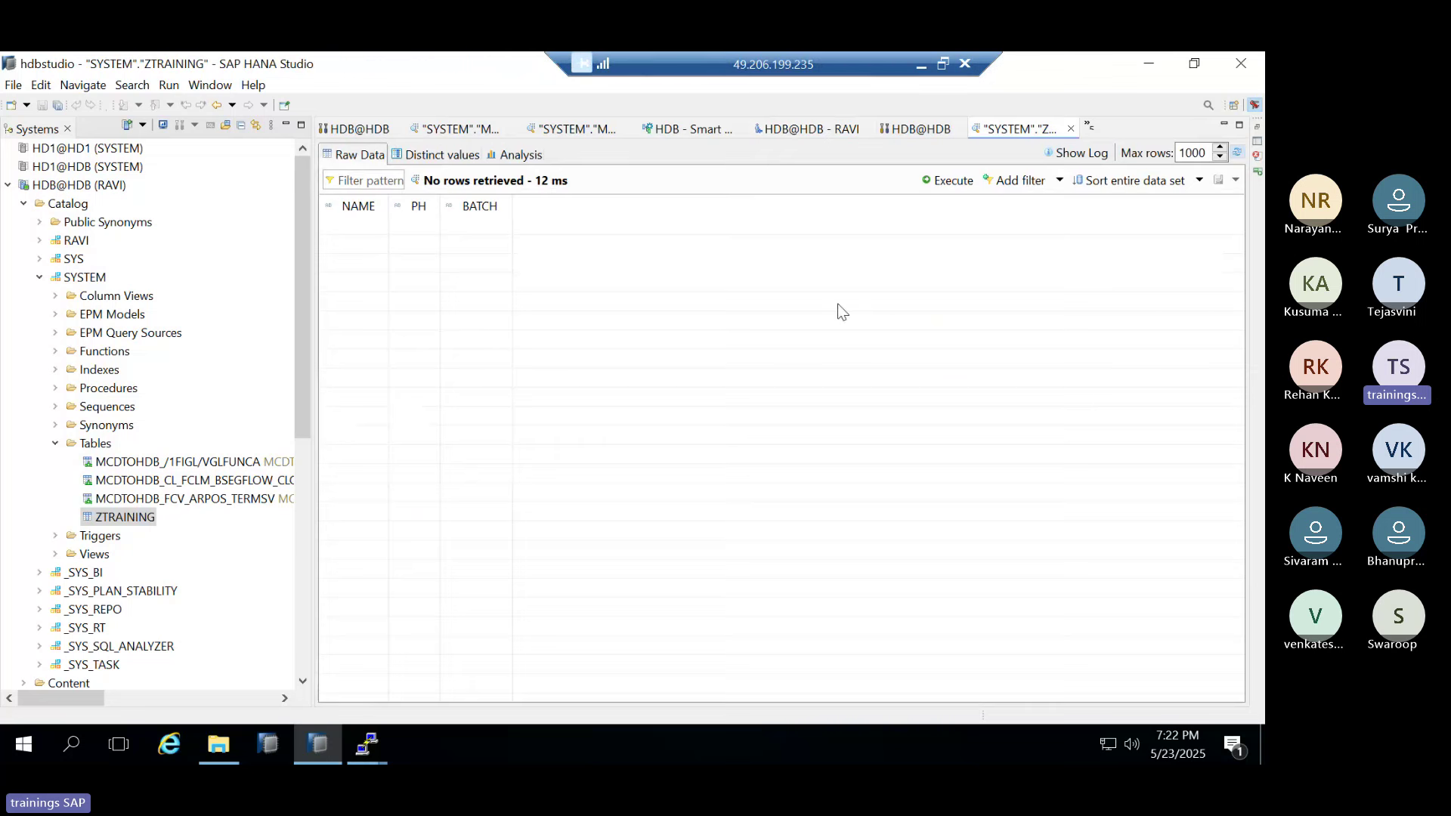
click(1071, 130)
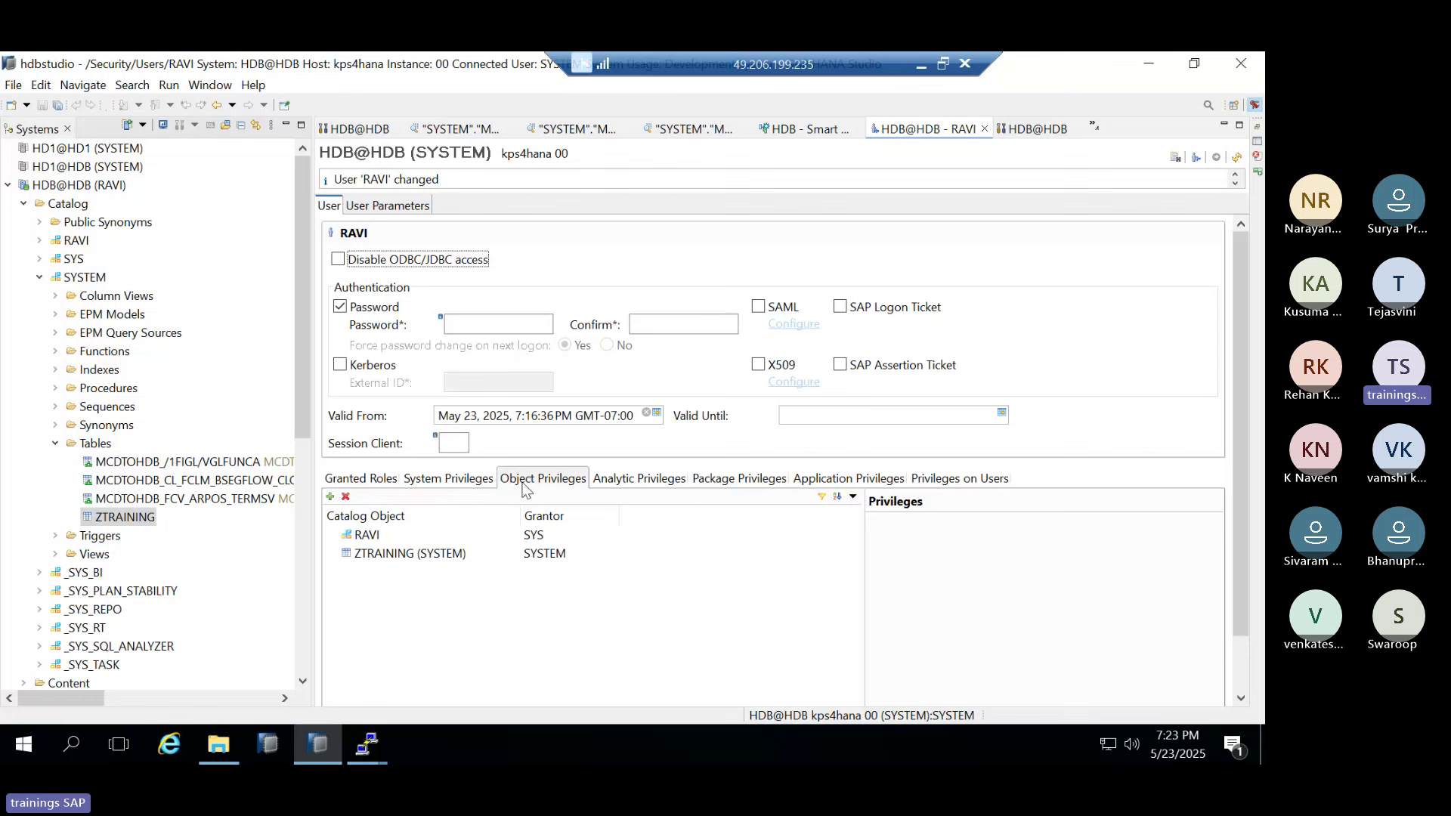
Check RAVI's system privileges (CATALOG READ, MONITOR ADMIN), then its empty analytic privileges list
click(457, 482)
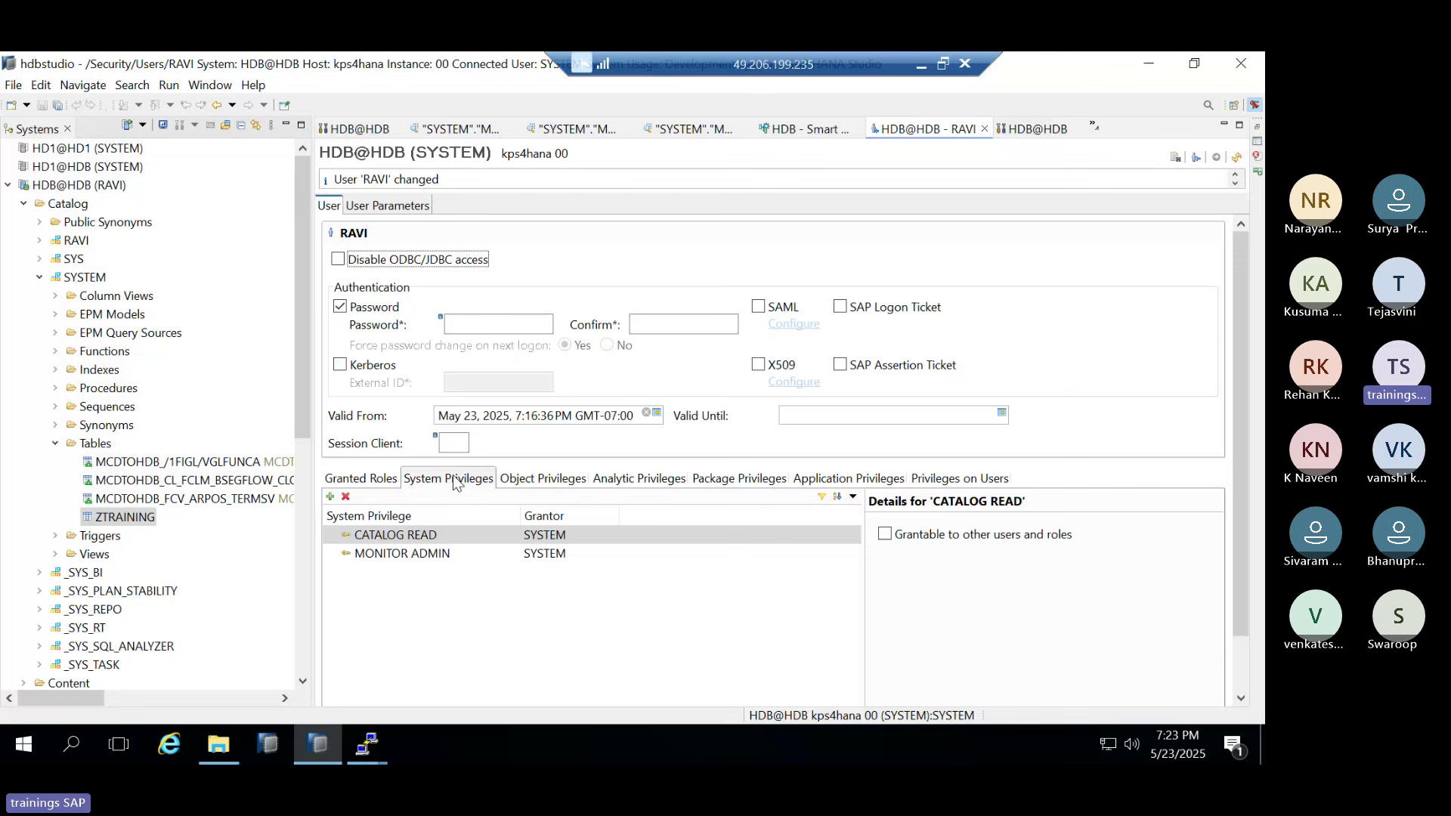
click(639, 480)
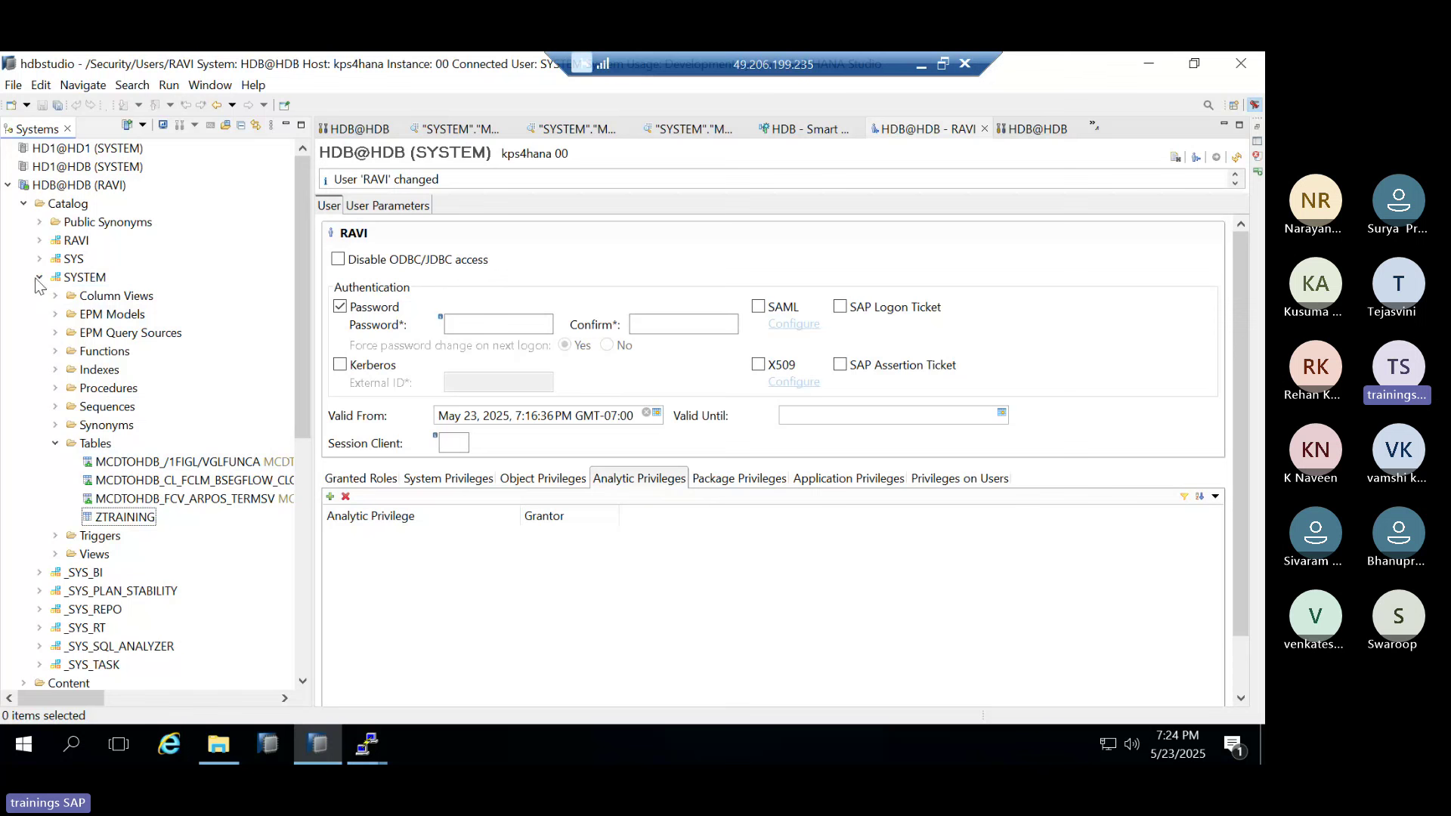
Expand Security and the Content packages (public, sap, system-local) under the SYSTEM connection
scroll(84, 523, down, 3)
scroll(85, 523, down, 3)
double_click(61, 537)
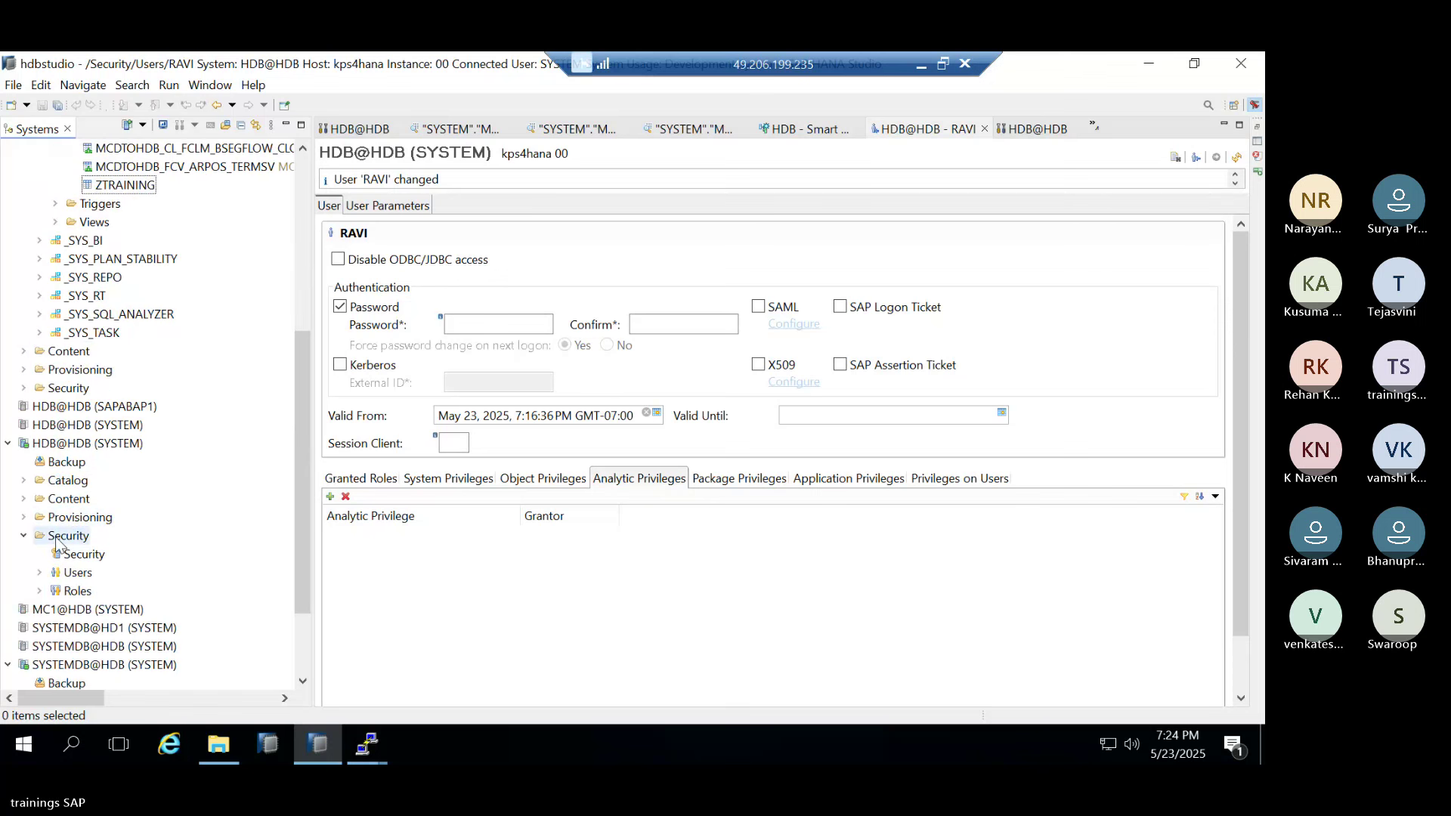
double_click(47, 499)
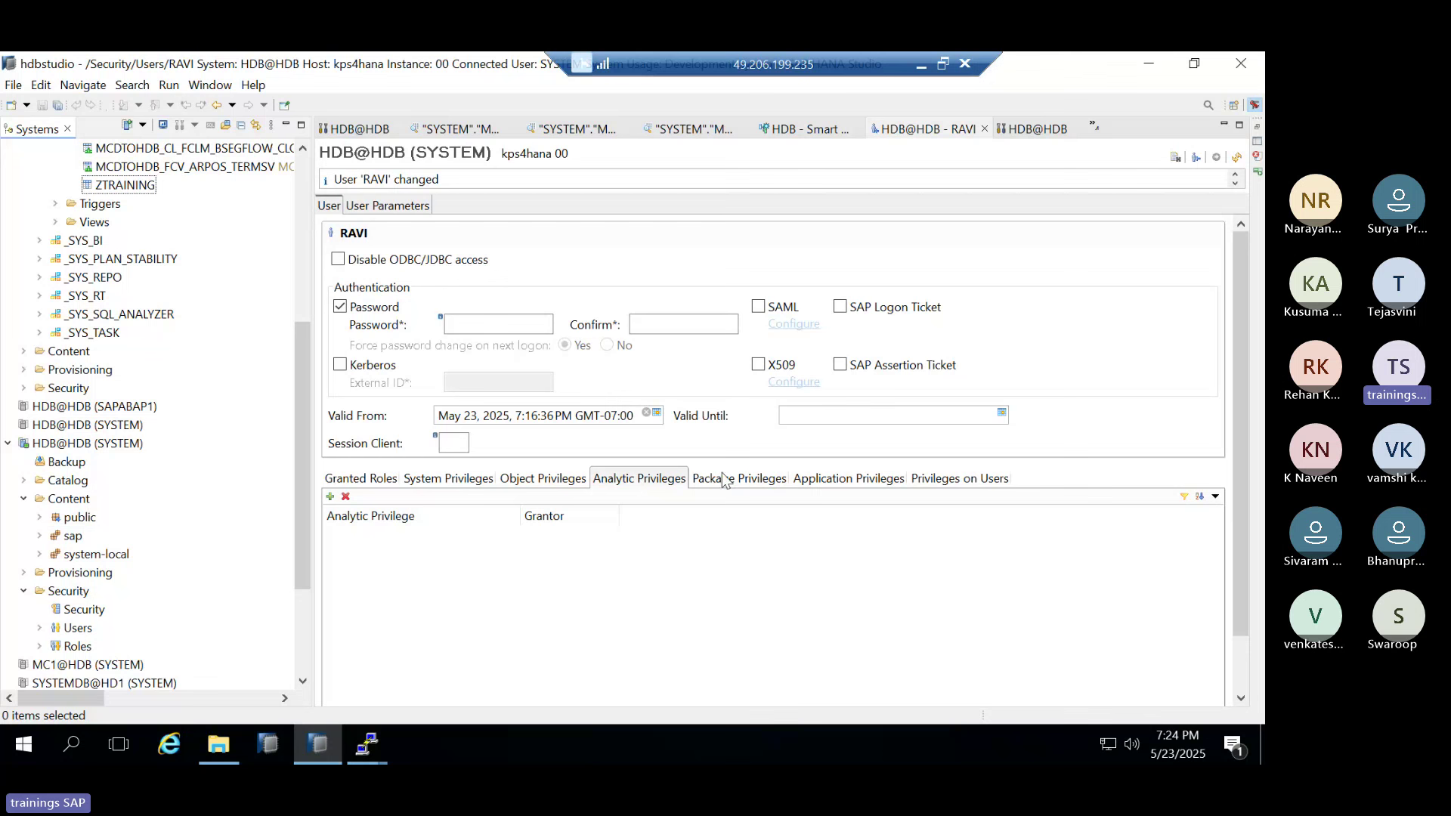
Compare RAVI's analytic and package privileges, ending on the empty Package Privileges list
click(746, 483)
click(639, 479)
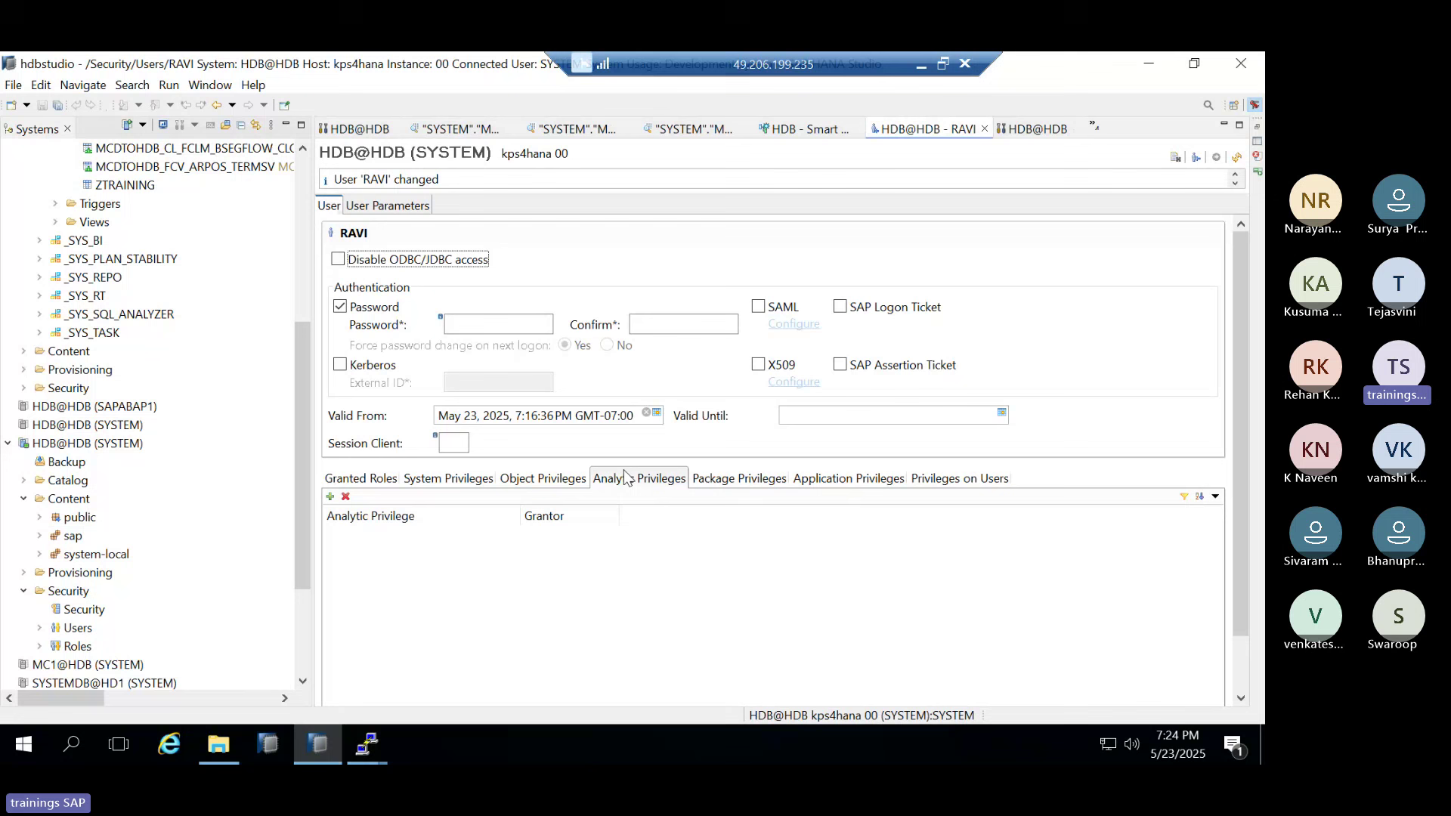
click(717, 487)
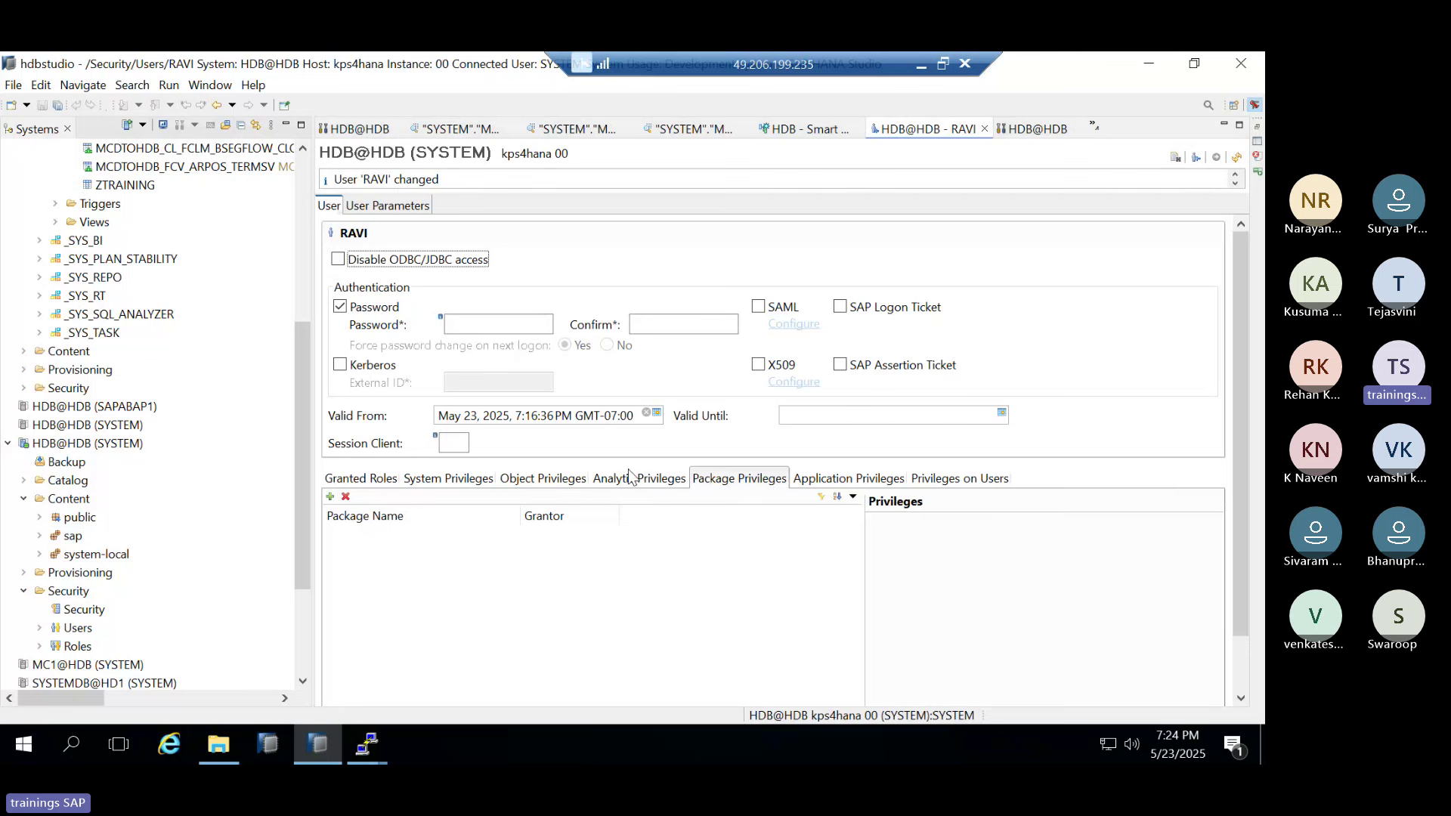
click(652, 485)
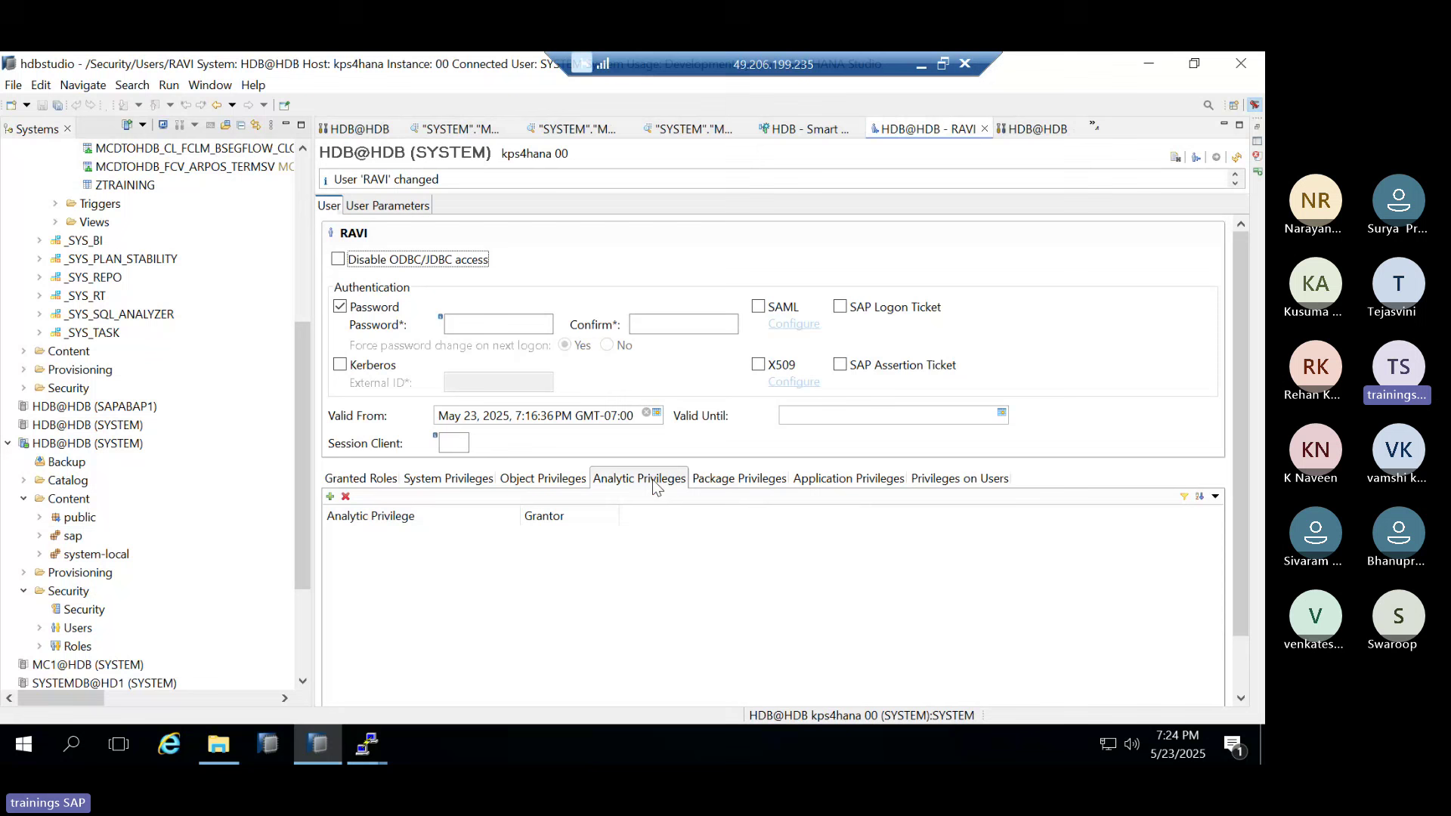
click(731, 487)
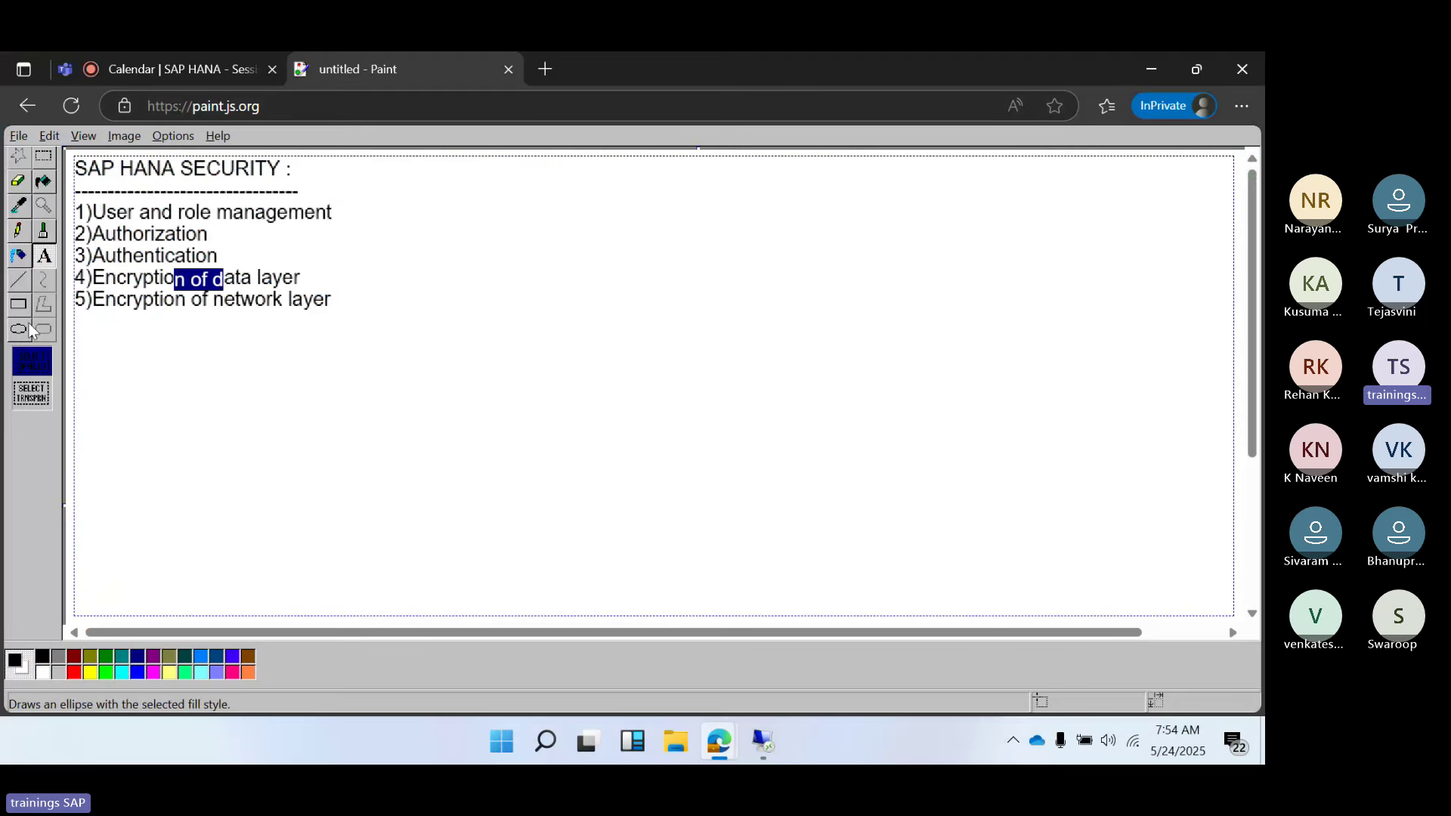
Draw three stacked rectangles to the right of the security topics list
click(19, 305)
drag(492, 209, 564, 306)
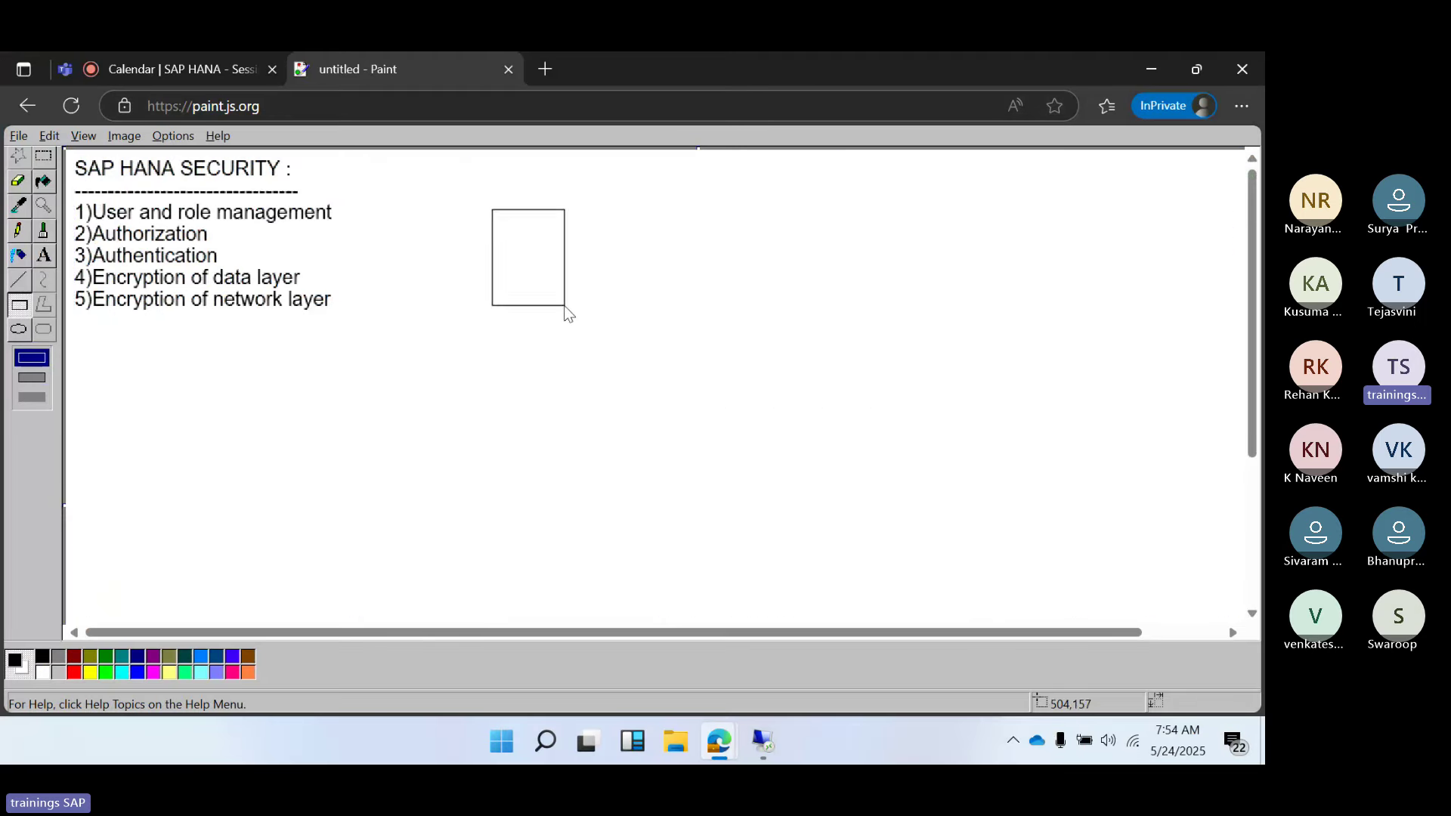
drag(499, 343, 585, 422)
drag(521, 486, 592, 546)
Link the three boxes with lines and run them to a junction on the right
click(18, 279)
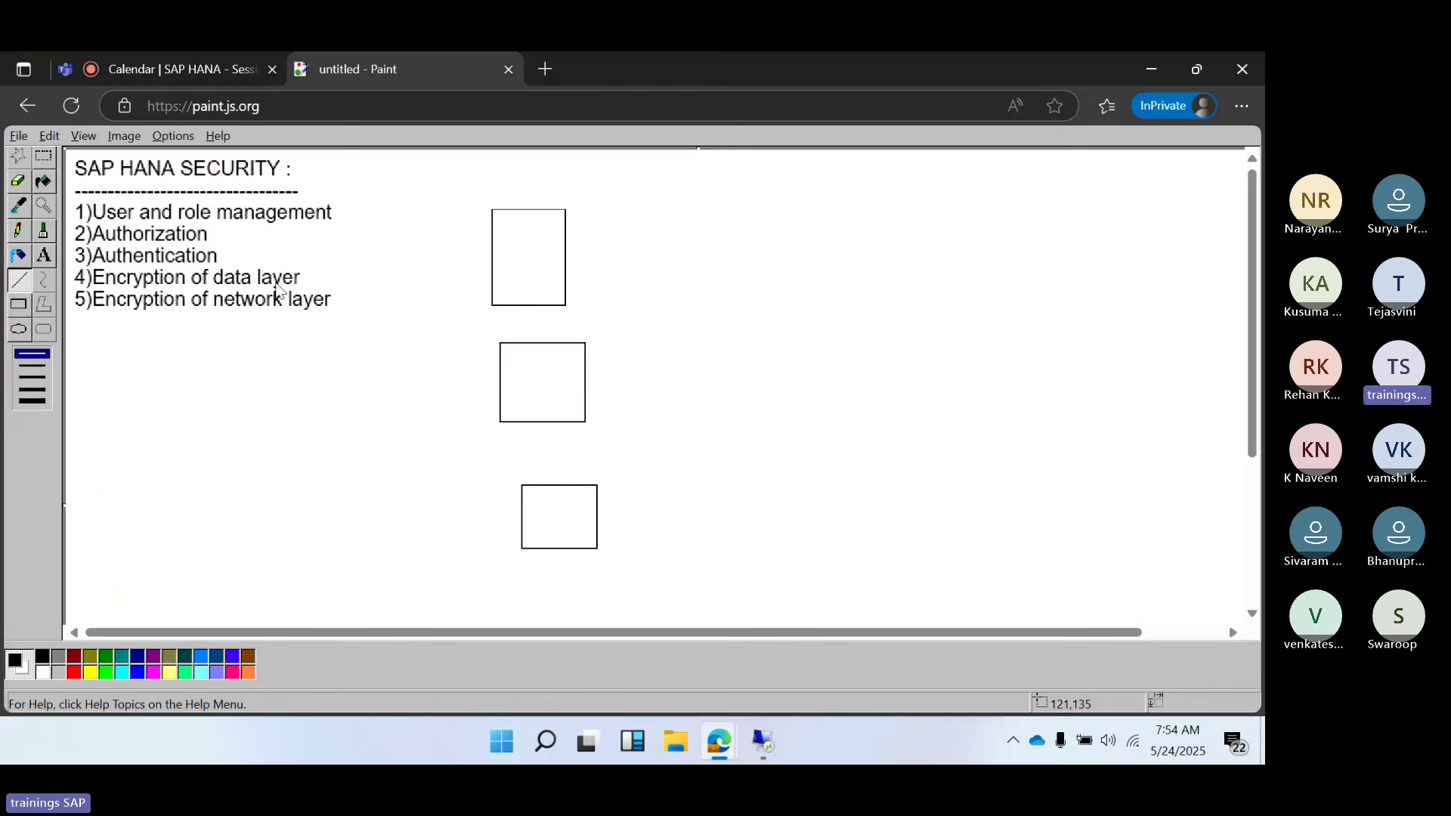
drag(526, 303, 544, 341)
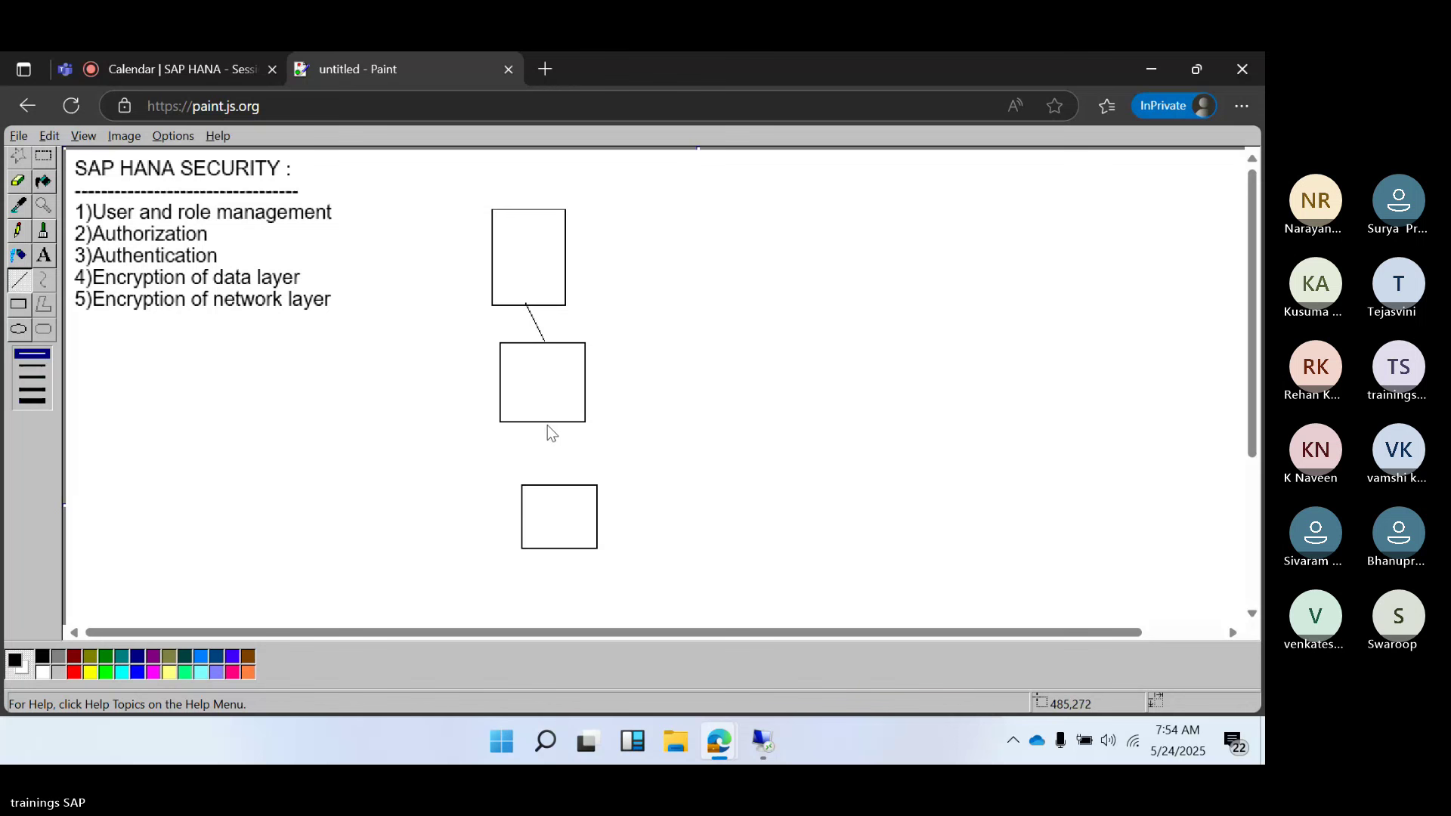
drag(549, 426, 560, 488)
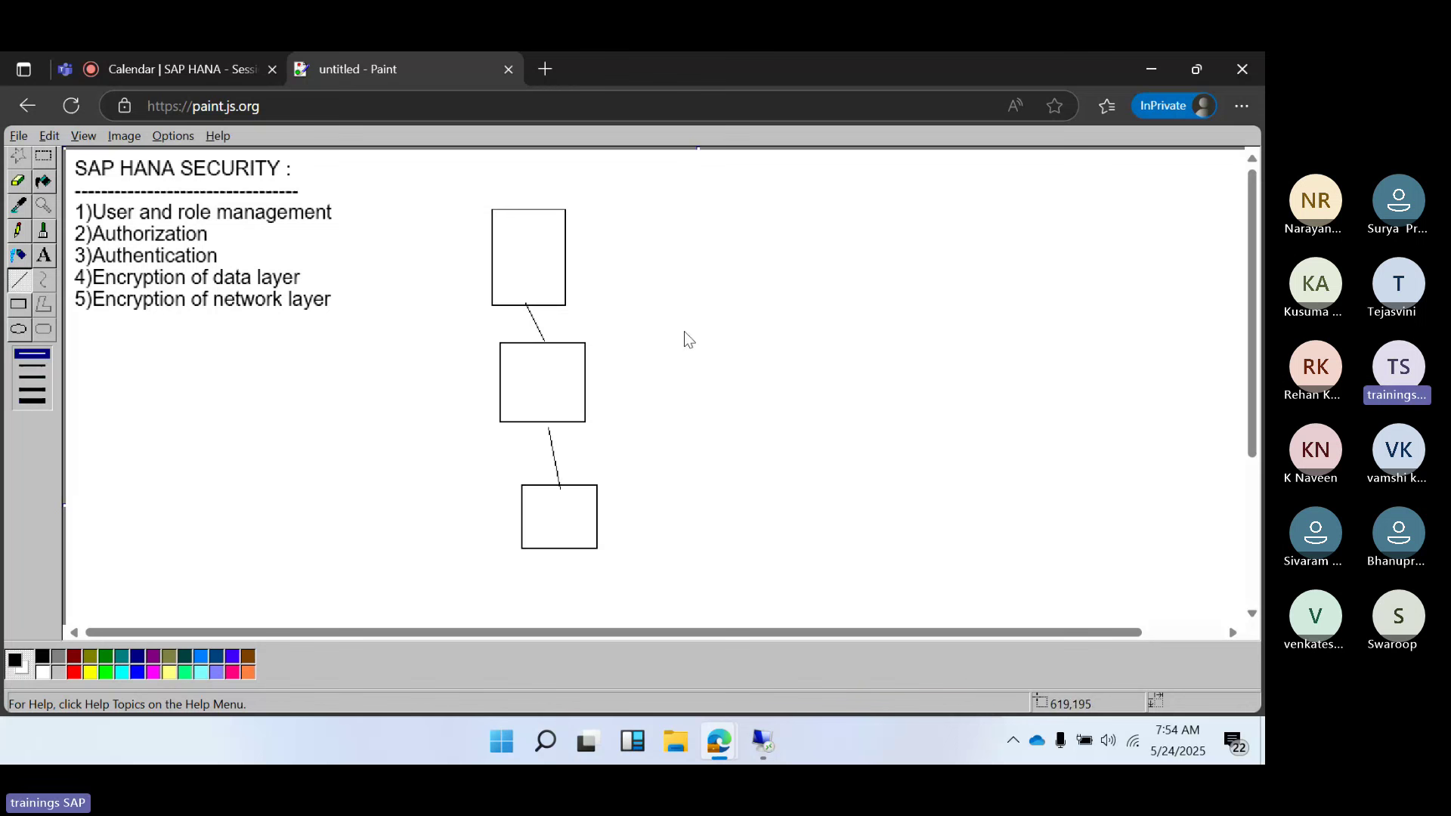
drag(759, 266, 846, 262)
drag(572, 260, 749, 266)
drag(566, 382, 759, 274)
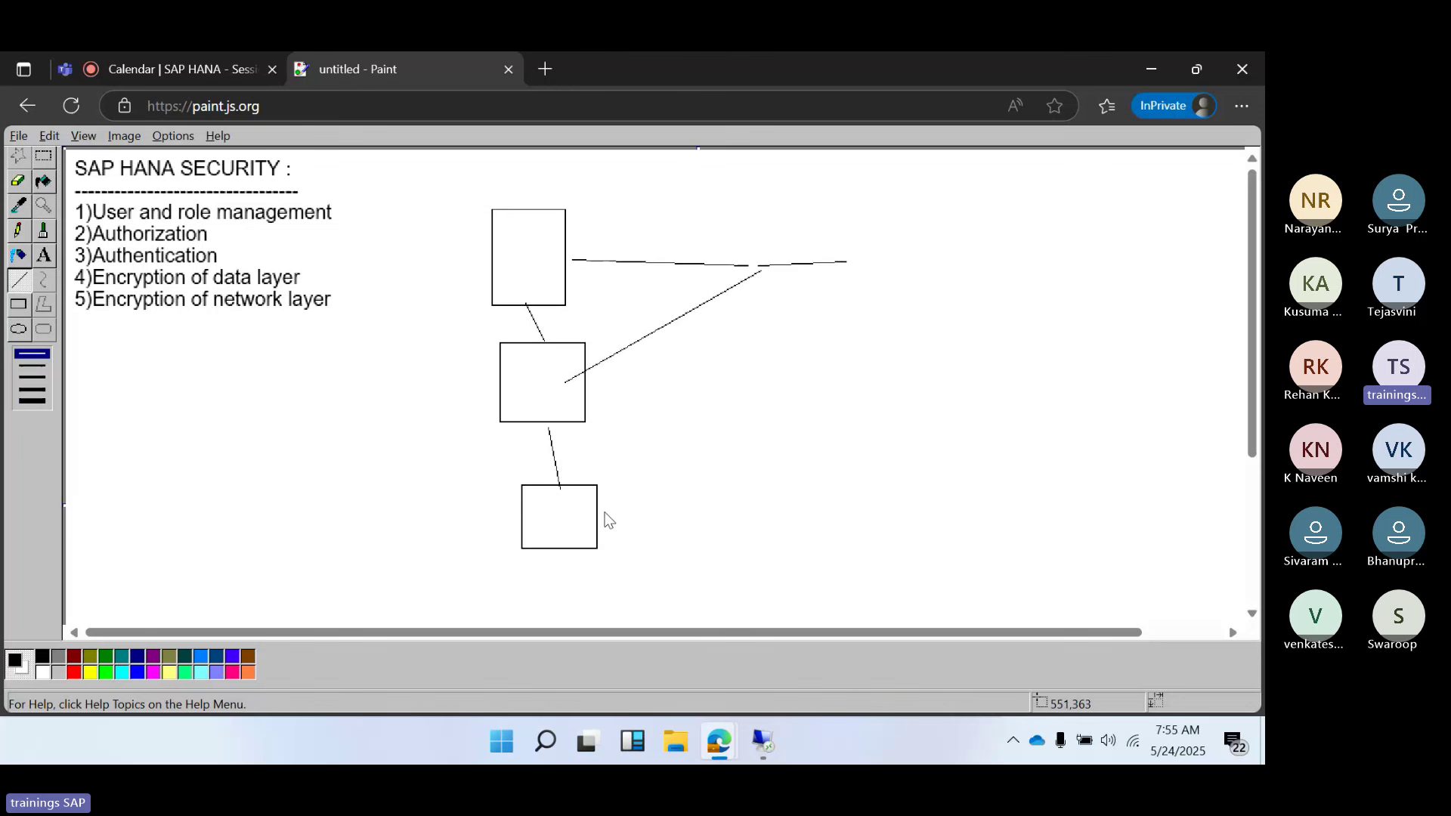
mouse_move(597, 511)
mouse_down()
mouse_move(680, 421)
mouse_move(758, 275)
mouse_up()
Mark a short line inside each box and add a tick down from the junction
drag(517, 246, 530, 246)
drag(536, 364, 554, 359)
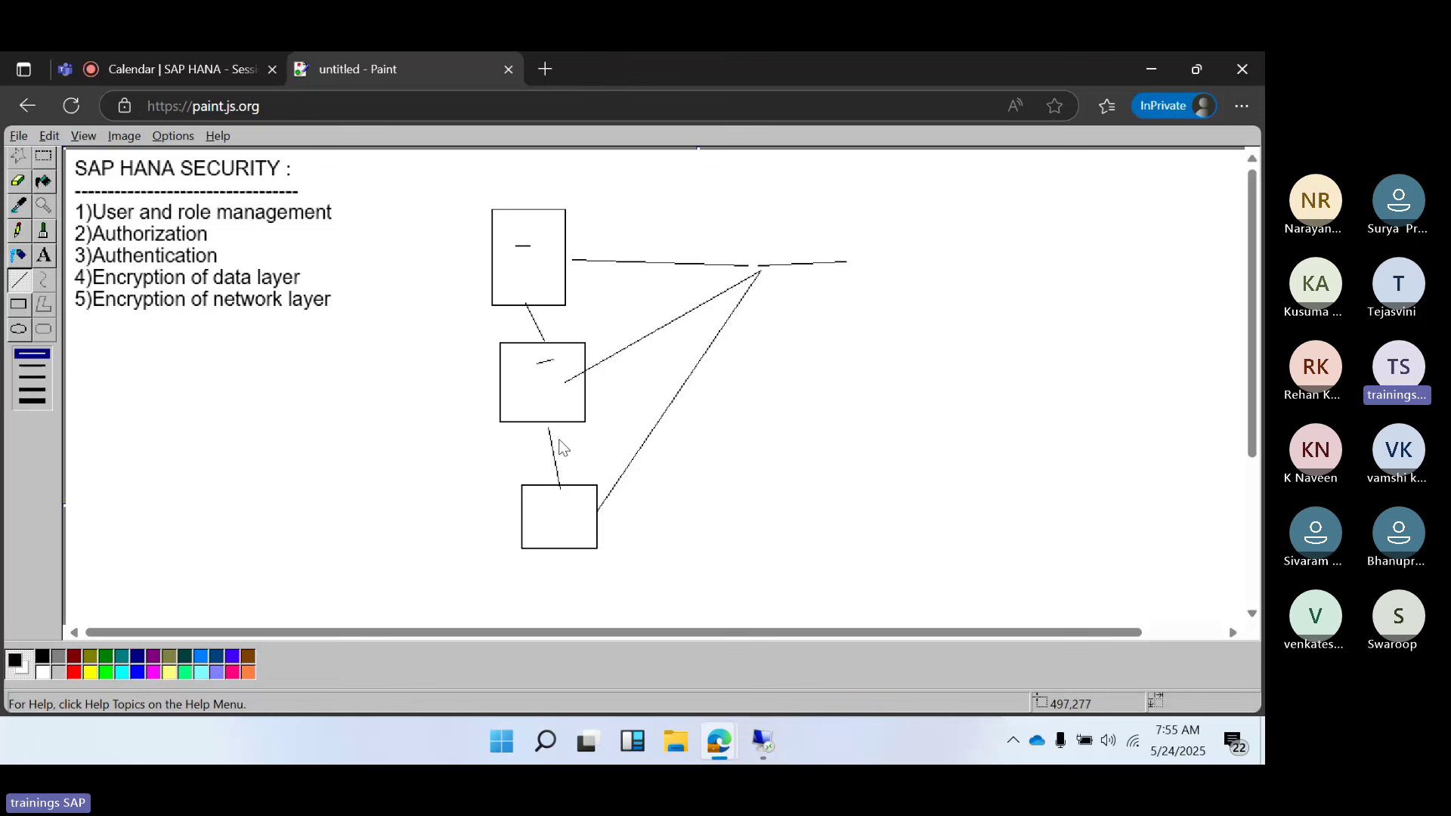
drag(546, 514, 569, 511)
mouse_move(765, 265)
mouse_down()
mouse_move(765, 284)
mouse_move(824, 285)
mouse_move(817, 305)
mouse_up()
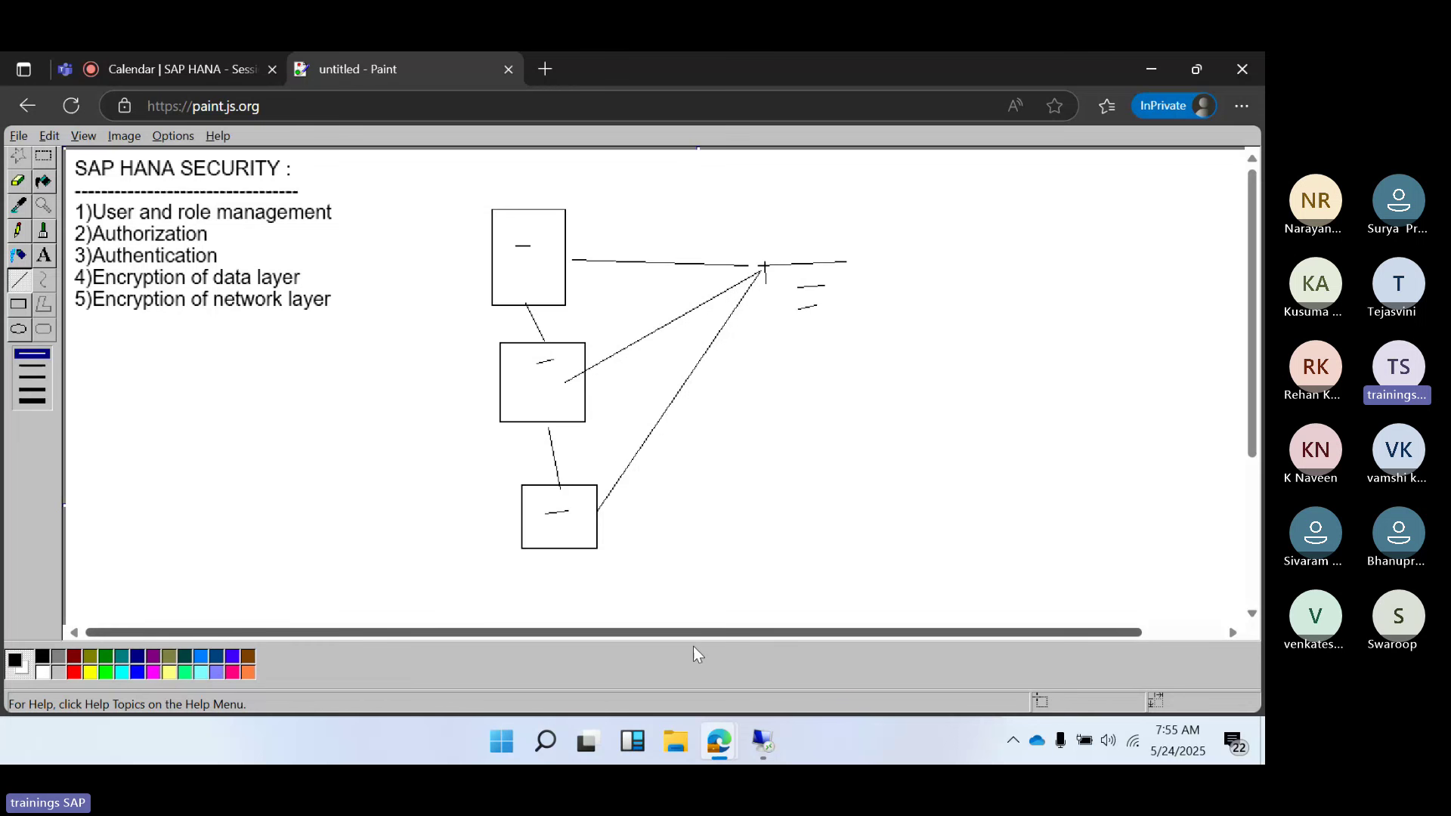
Back in HANA Studio, compare RAVI's analytic and package privileges
click(747, 744)
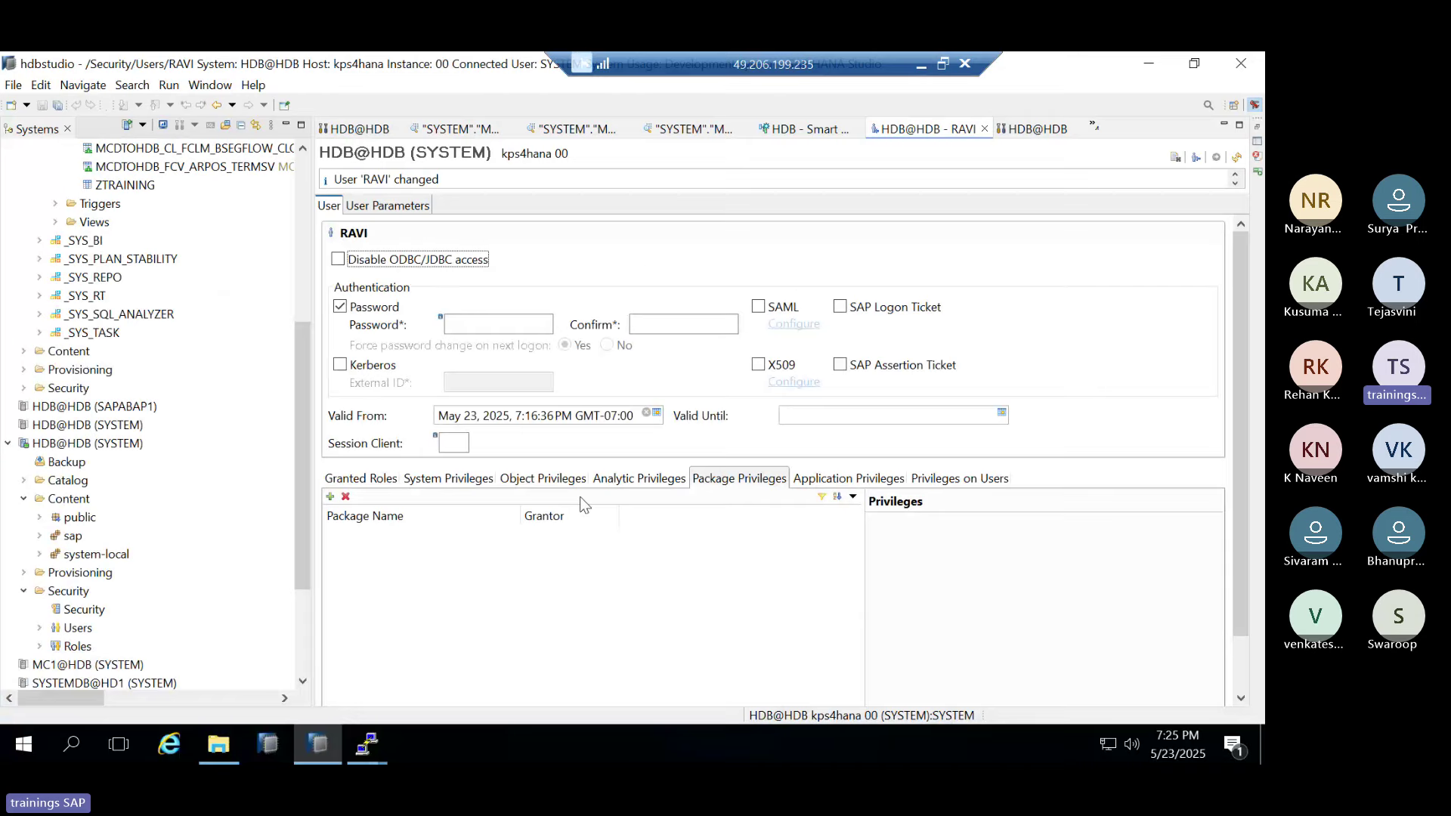
click(635, 480)
click(744, 482)
click(659, 487)
click(779, 486)
Check RAVI's application privileges, opening and cancelling the add-privilege list
click(819, 485)
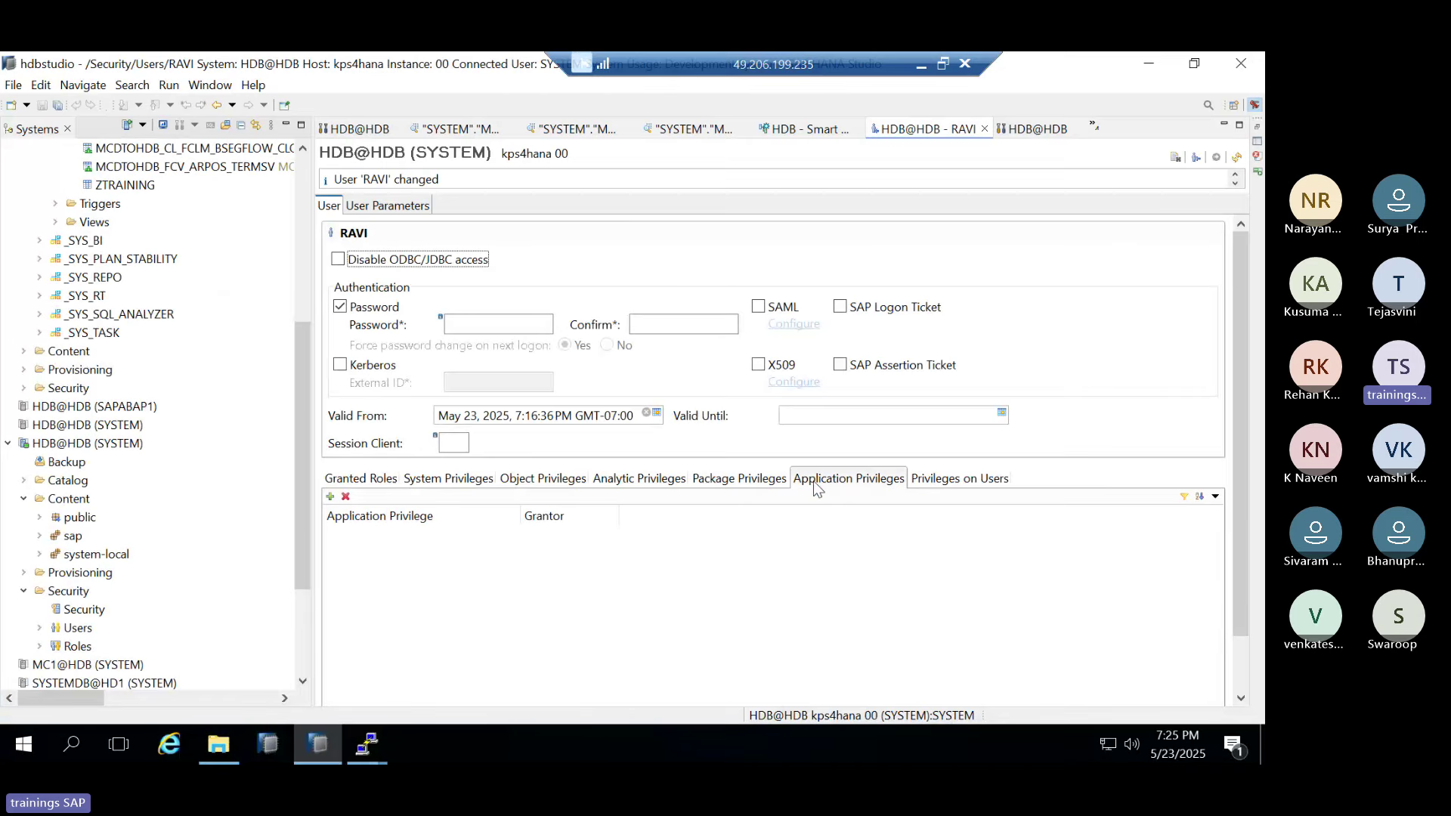
click(331, 497)
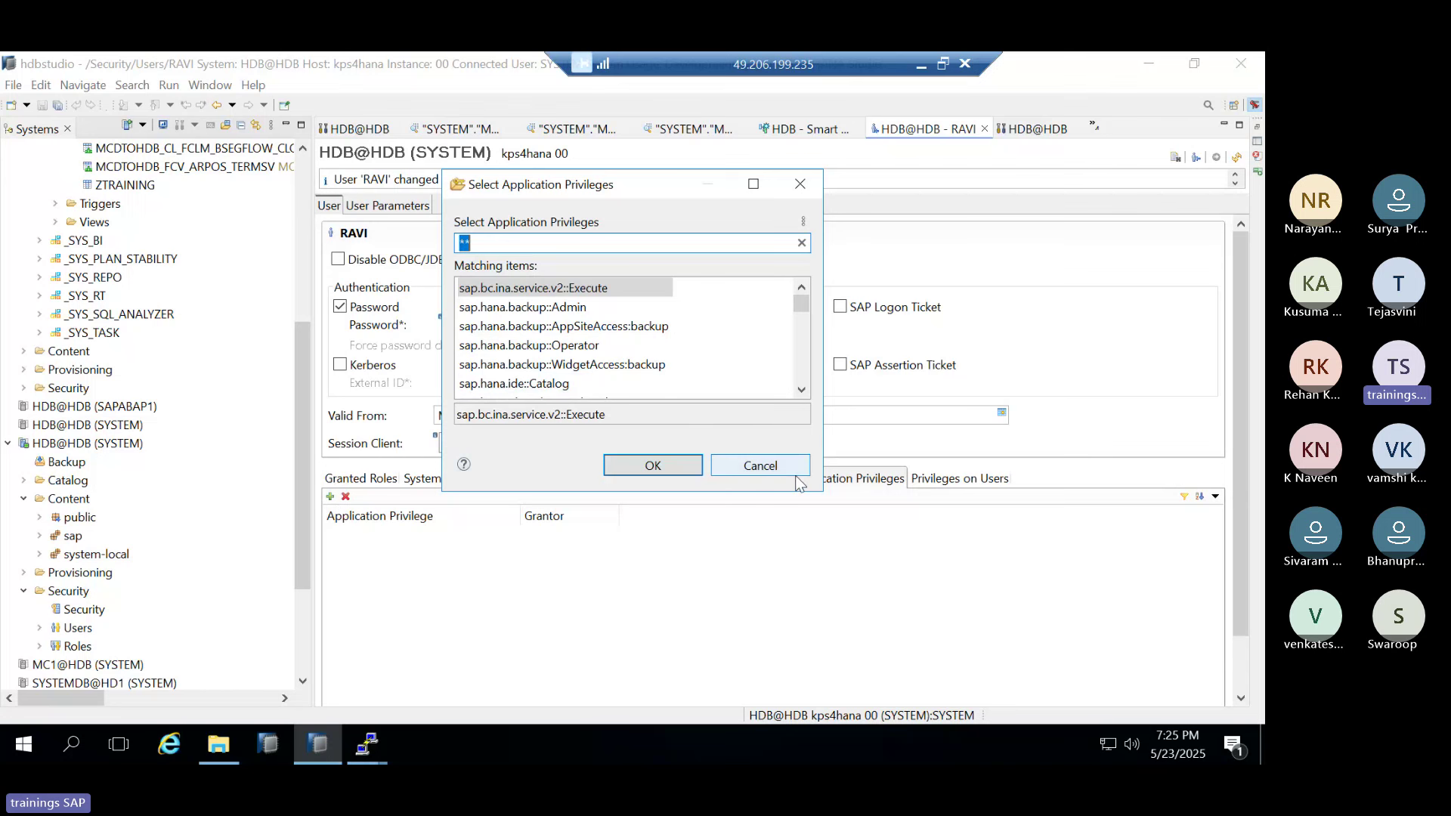
click(768, 471)
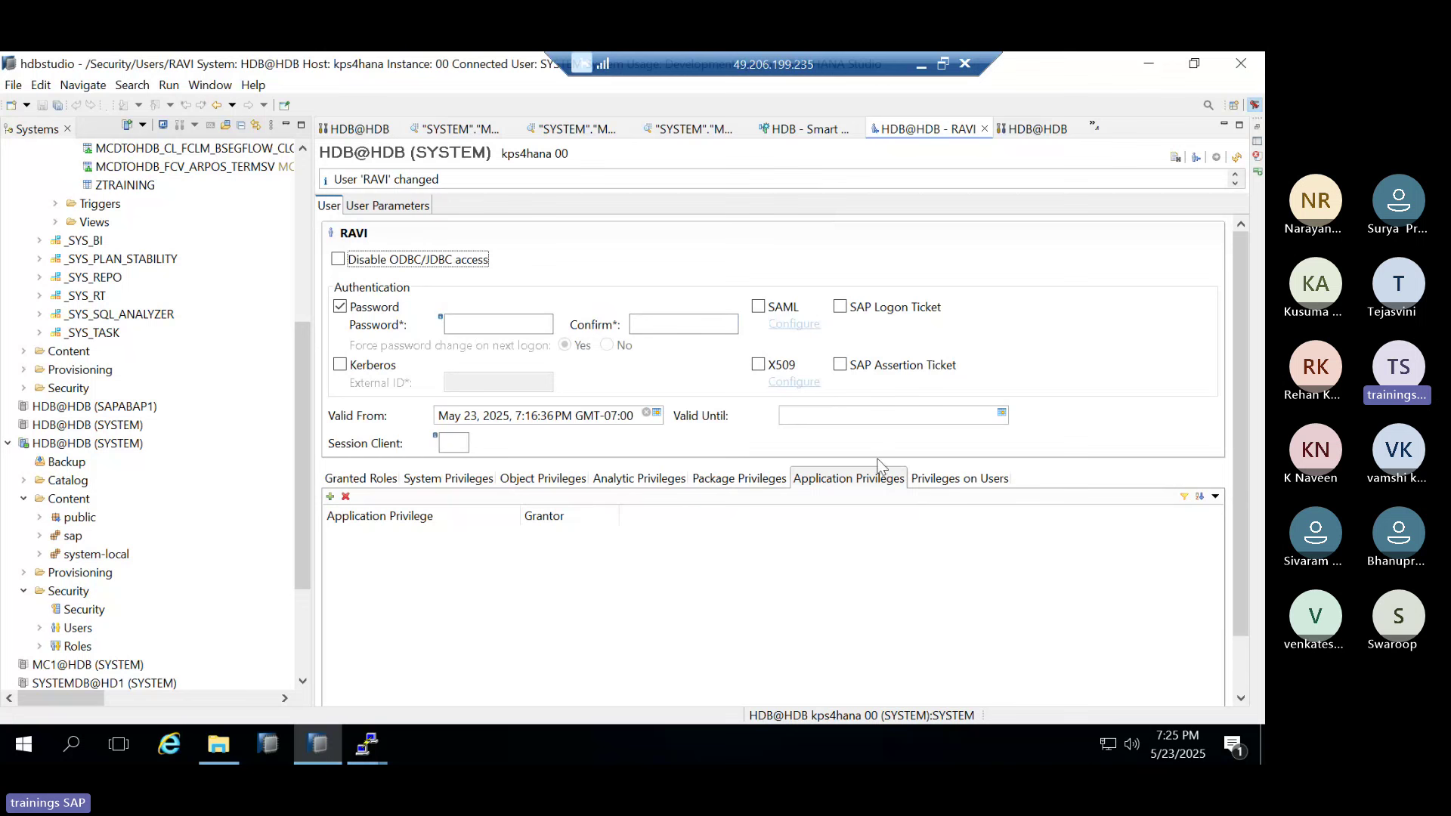
Review RAVI's privileges on users, granted roles, object, analytic and package privileges
click(955, 478)
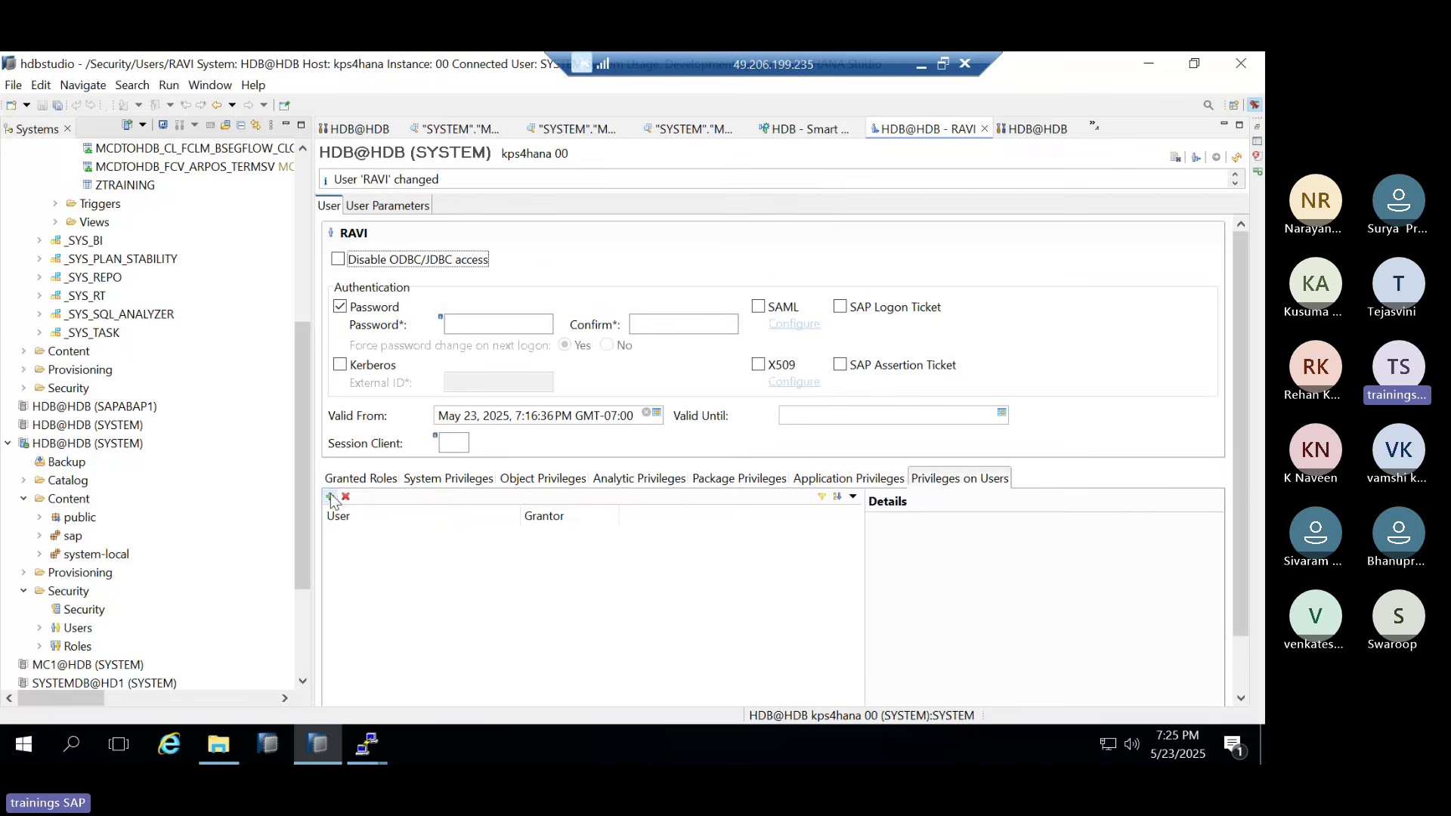
click(359, 479)
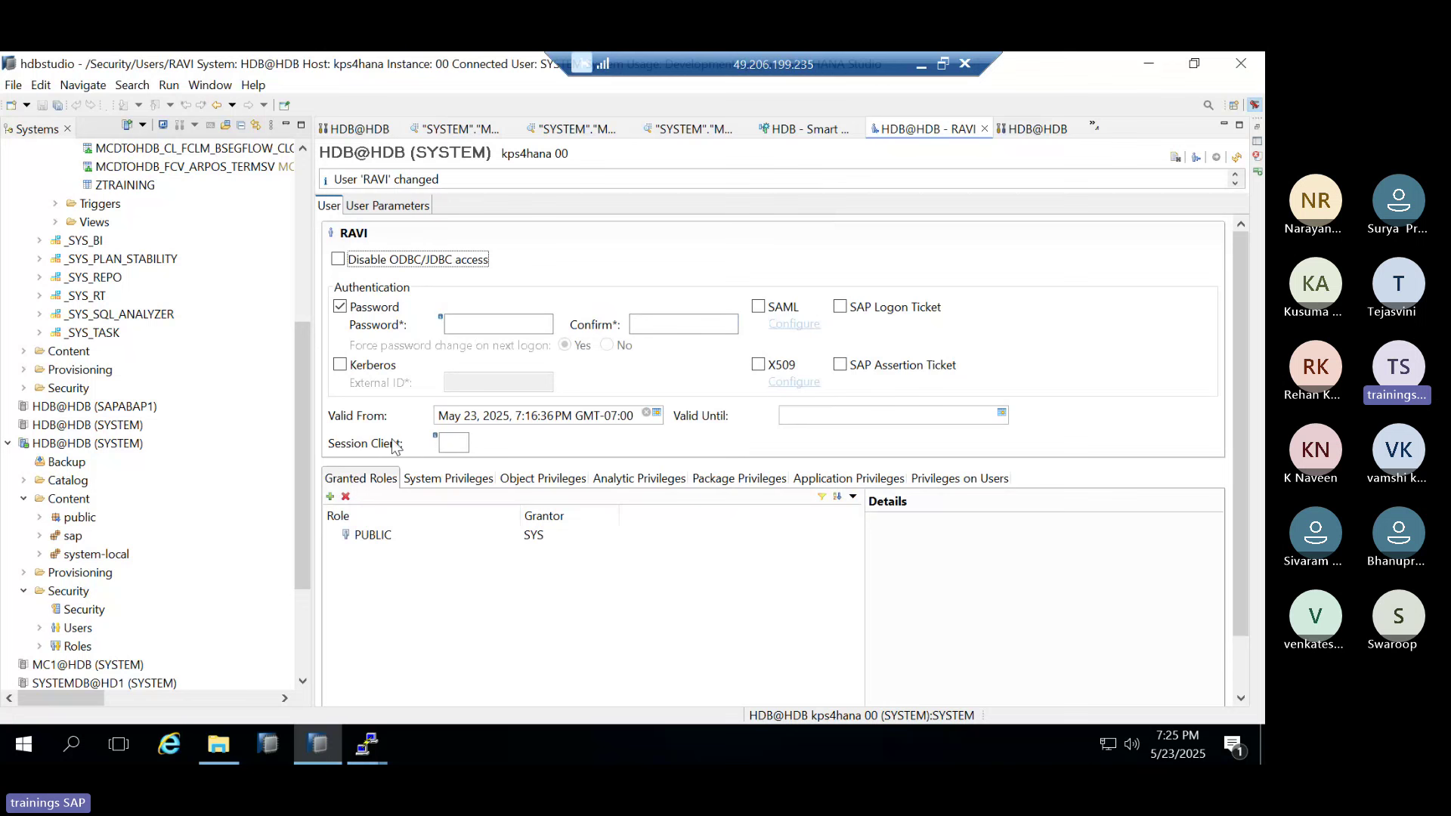
click(435, 484)
click(543, 479)
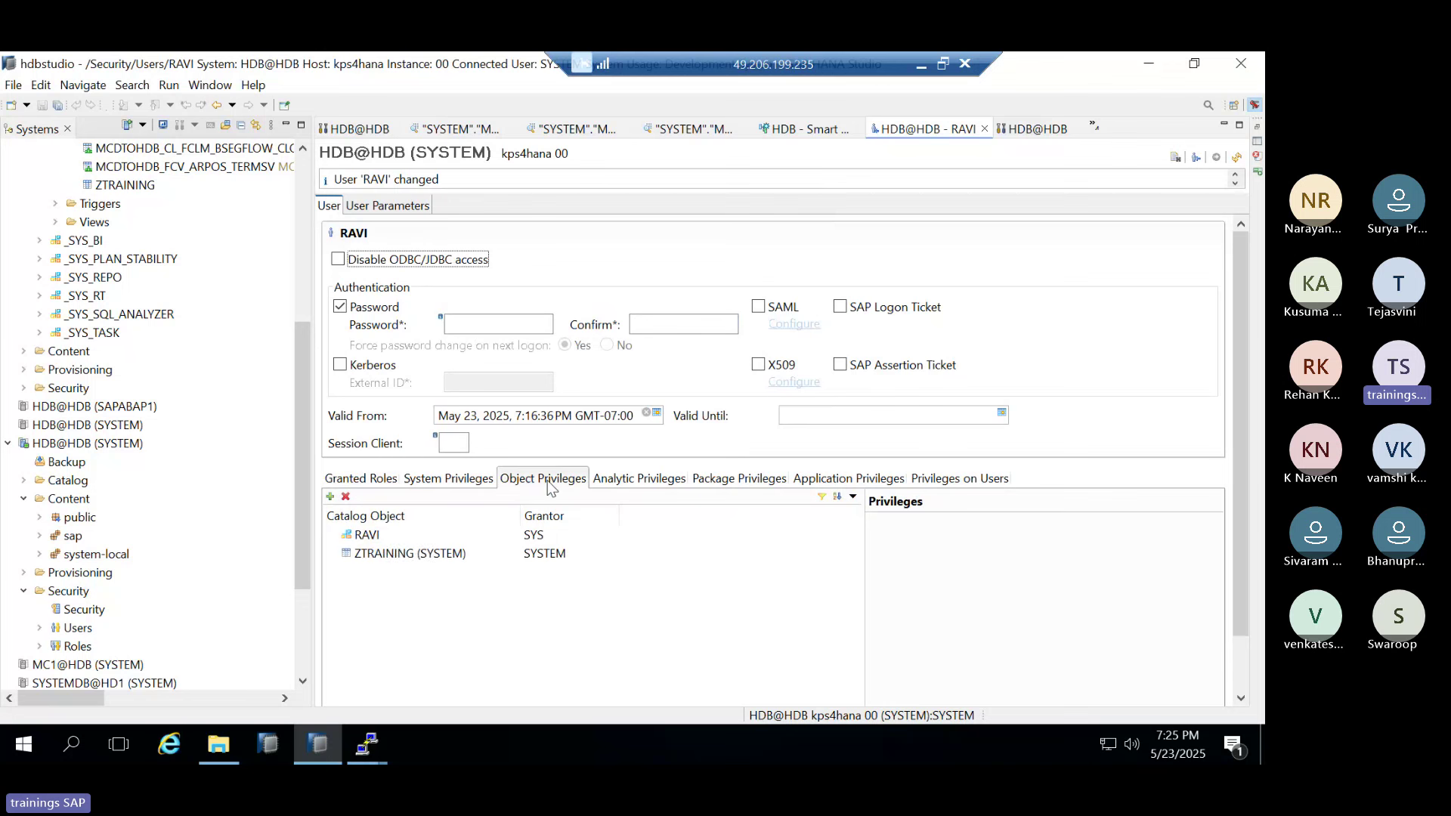
click(657, 482)
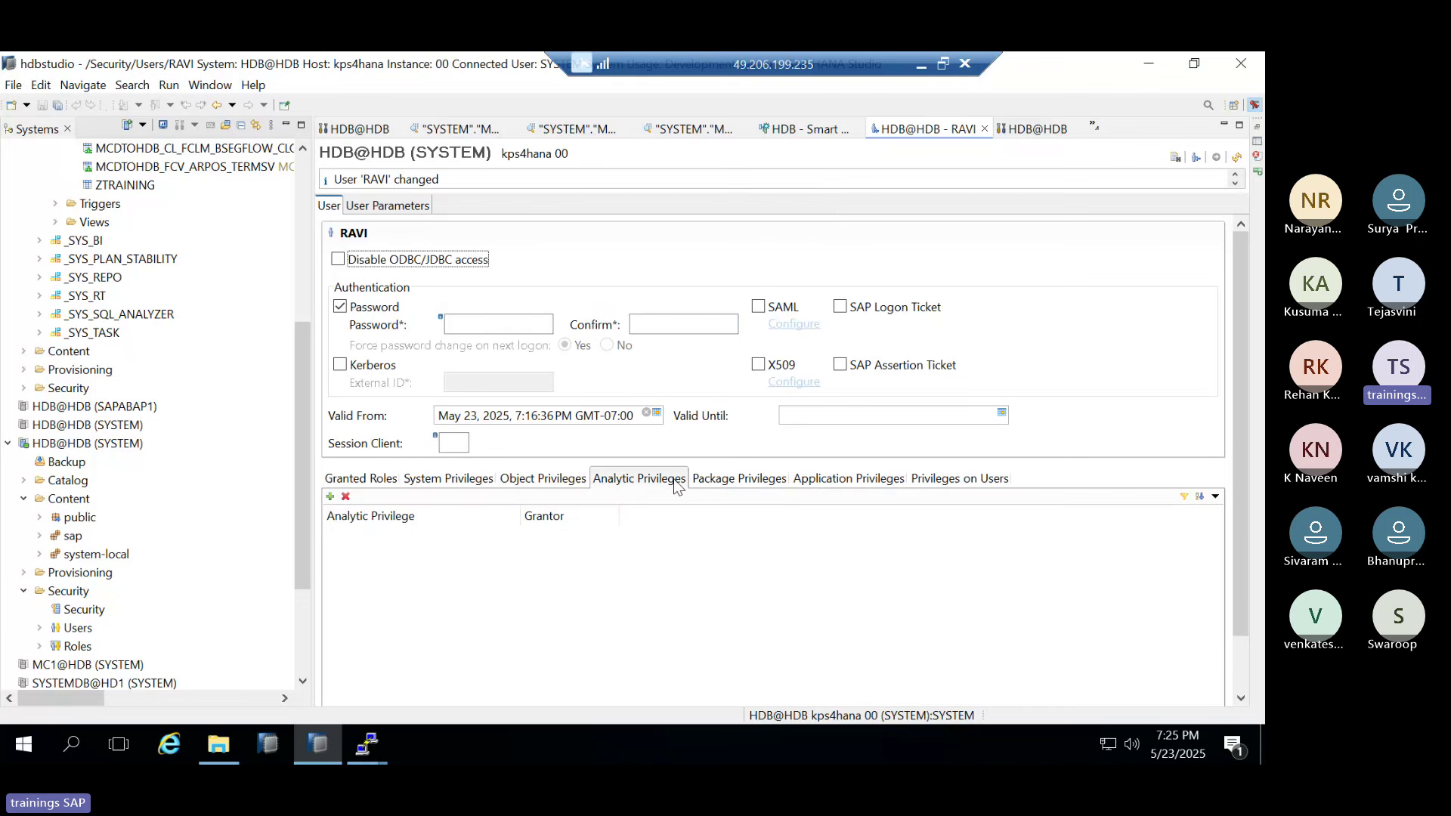
click(737, 480)
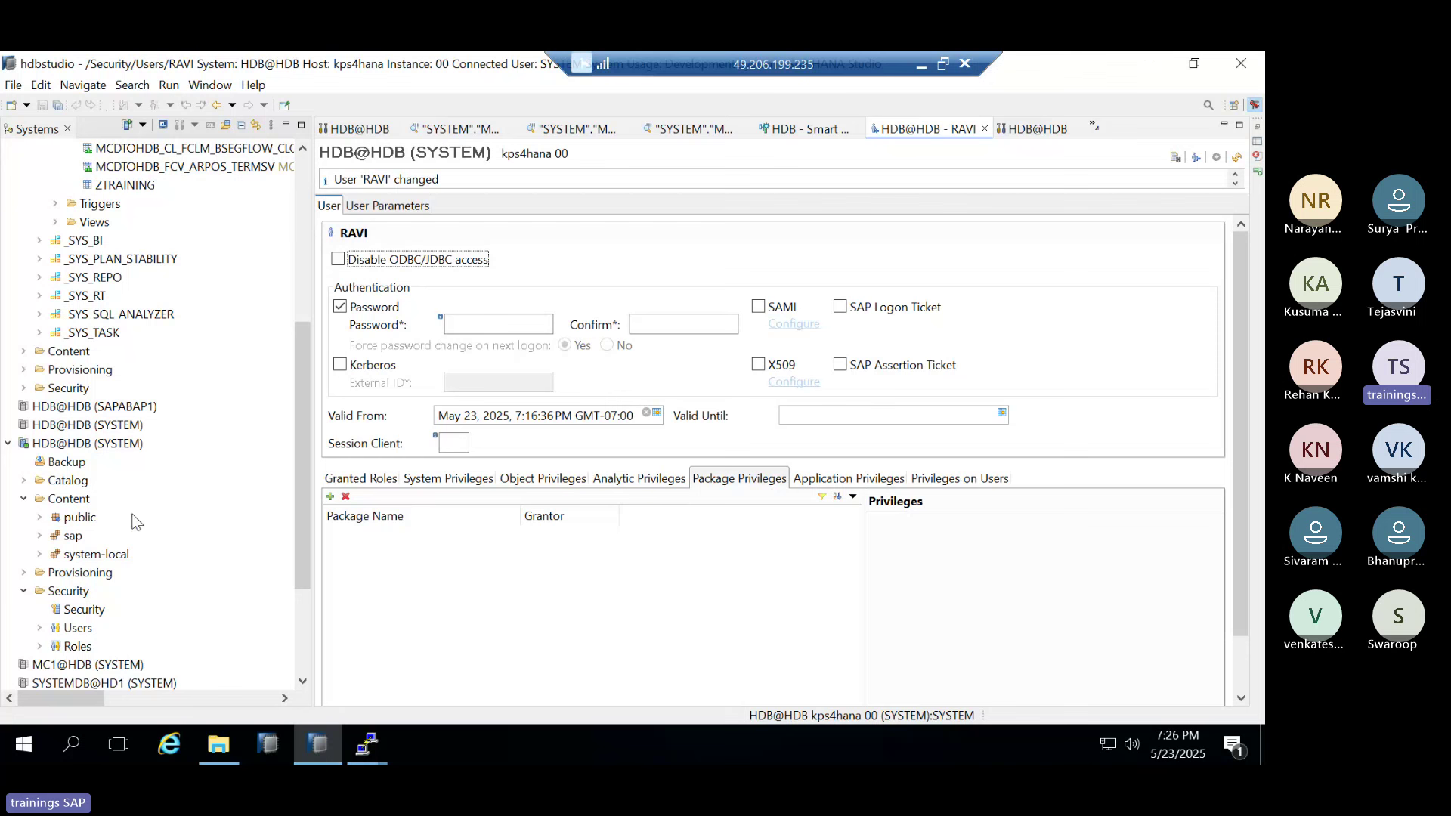
Expand Security > Roles to list the existing roles and bring up the Roles folder's actions
scroll(115, 568, down, 1)
scroll(115, 569, down, 1)
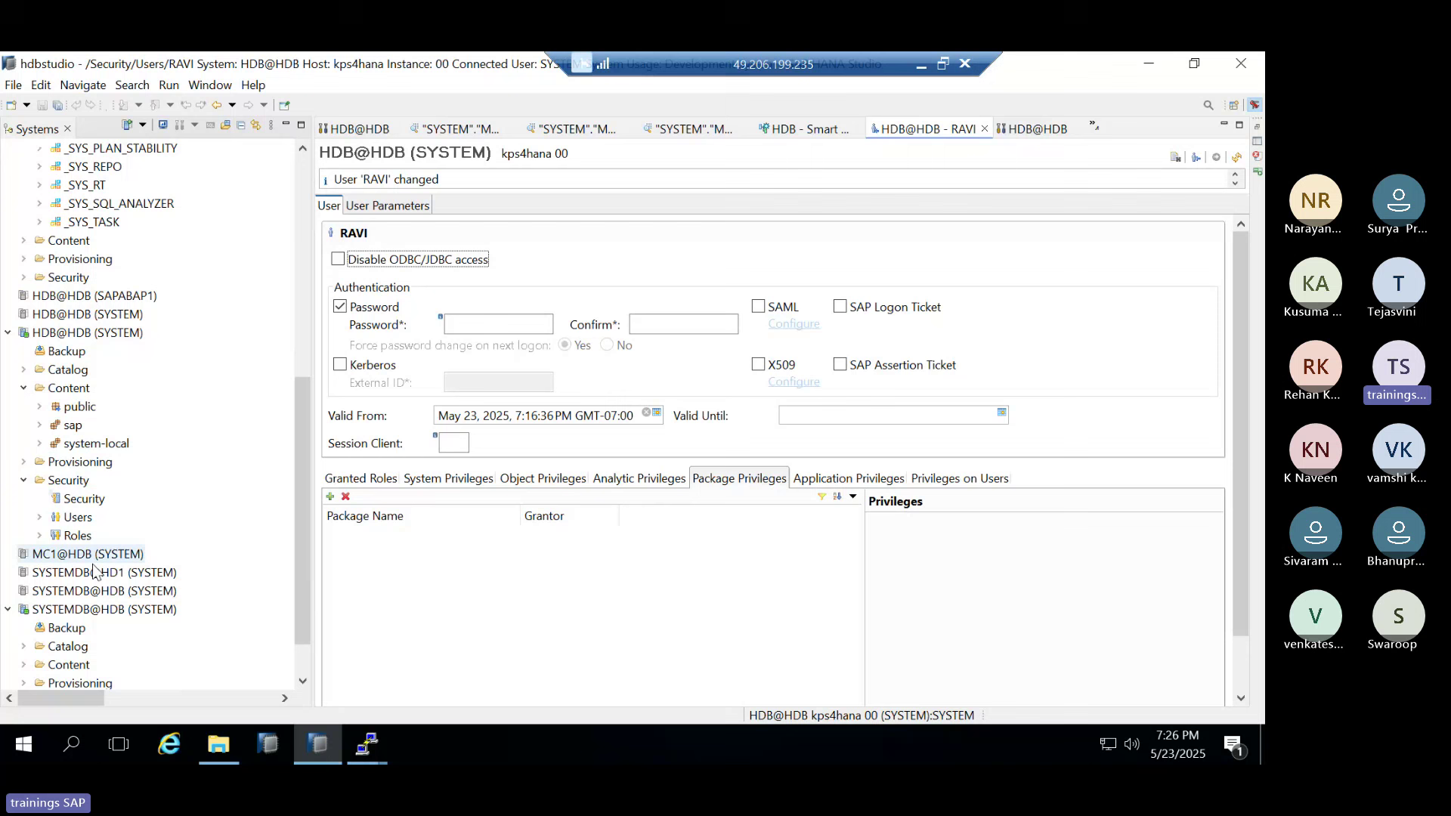
click(40, 536)
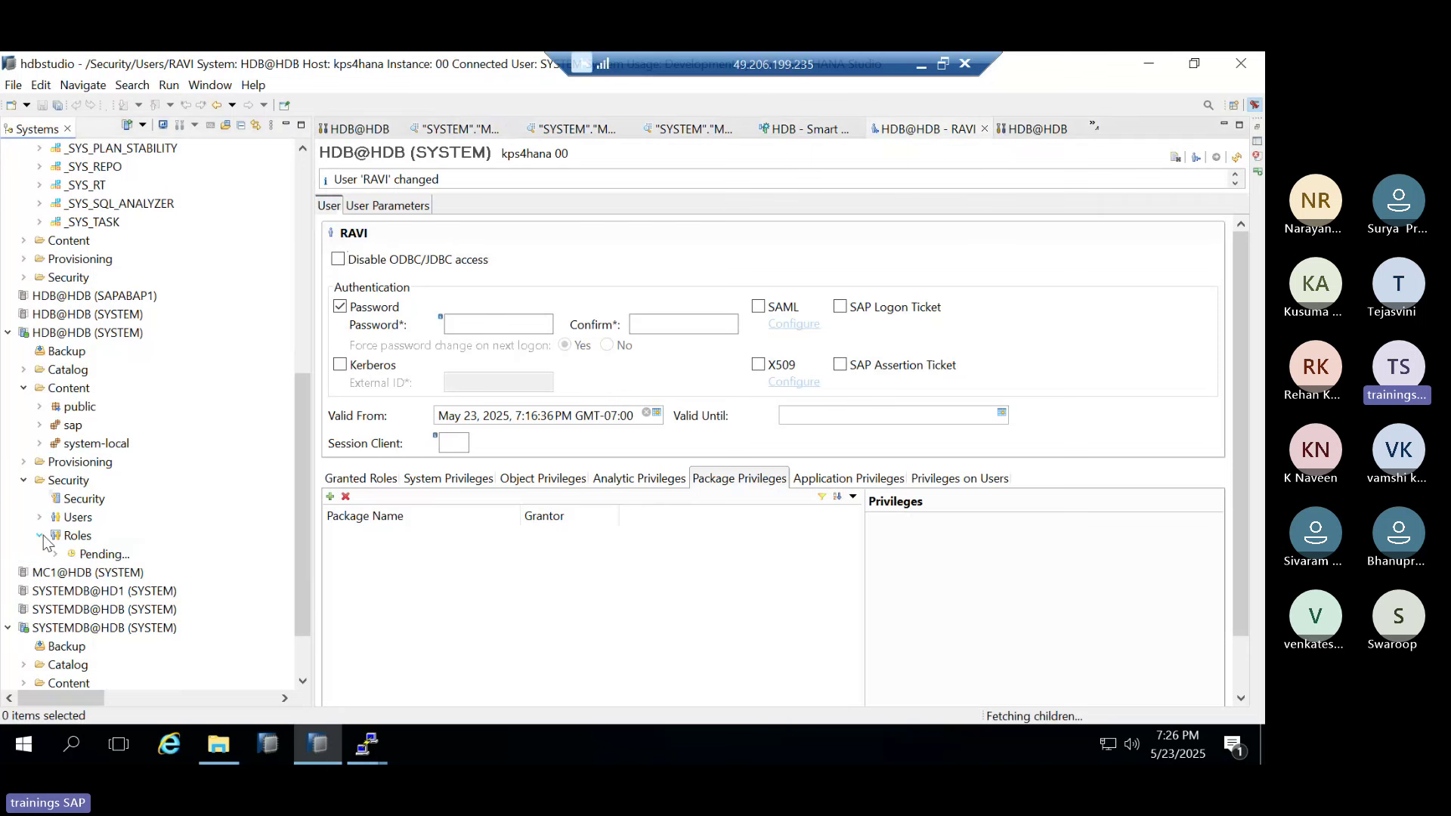
scroll(115, 633, down, 6)
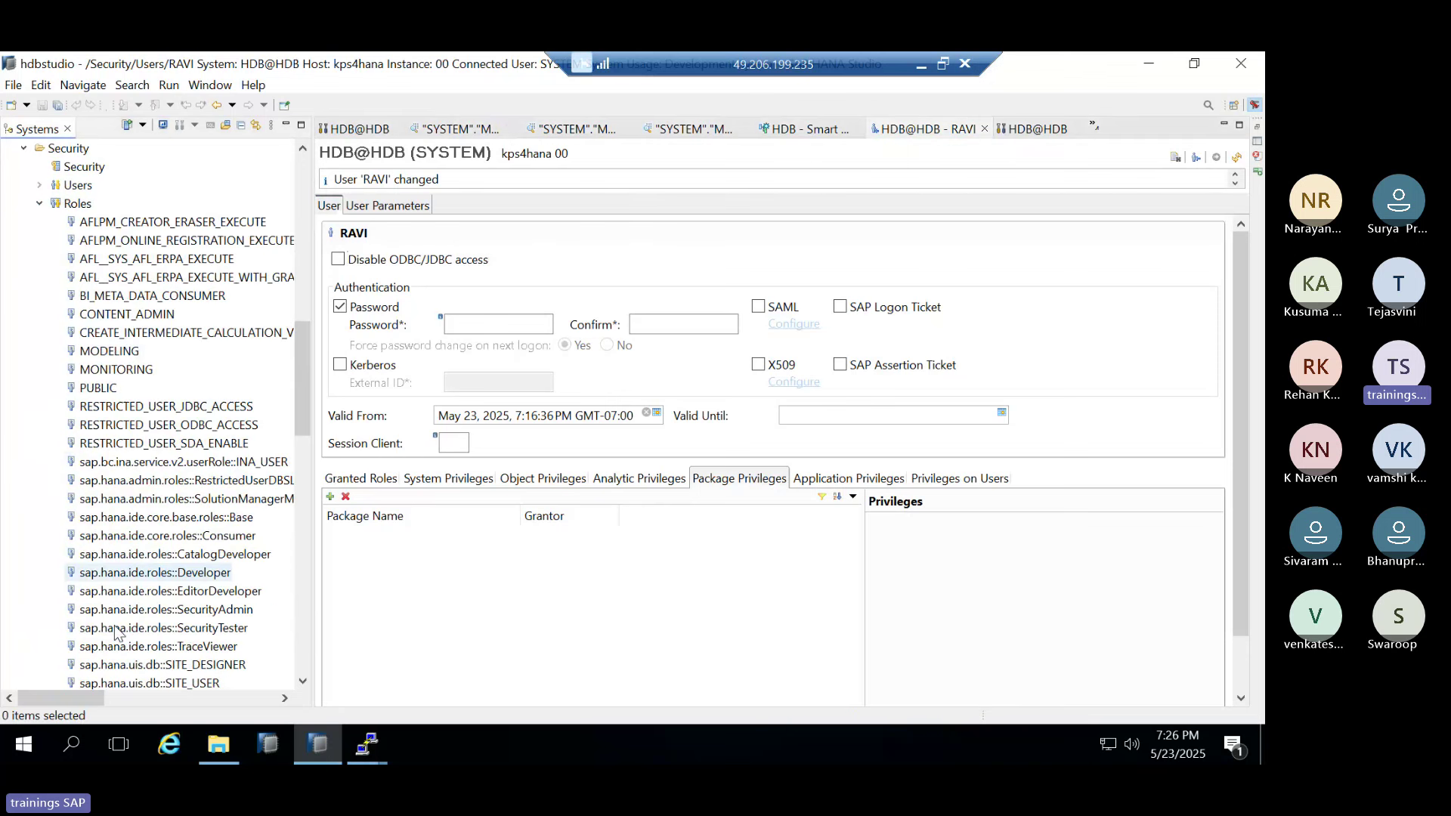
scroll(115, 633, down, 18)
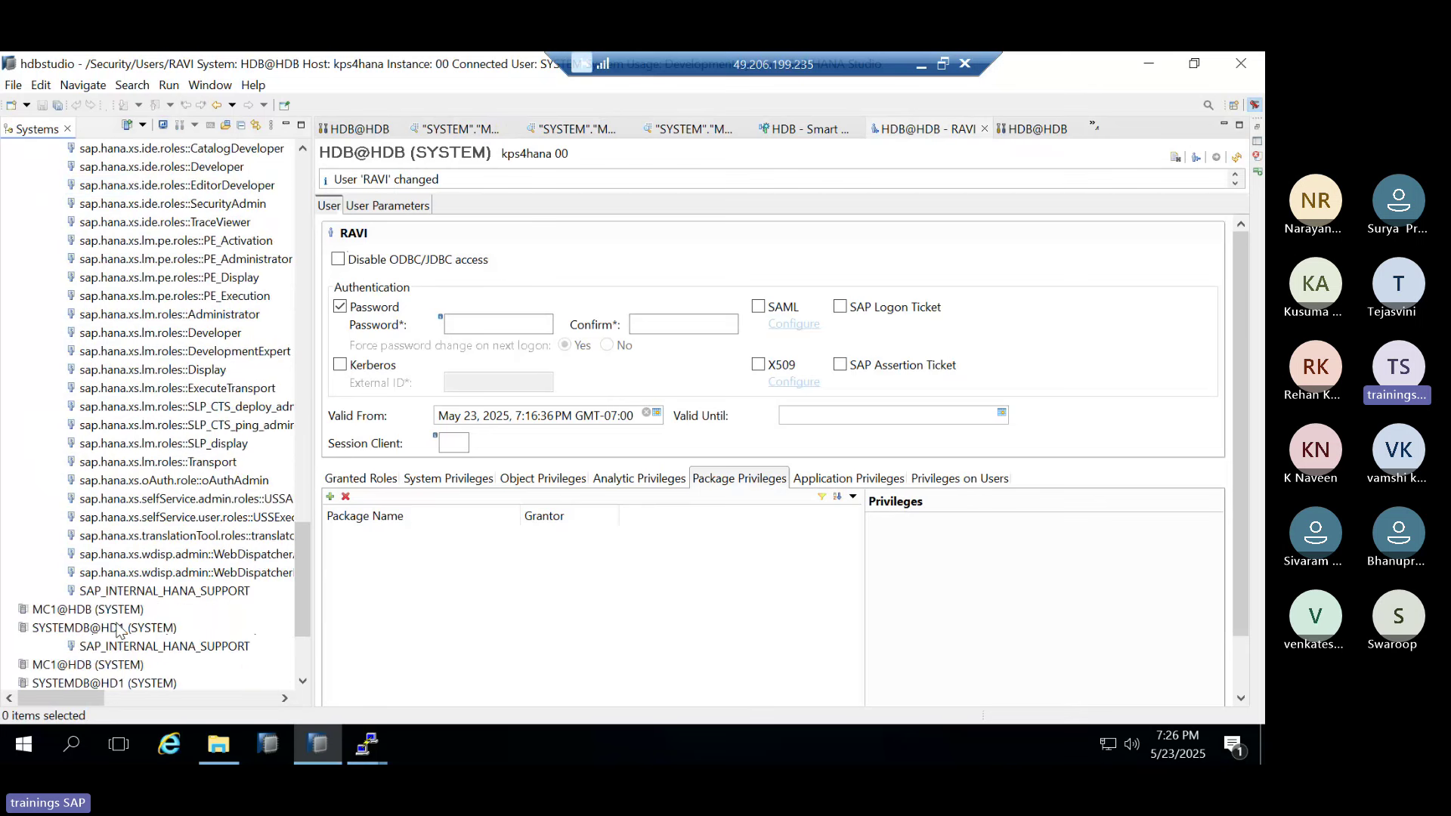
scroll(117, 629, down, 3)
scroll(129, 623, up, 15)
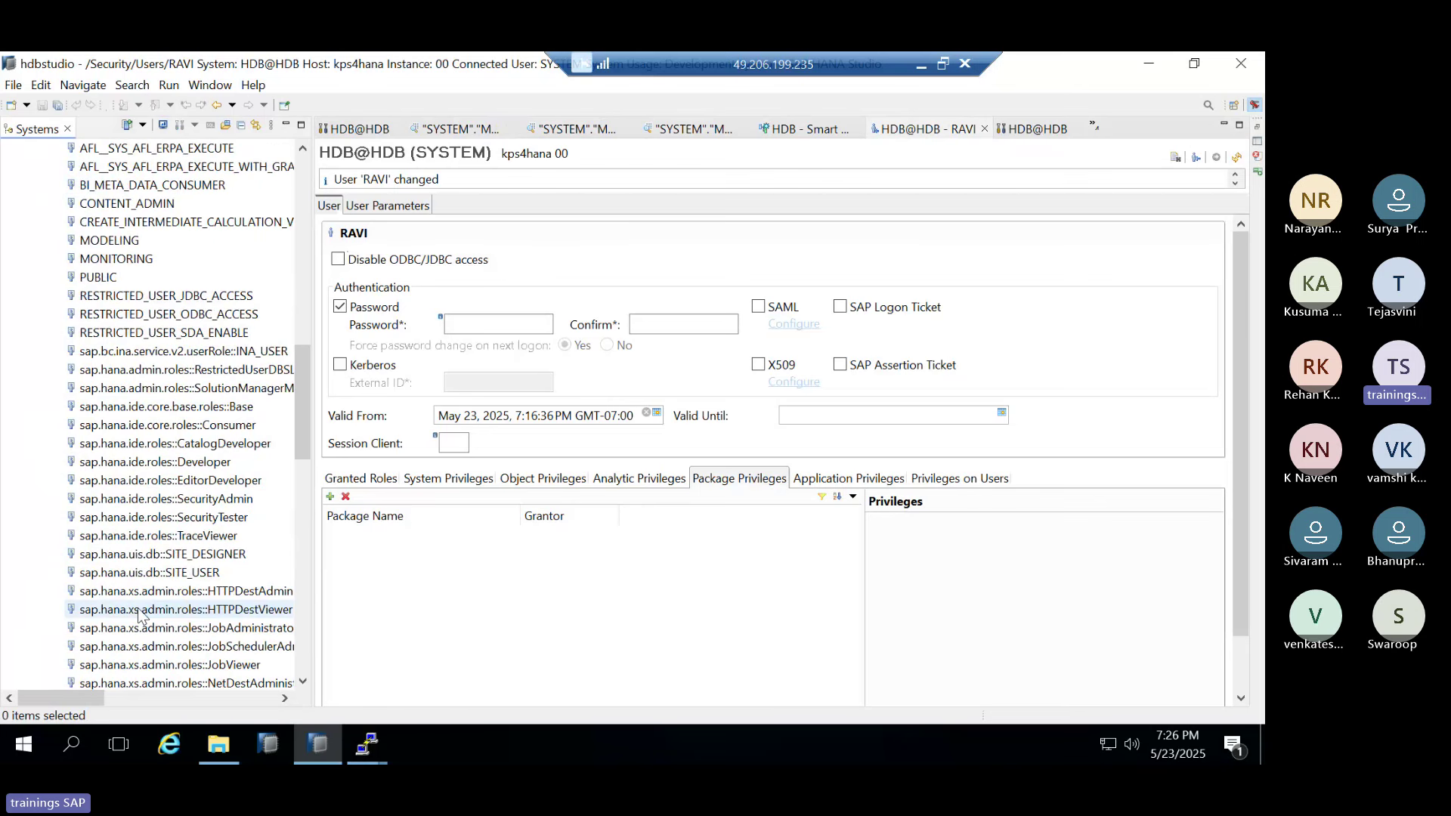
scroll(138, 616, up, 6)
click(77, 425)
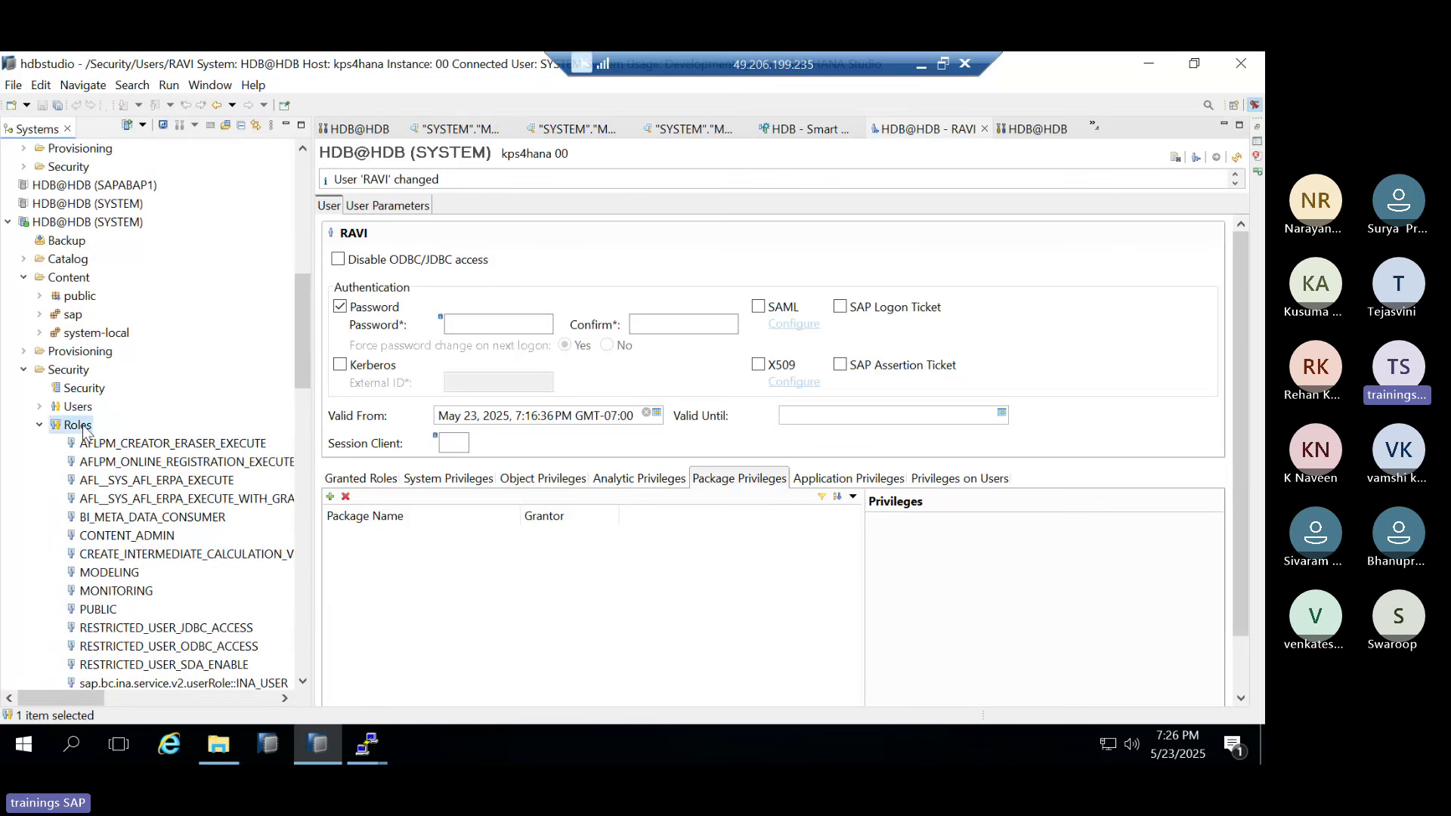
right_click(84, 431)
Create a new role named Z_MONITORING with the CATALOG READ system privilege
click(132, 437)
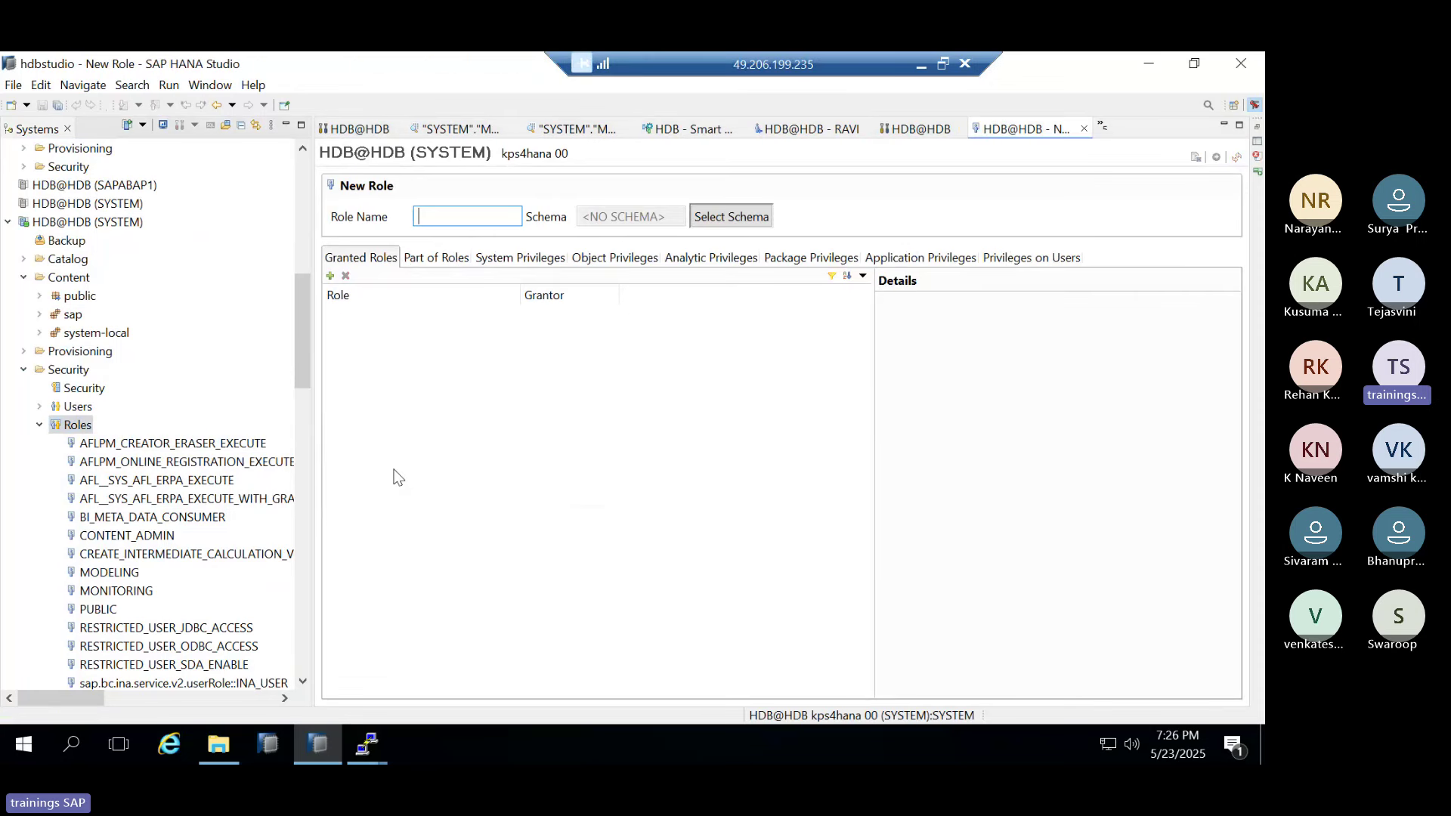
text(Z_MONITOR)
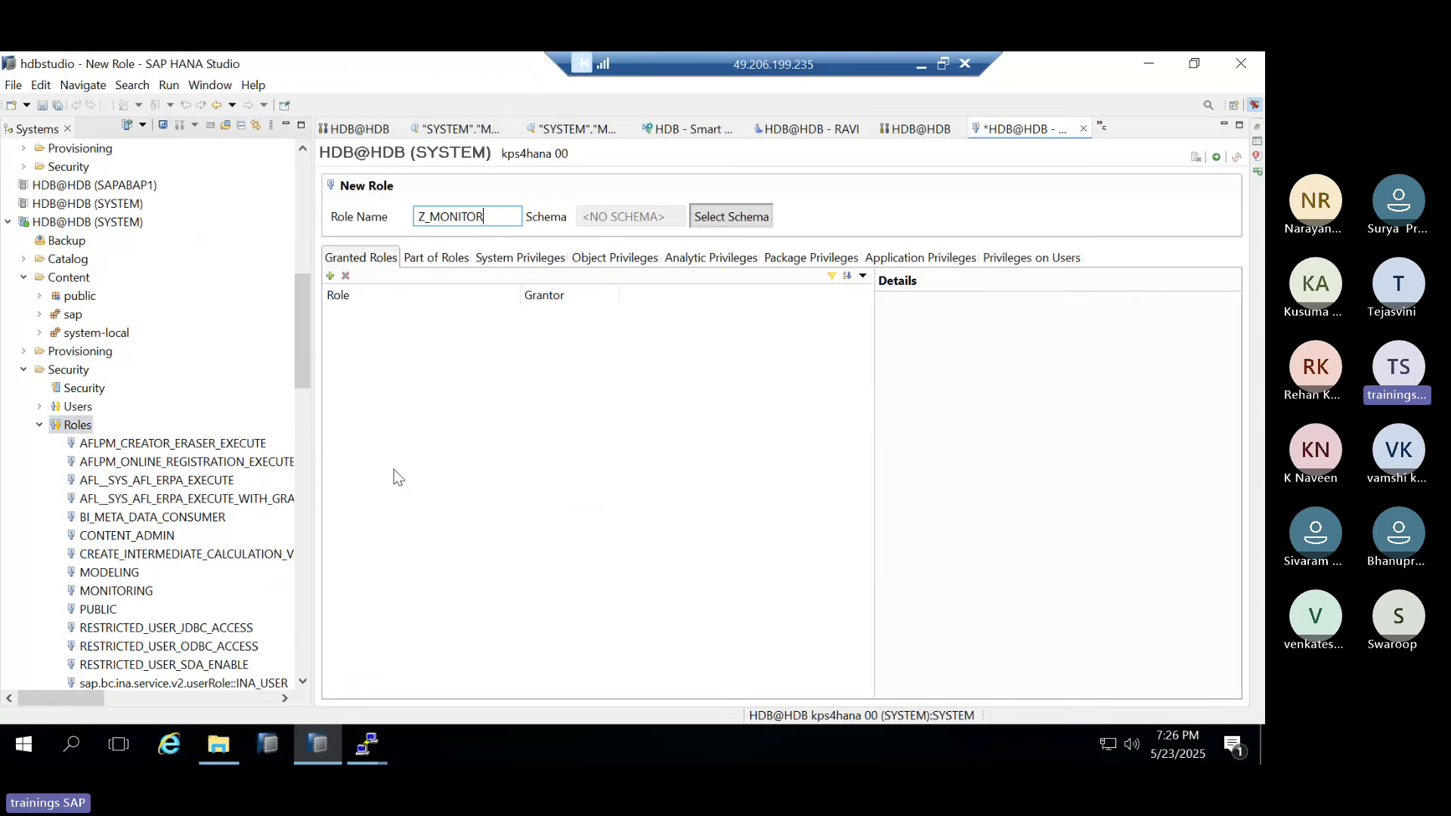
text(ING)
click(505, 259)
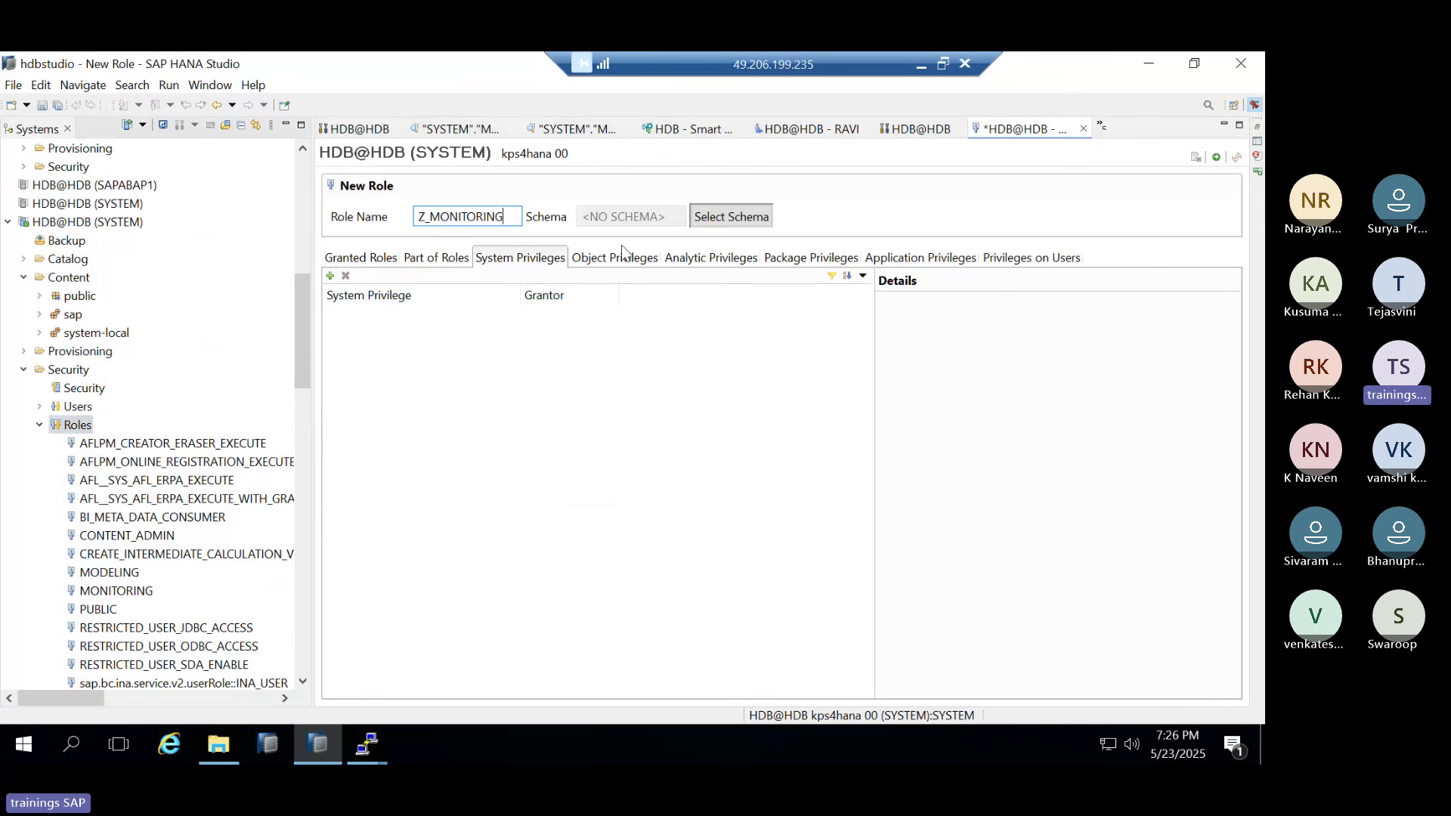
click(330, 275)
scroll(529, 362, down, 2)
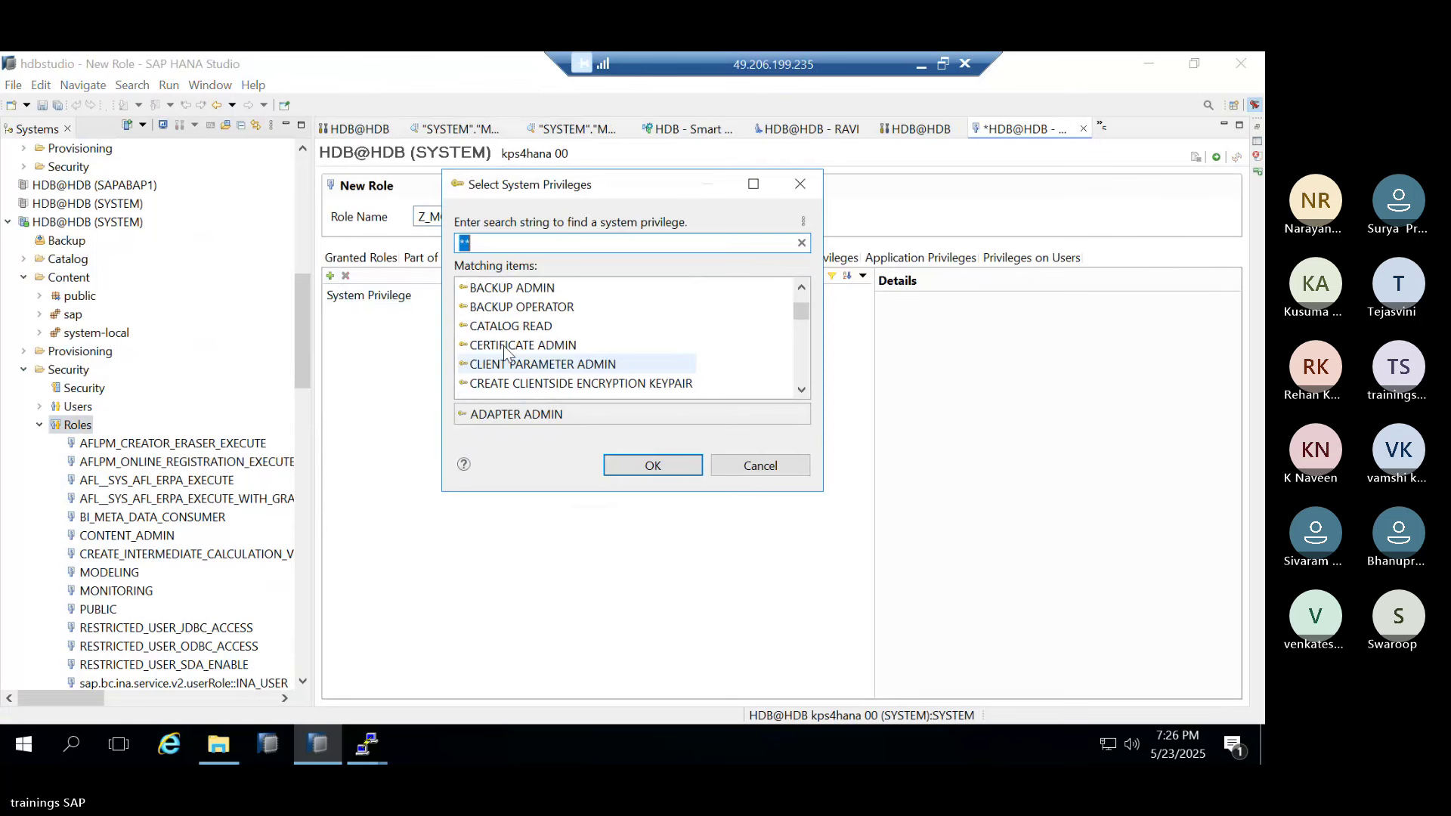
double_click(499, 327)
click(600, 262)
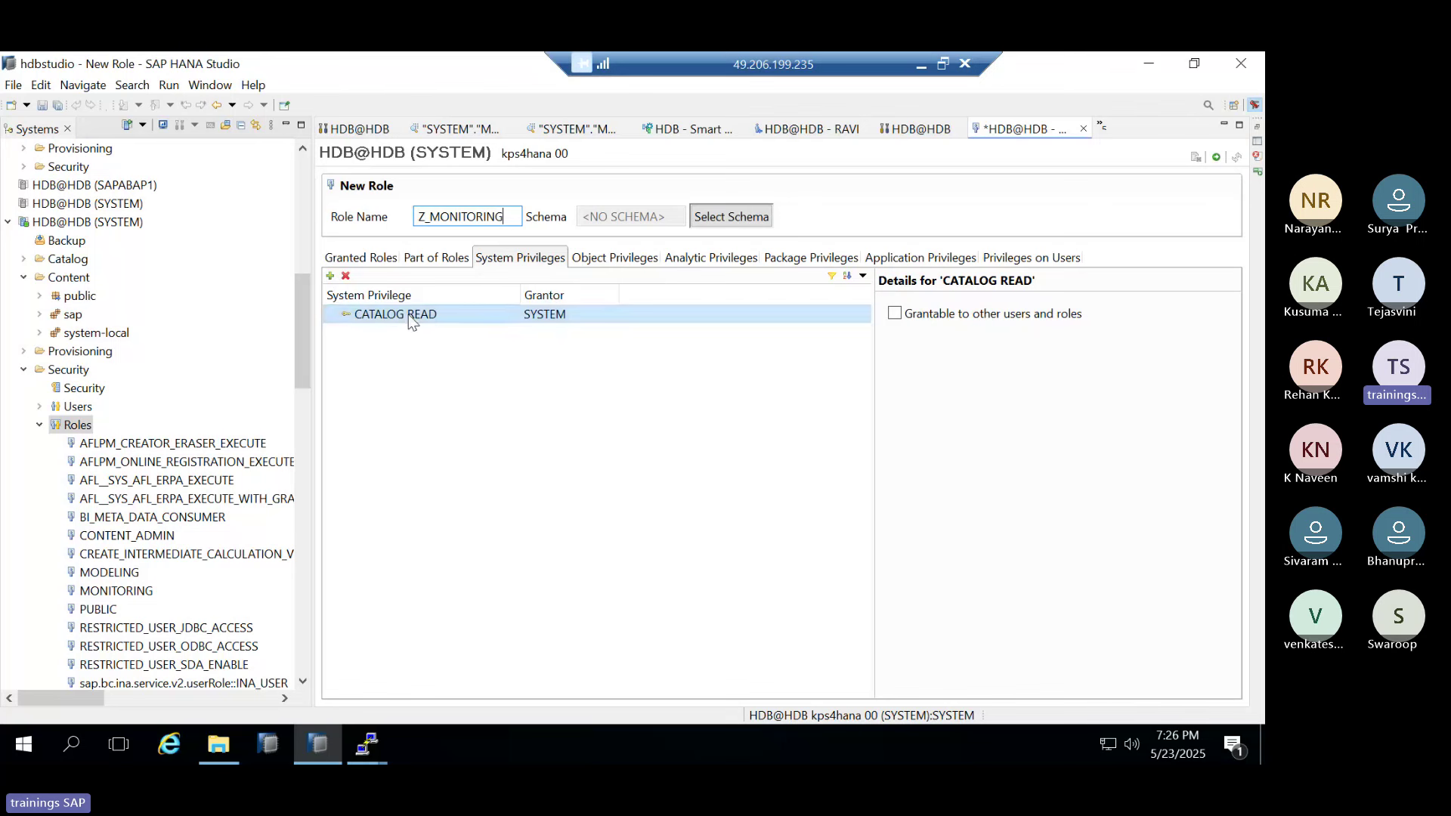
Add the _SYS_BI schema to the role's object privileges with DEBUG MODIFY granted
click(583, 261)
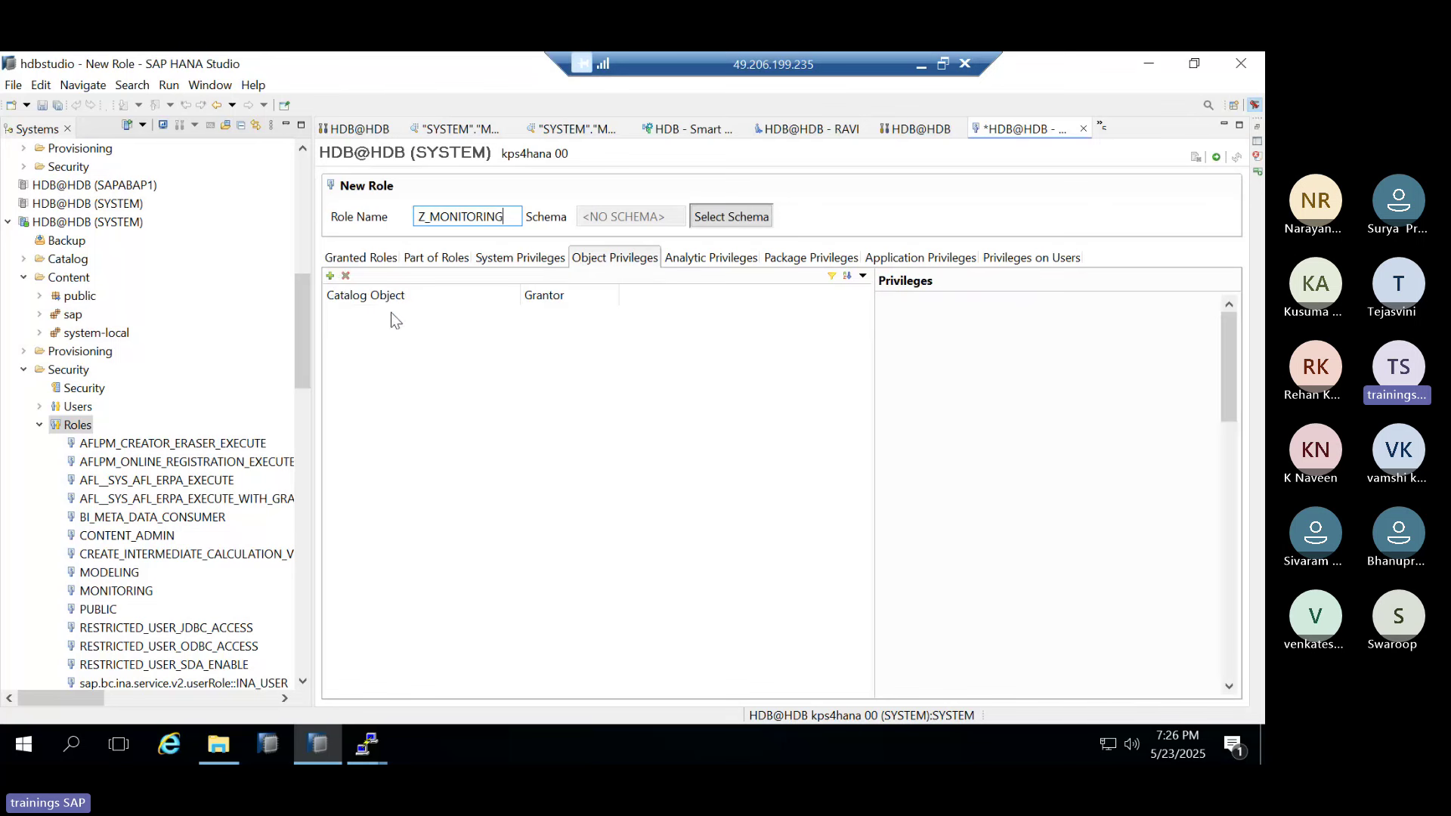
click(331, 276)
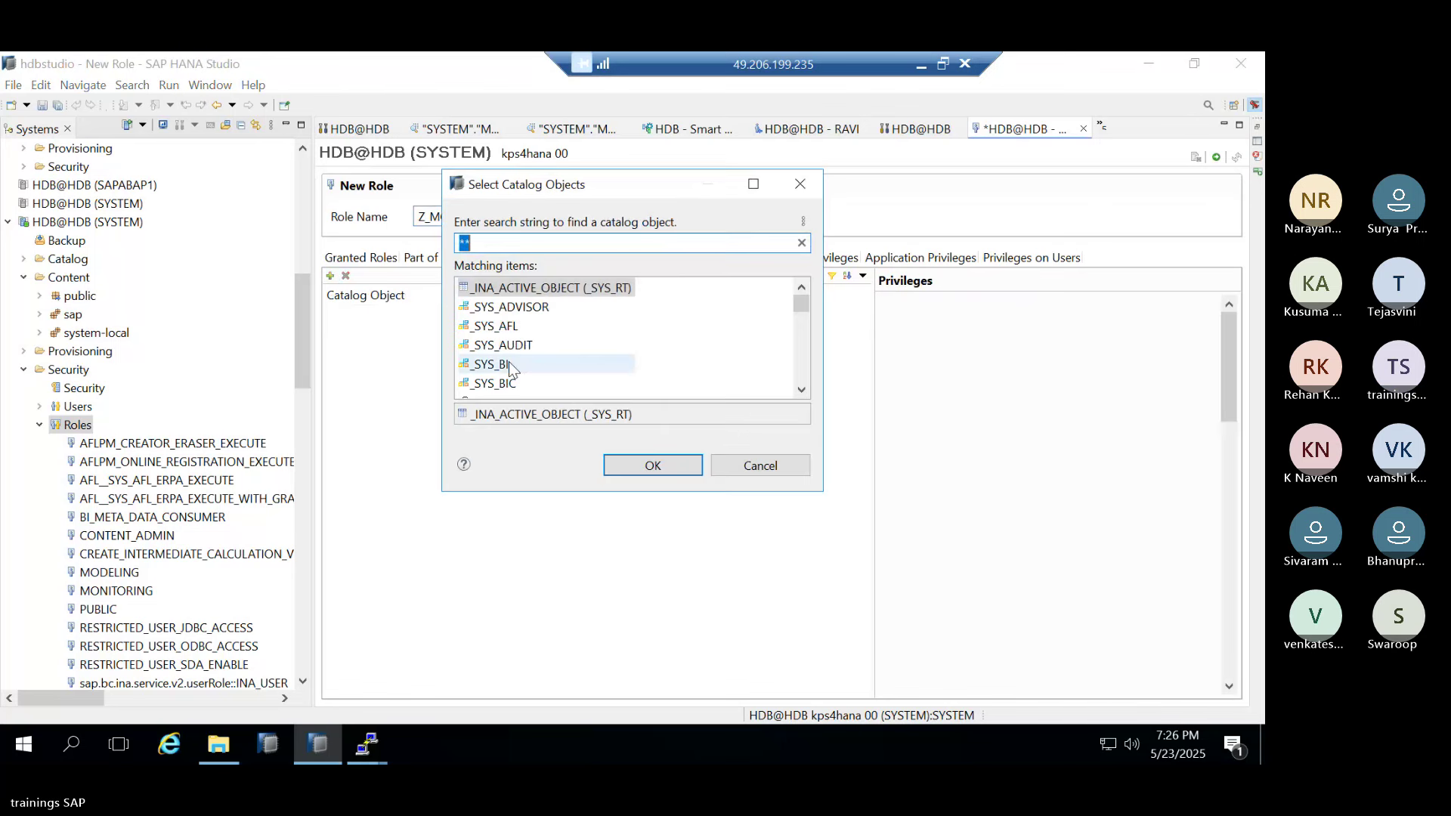
click(509, 362)
key(Return)
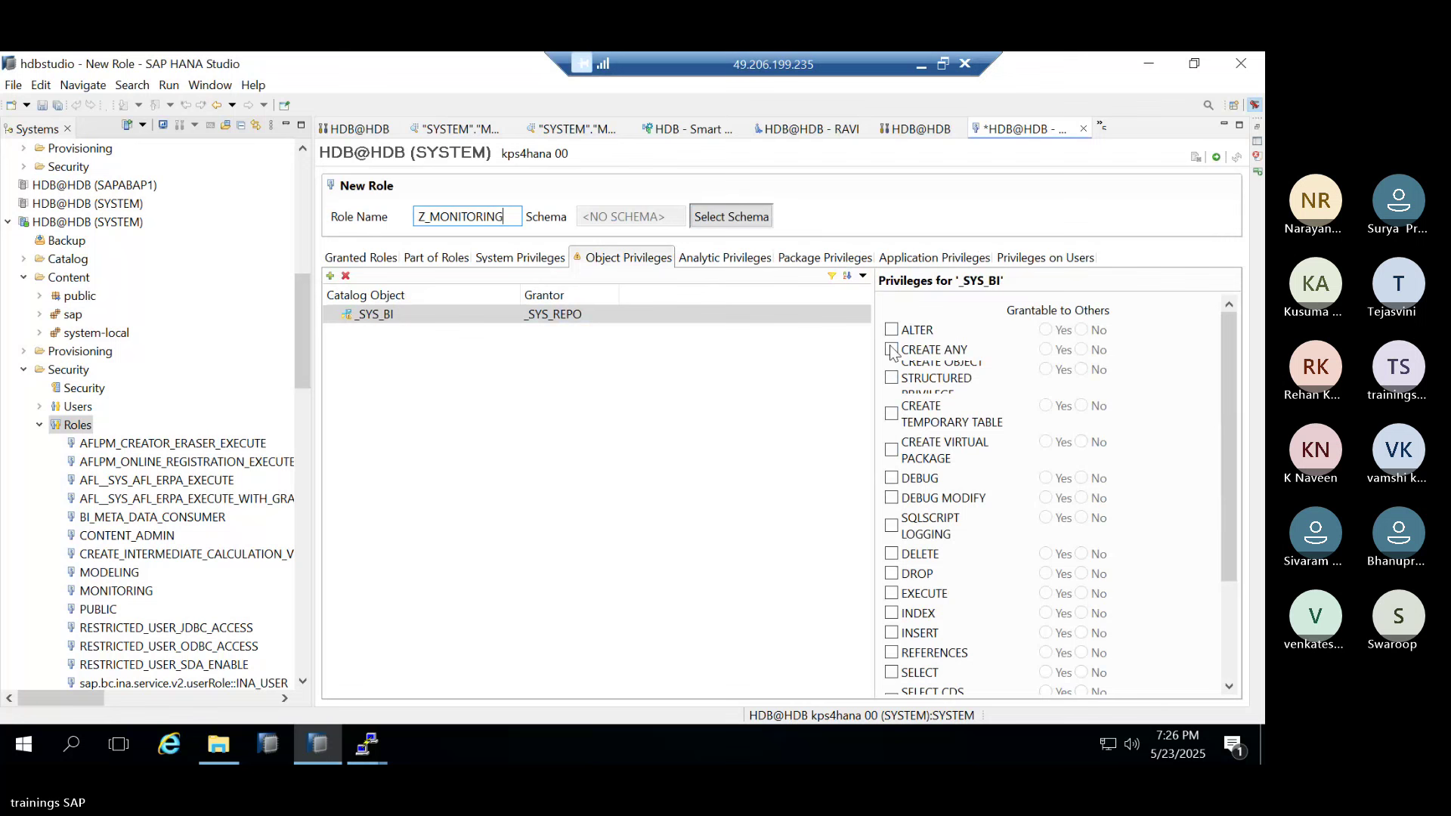
click(893, 499)
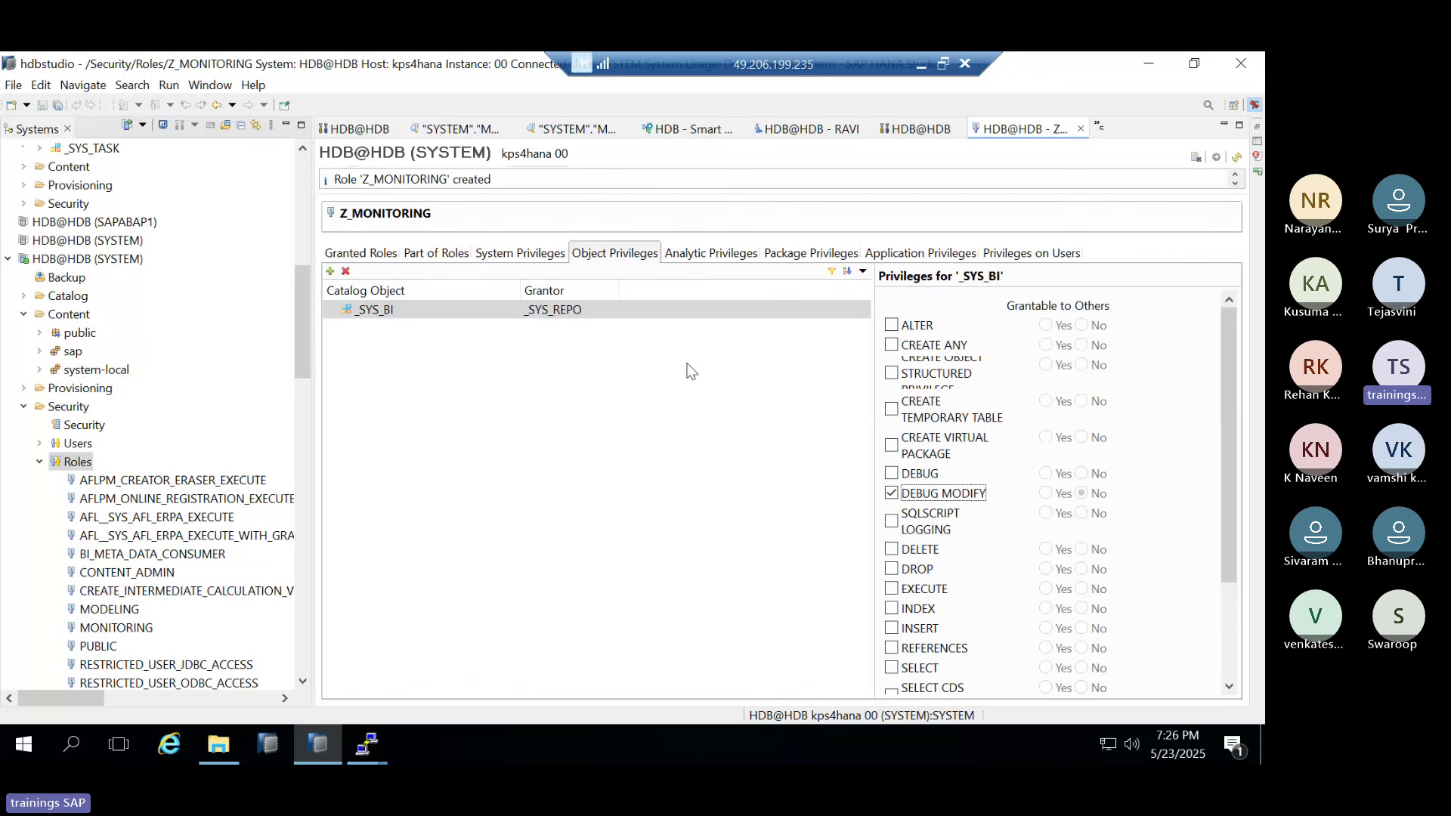
Review Z_MONITORING's granted roles, object and analytic privileges, then bring up the Users folder's actions
scroll(136, 583, down, 15)
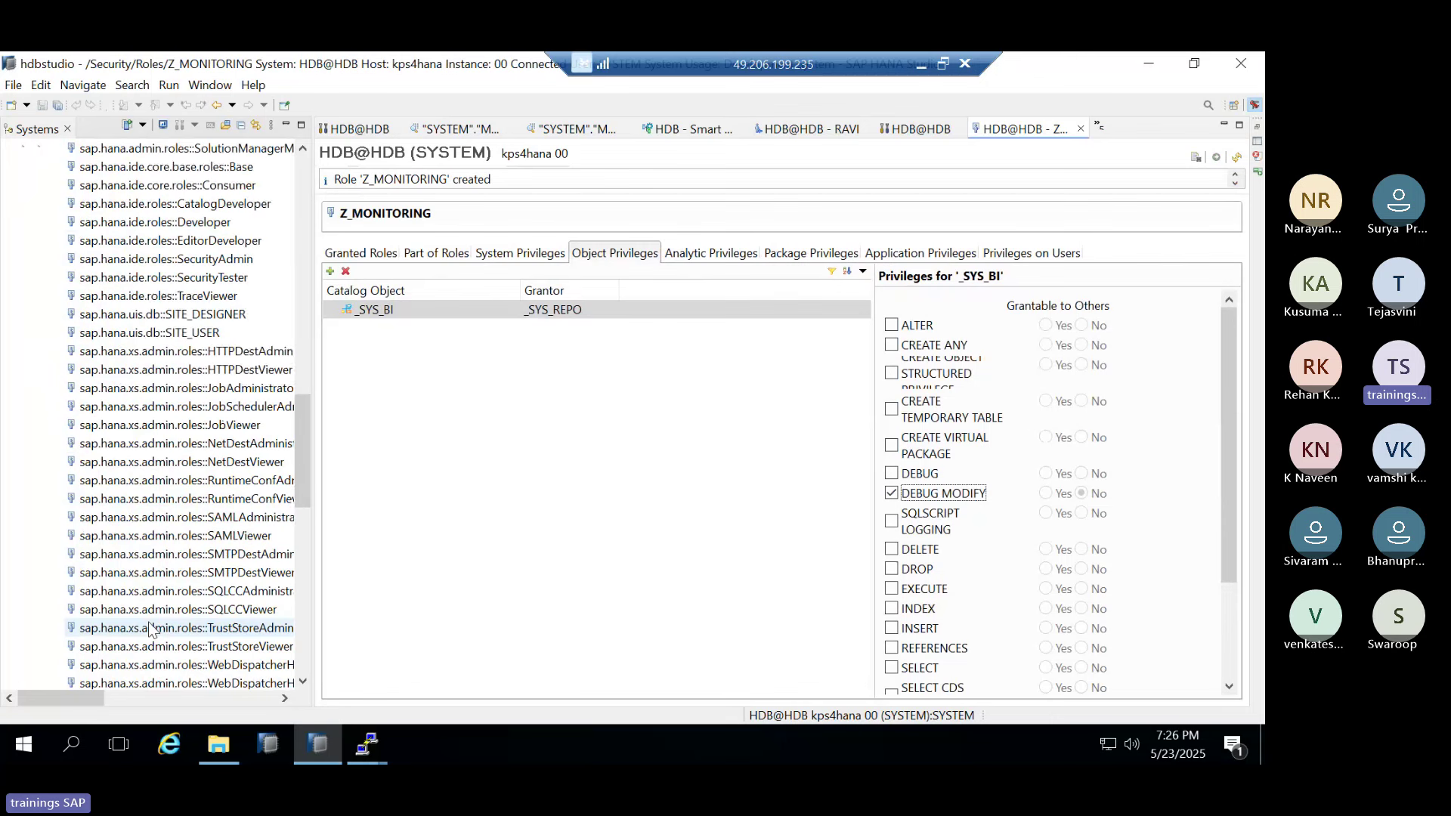
scroll(161, 629, down, 10)
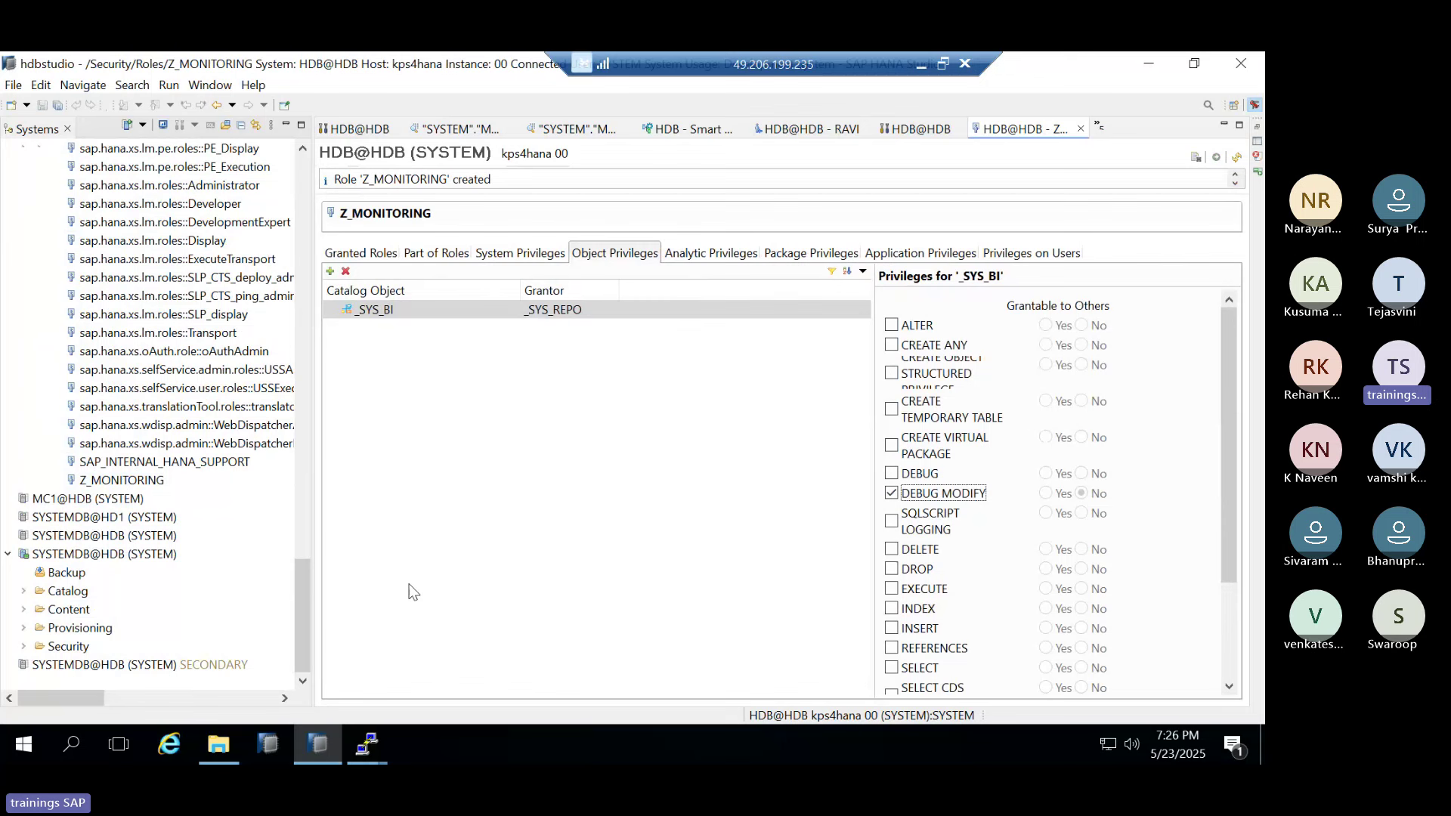
scroll(151, 305, up, 10)
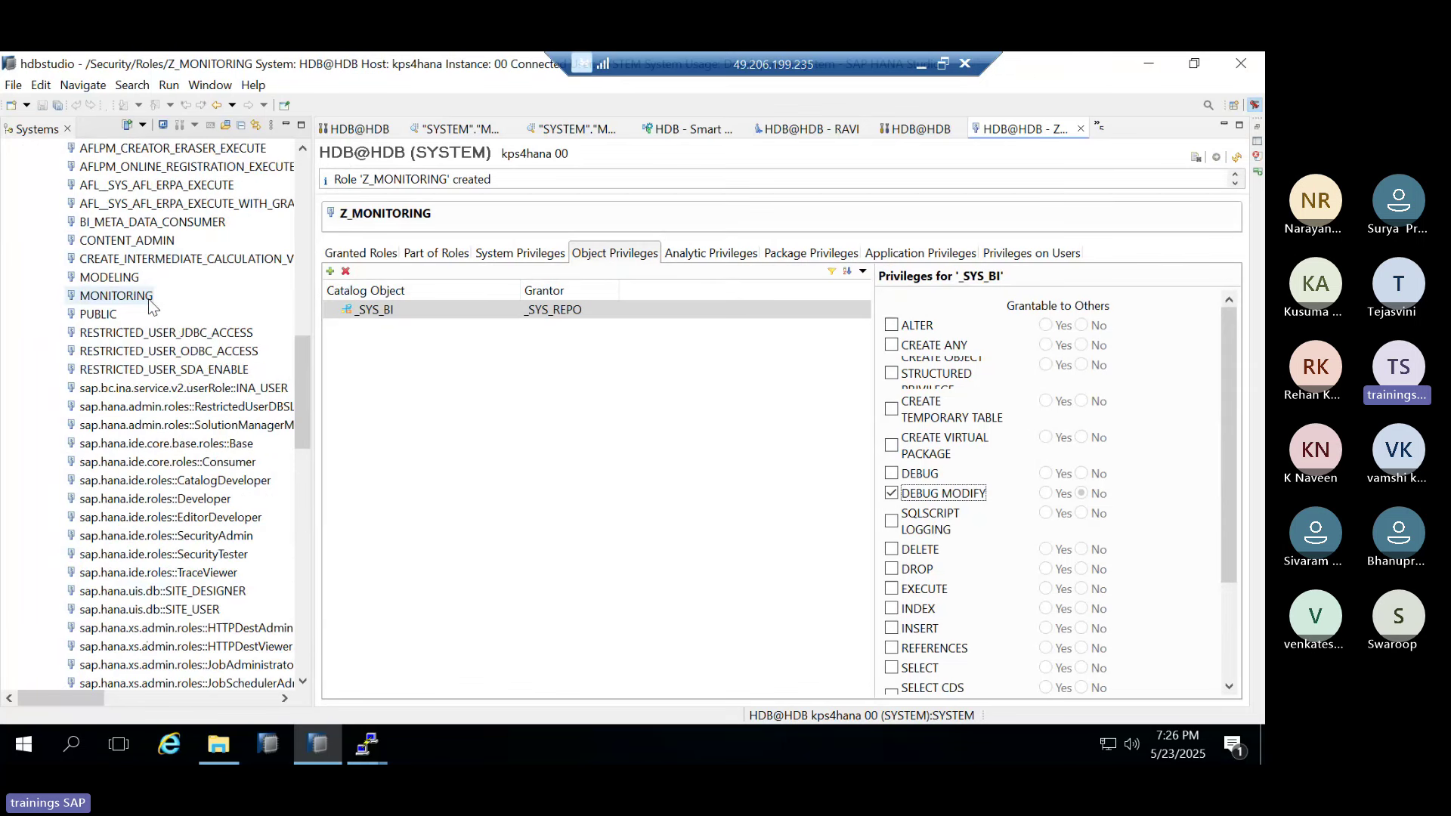
scroll(151, 305, up, 4)
click(409, 253)
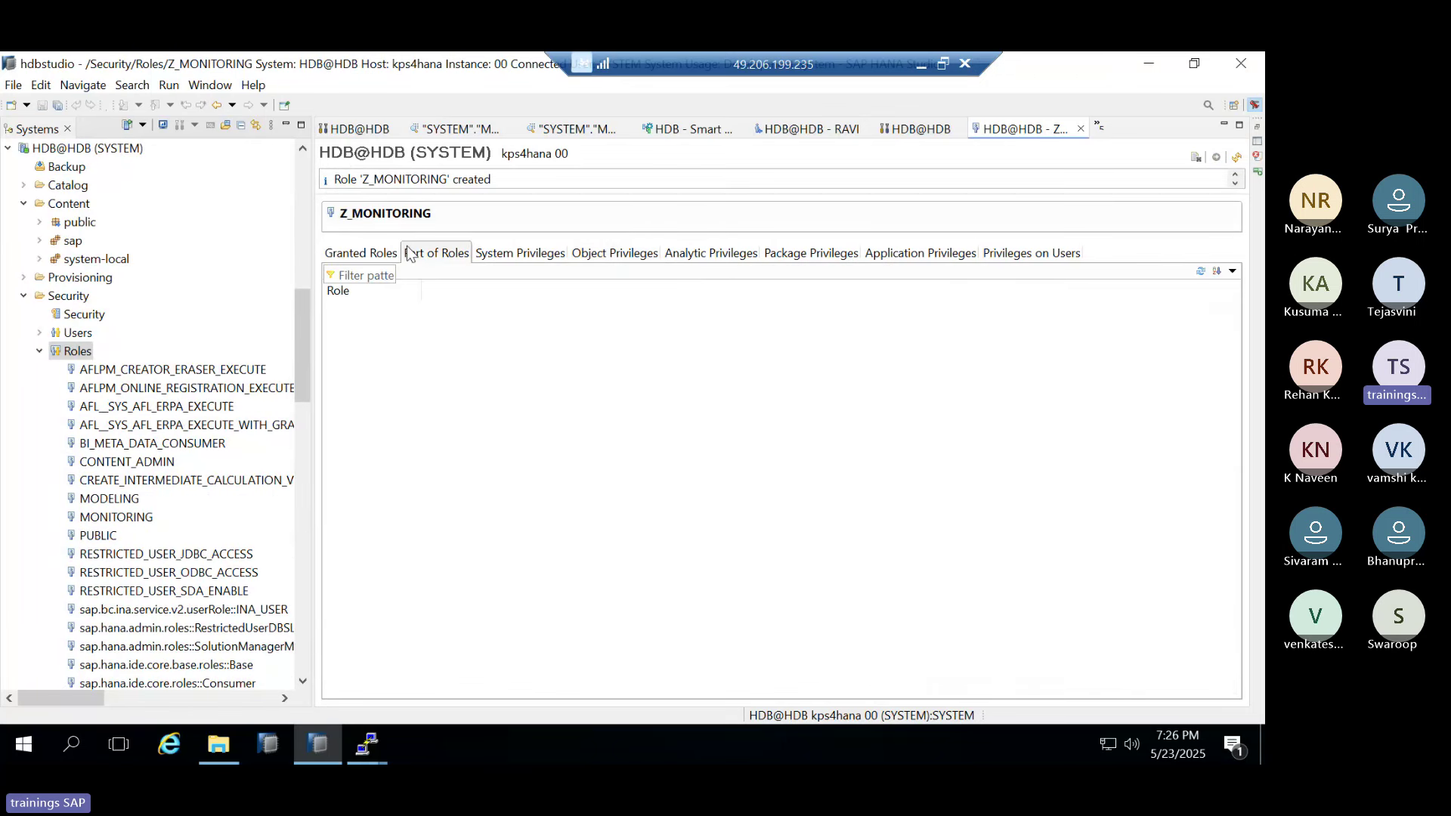
click(614, 253)
click(665, 255)
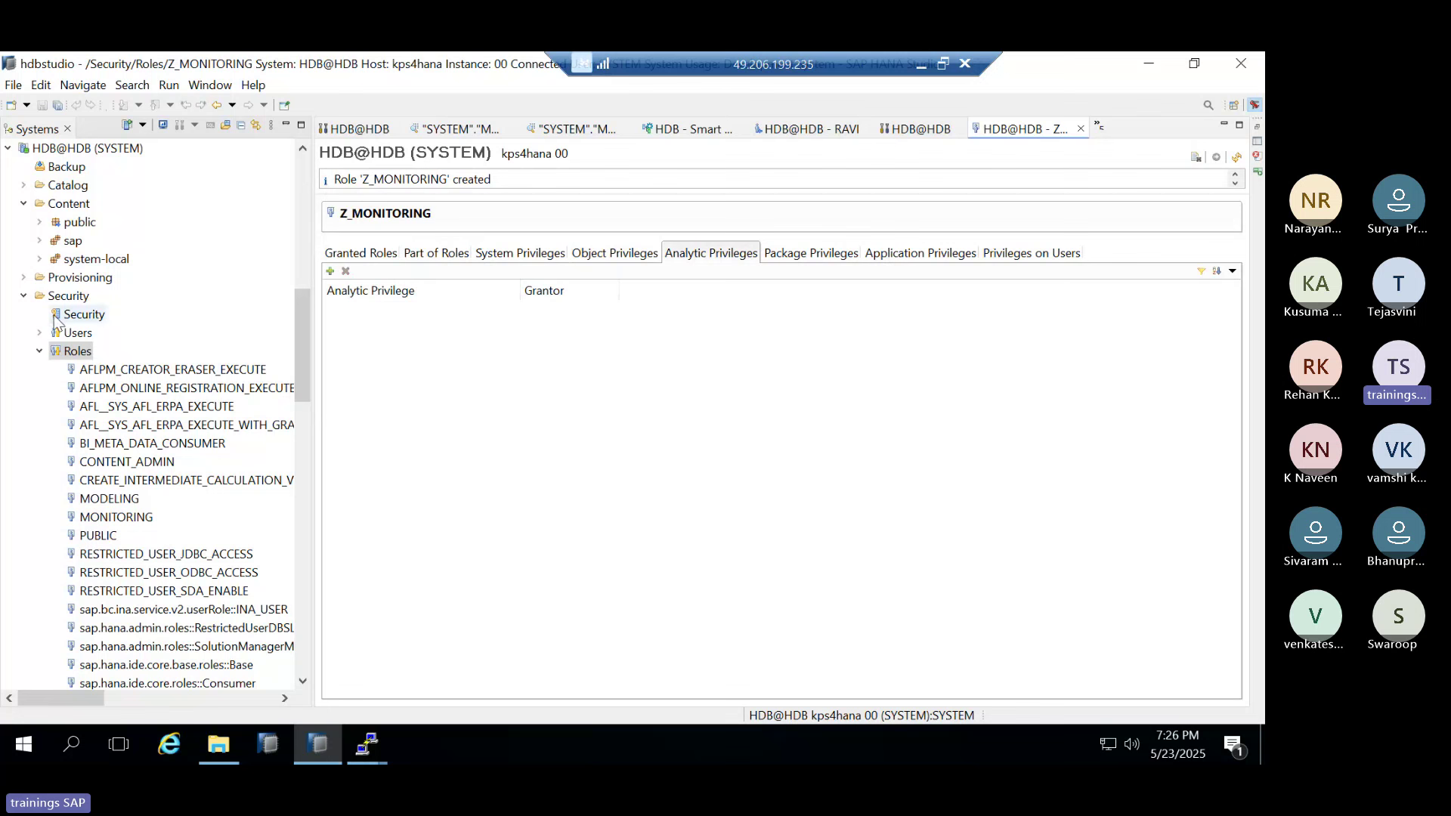
click(78, 334)
right_click(83, 341)
Start a new user RAVI1 and enter and confirm its password
click(129, 347)
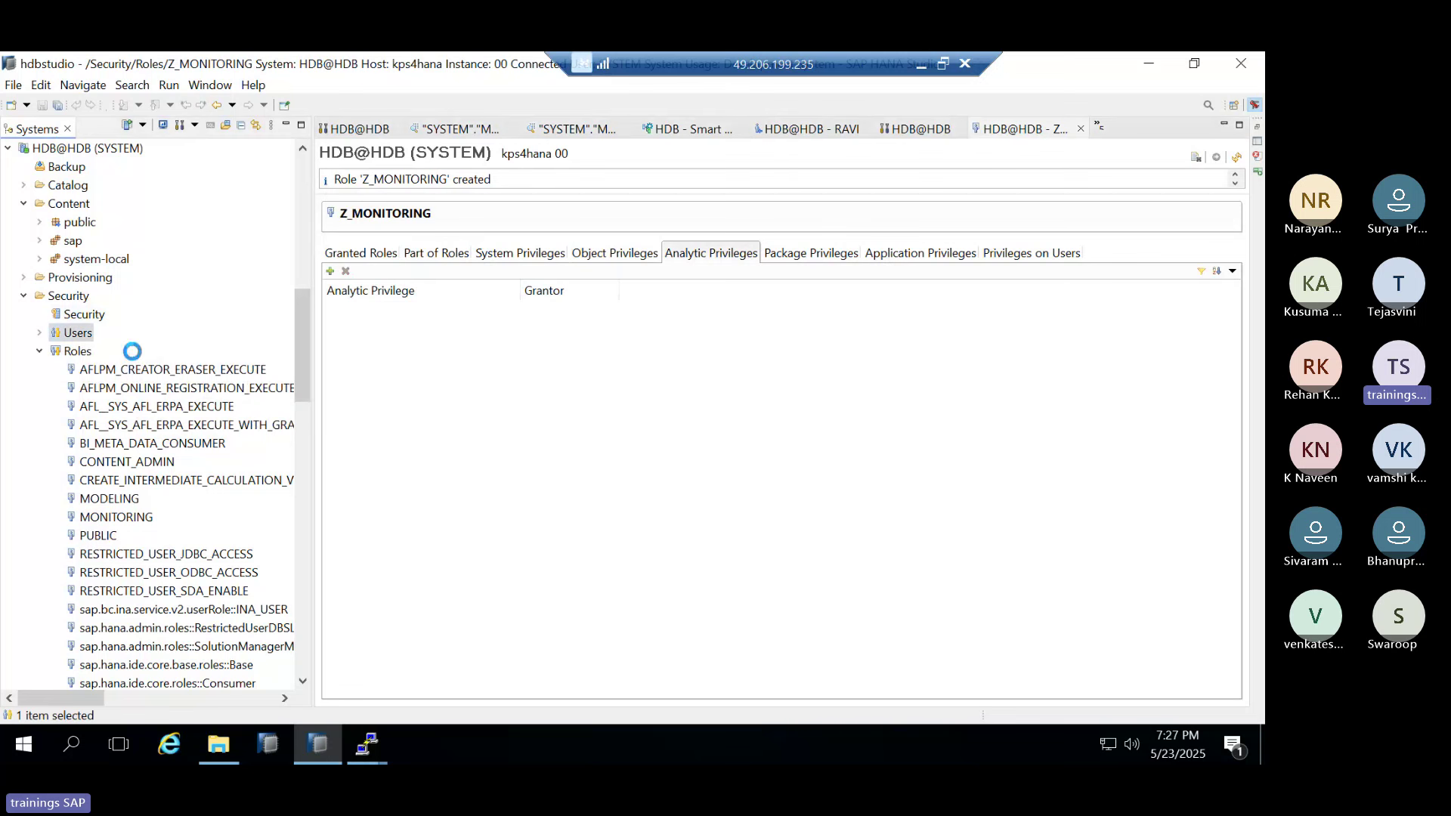
text(RAVI1)
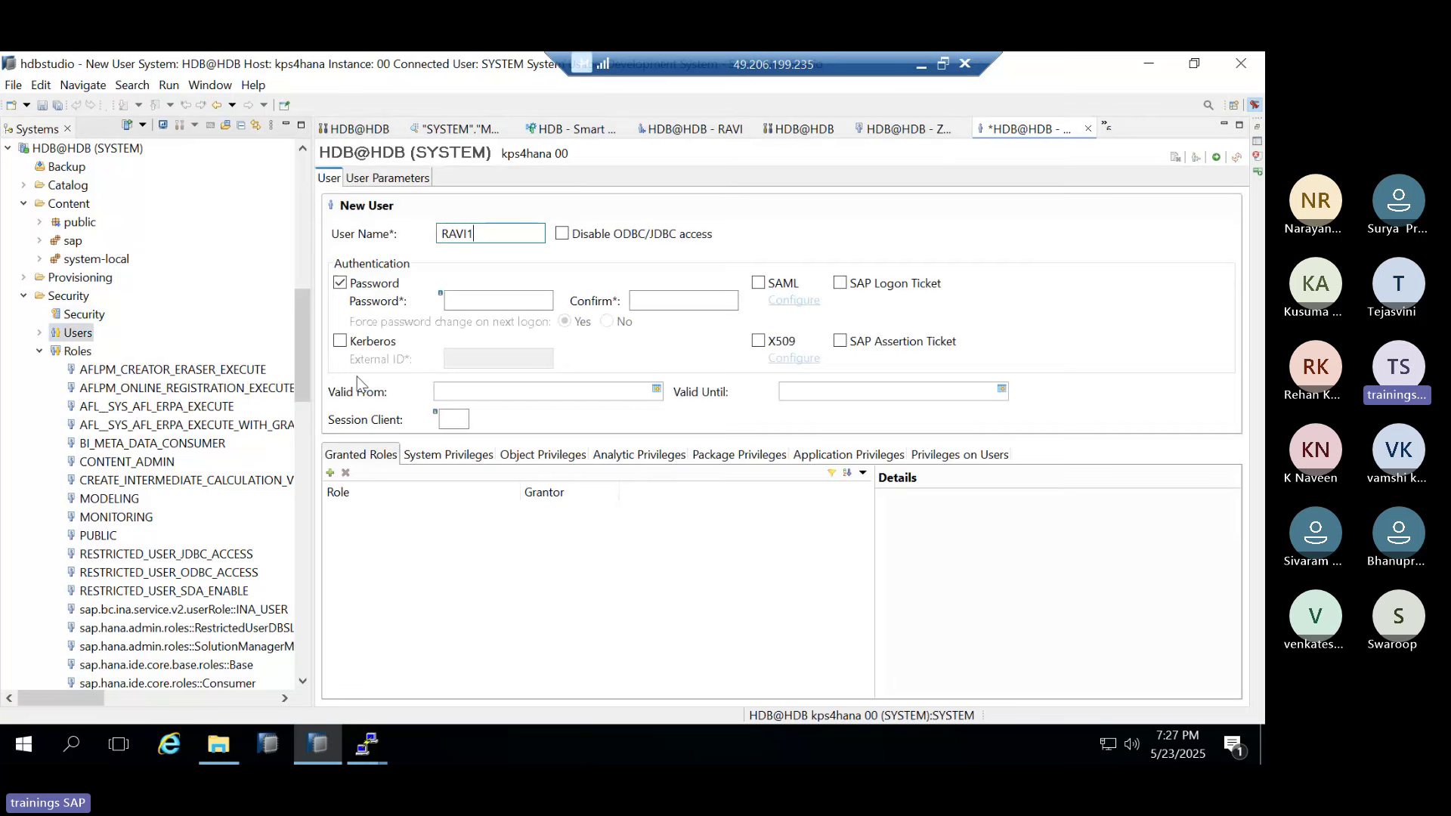
click(491, 302)
text(••••••••)
key(Tab)
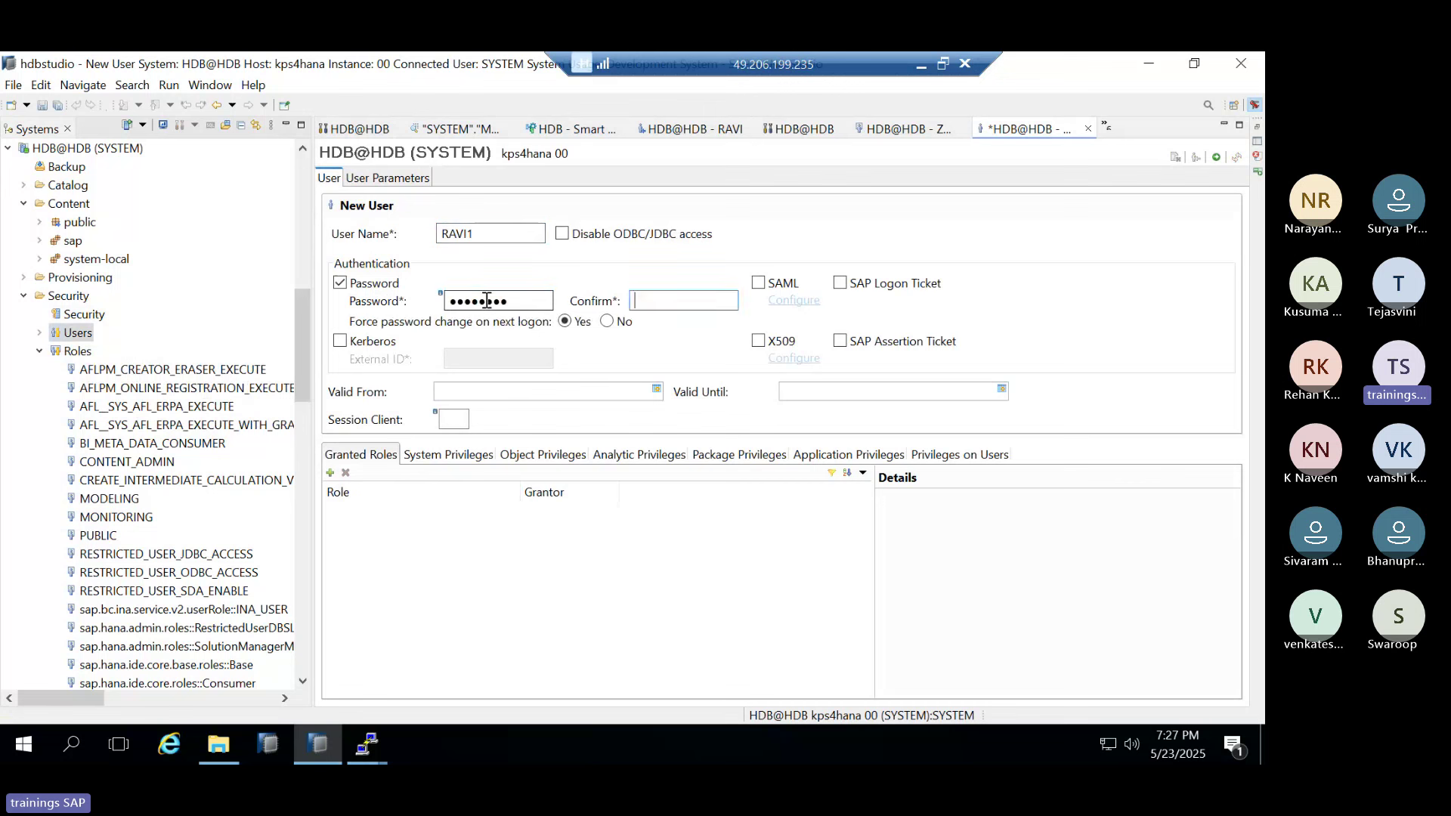
text(••••••••)
Grant the Z_MONITORING role to RAVI1
click(330, 473)
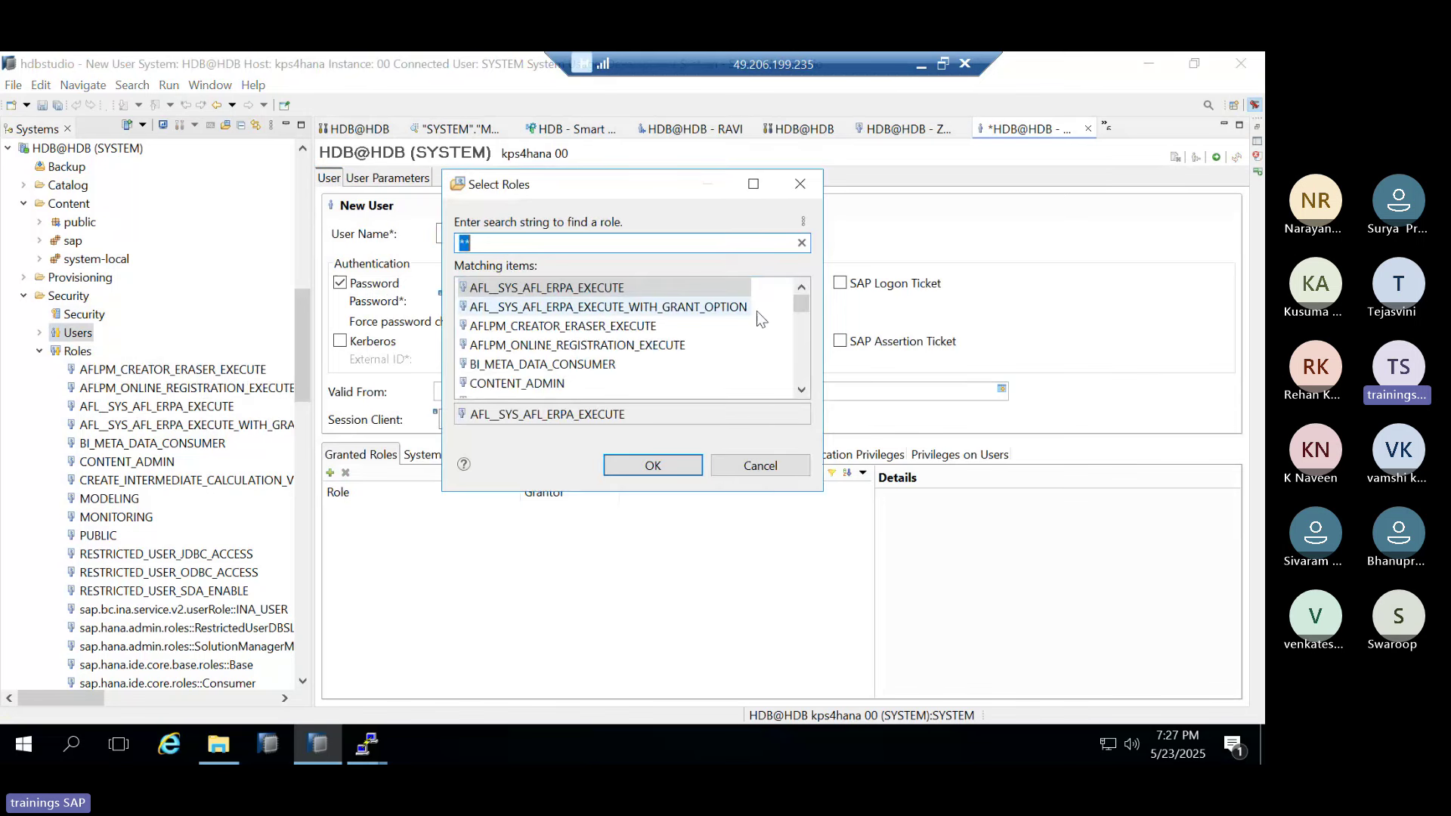
drag(803, 305, 806, 416)
click(546, 366)
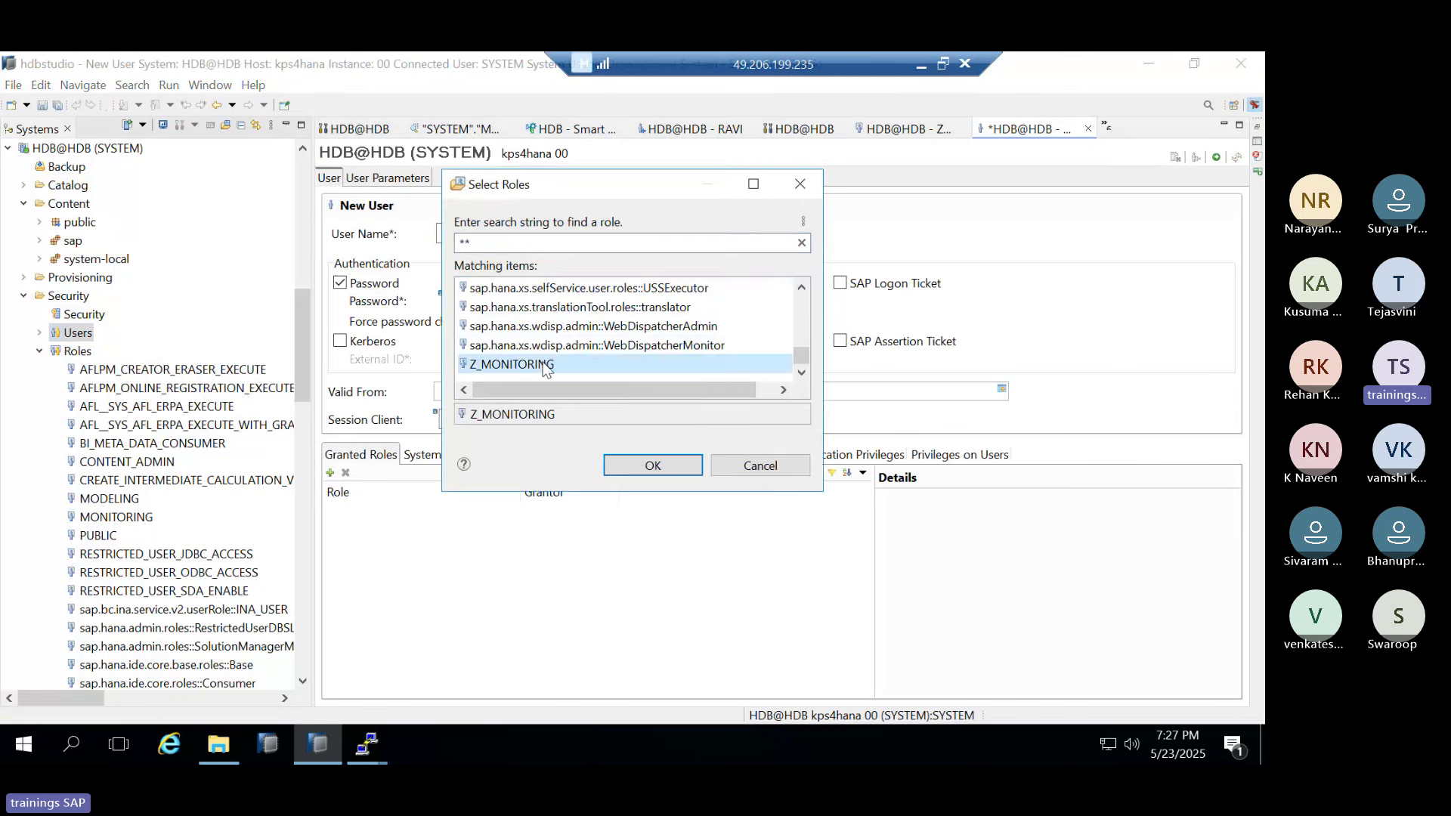
double_click(546, 366)
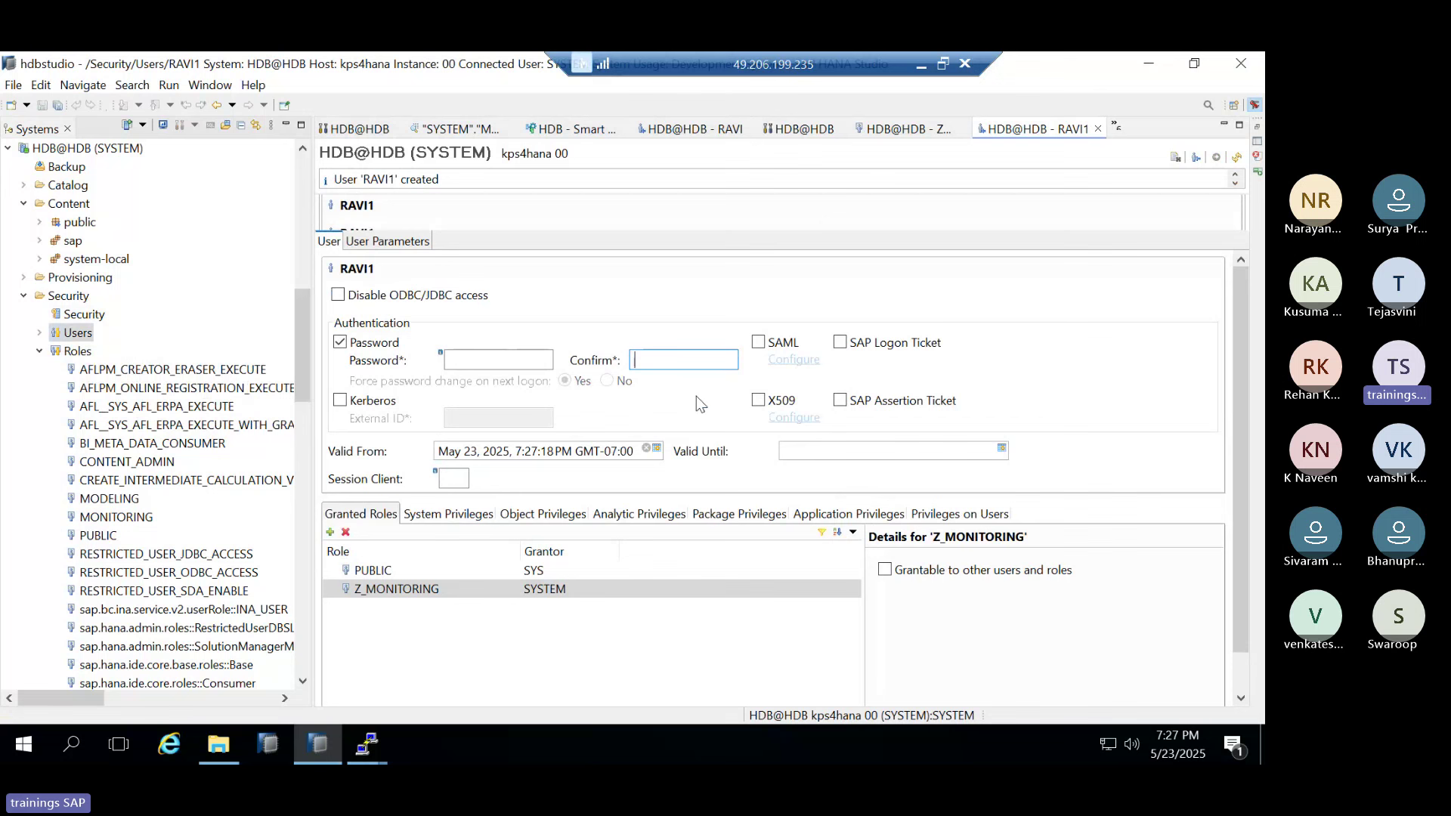
Review RAVI1's privilege tabs, then check Z_MONITORING's granted roles and close its editor
click(488, 514)
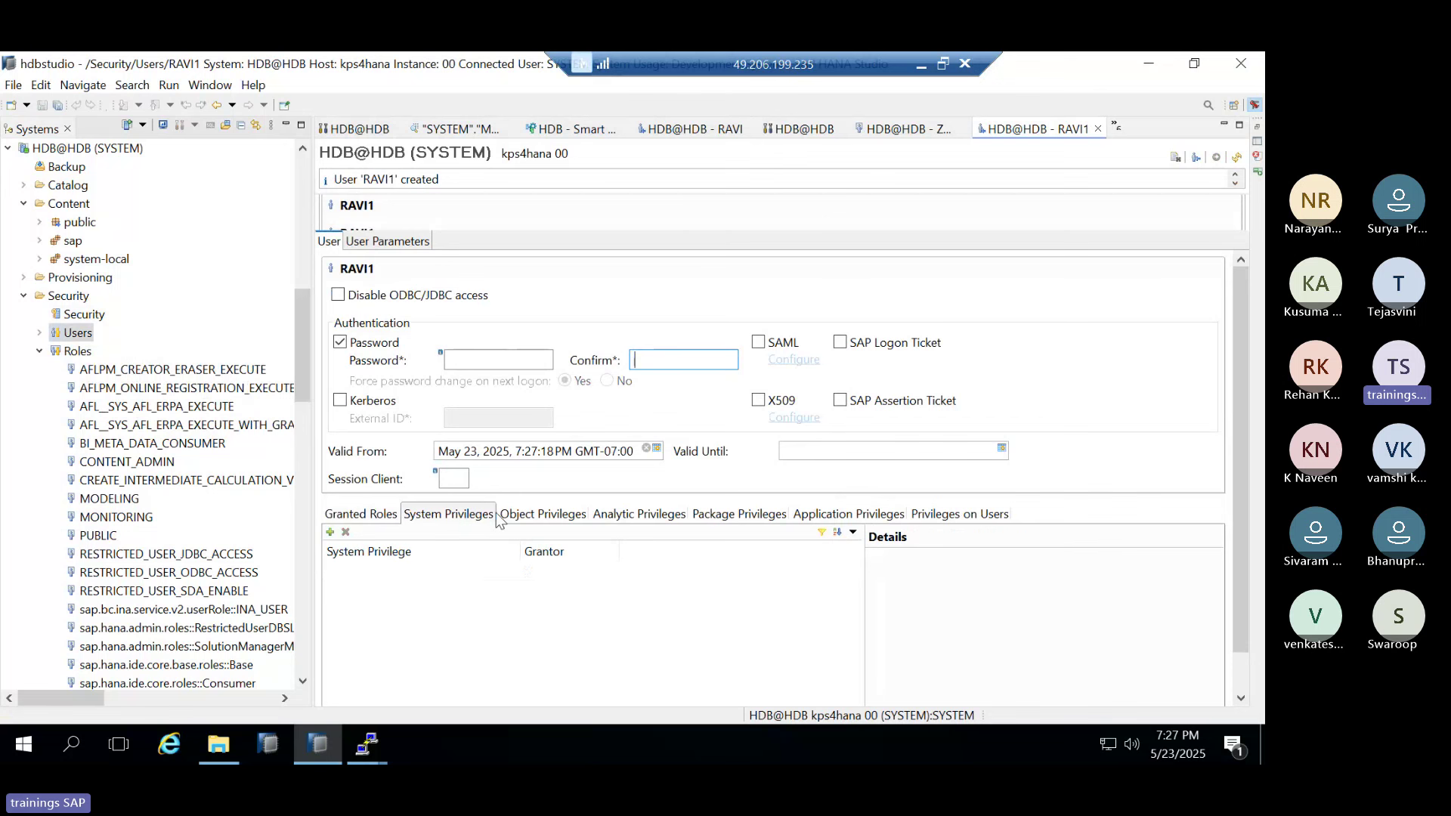
click(568, 517)
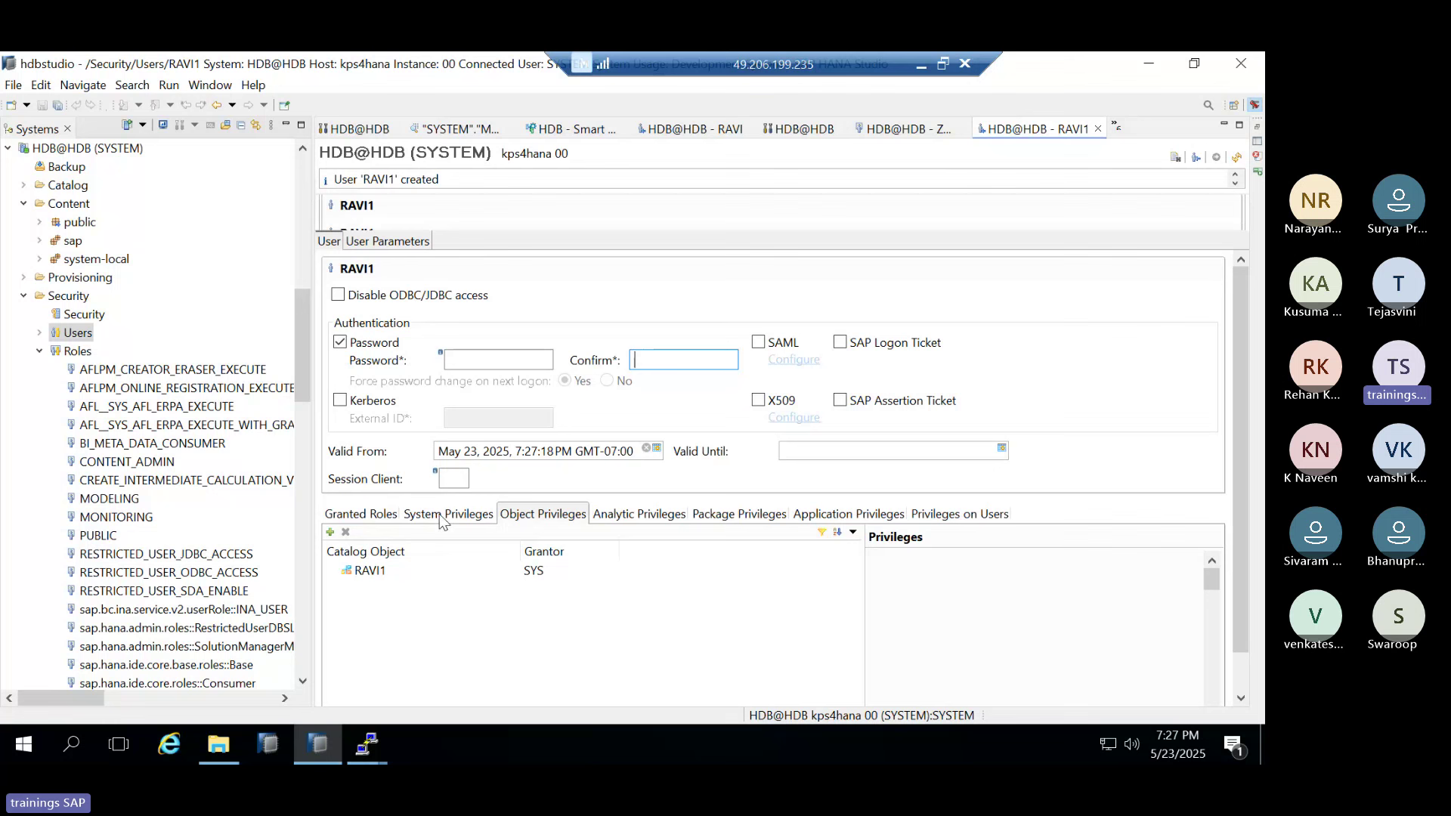
click(439, 514)
click(530, 514)
click(631, 514)
click(739, 514)
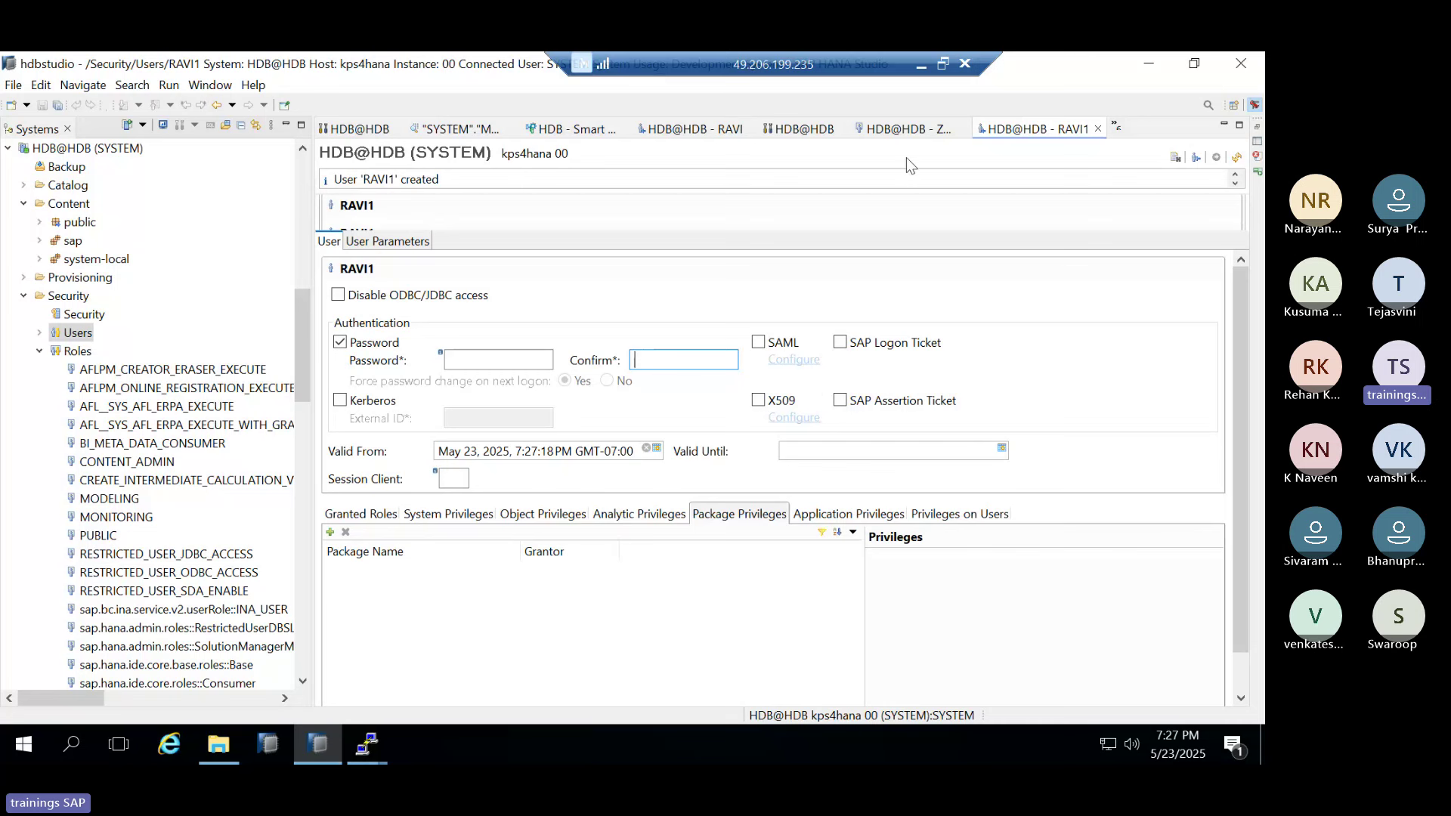
click(907, 130)
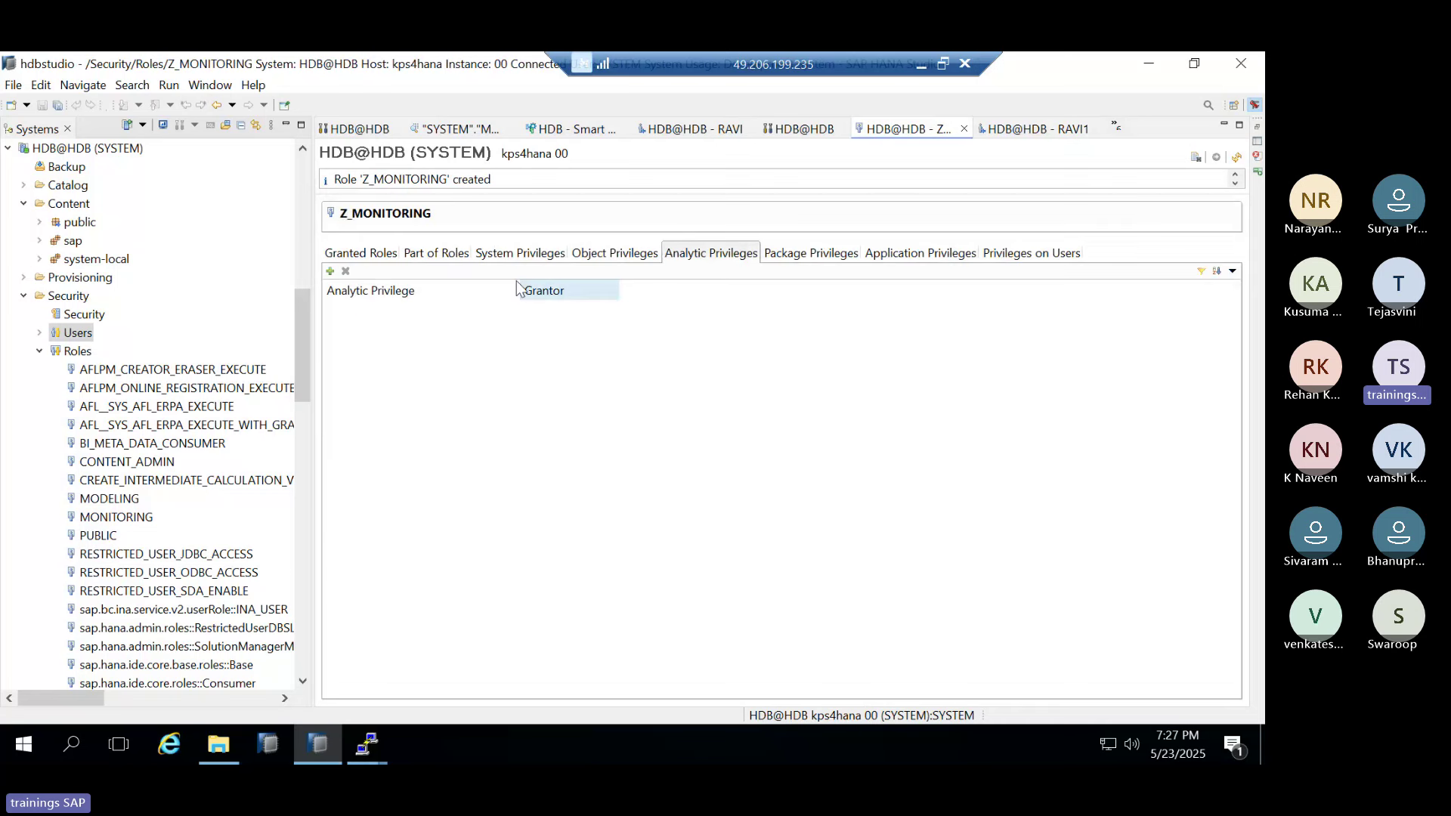
click(340, 254)
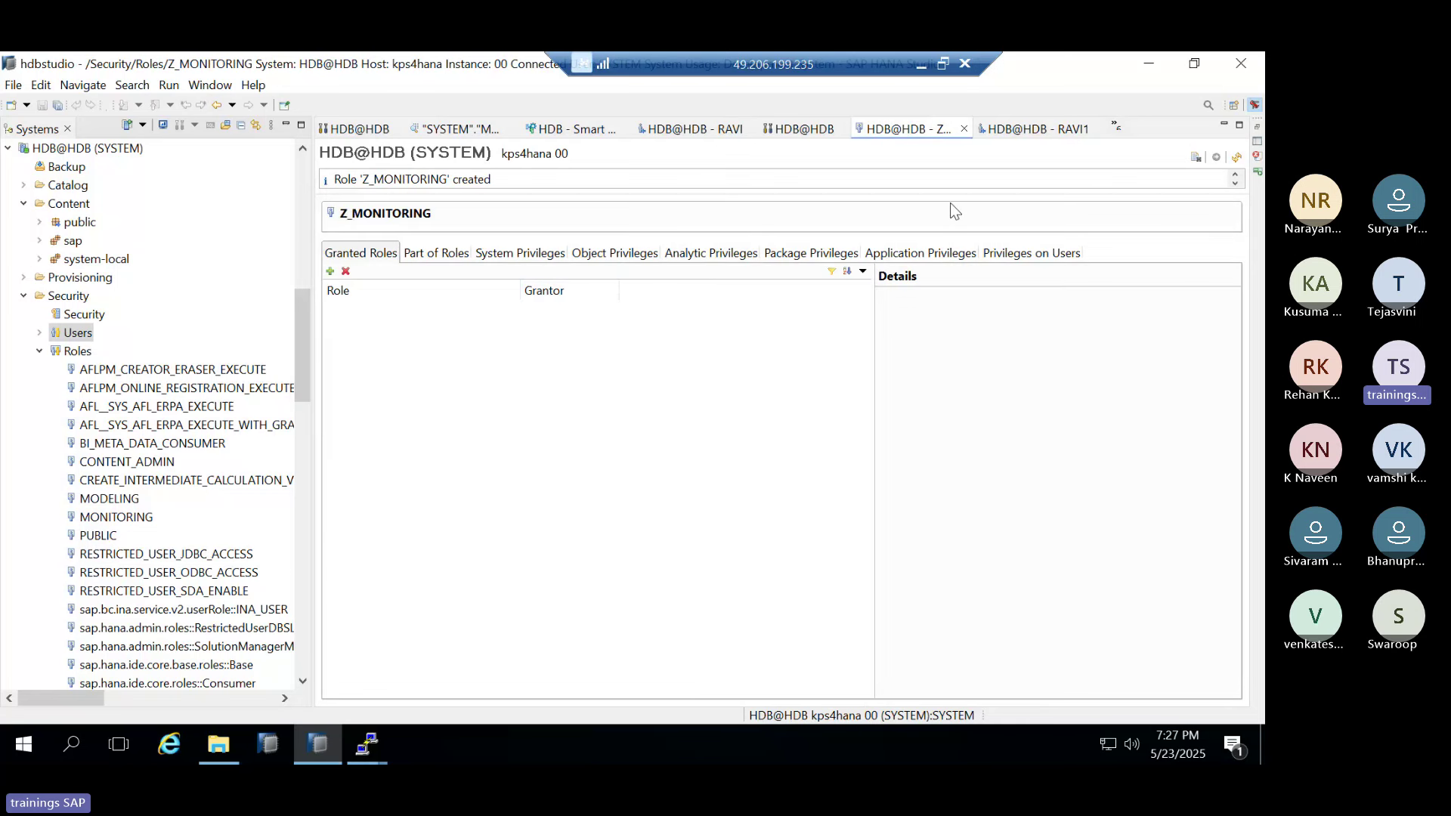
click(965, 129)
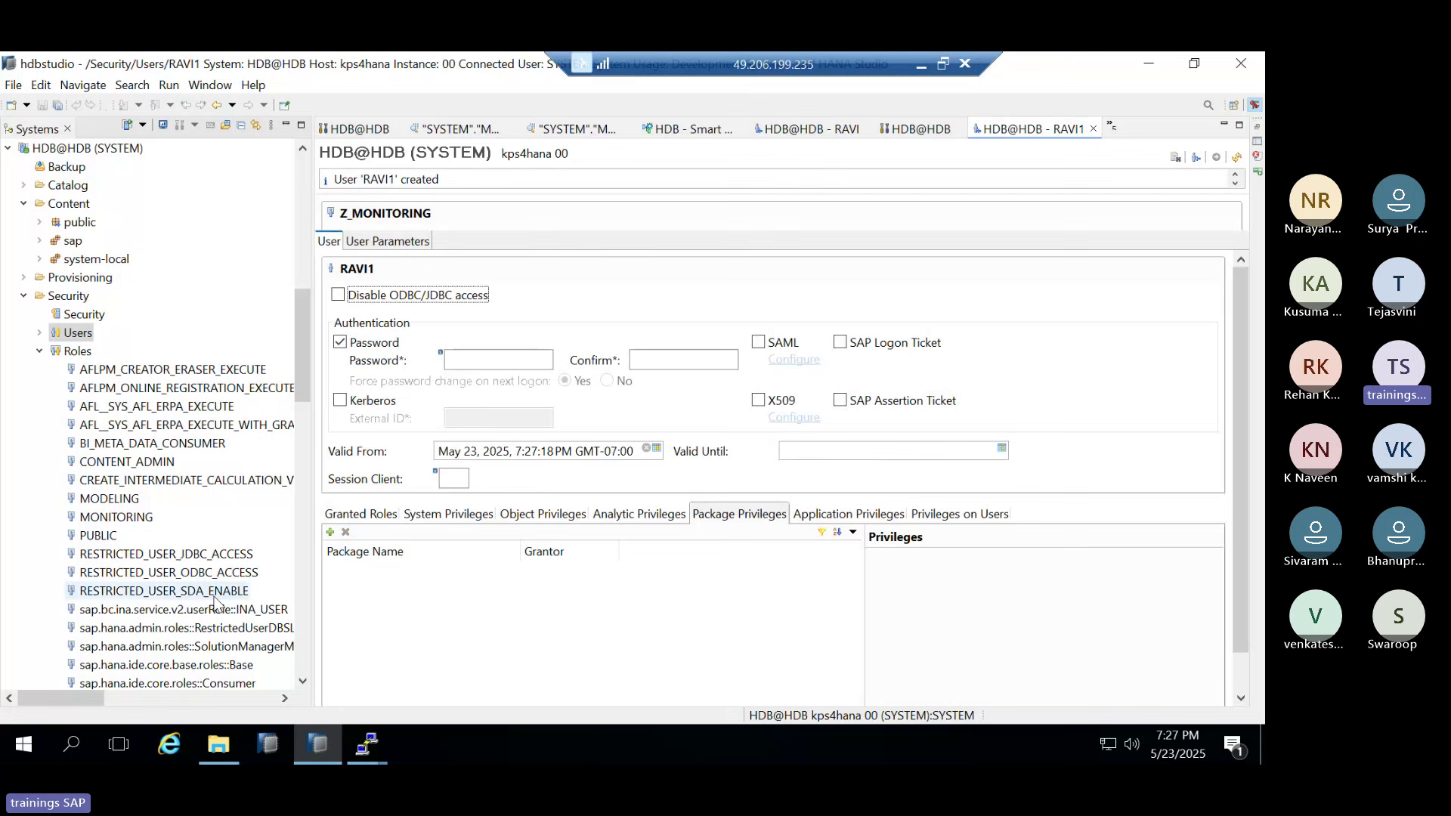
Recheck RAVI1's system, object and analytic privileges
click(457, 515)
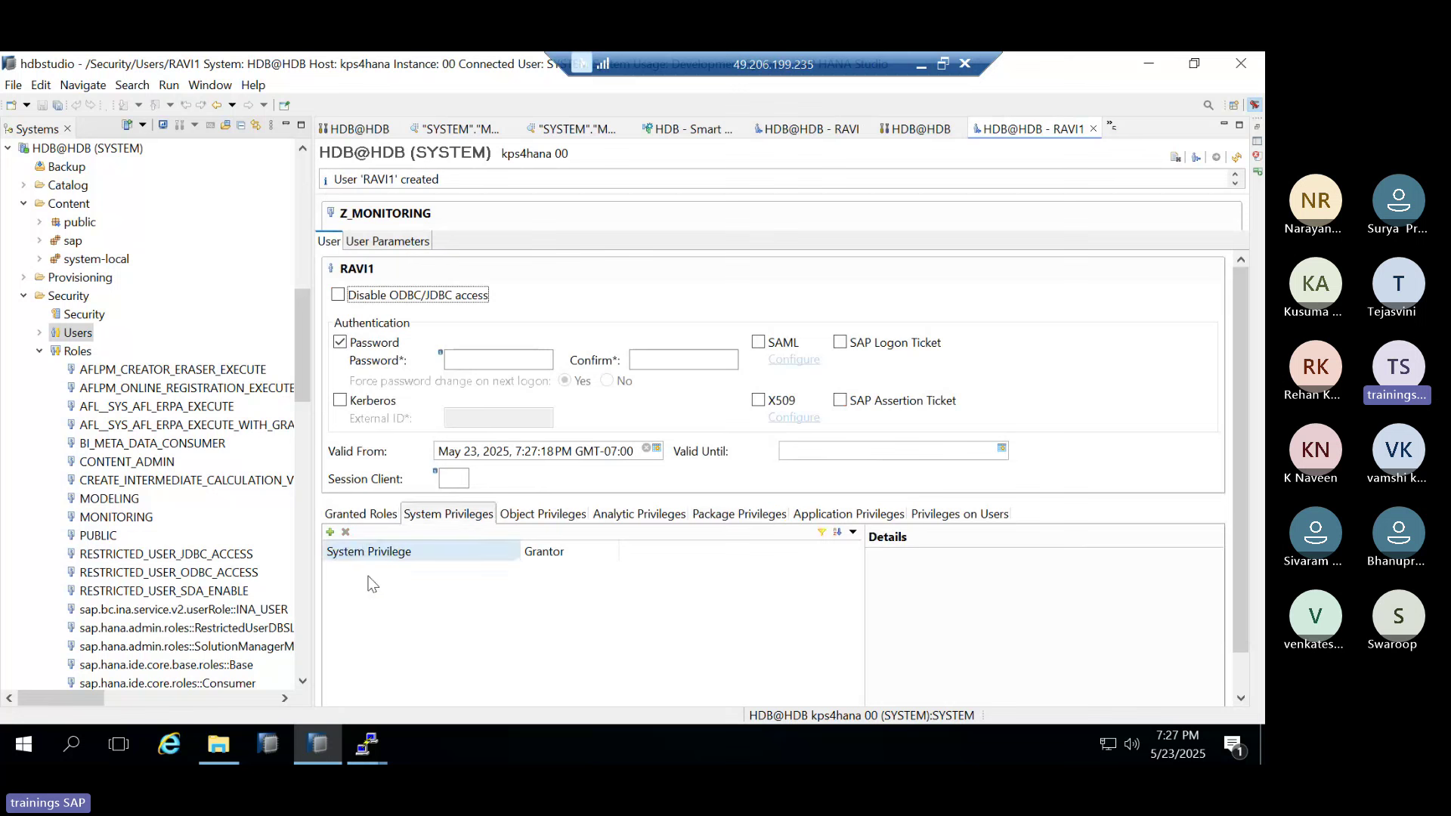
click(531, 516)
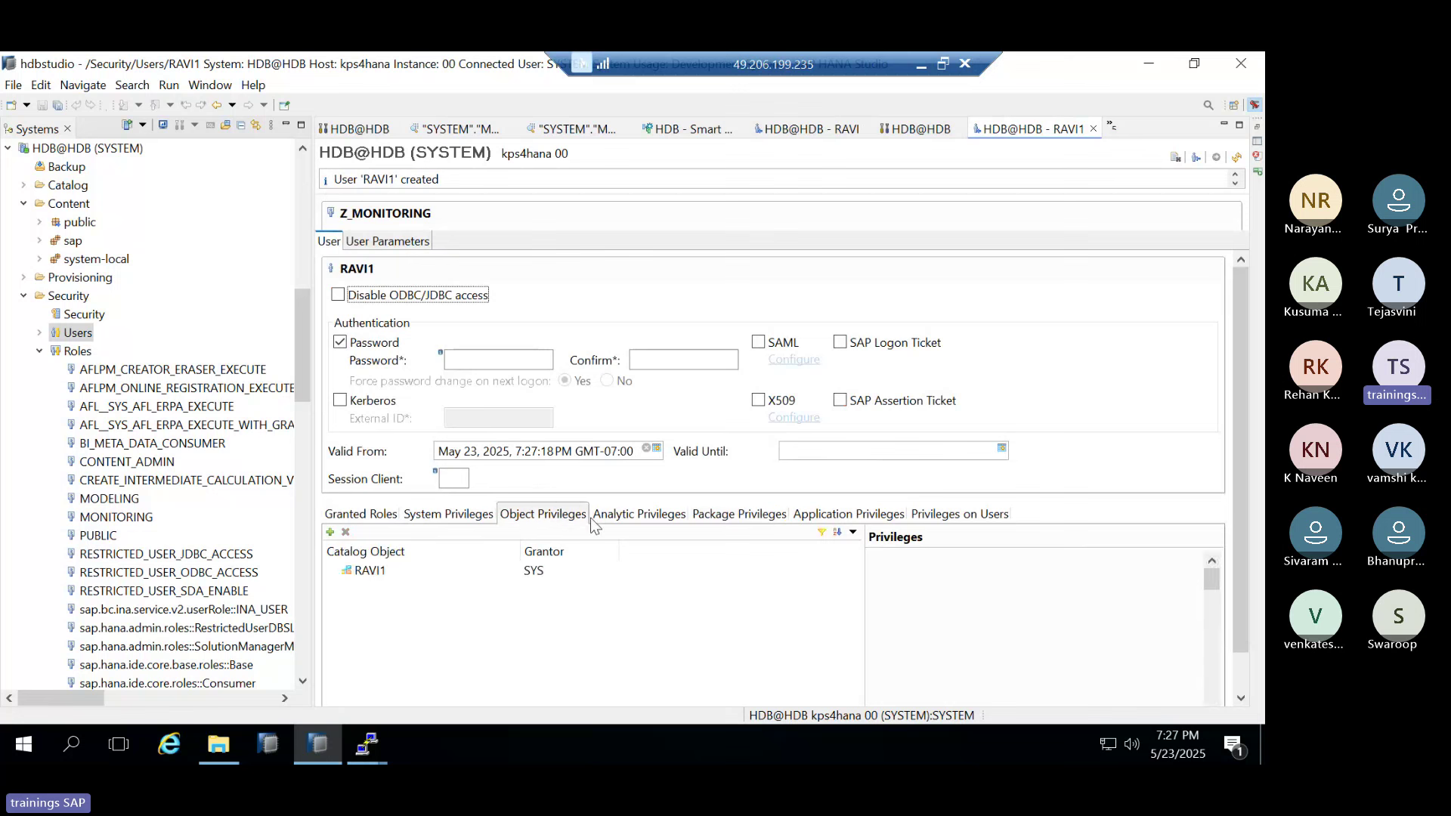
click(642, 520)
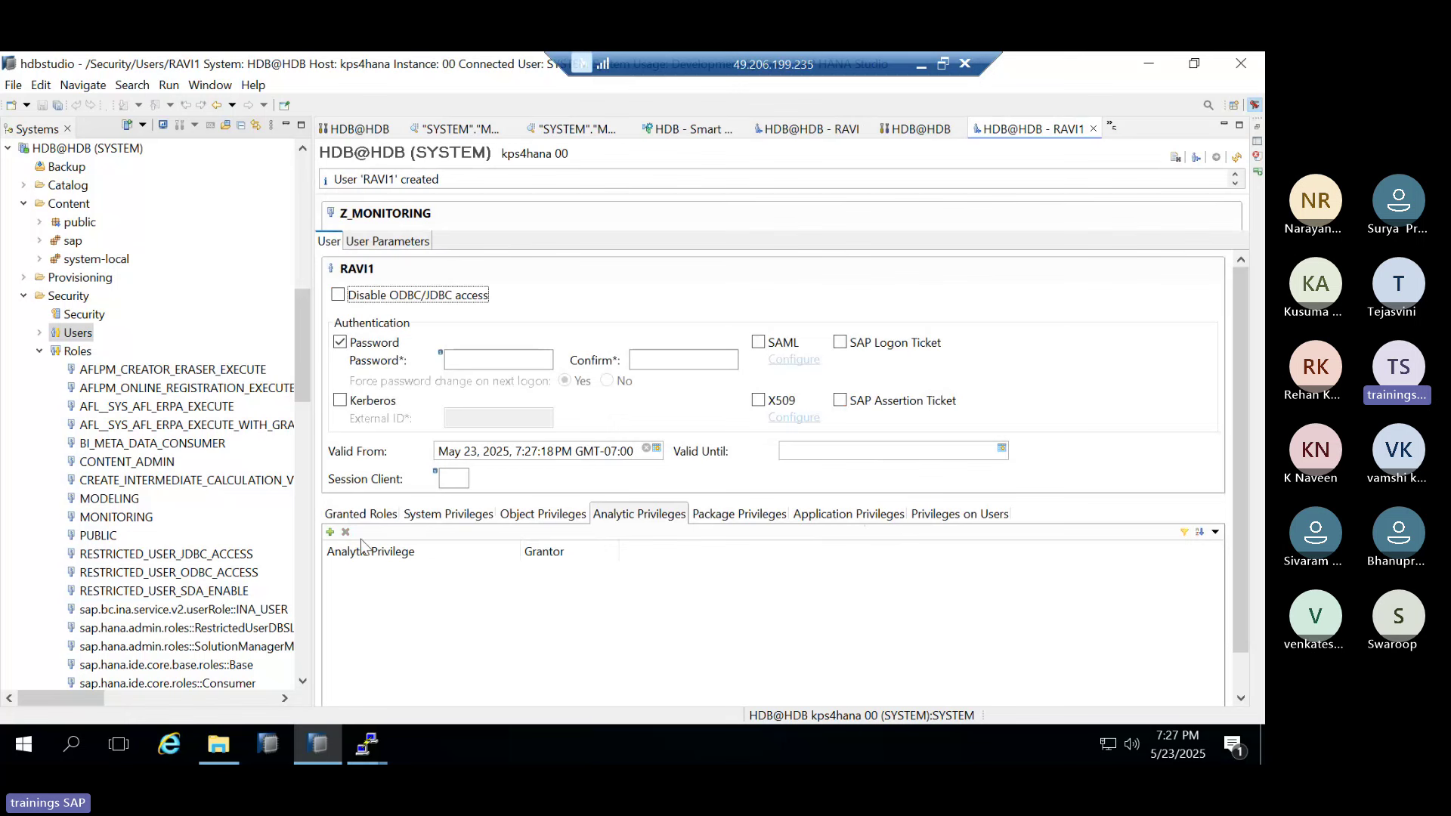
scroll(197, 559, down, 6)
scroll(197, 559, up, 3)
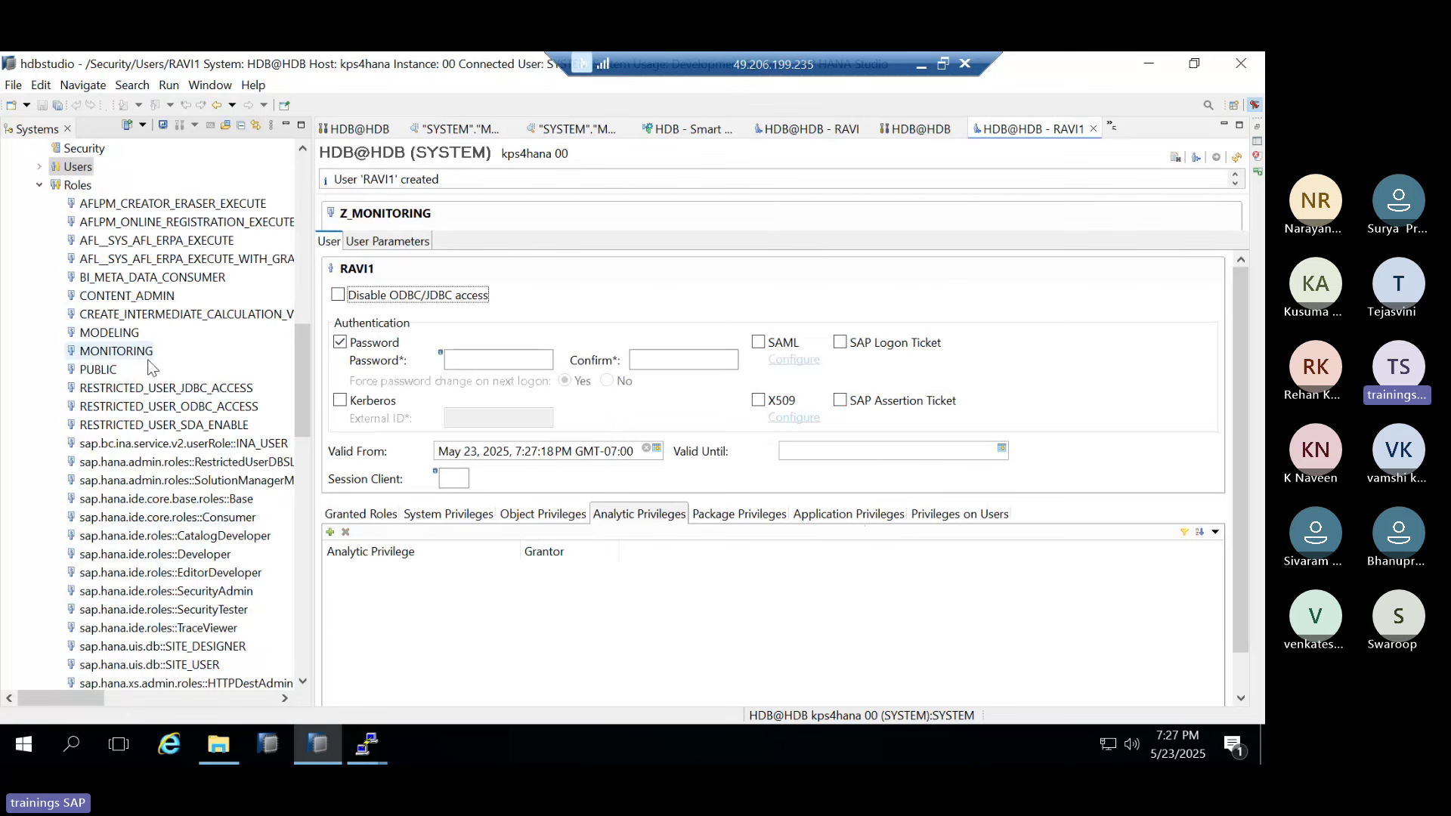
scroll(152, 423, down, 15)
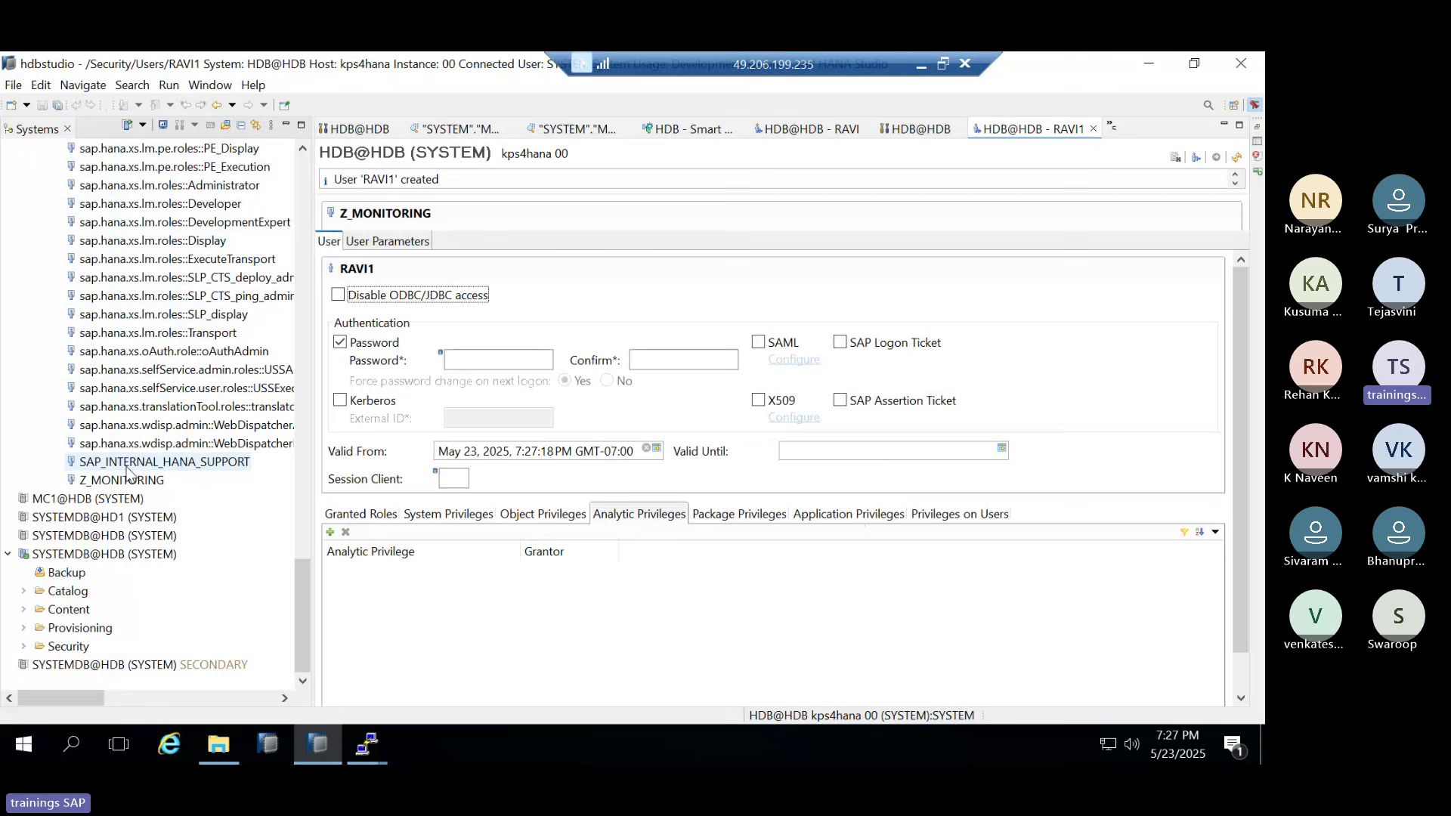
scroll(133, 473, up, 5)
scroll(134, 473, up, 15)
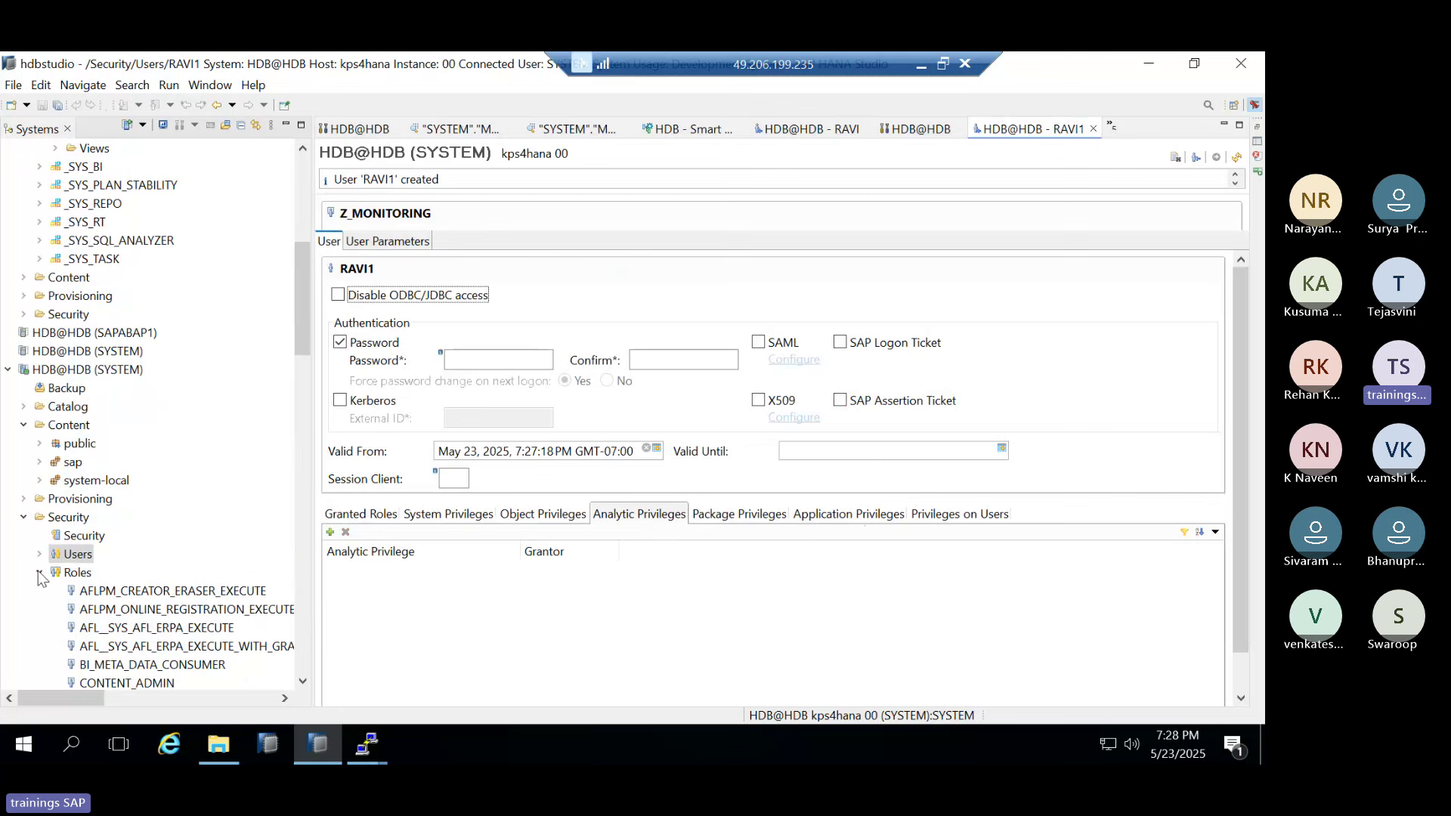
Collapse Roles and browse the Users list, selecting SYSTEM, then collapse Users
click(39, 573)
click(40, 554)
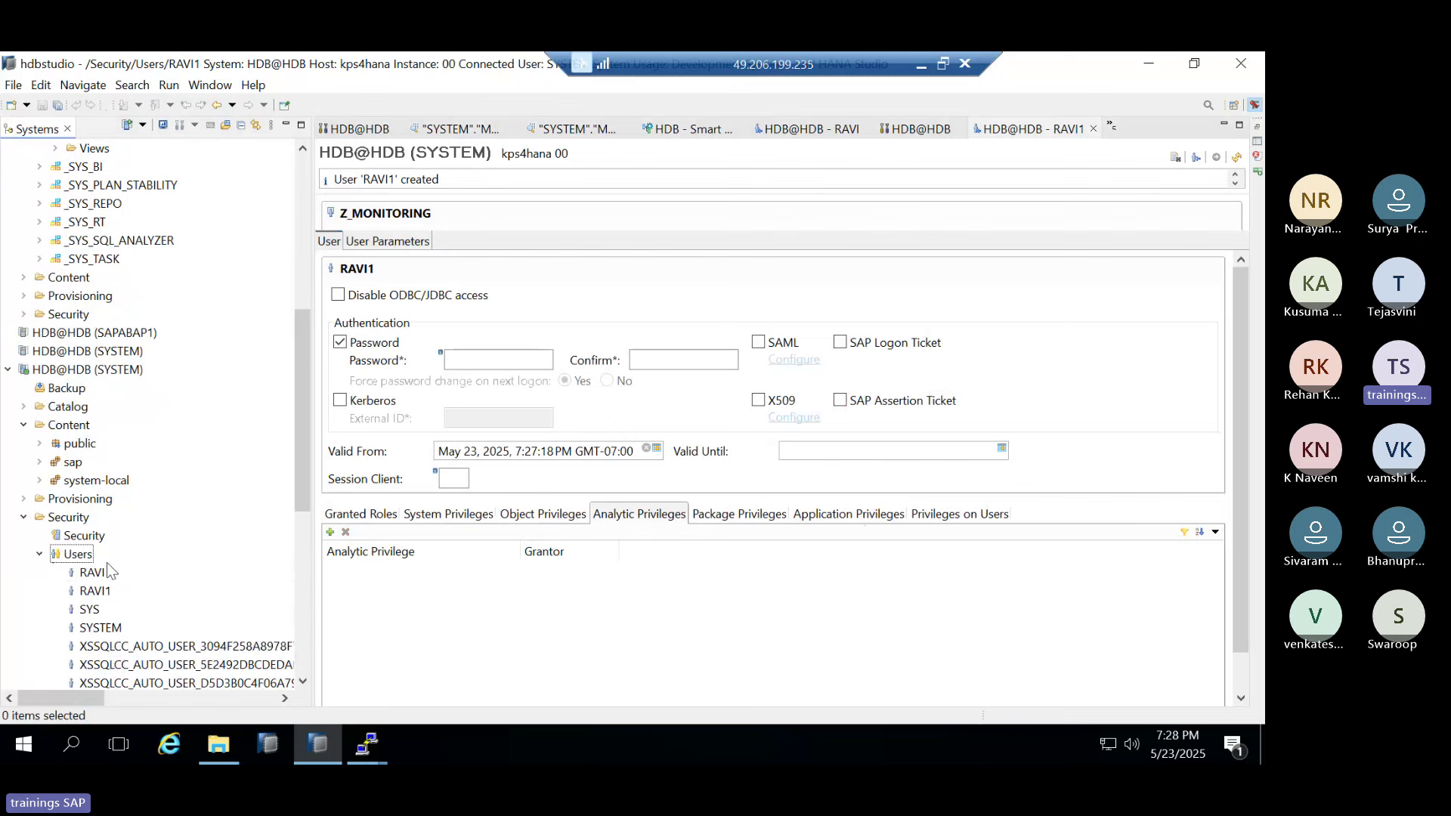
scroll(107, 562, down, 2)
click(98, 512)
scroll(102, 527, down, 2)
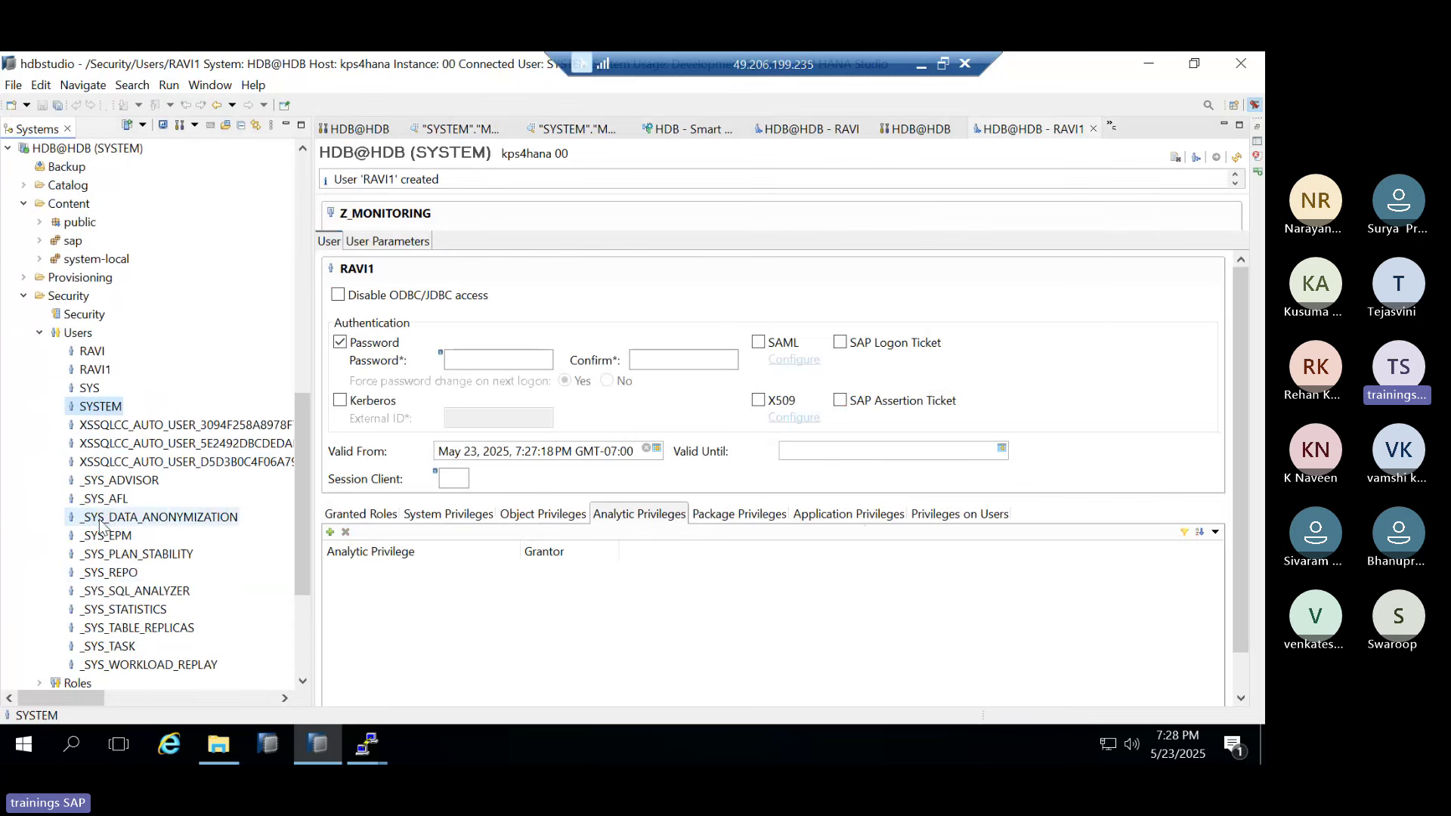
scroll(102, 522, down, 1)
scroll(105, 515, up, 2)
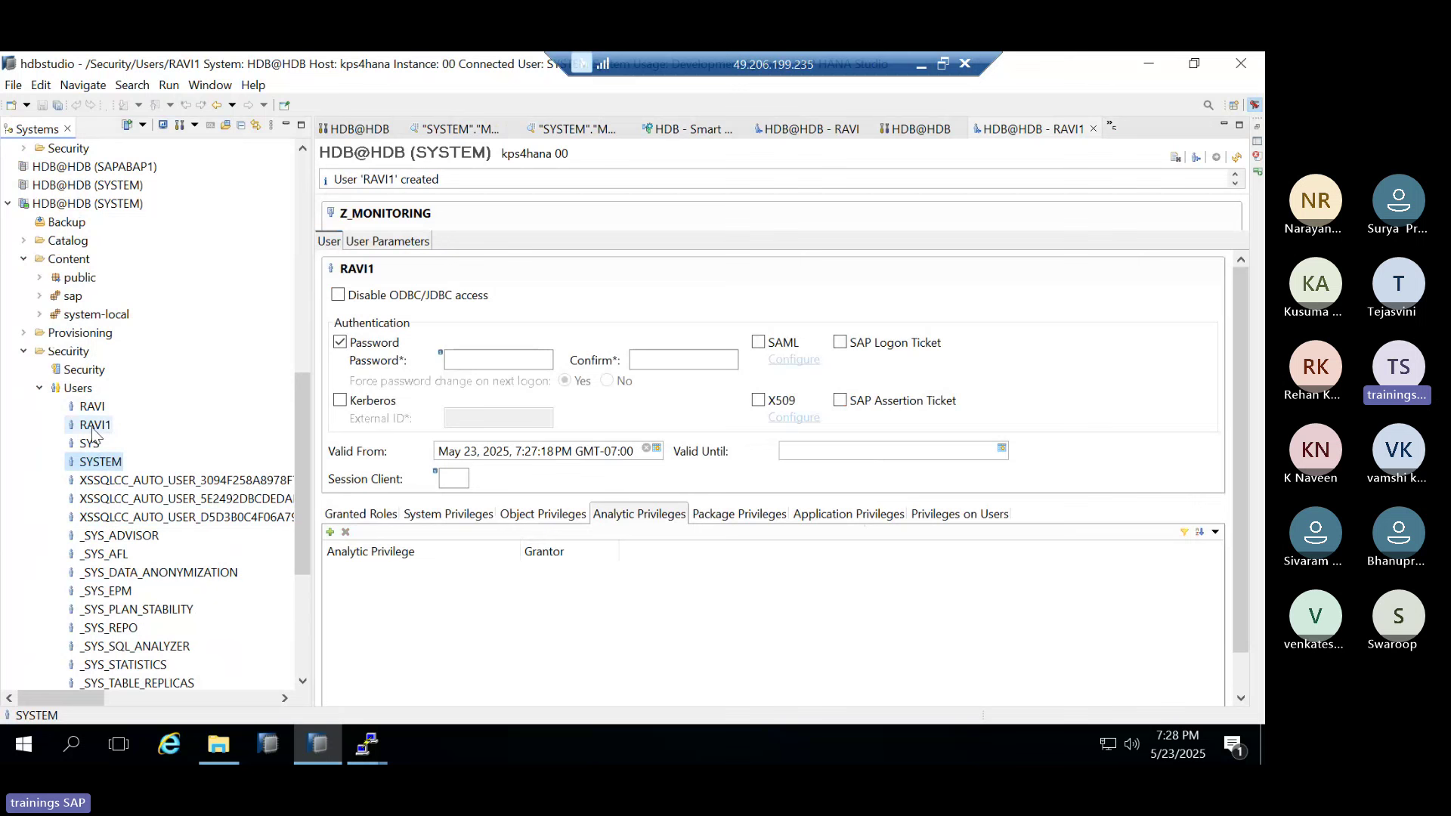
click(40, 389)
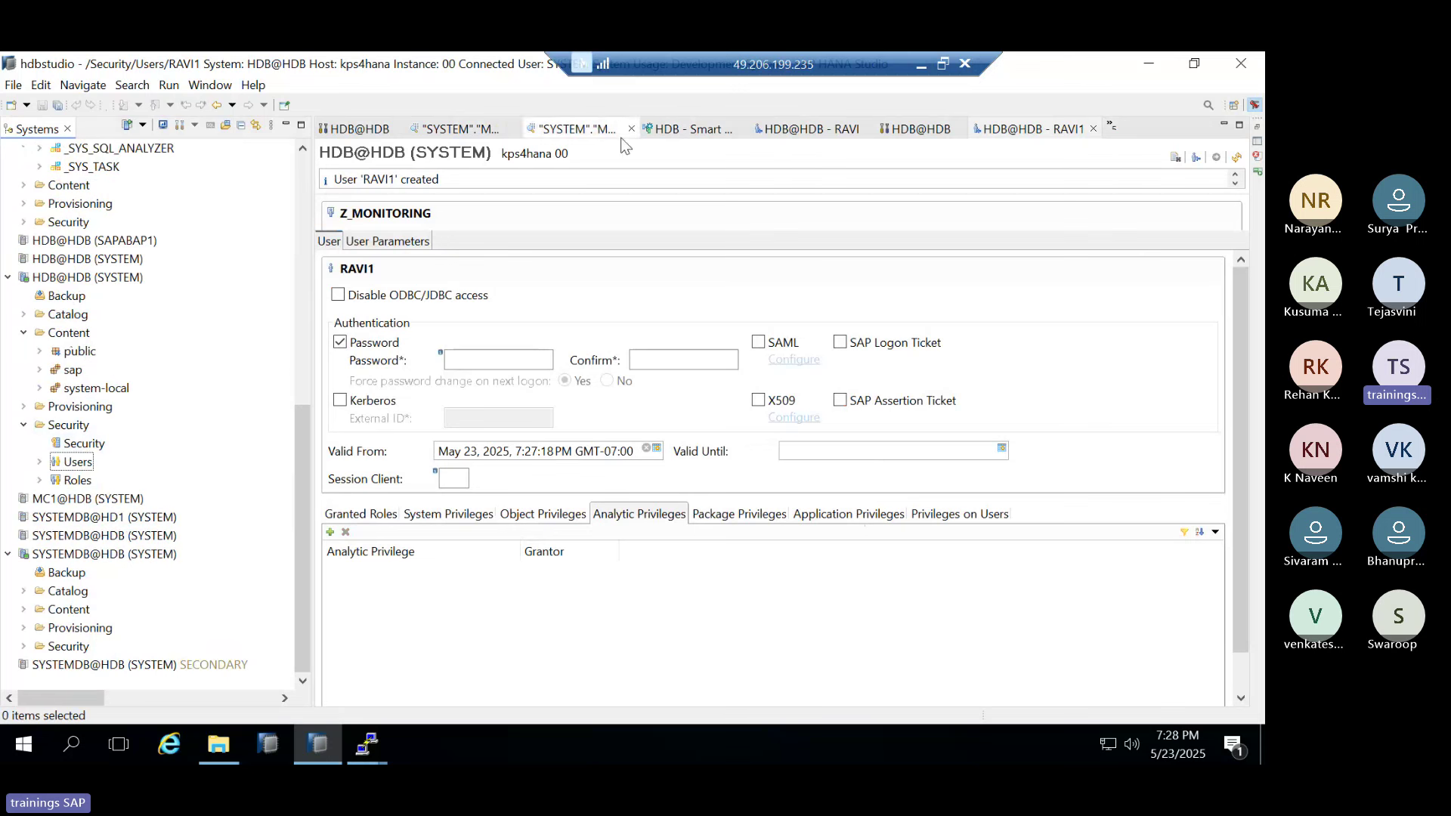
Close the Smart Data Access view and all the data preview editors
click(706, 134)
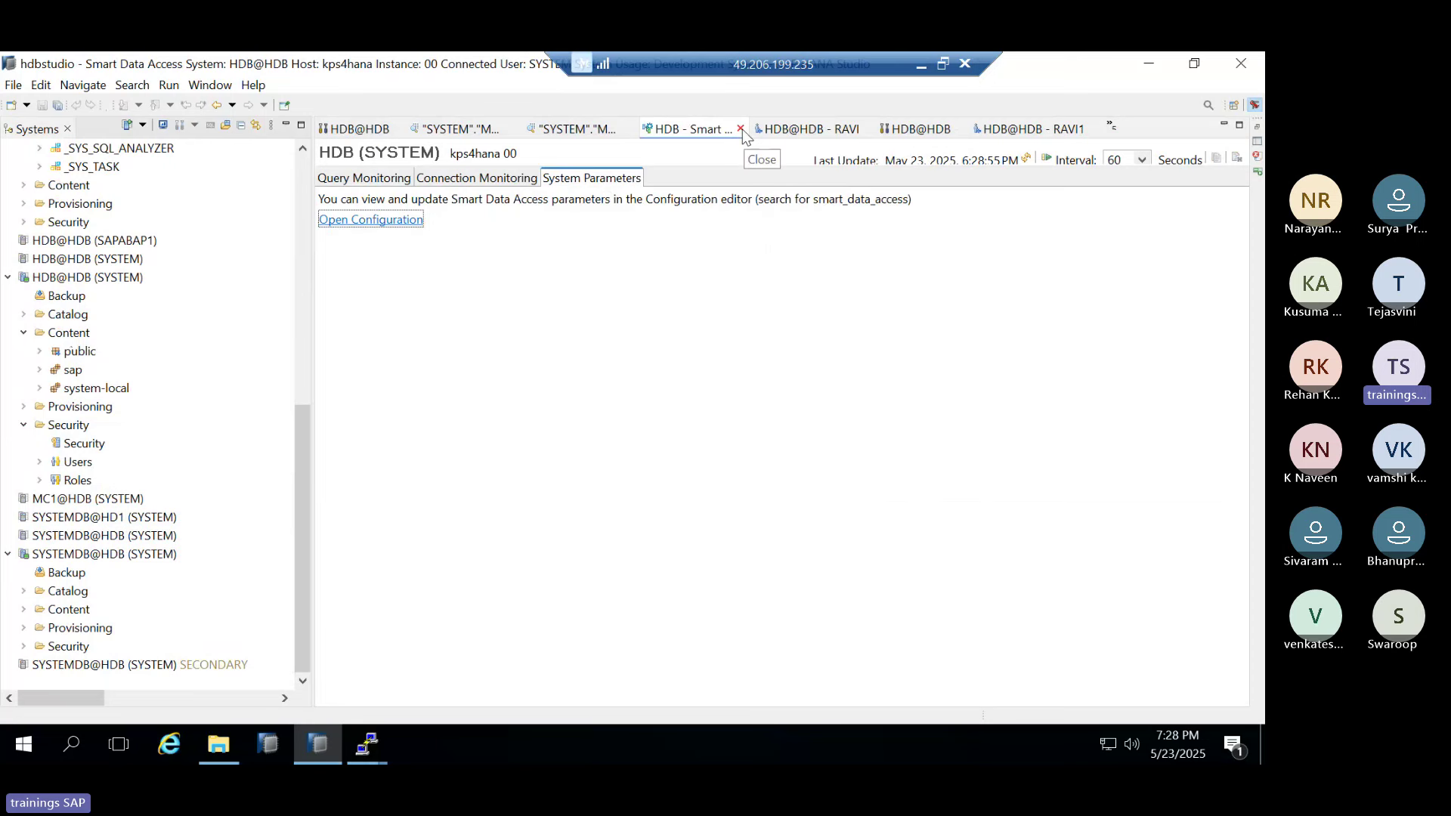
click(741, 130)
click(725, 130)
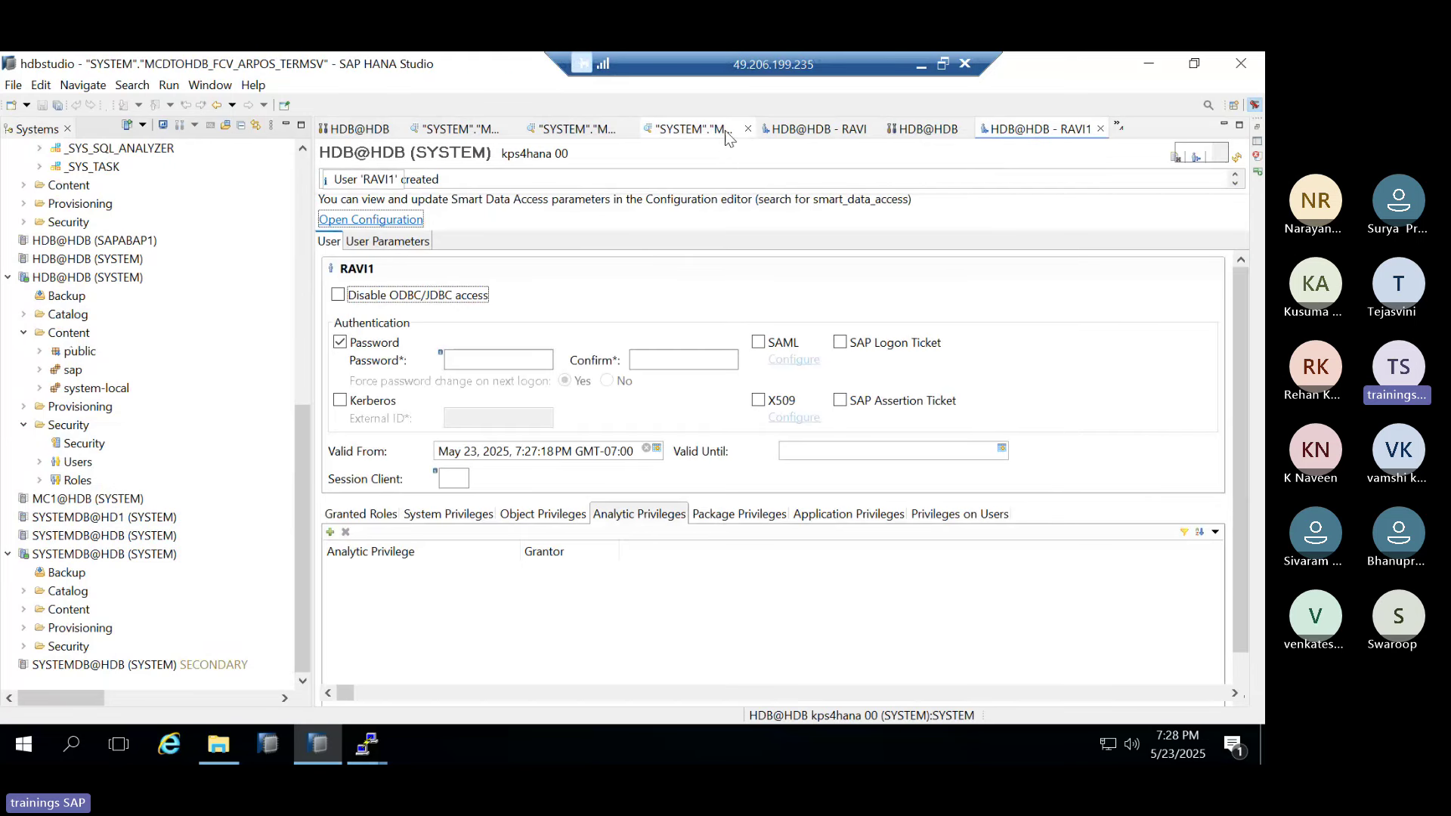
click(747, 133)
click(756, 132)
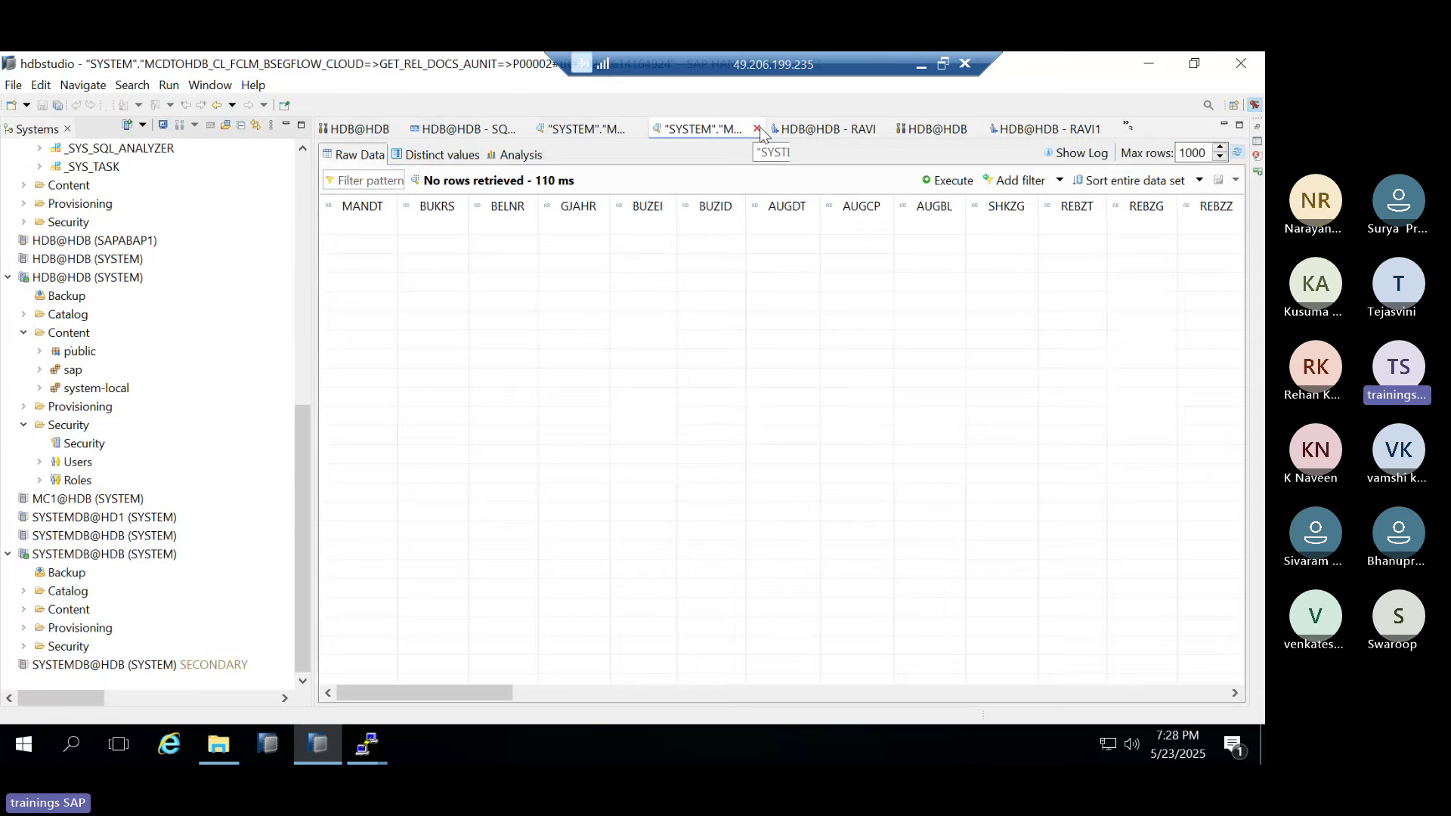
click(755, 130)
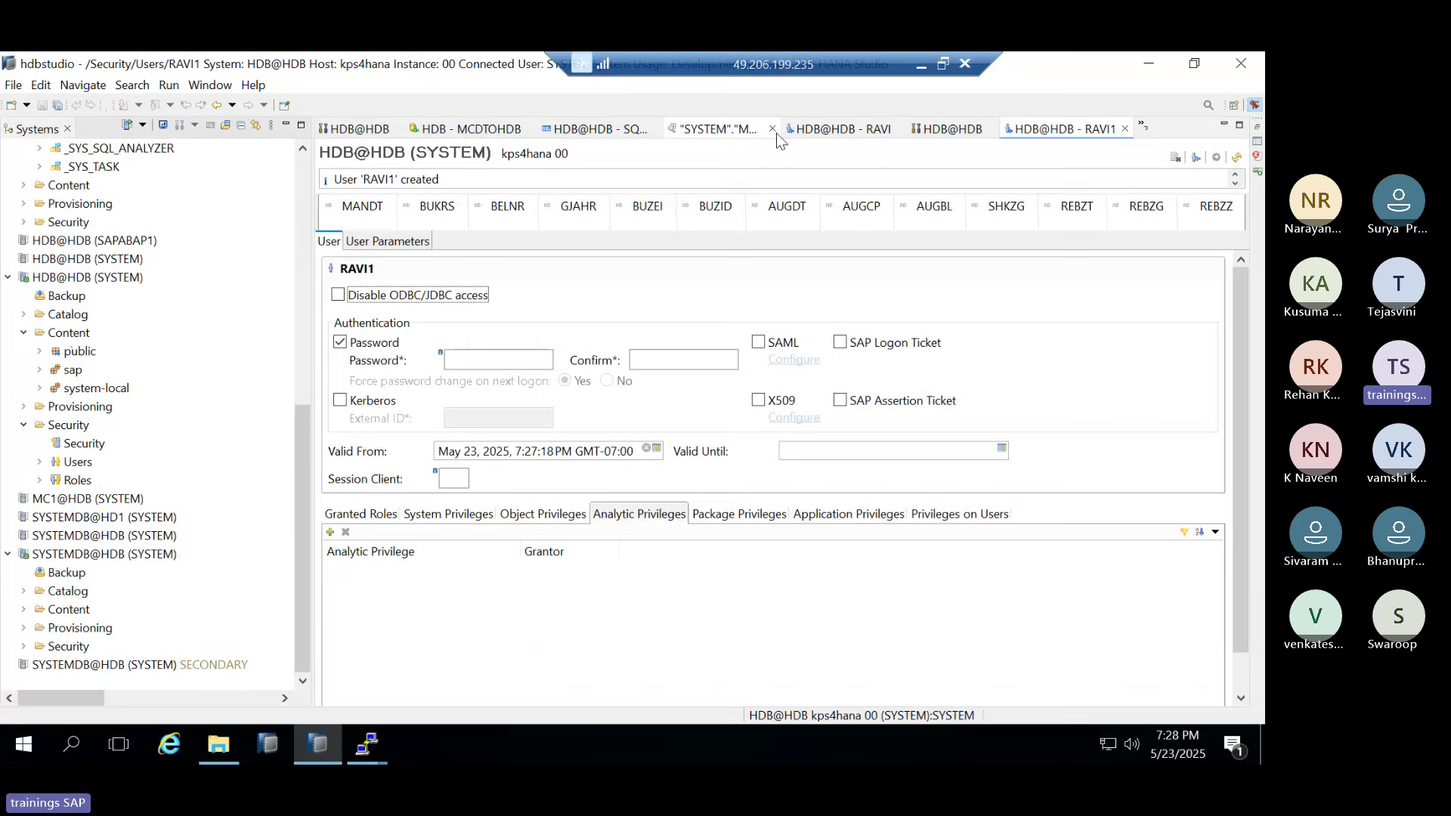
click(777, 133)
click(774, 130)
Close the SQL console, MCDTOHDB, RAVI and RAVI1 editors
click(779, 130)
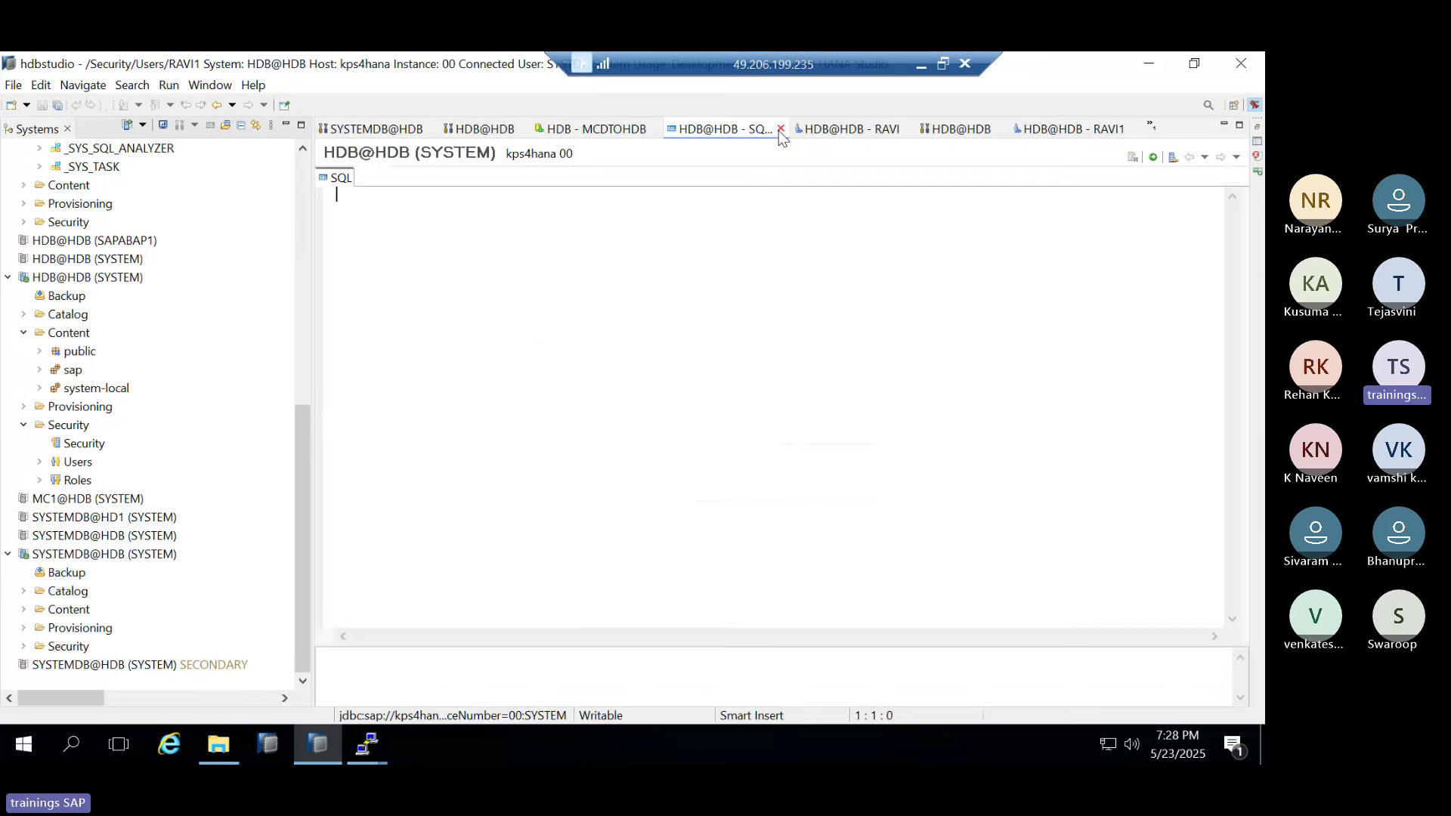
click(779, 130)
click(748, 132)
click(768, 129)
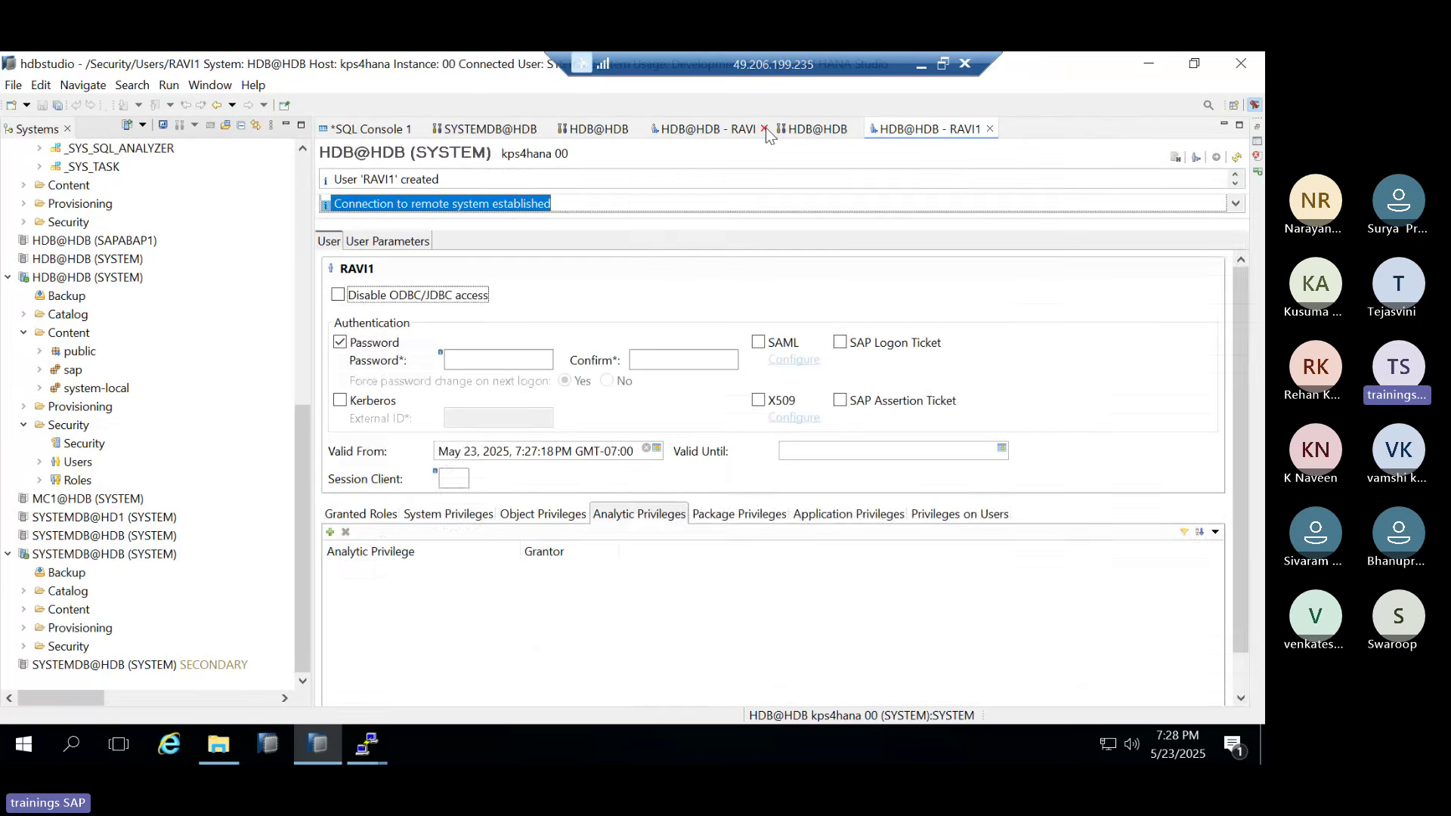
click(765, 129)
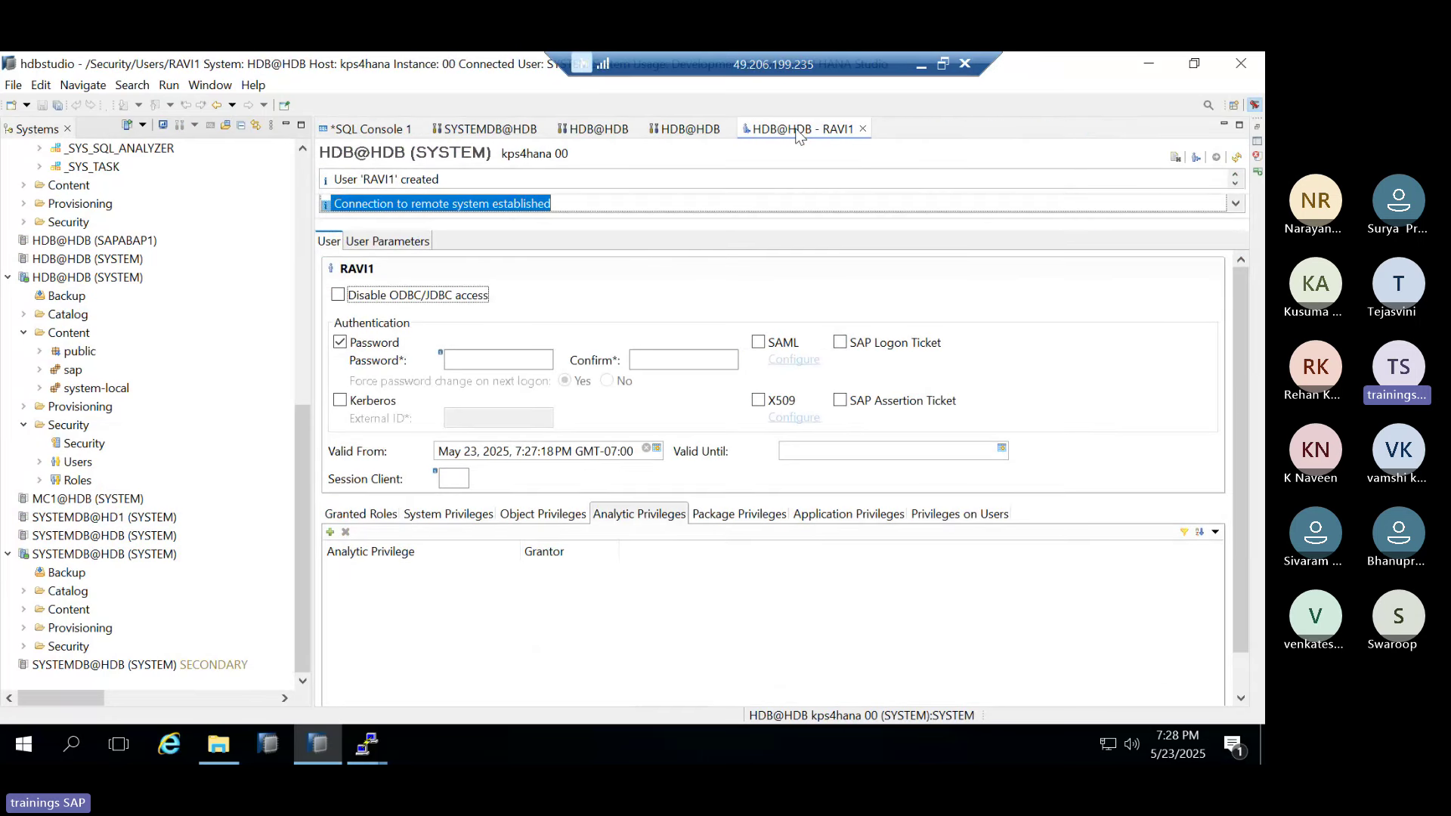
click(862, 128)
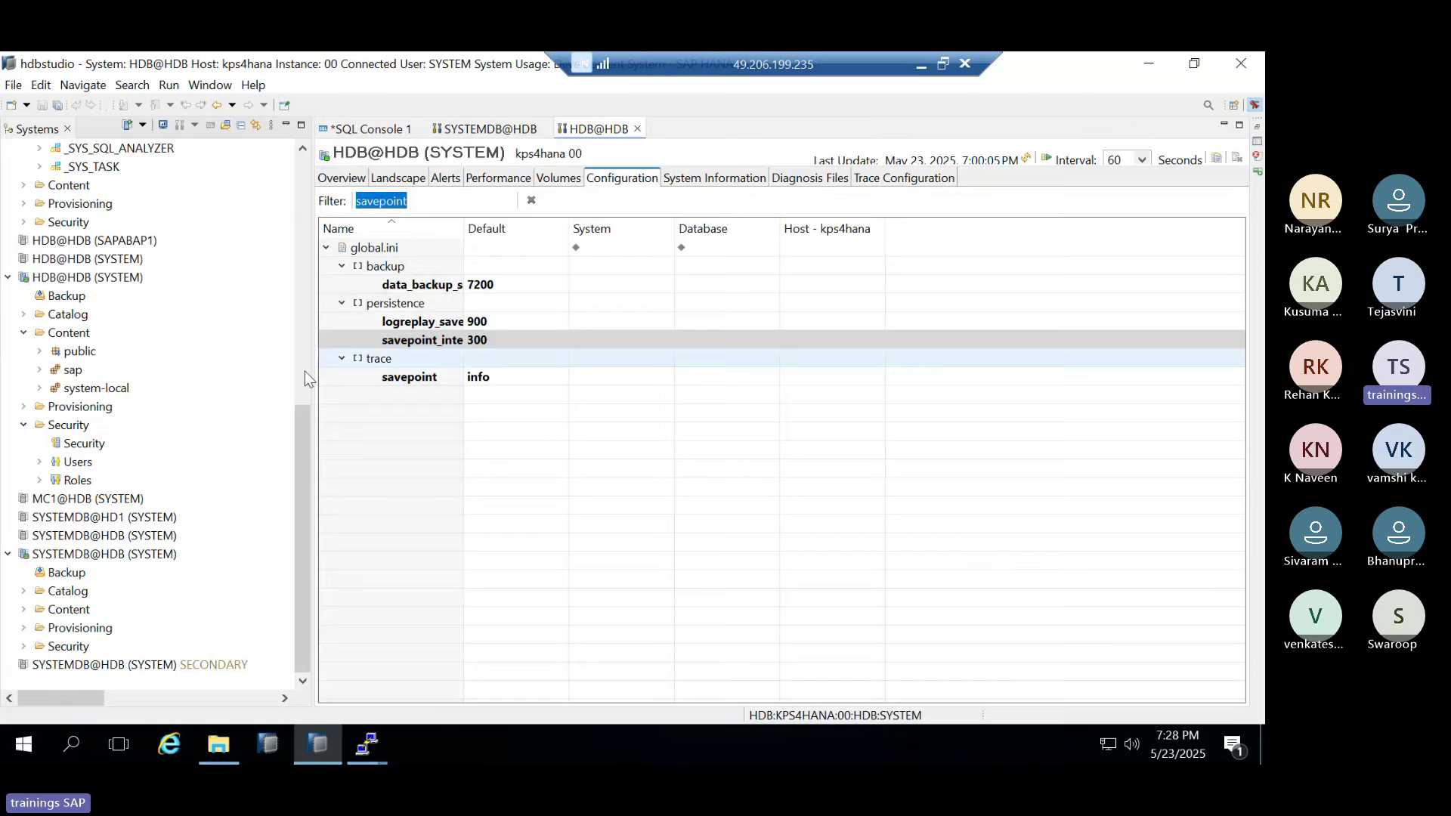
Show HDB's password policy: minimum length 8, six failed logon attempts allowed
click(72, 443)
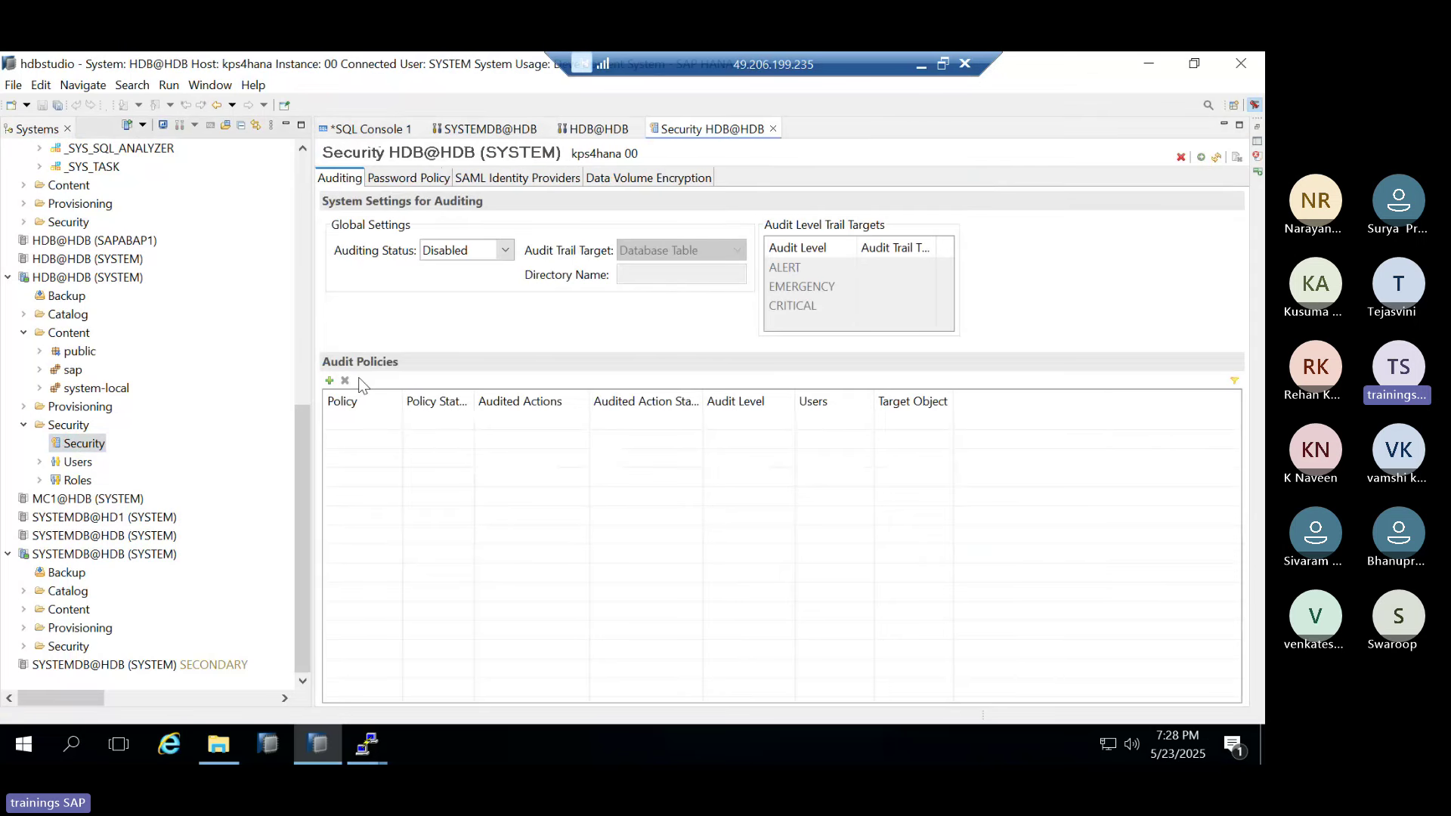
click(912, 62)
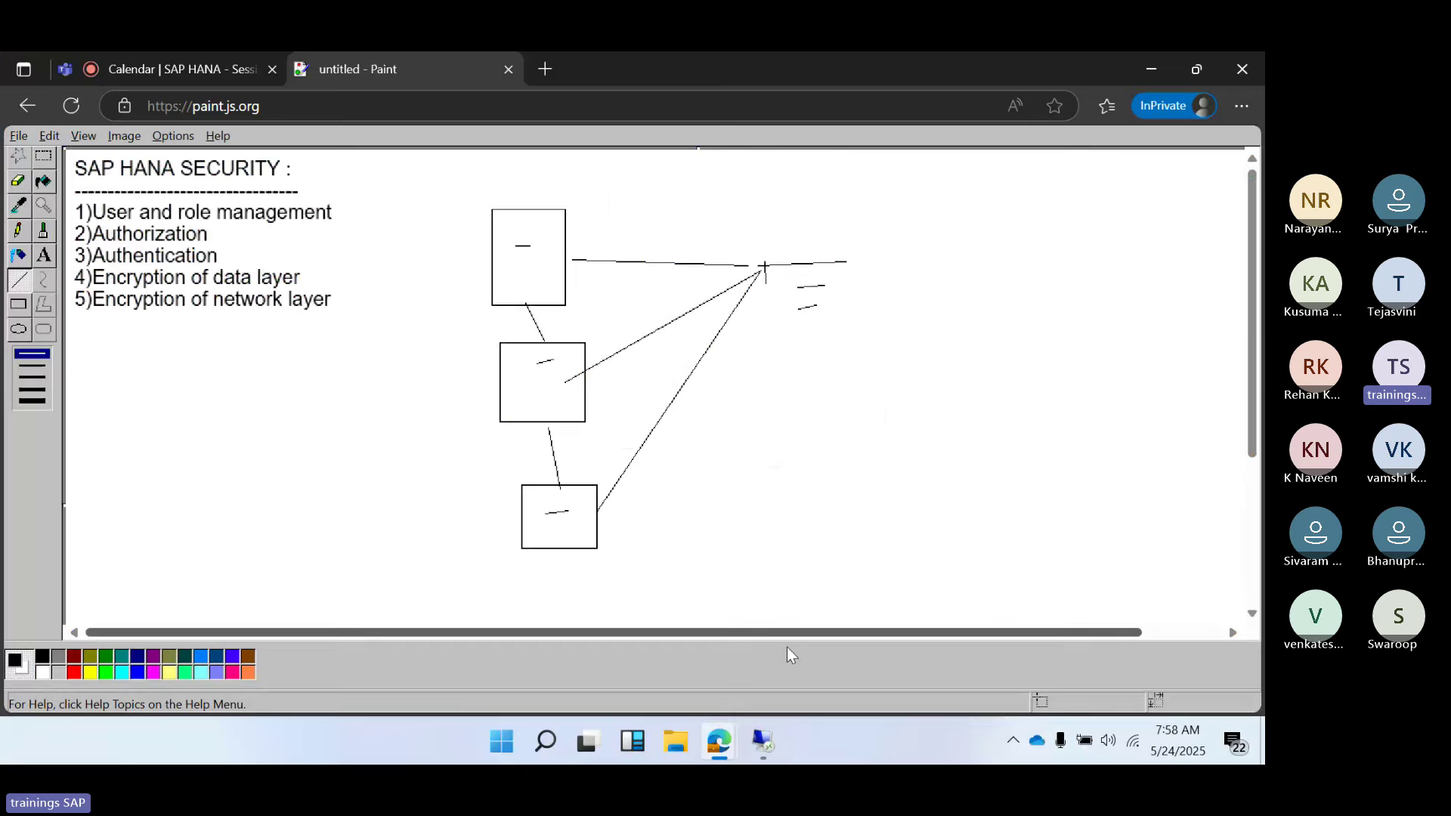
click(762, 741)
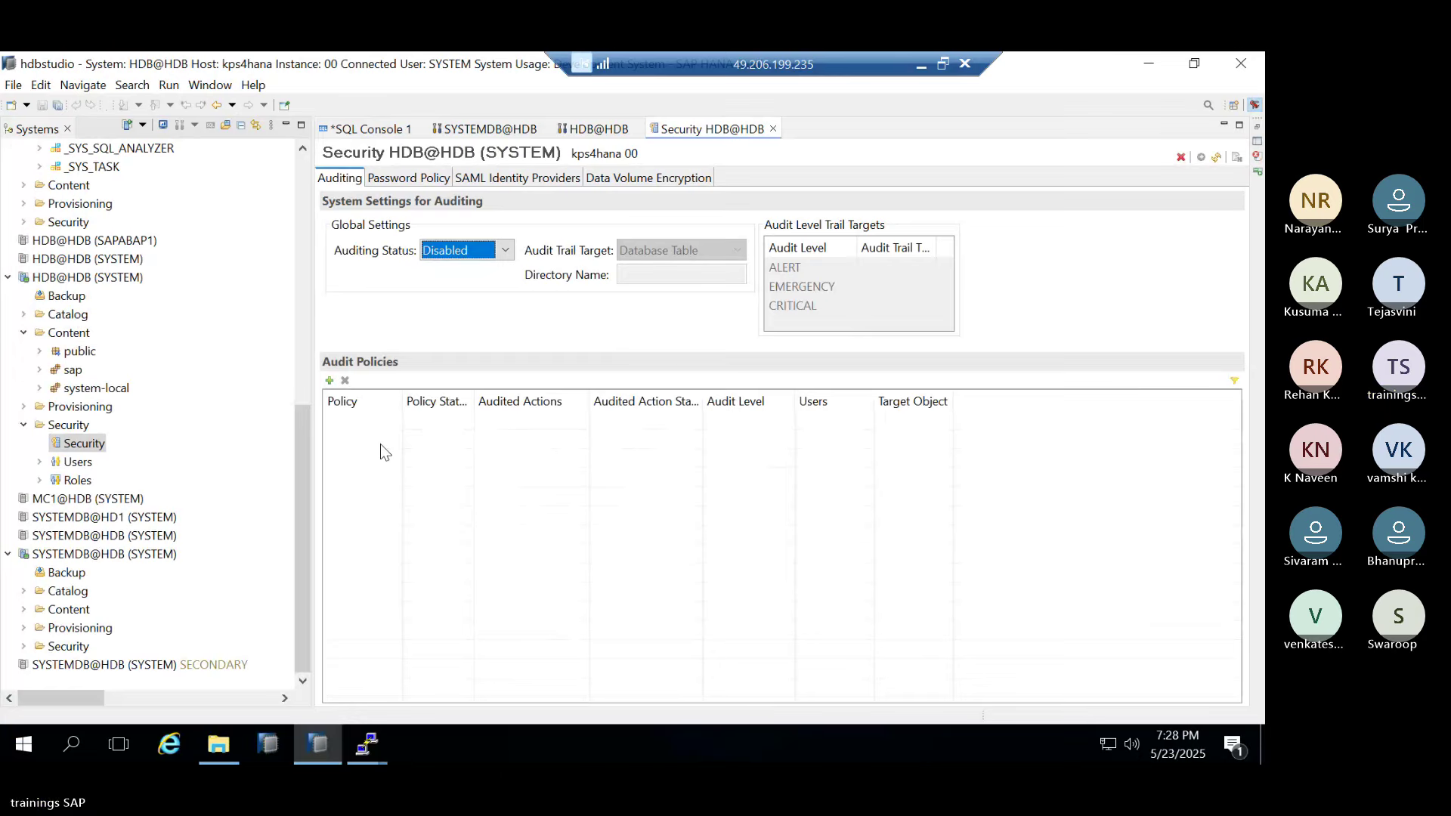
click(414, 180)
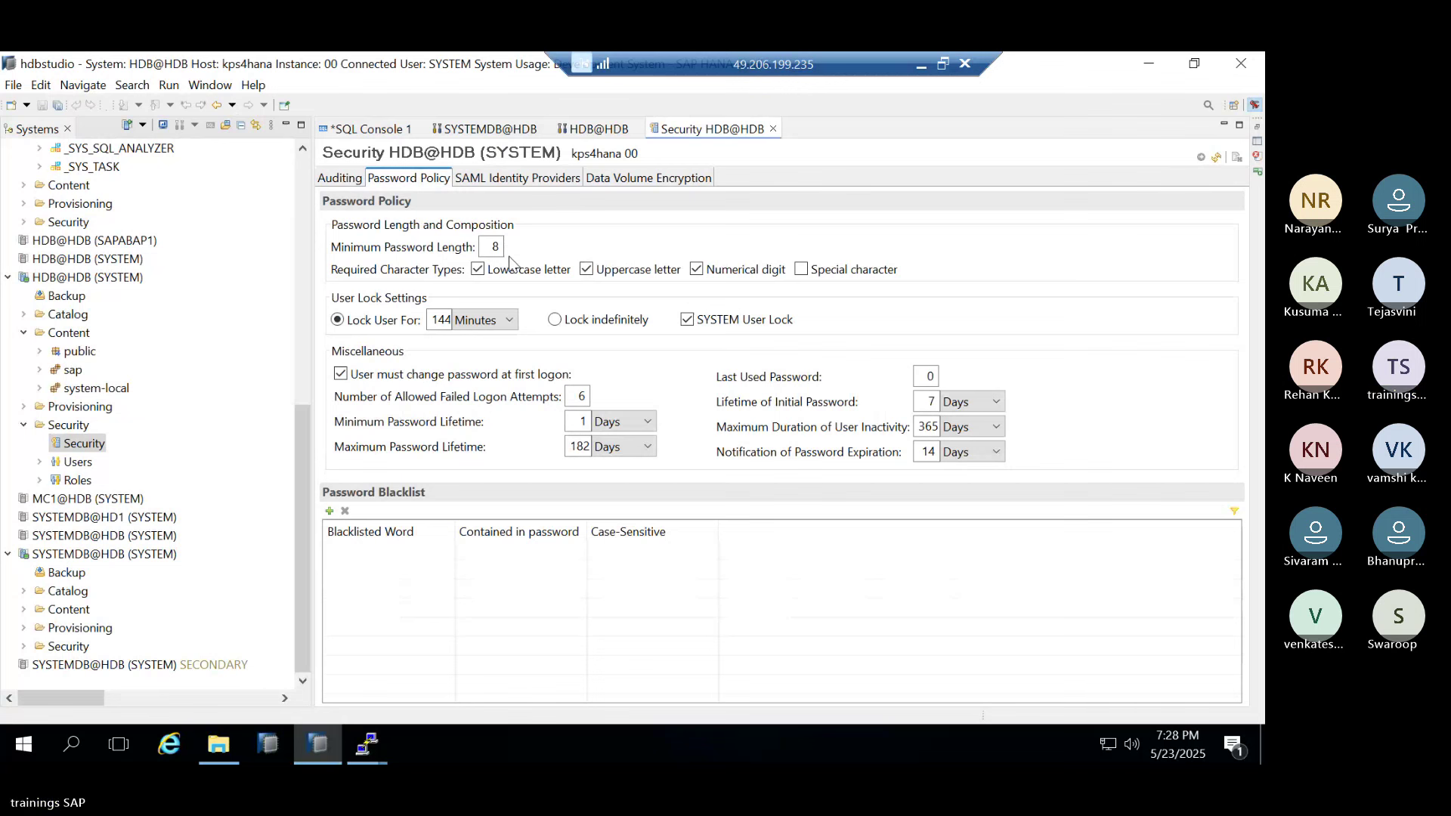
mouse_move(830, 274)
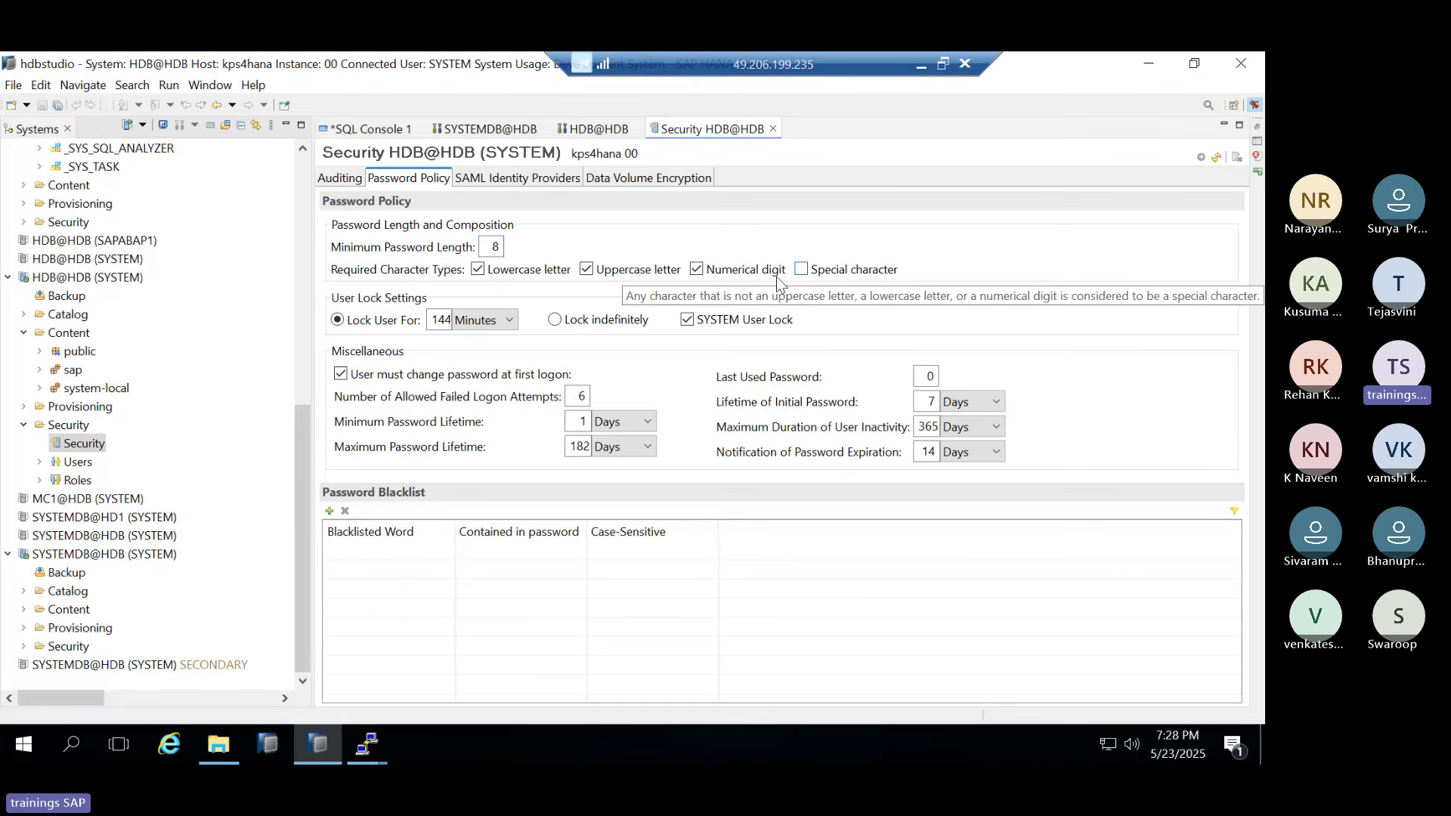
mouse_move(549, 273)
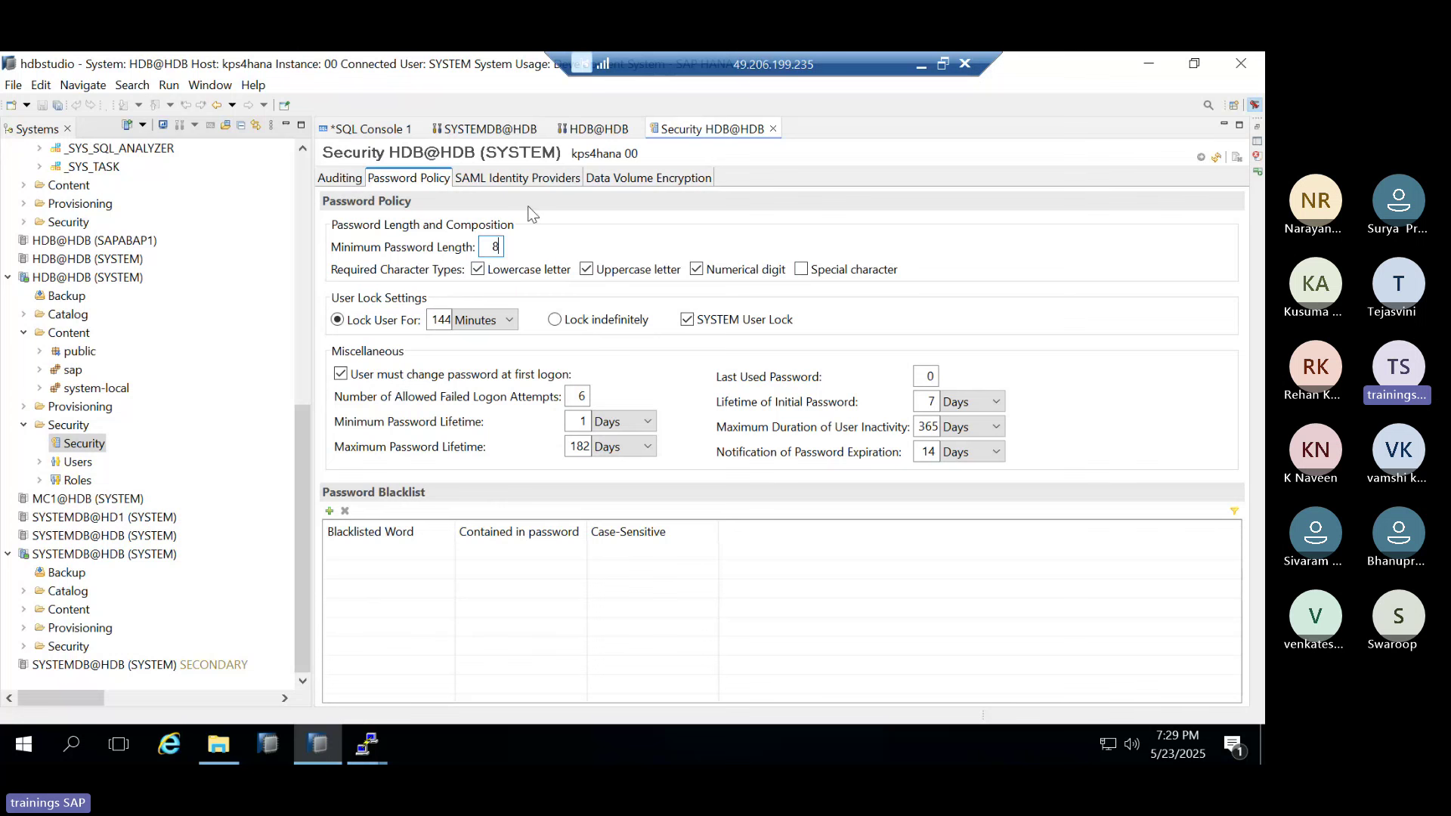
Set Auditing Status to Enabled and add a new audit policy row (SUCCESSFUL actions, INFO level)
click(346, 180)
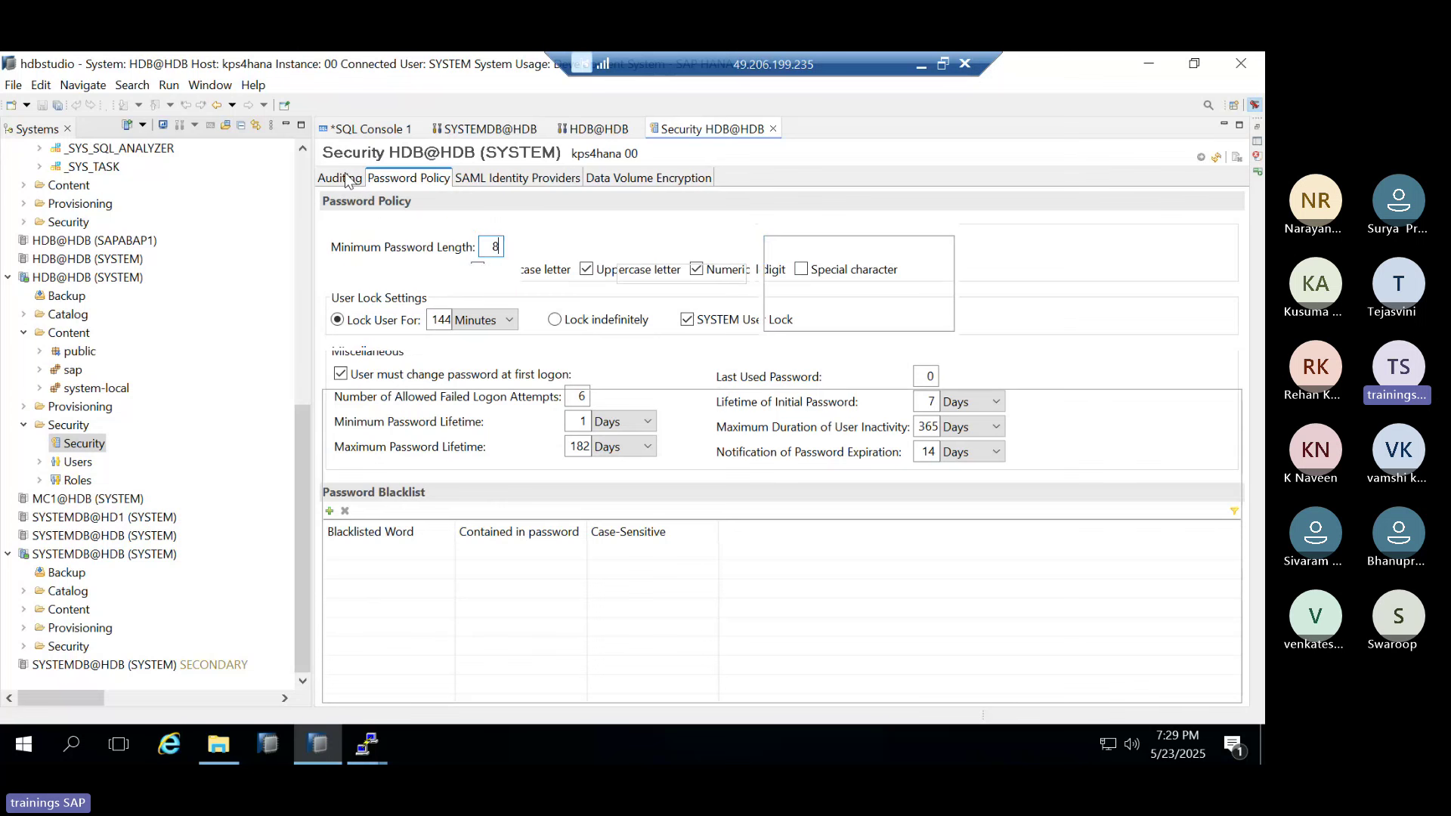
click(506, 251)
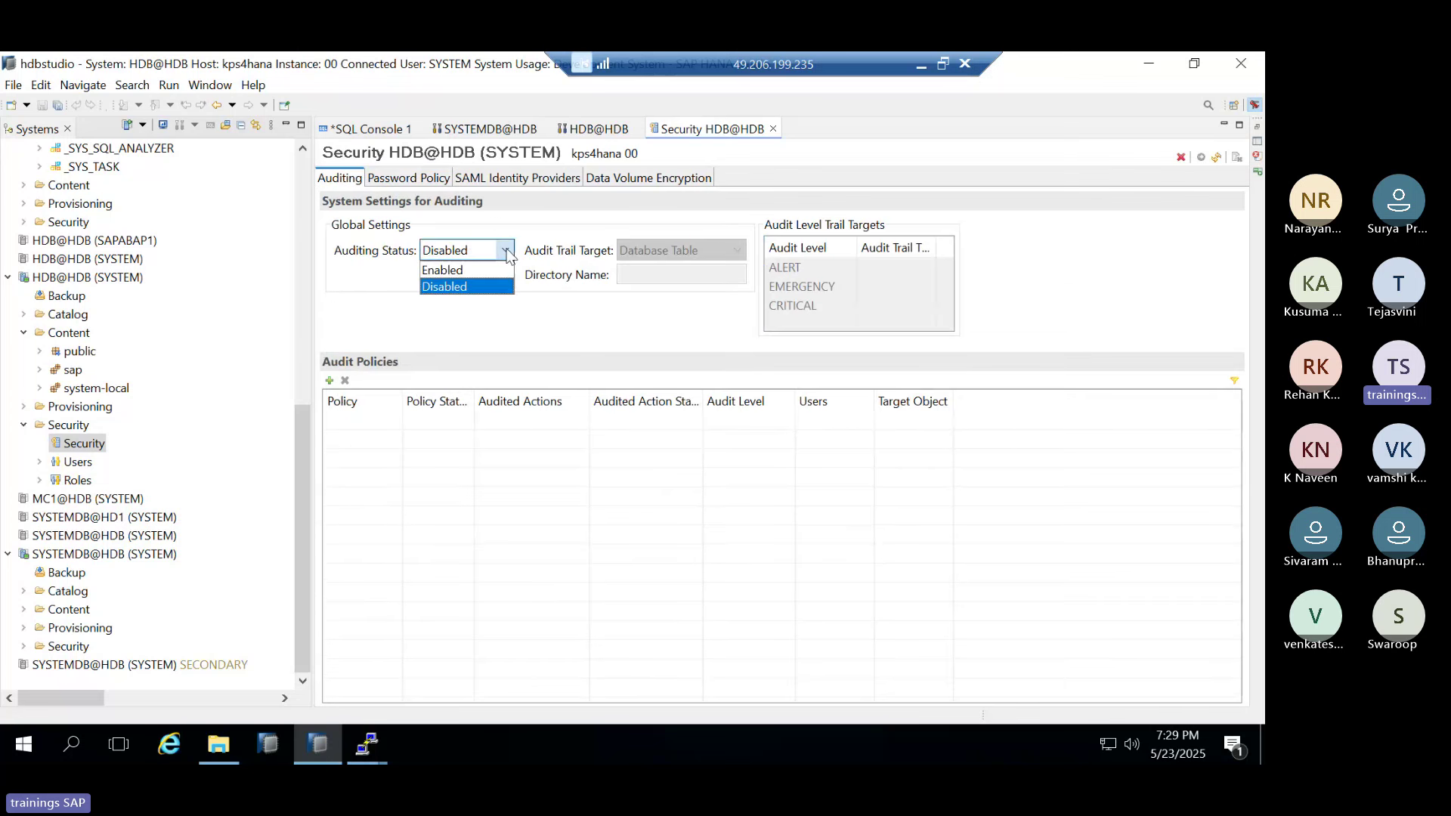
click(449, 270)
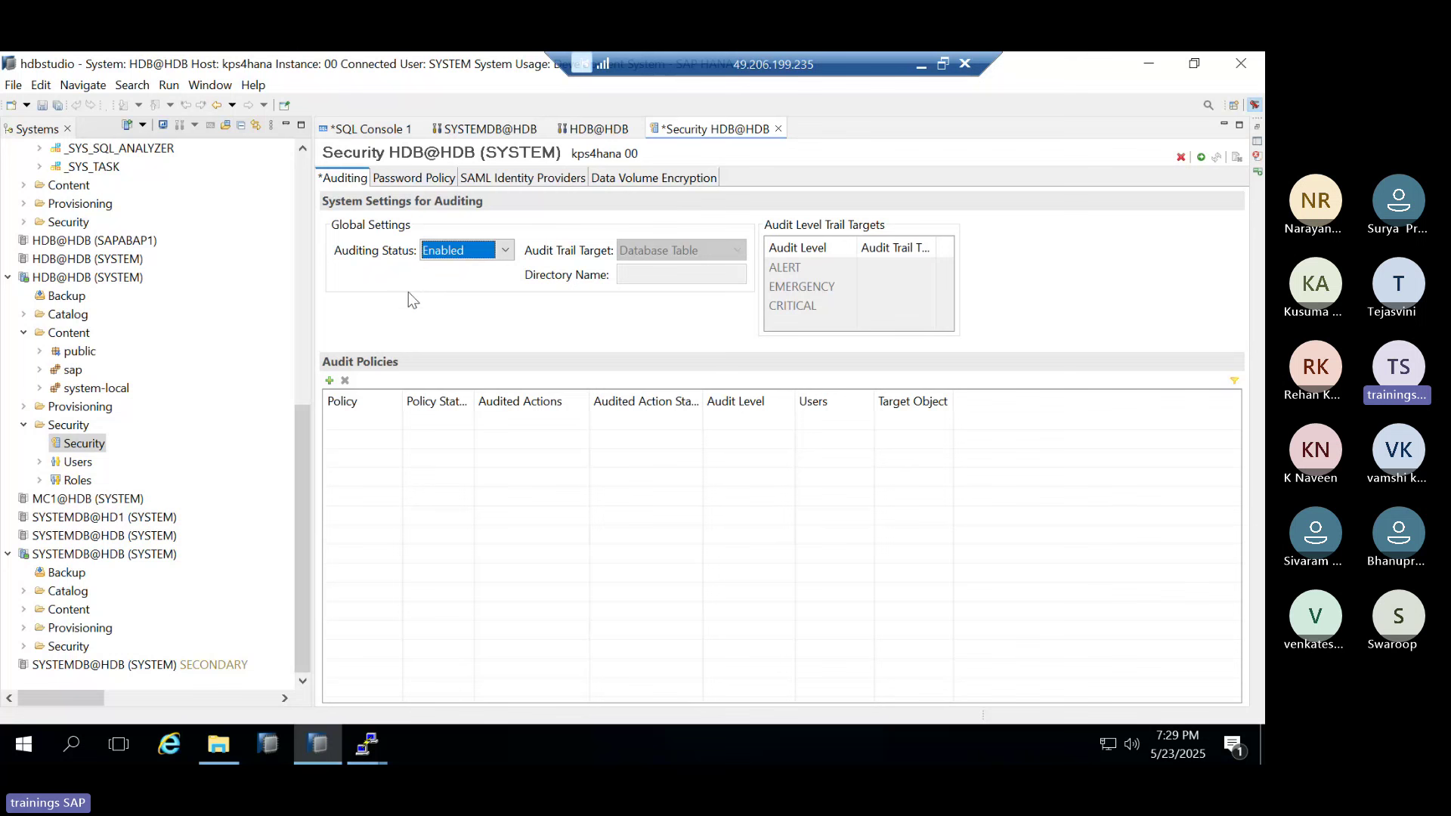
click(330, 378)
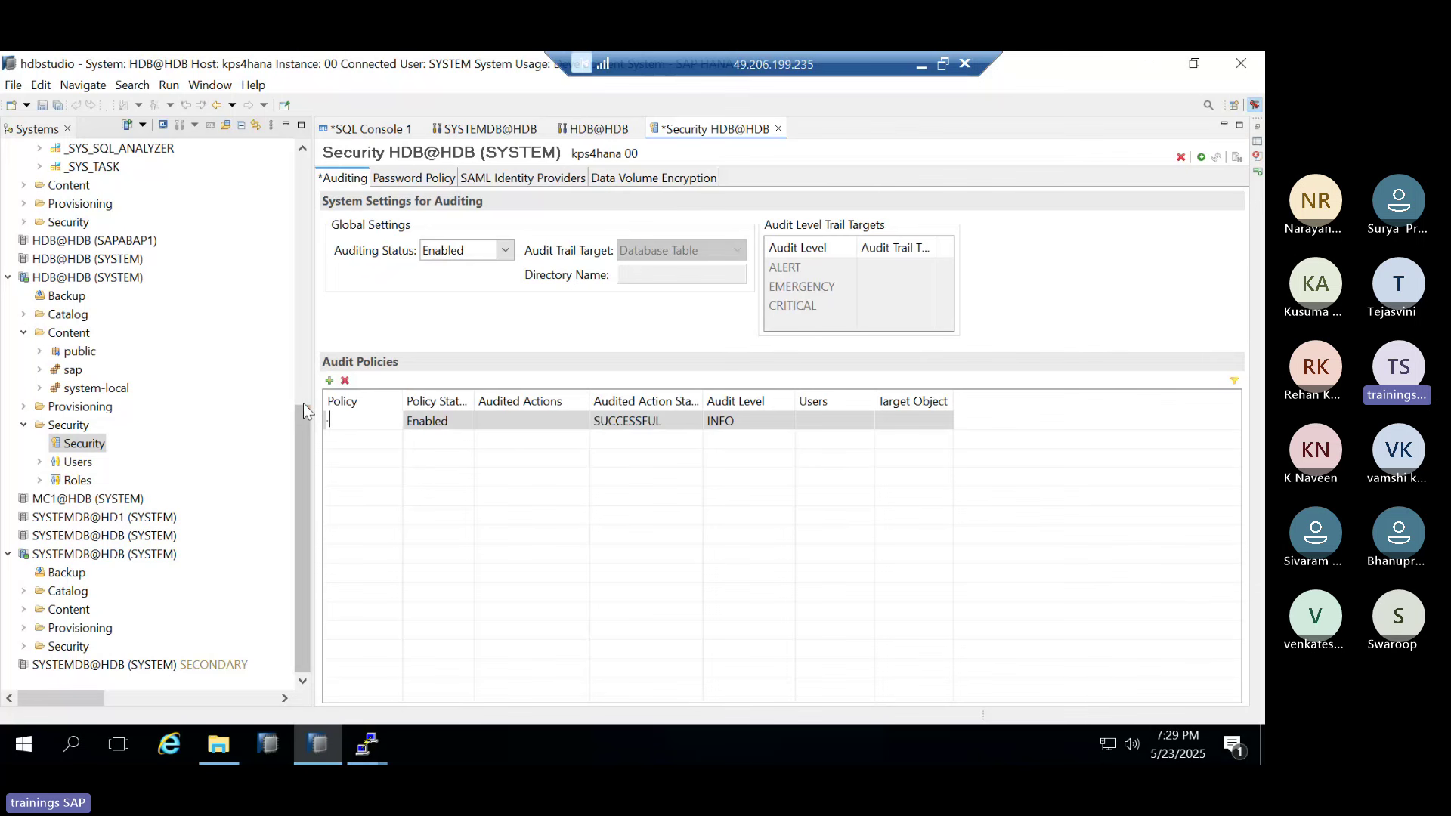
Name the new audit policy POLI1 and select all Data Provisioning actions as audited actions
text(POLI1)
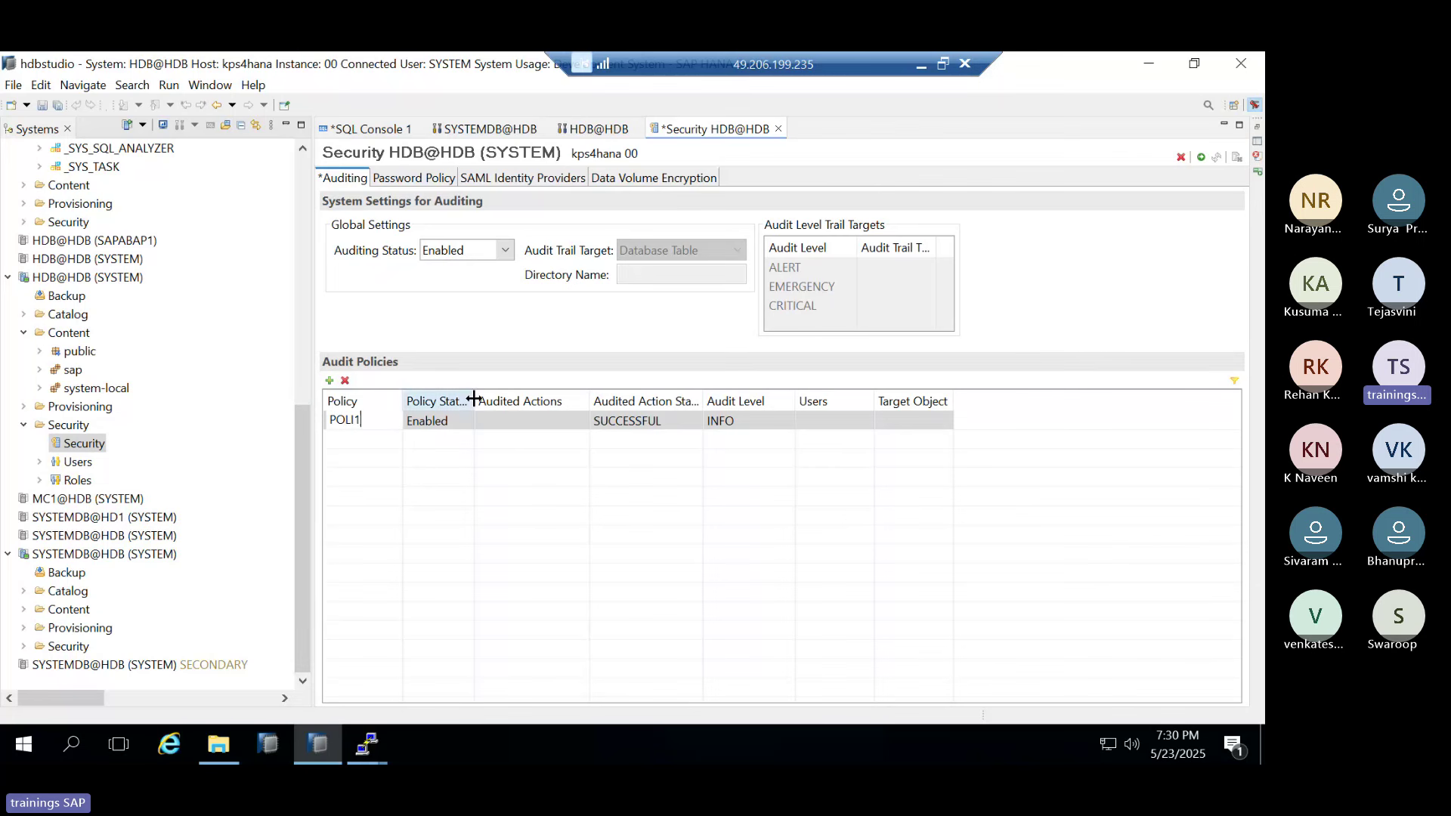
click(577, 428)
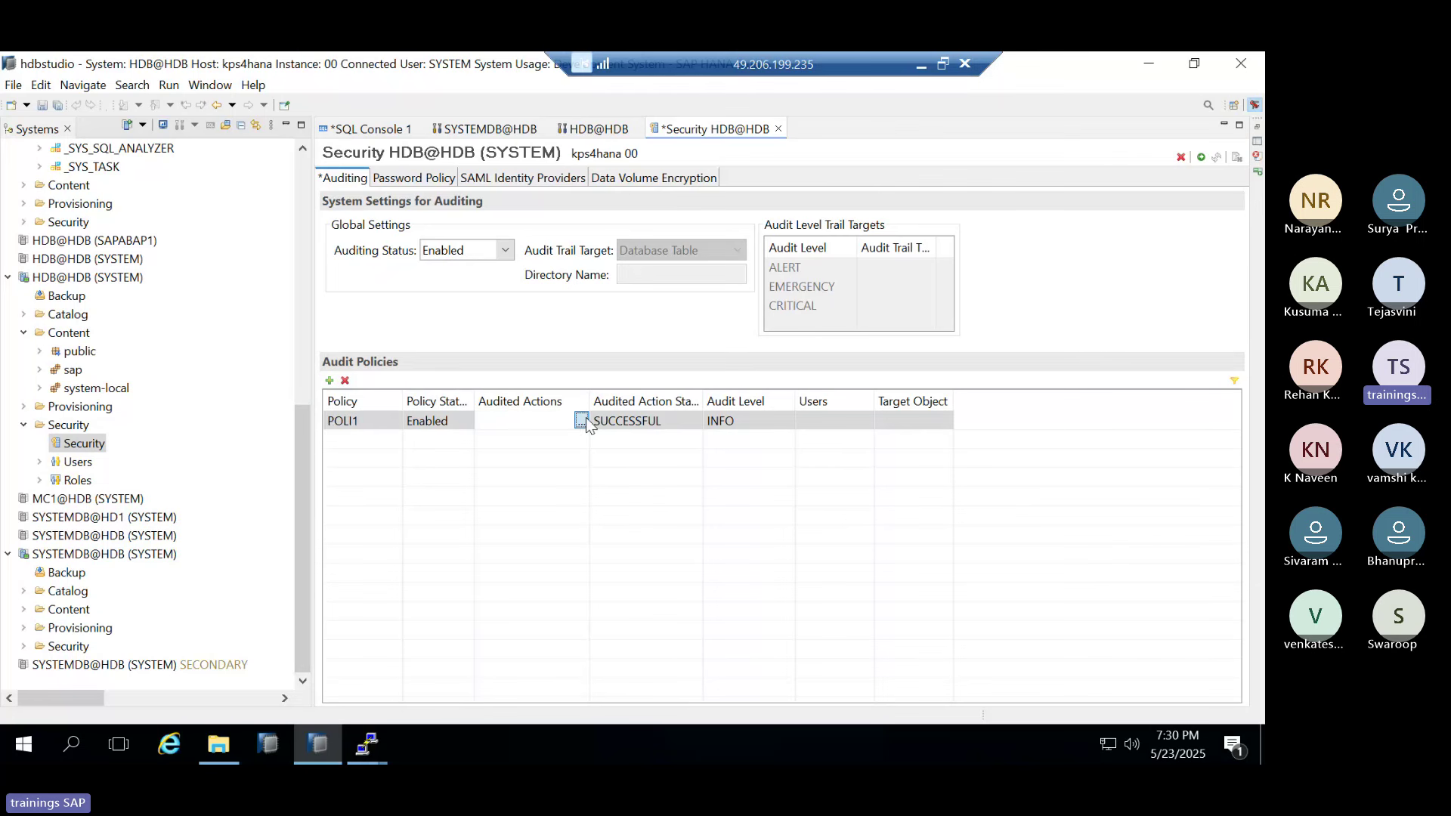
click(581, 420)
click(190, 333)
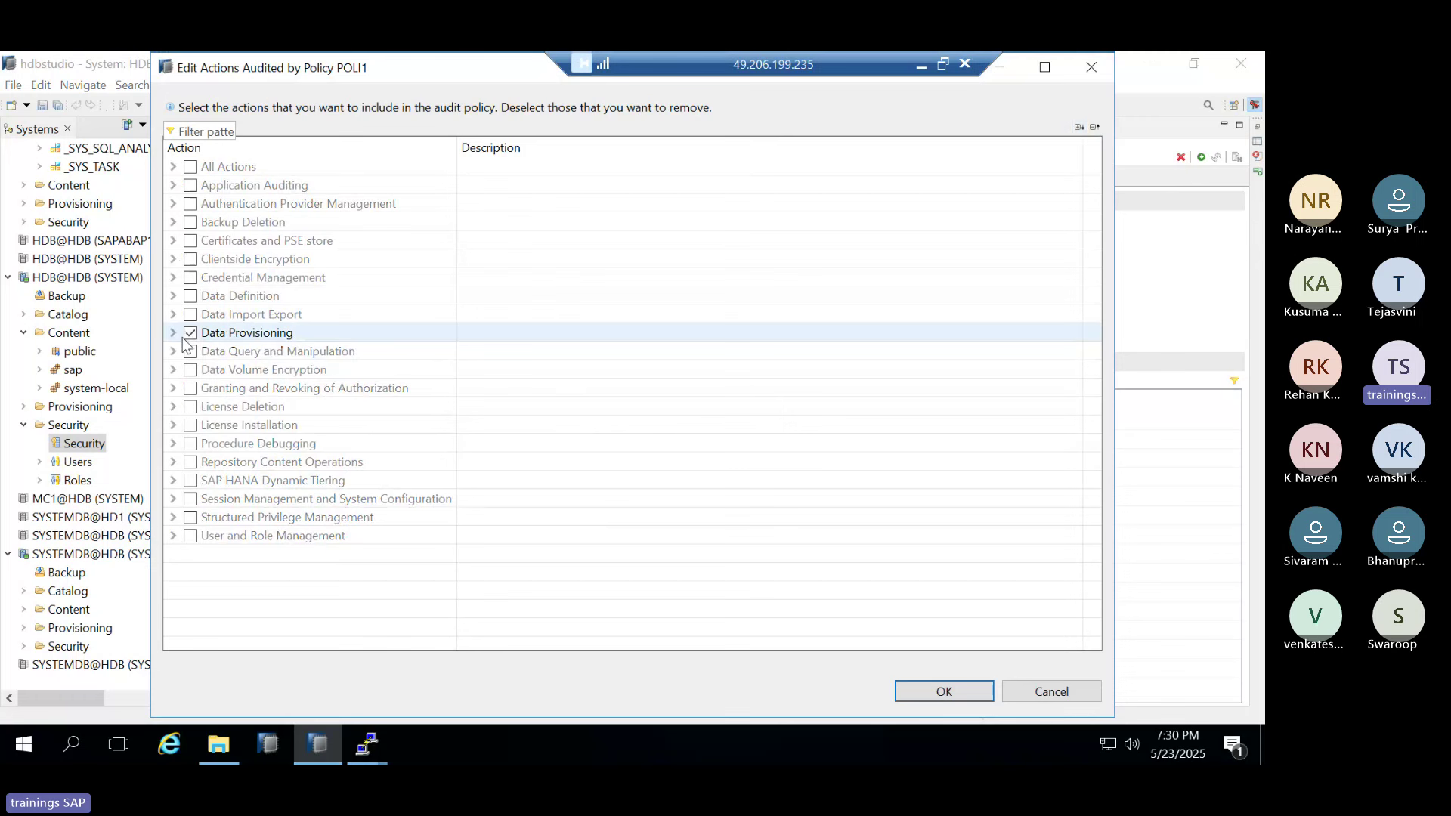
click(173, 333)
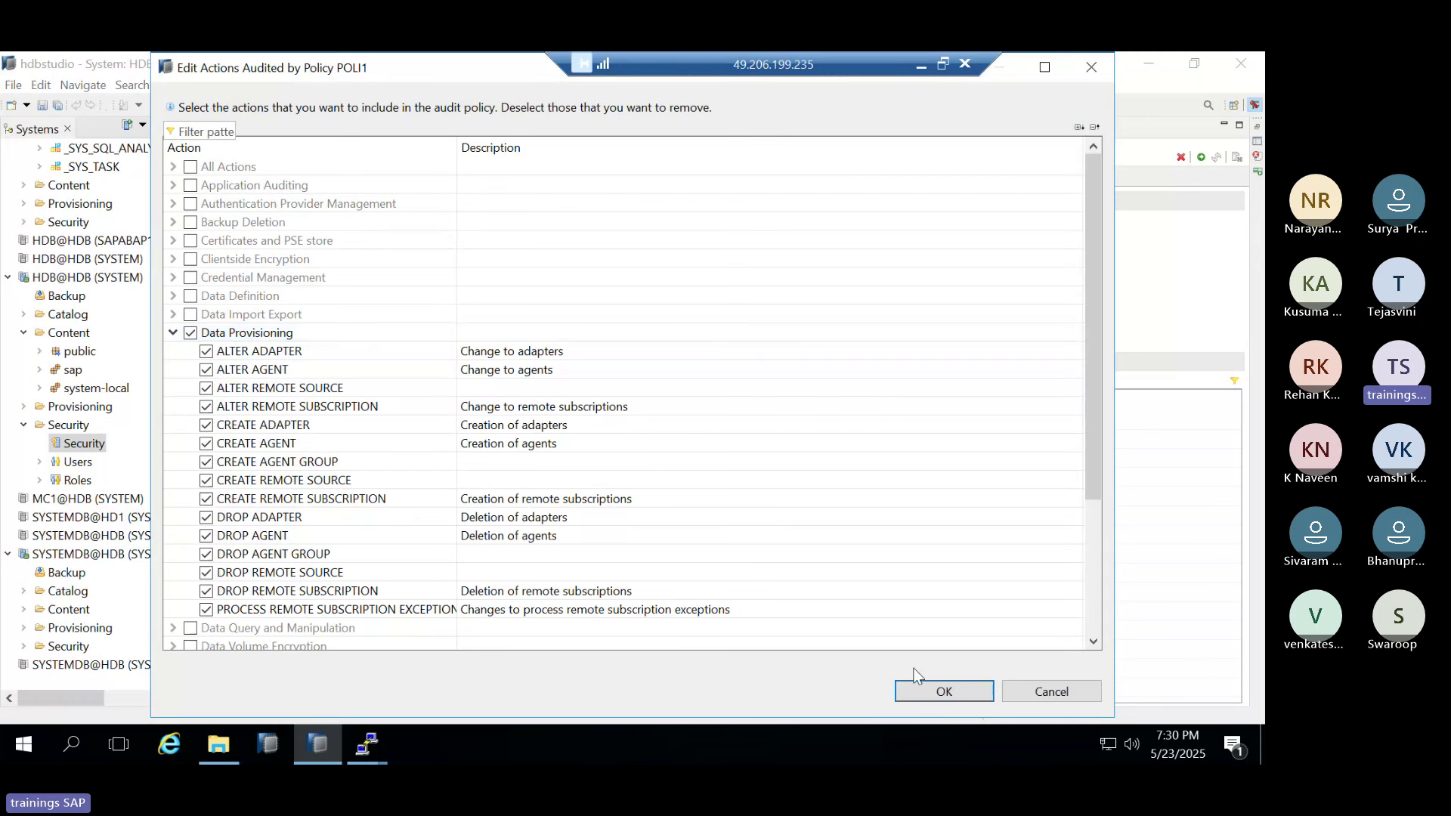
click(949, 691)
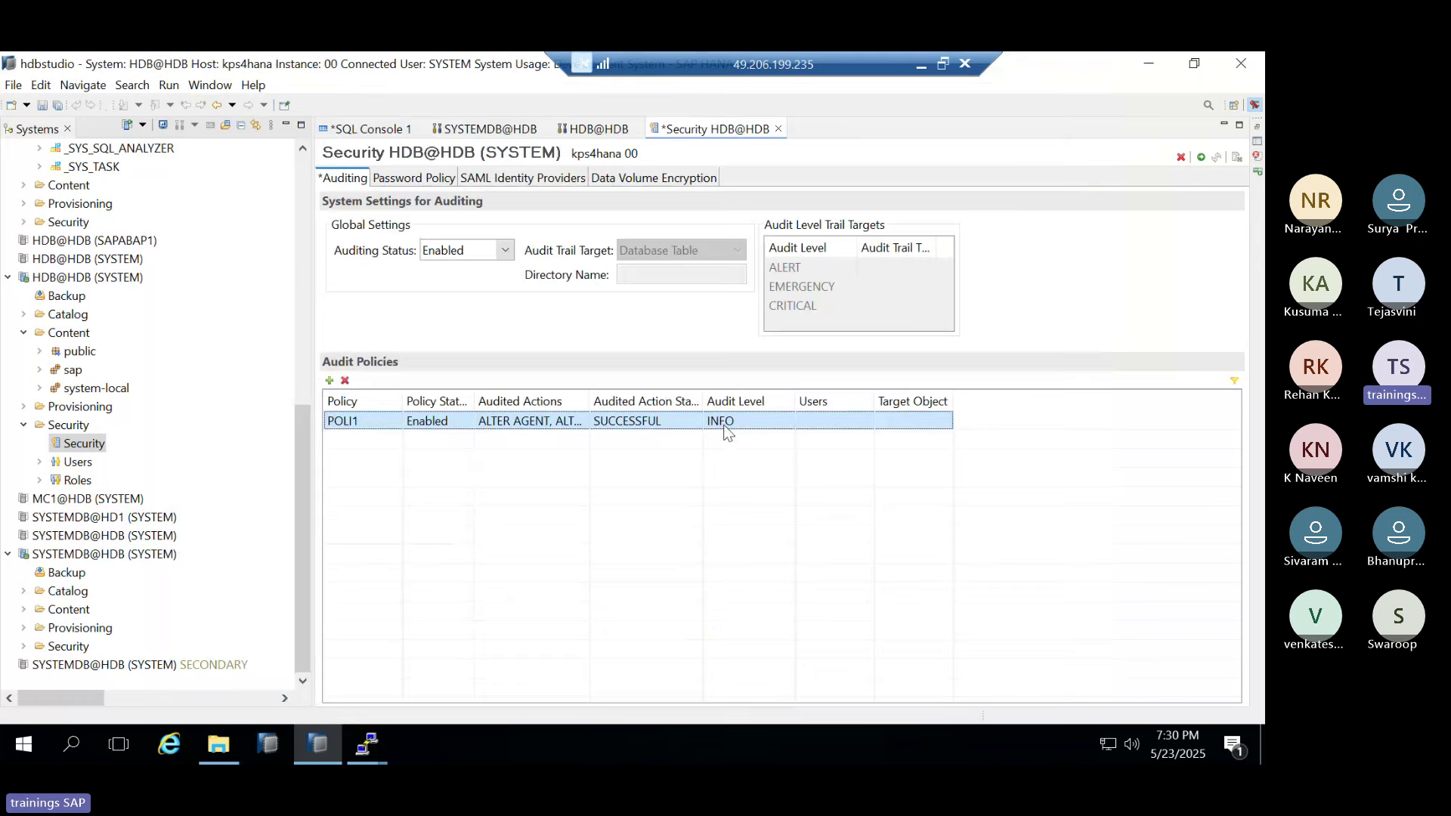
Set POLI1's audited action status to ALL and add user RAVI as the audited user
click(650, 422)
click(691, 423)
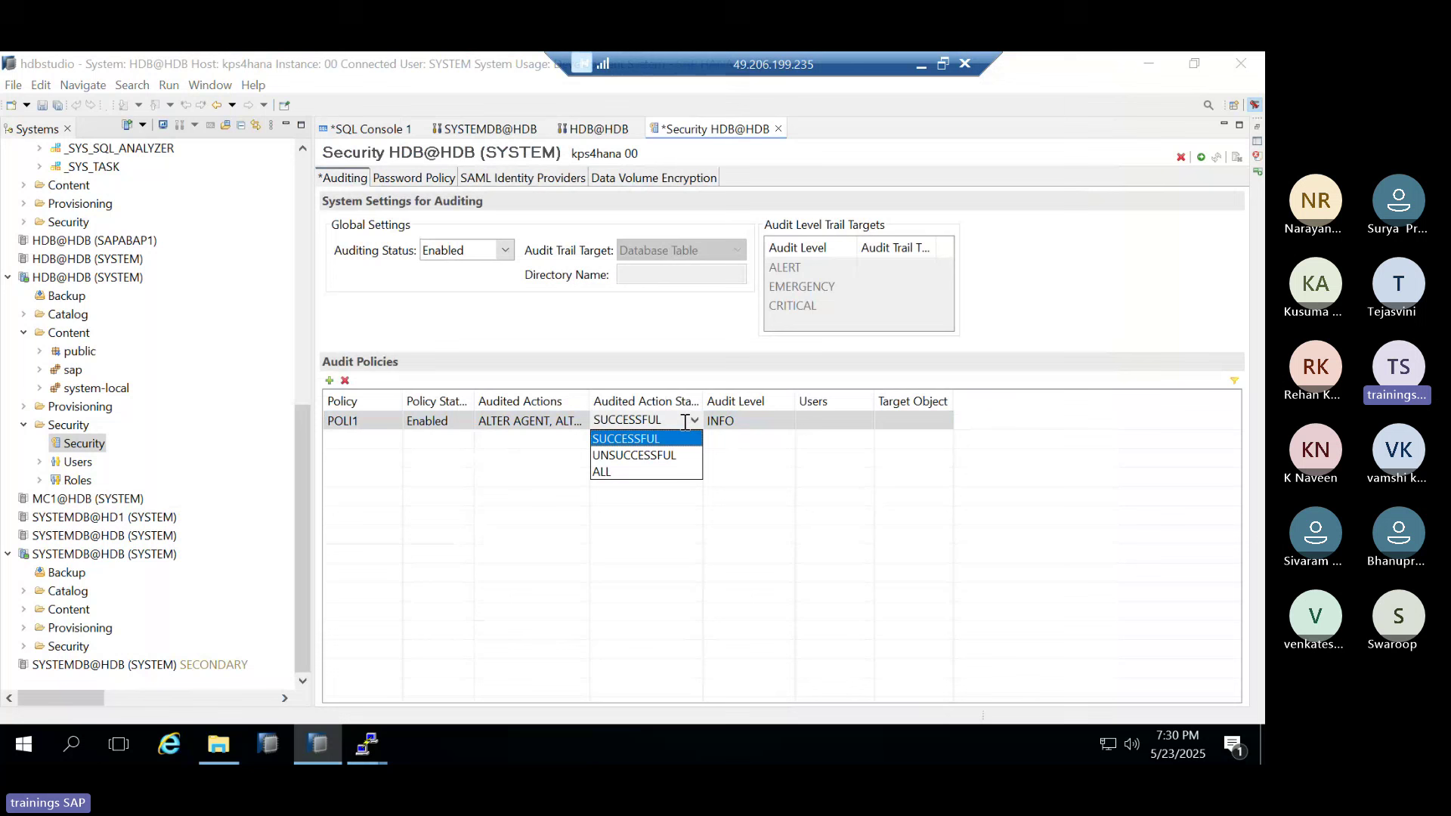
click(631, 473)
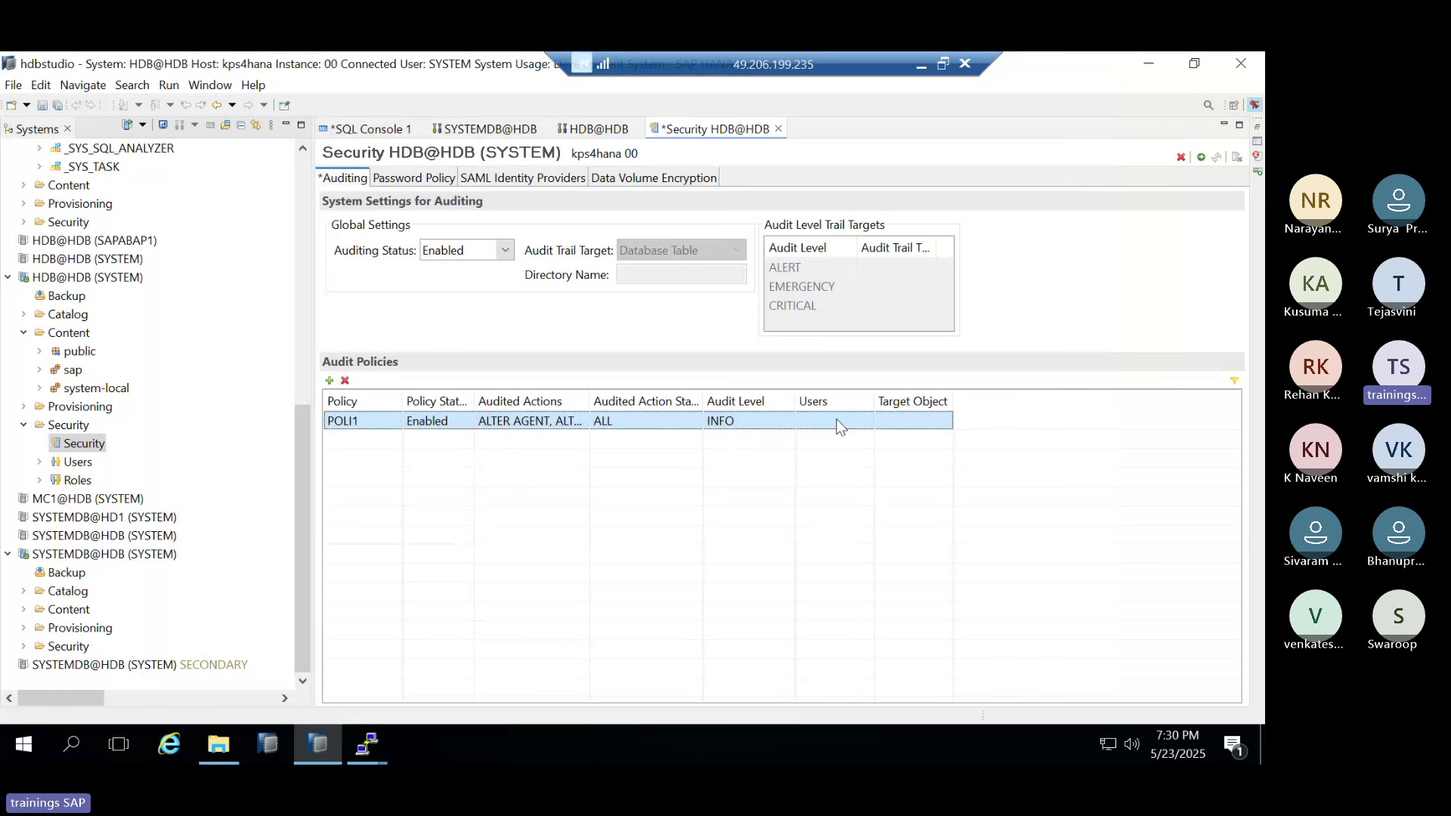
click(865, 422)
click(866, 421)
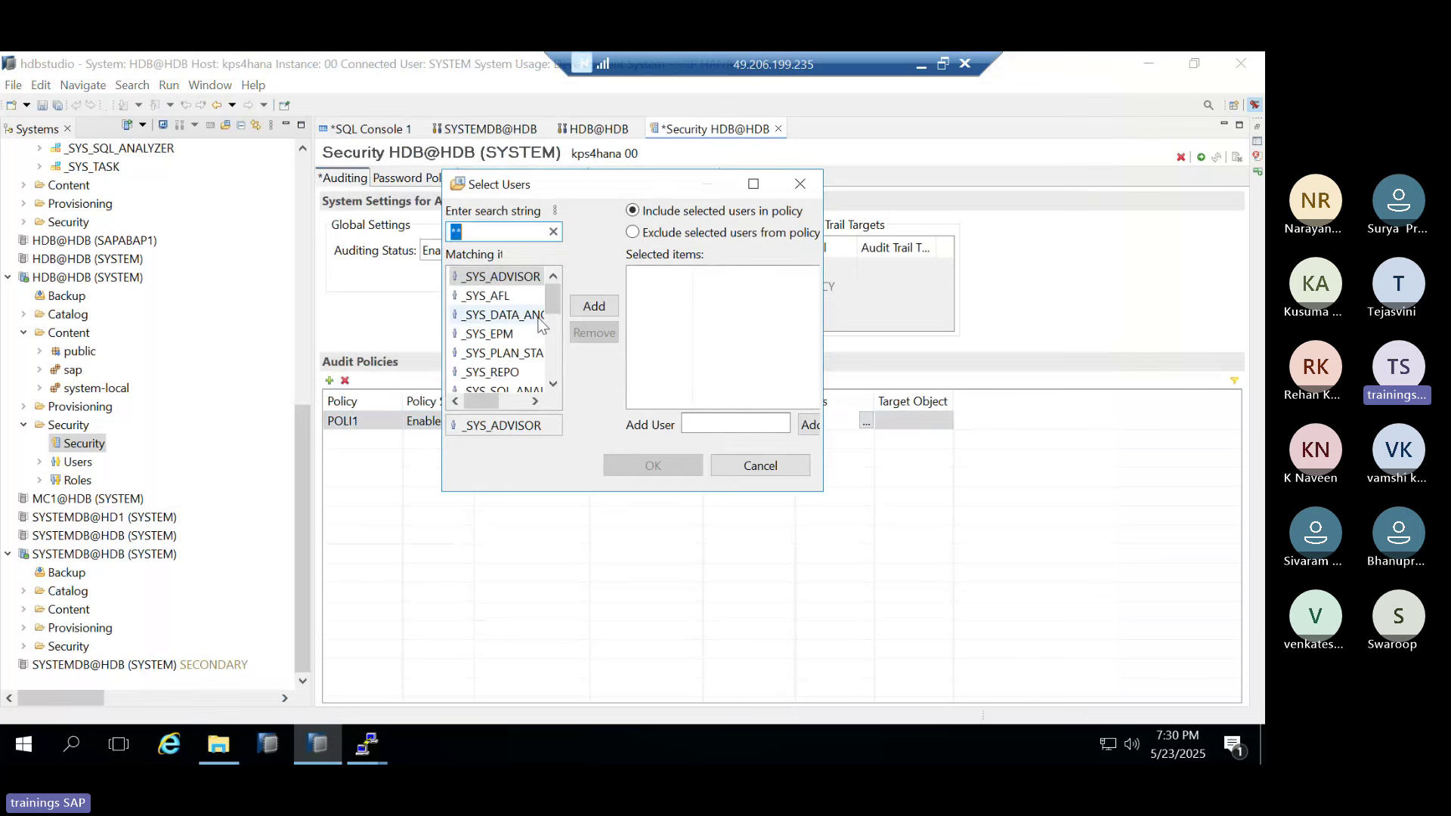
text(R)
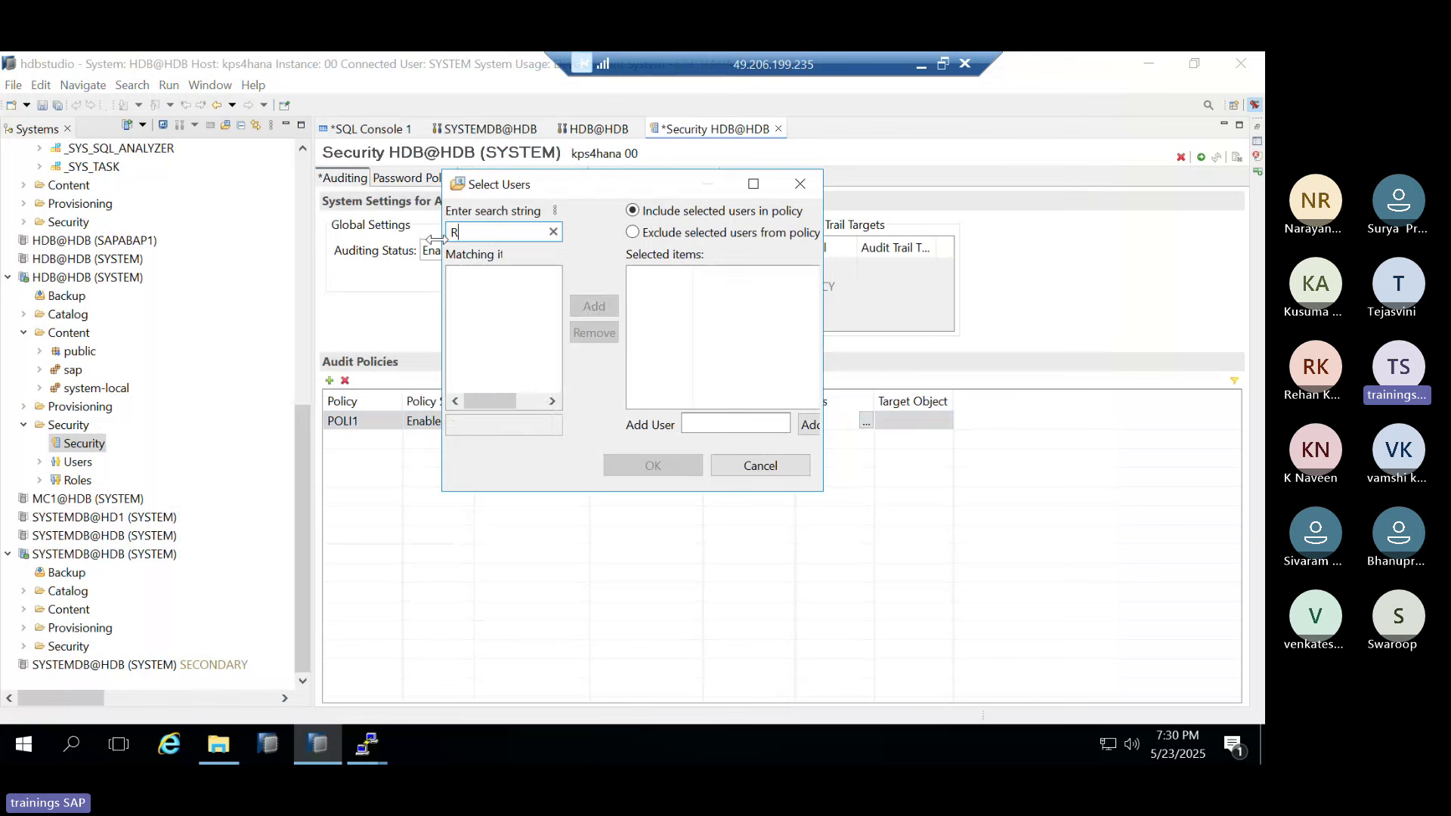
text(AVI)
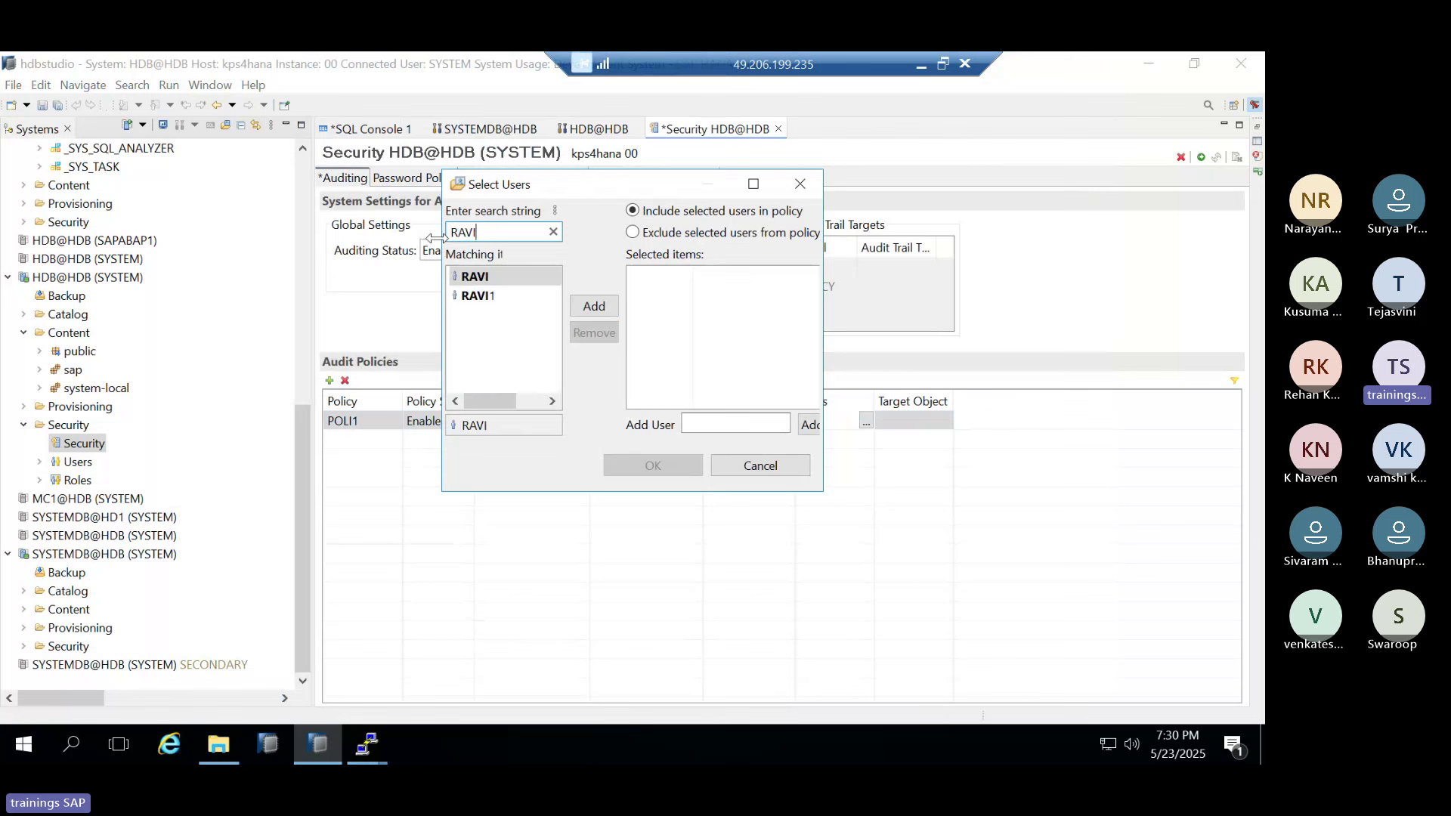
click(594, 306)
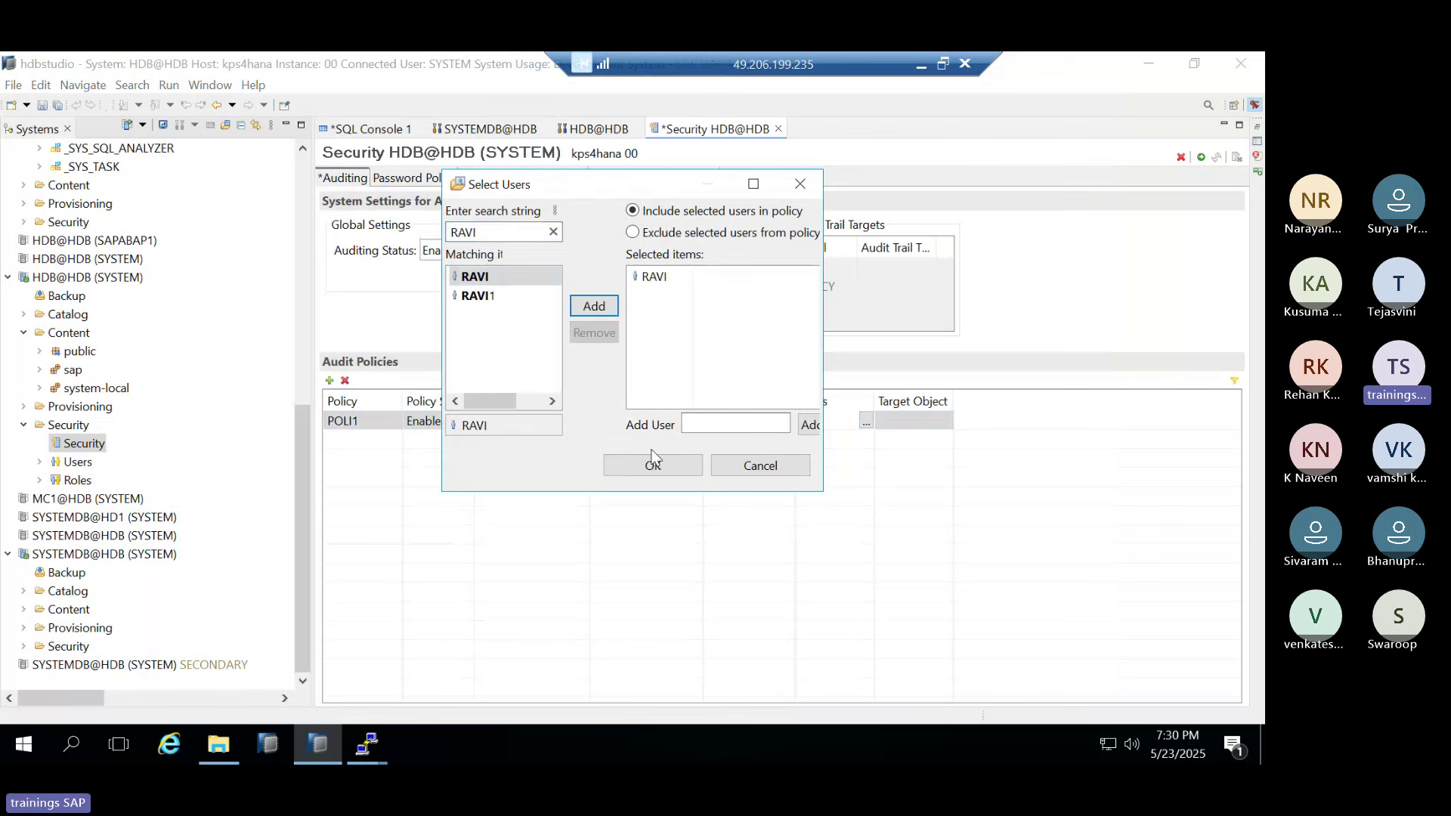
click(654, 463)
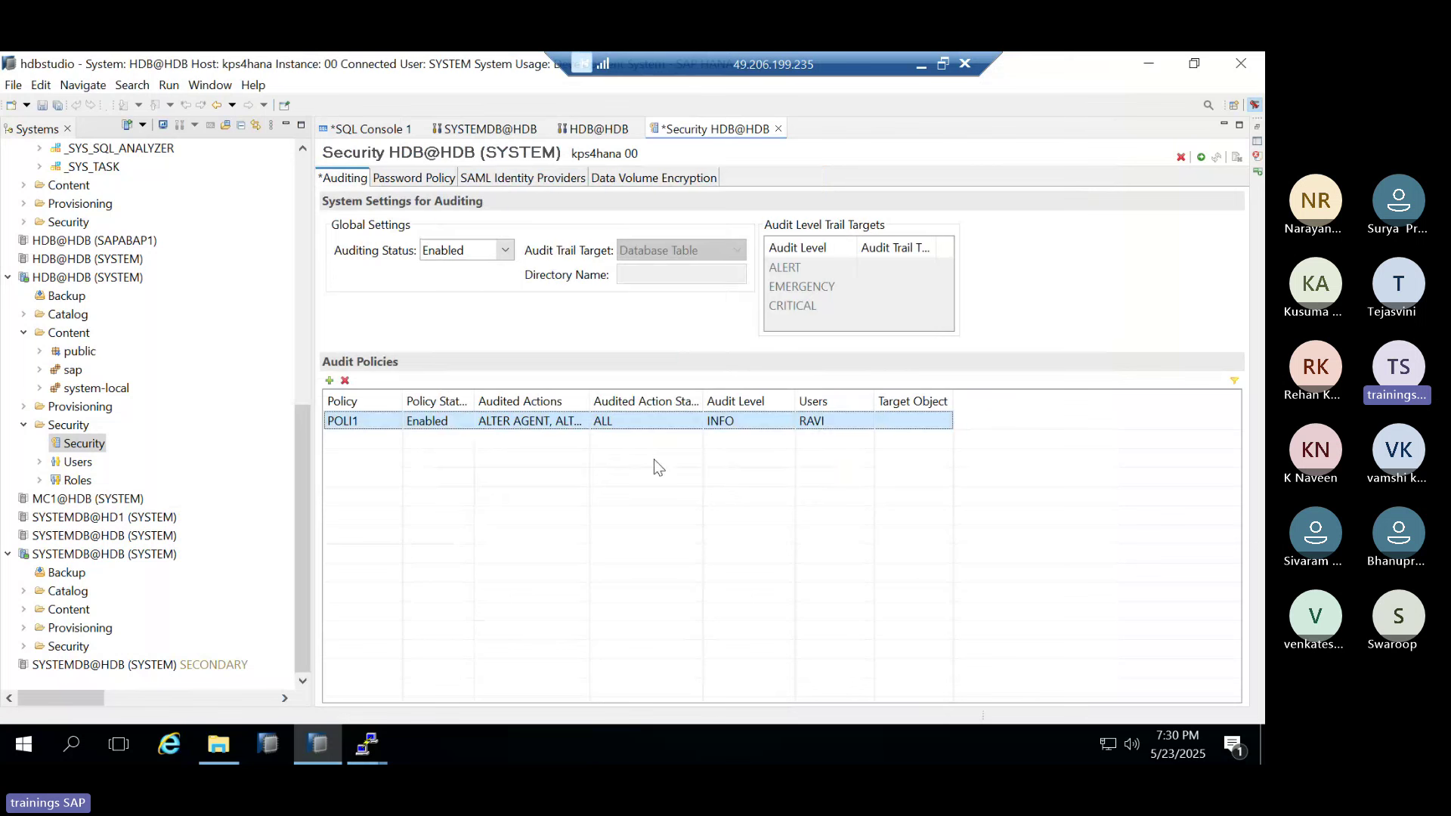
Deploy the audit configuration and select the deployed POLI1 policy row
click(1201, 156)
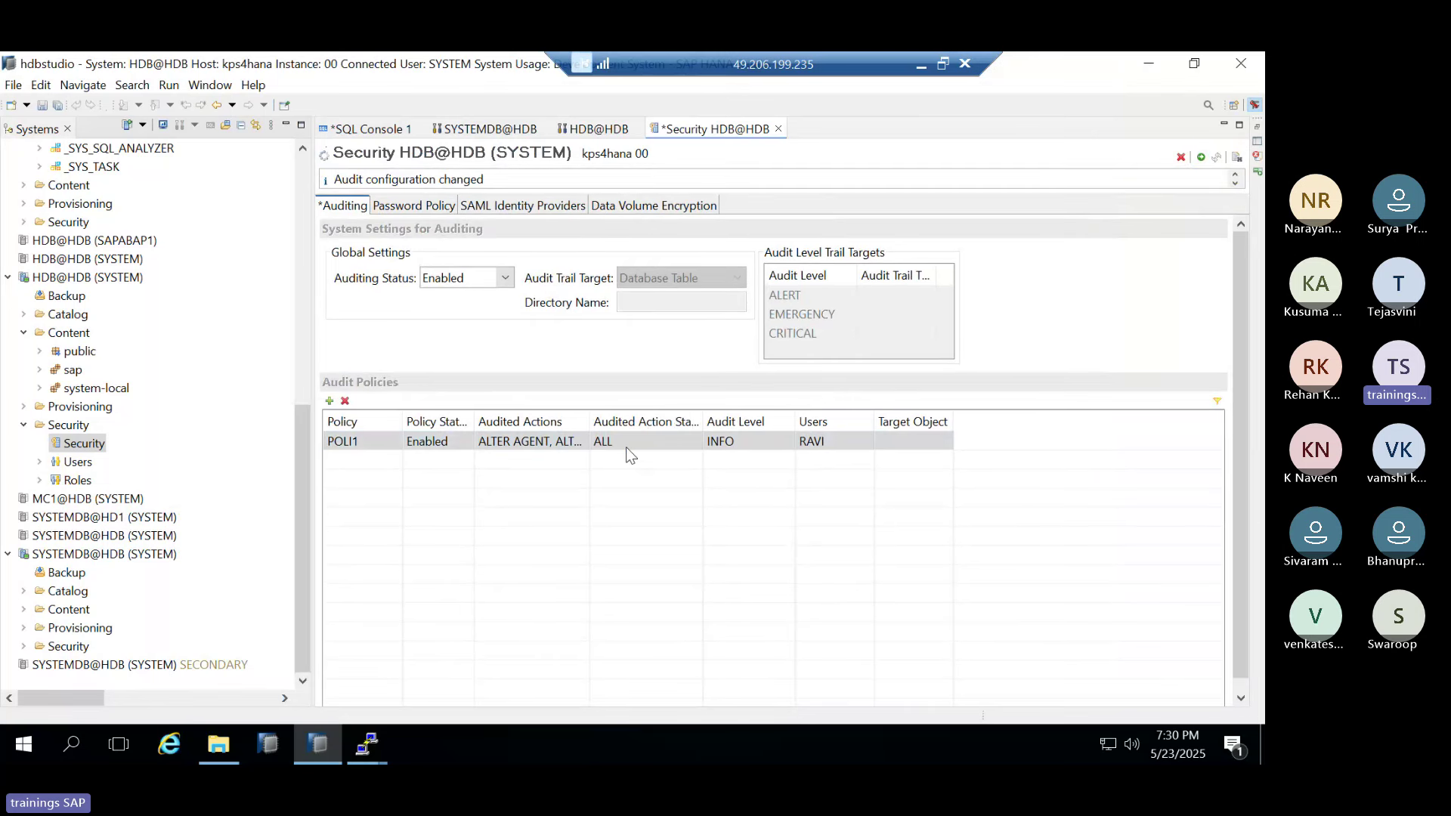
click(347, 444)
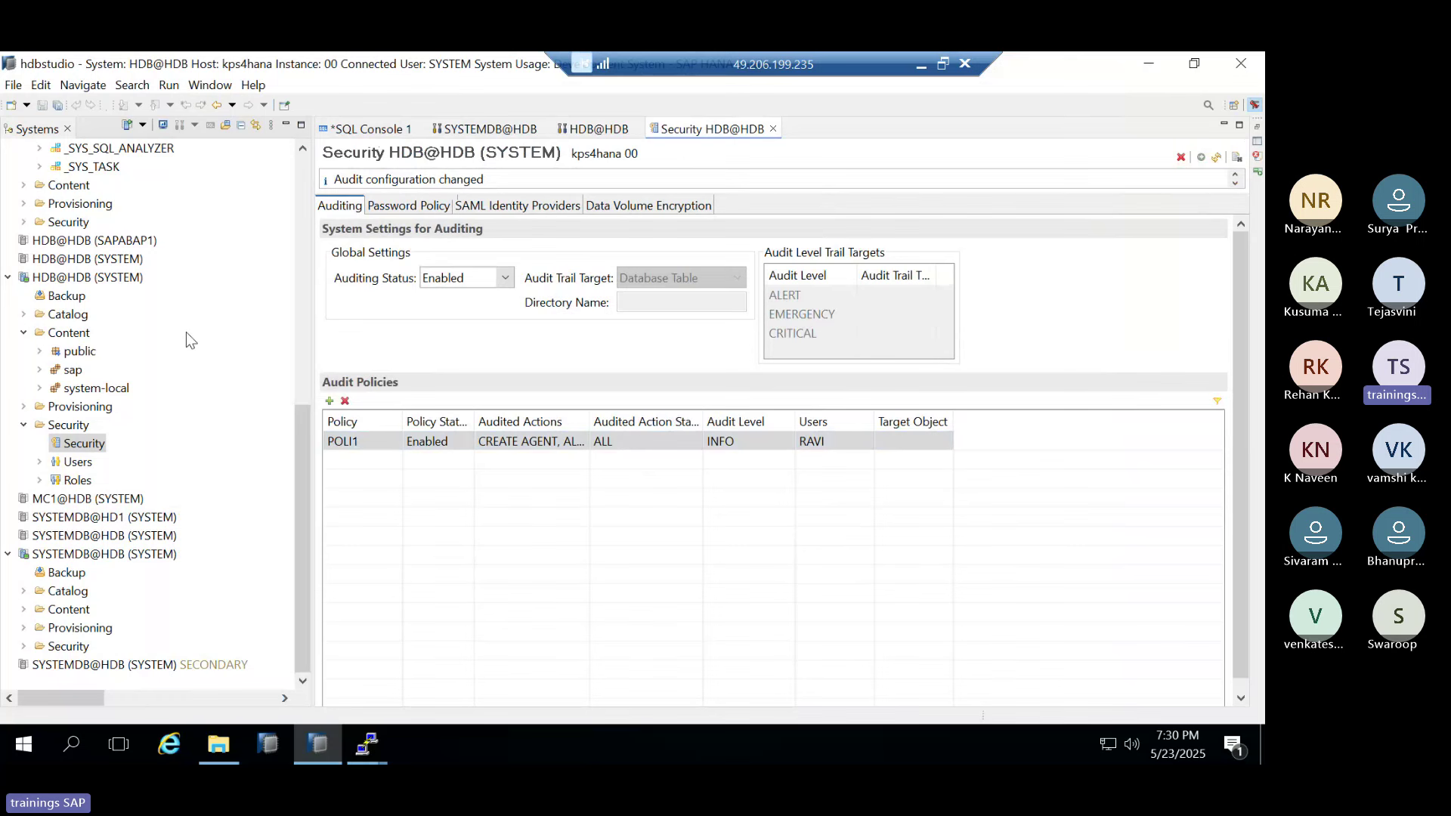
scroll(186, 333, up, 4)
scroll(154, 355, up, 3)
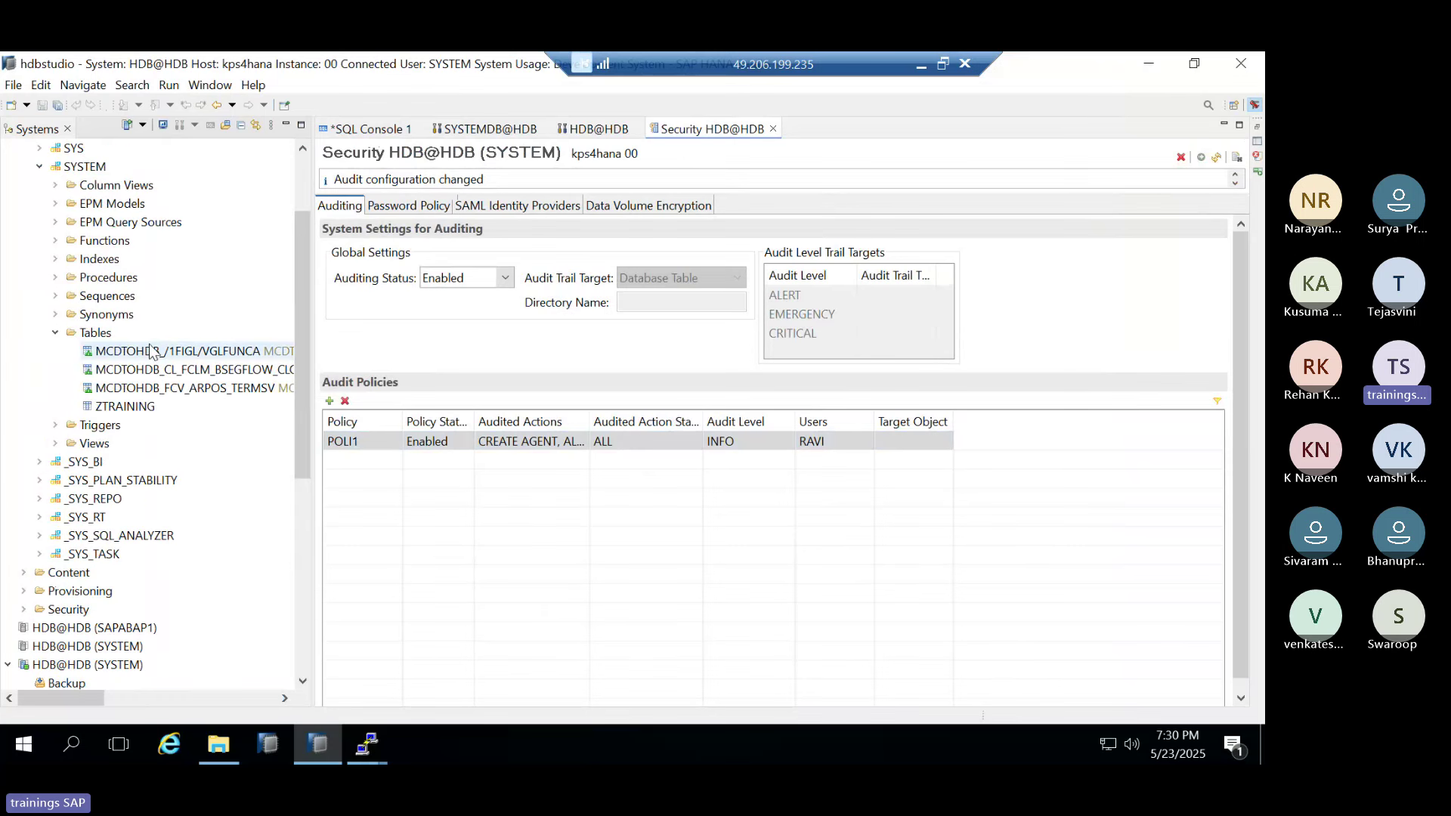
Collapse SYSTEM, expand Provisioning > Remote Sources > MCDTOHDB > <NULL>, and right-click _SYS_DI#SAPHANADB
scroll(152, 352, up, 2)
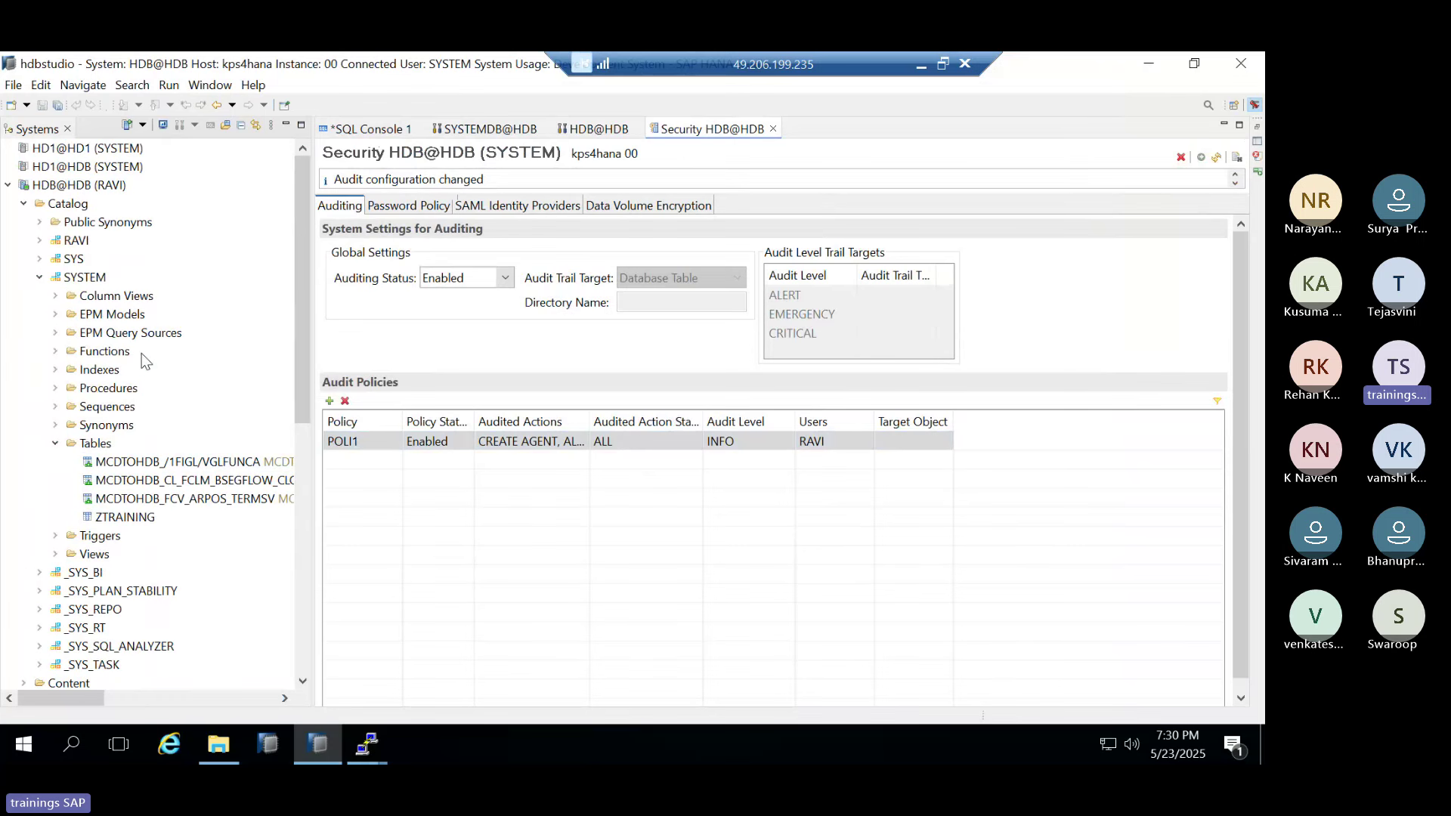
click(40, 278)
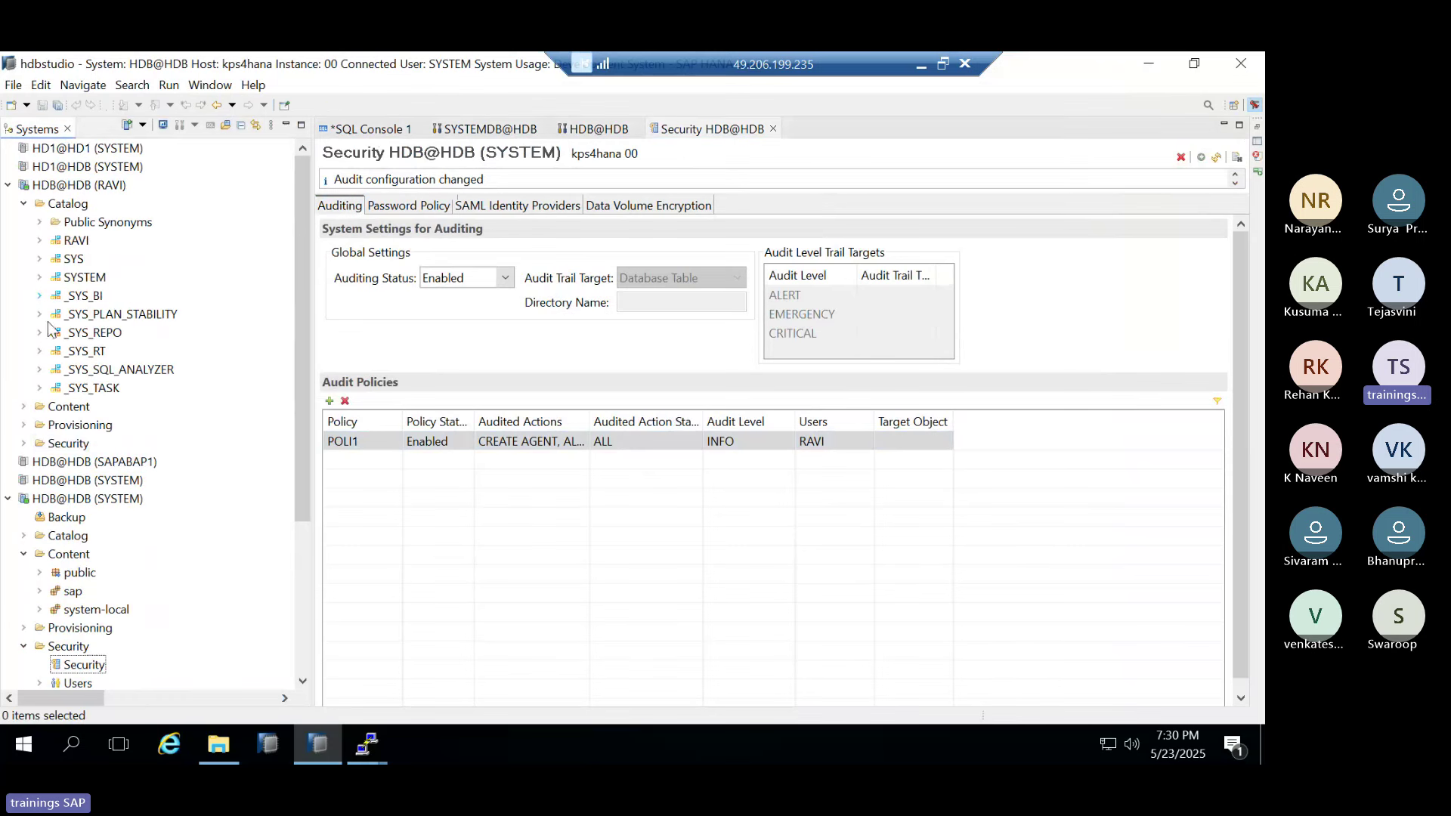
click(24, 425)
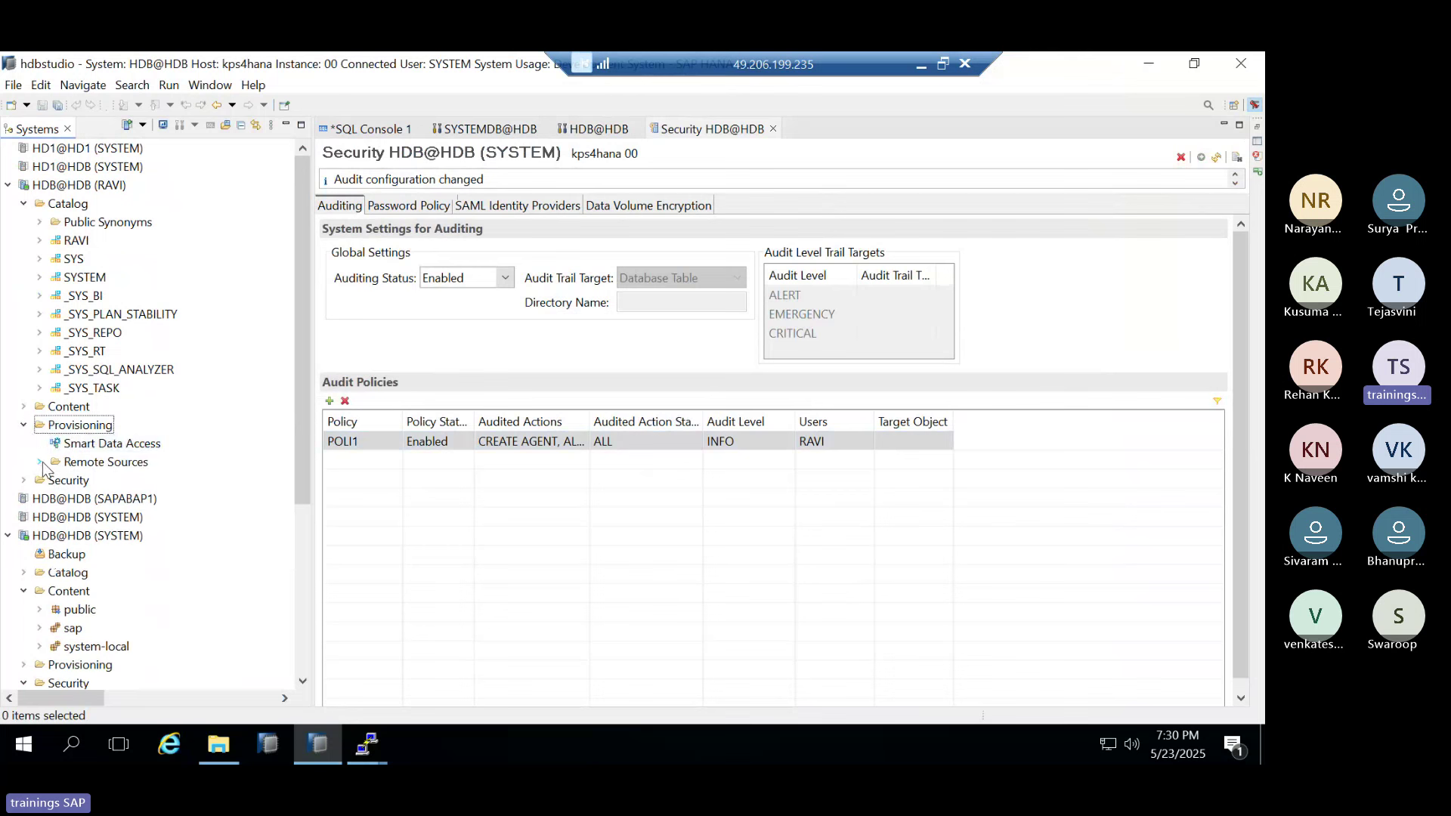
click(40, 463)
click(55, 481)
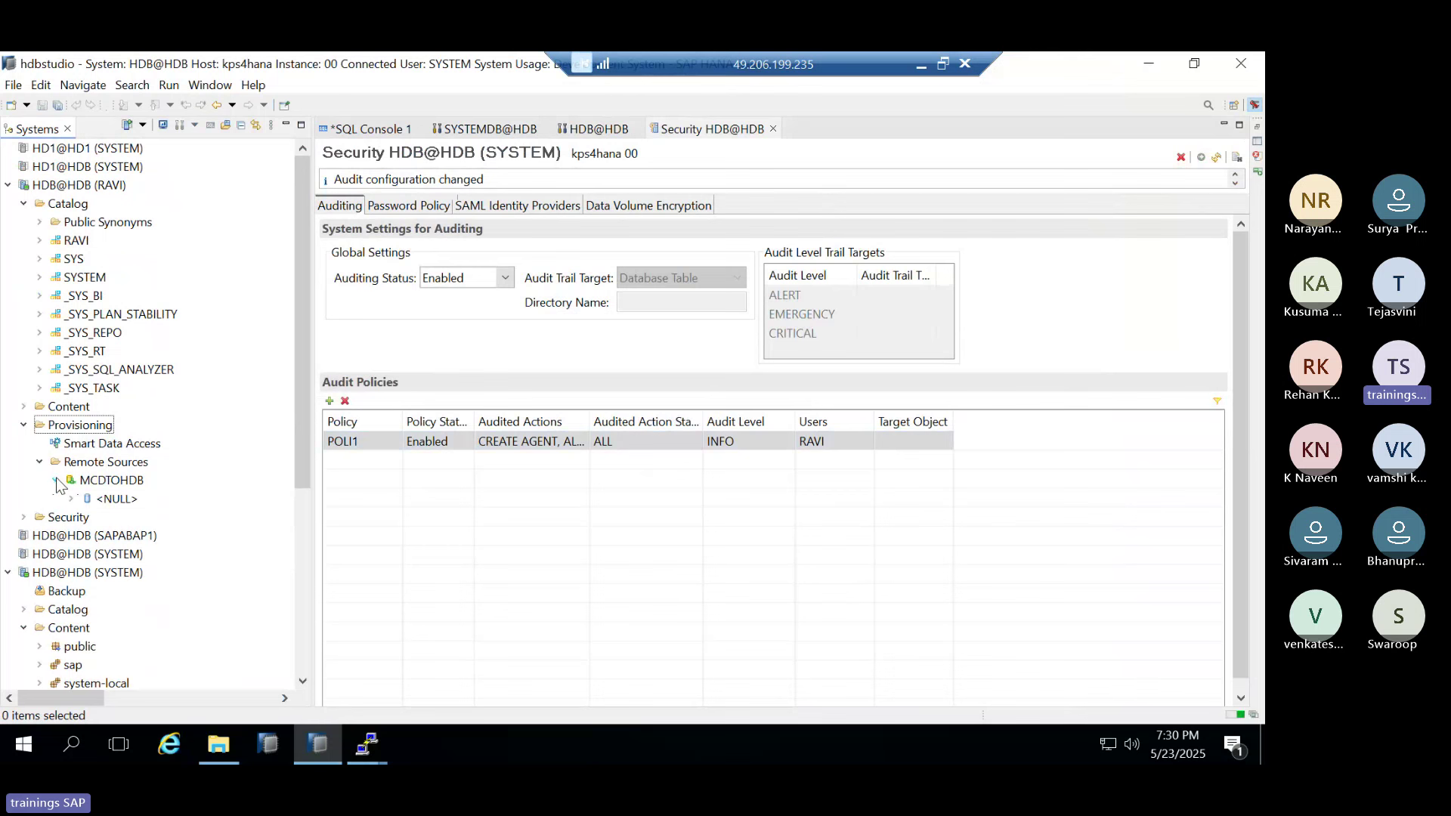
click(72, 499)
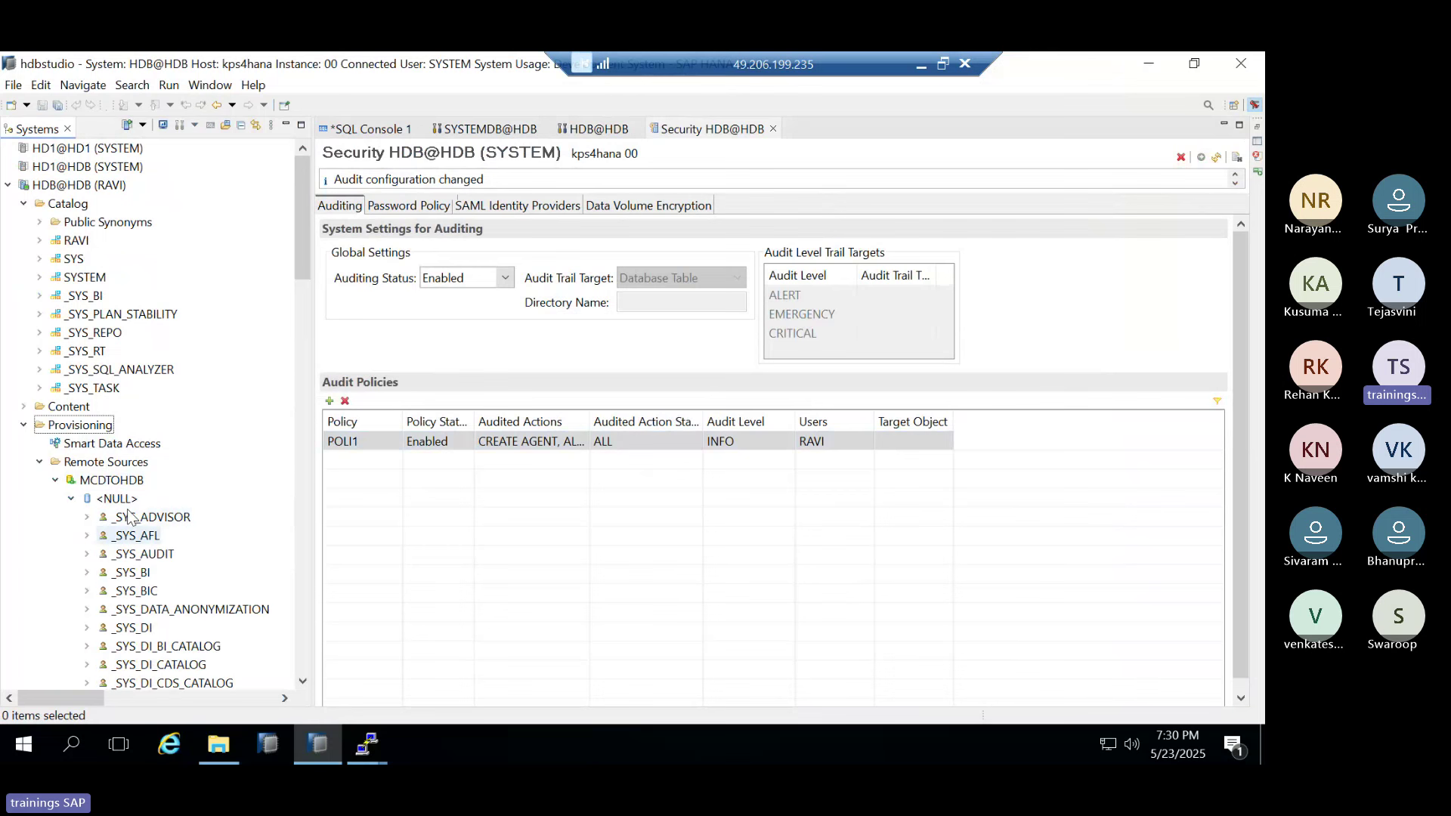
scroll(150, 590, down, 3)
click(148, 592)
right_click(148, 592)
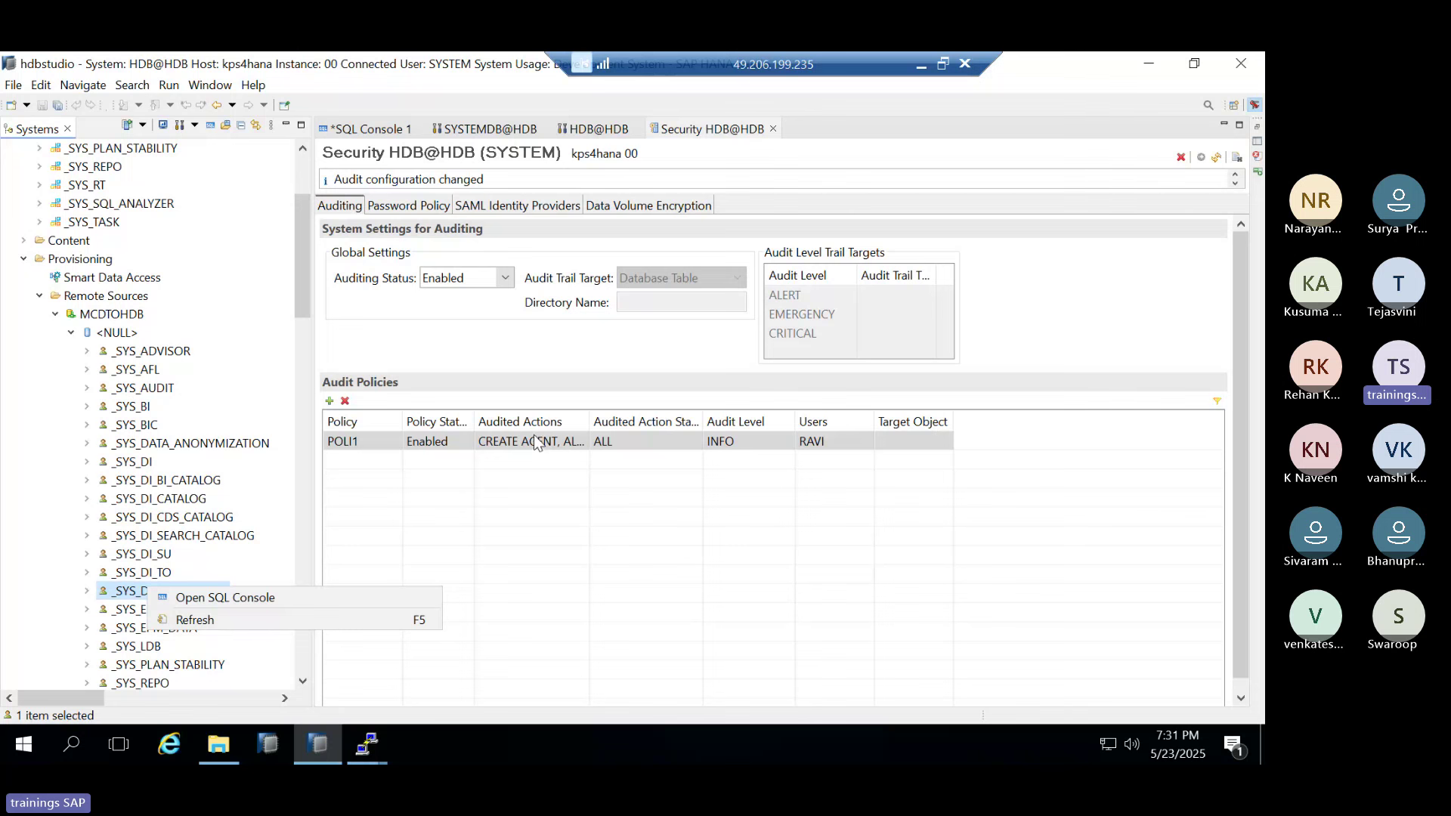
Close the schema menu and security editor, returning to the HDB@HDB savepoint configuration view
click(772, 128)
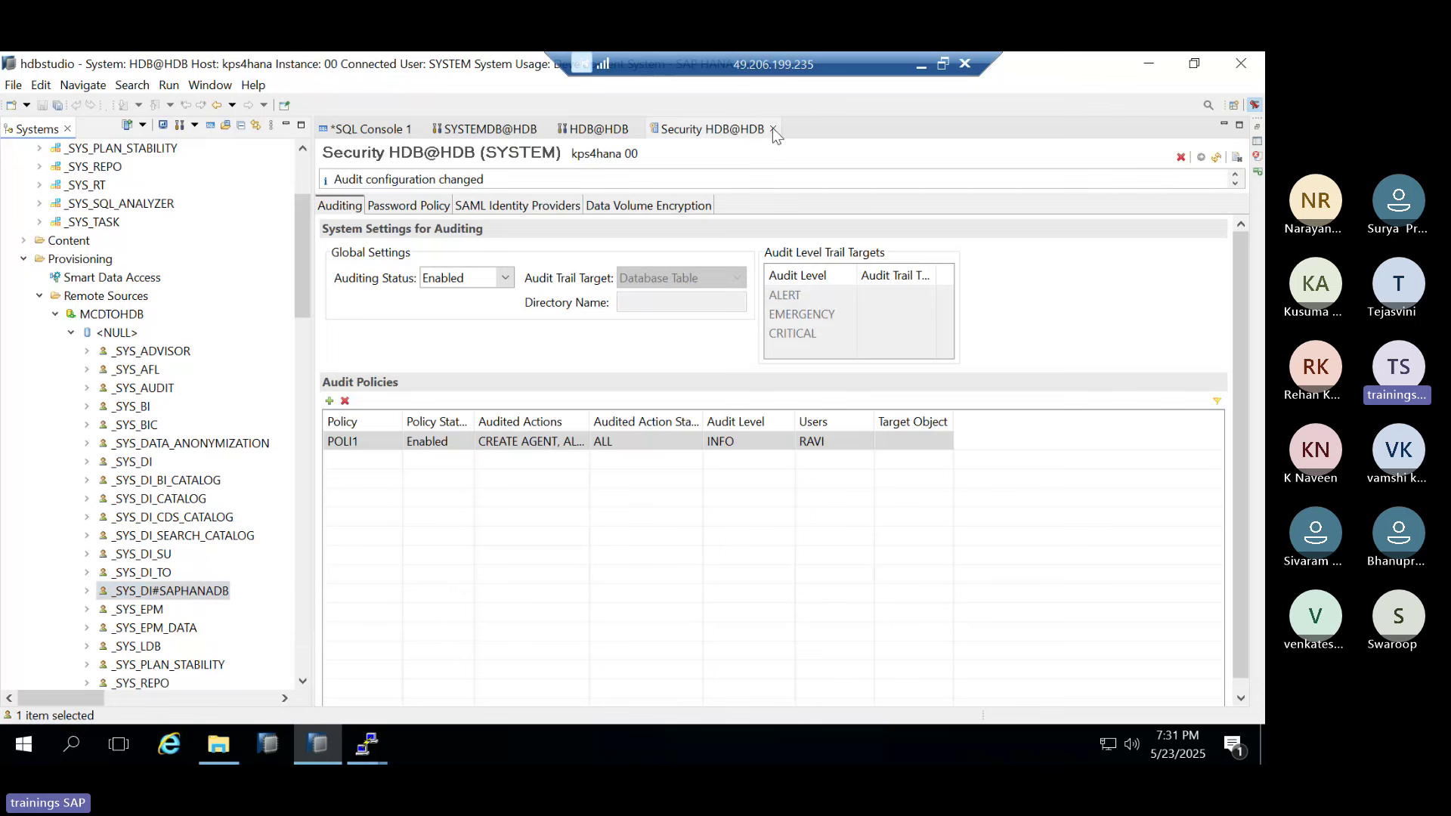
click(773, 128)
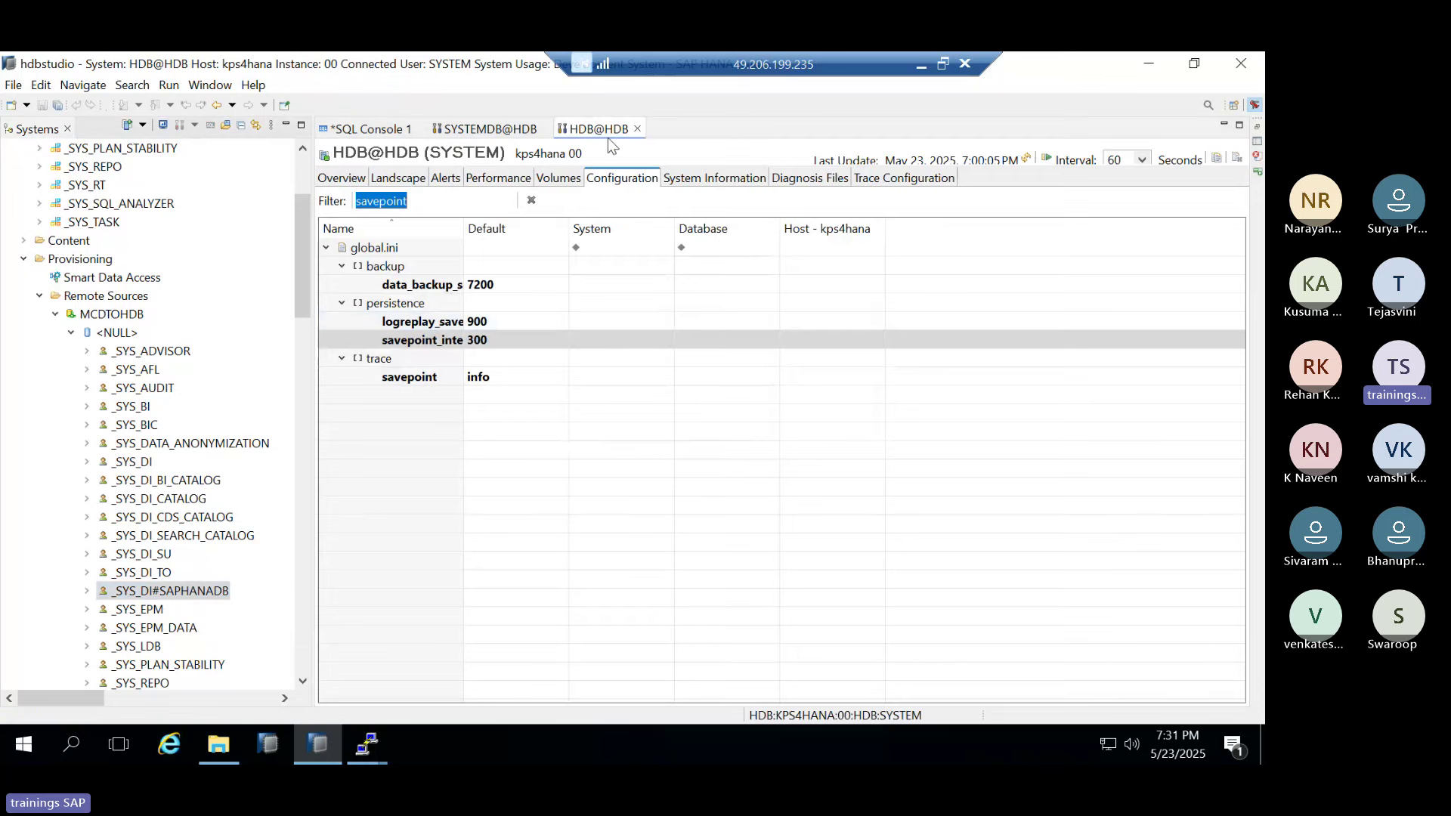
click(490, 130)
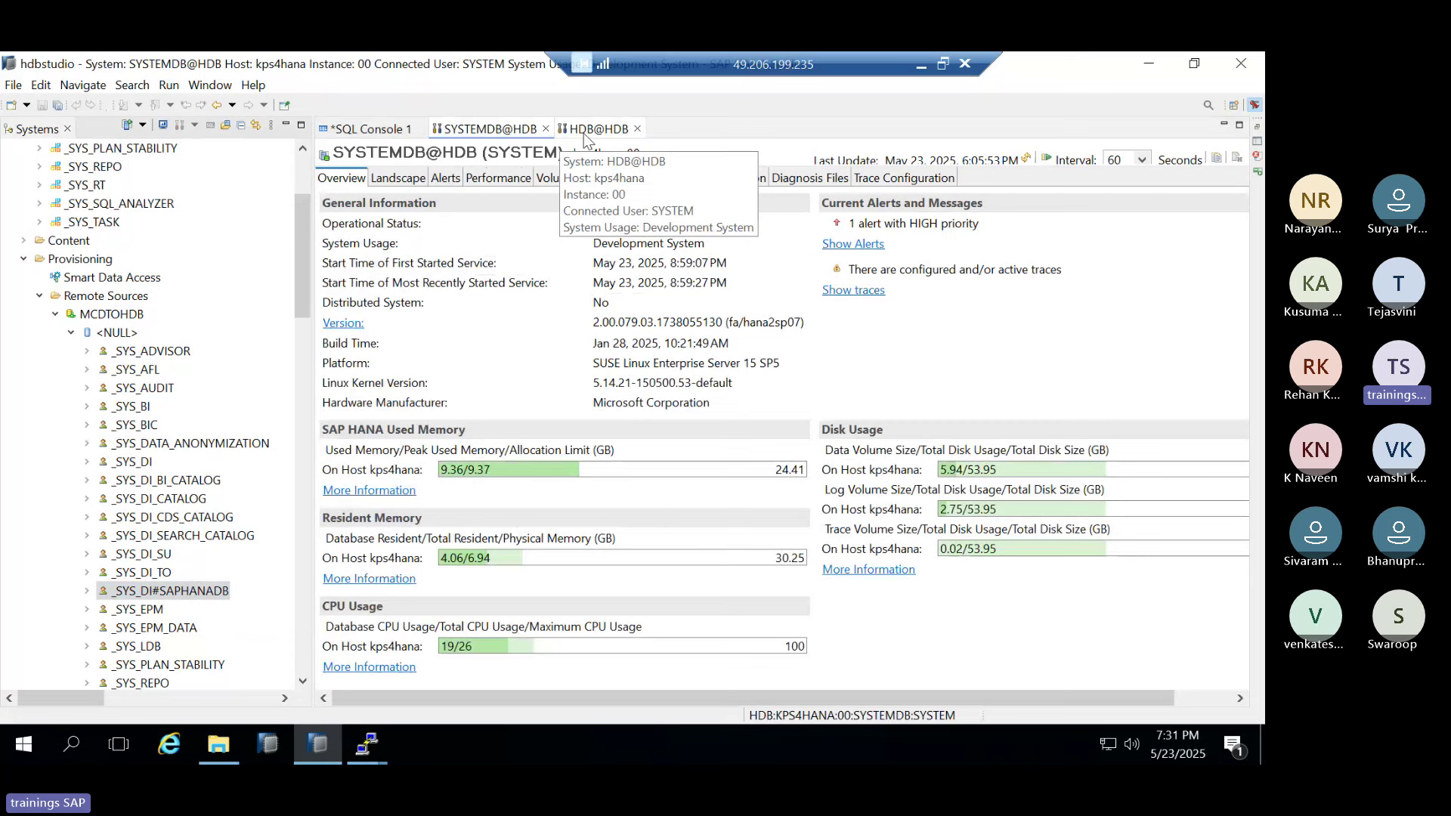
click(591, 130)
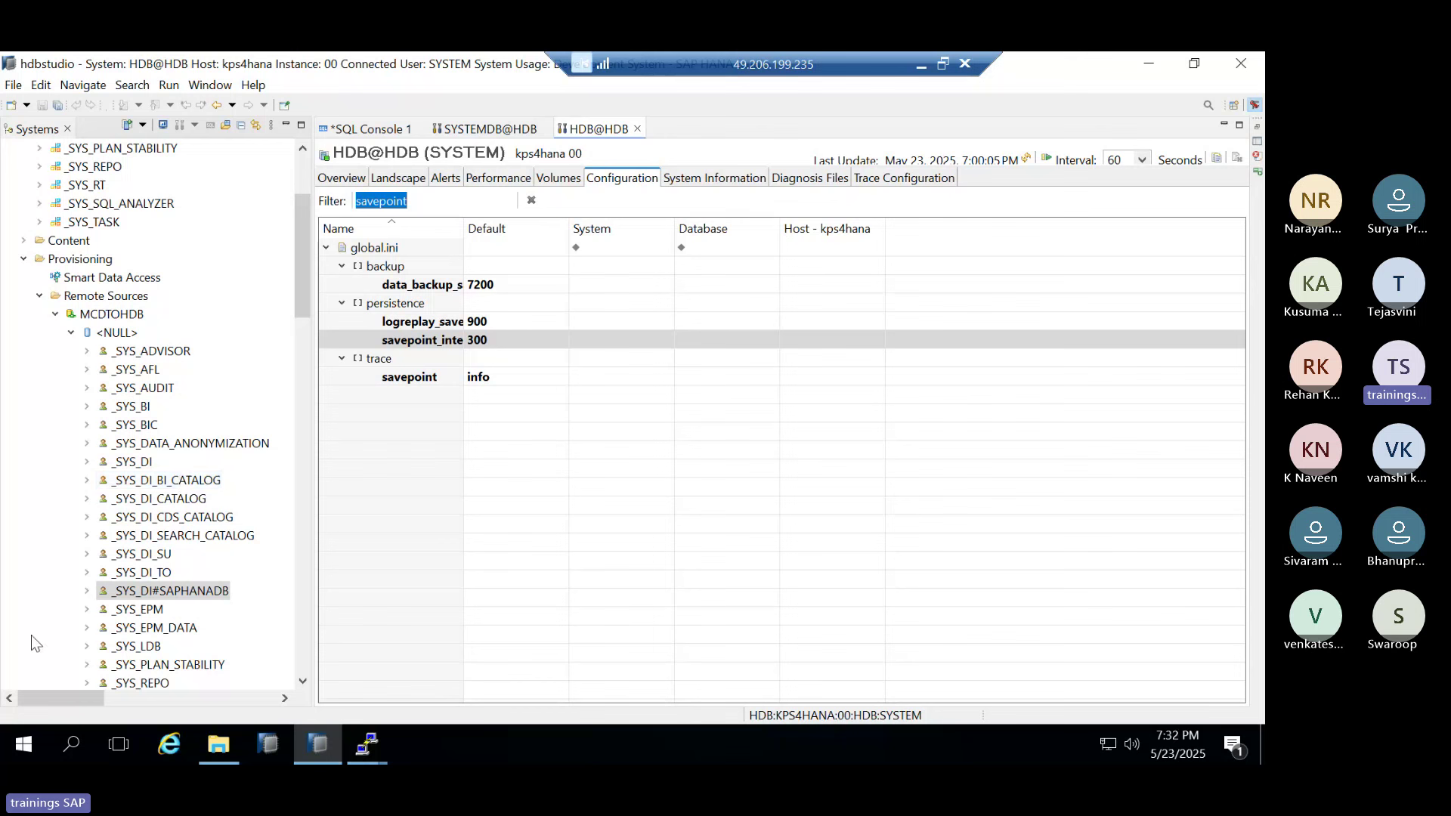
Collapse the <NULL> node and expand the Security folder to select its Security entry
click(72, 334)
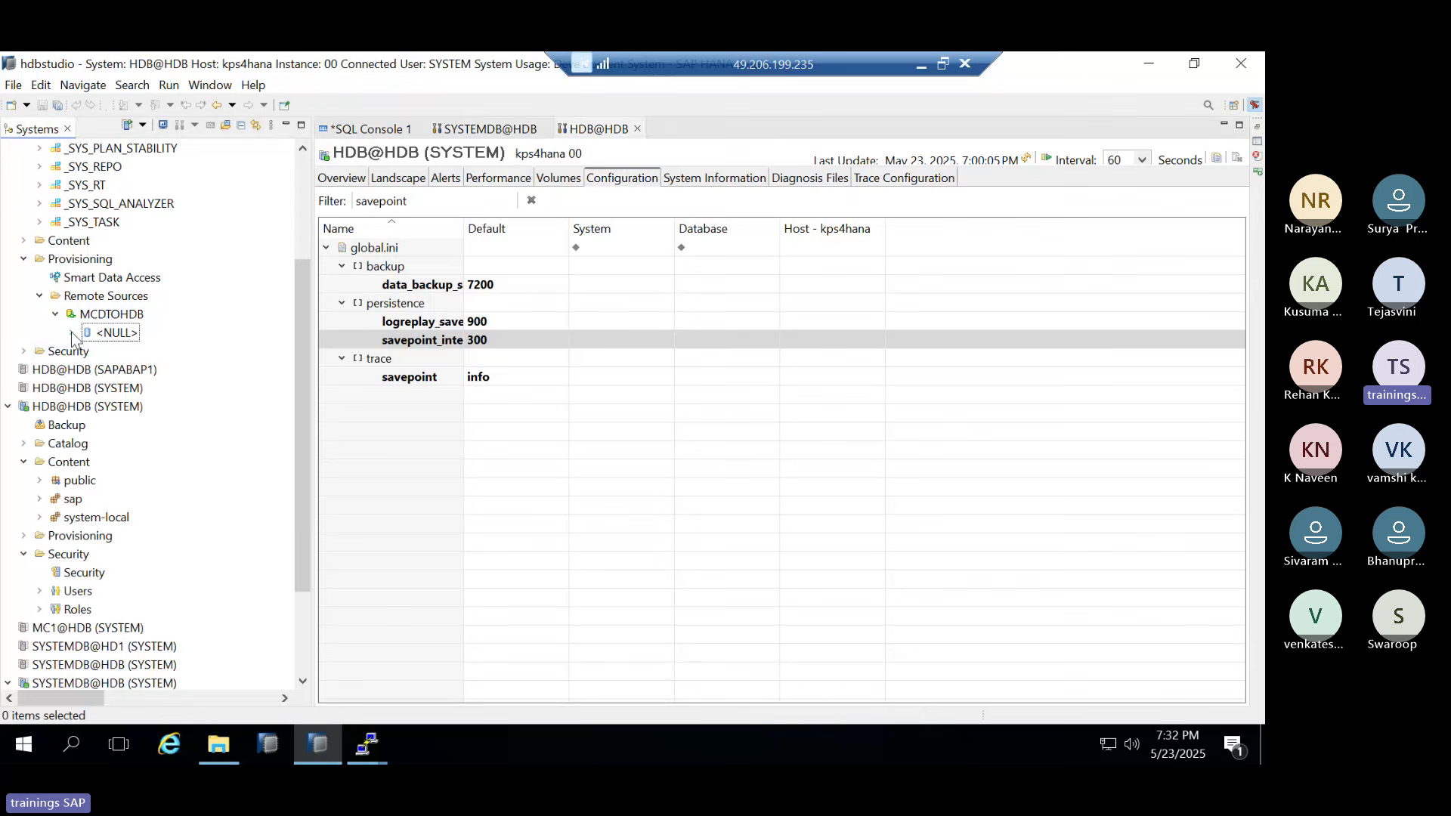
click(25, 352)
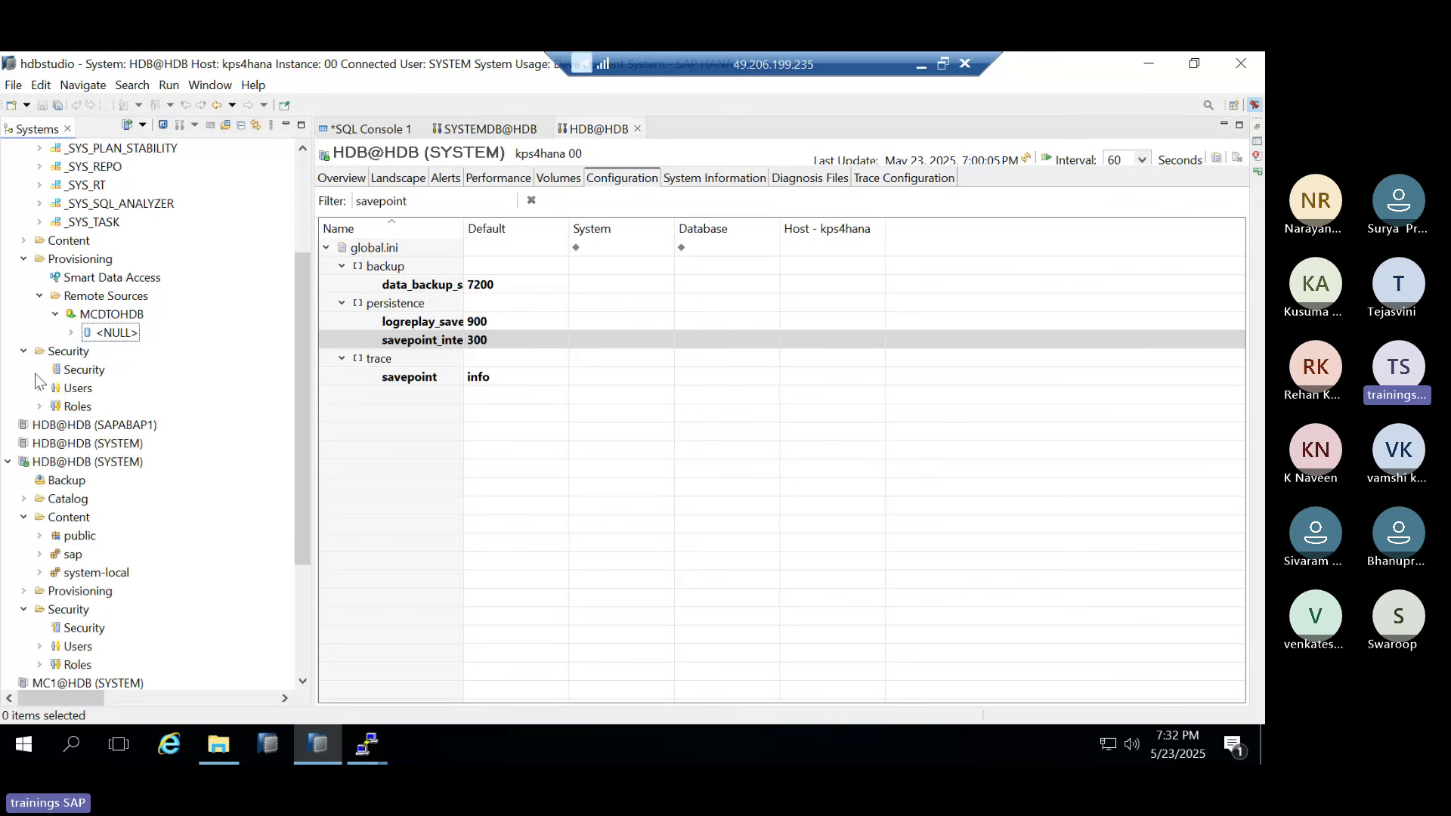
click(69, 371)
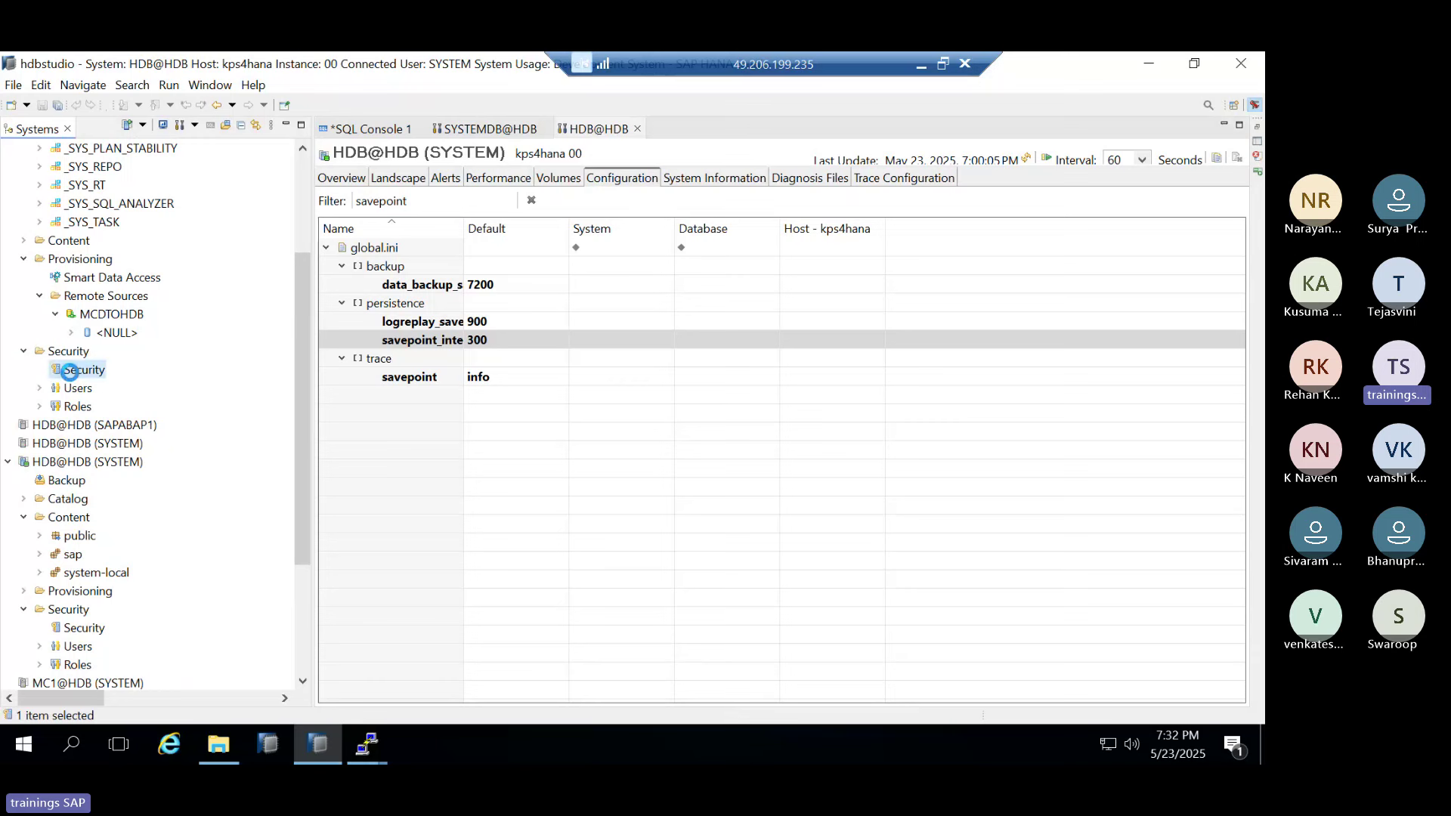
Open HDB@HDB (SYSTEM)'s Security editor, showing auditing Enabled and policy POLI1 for RAVI
double_click(69, 370)
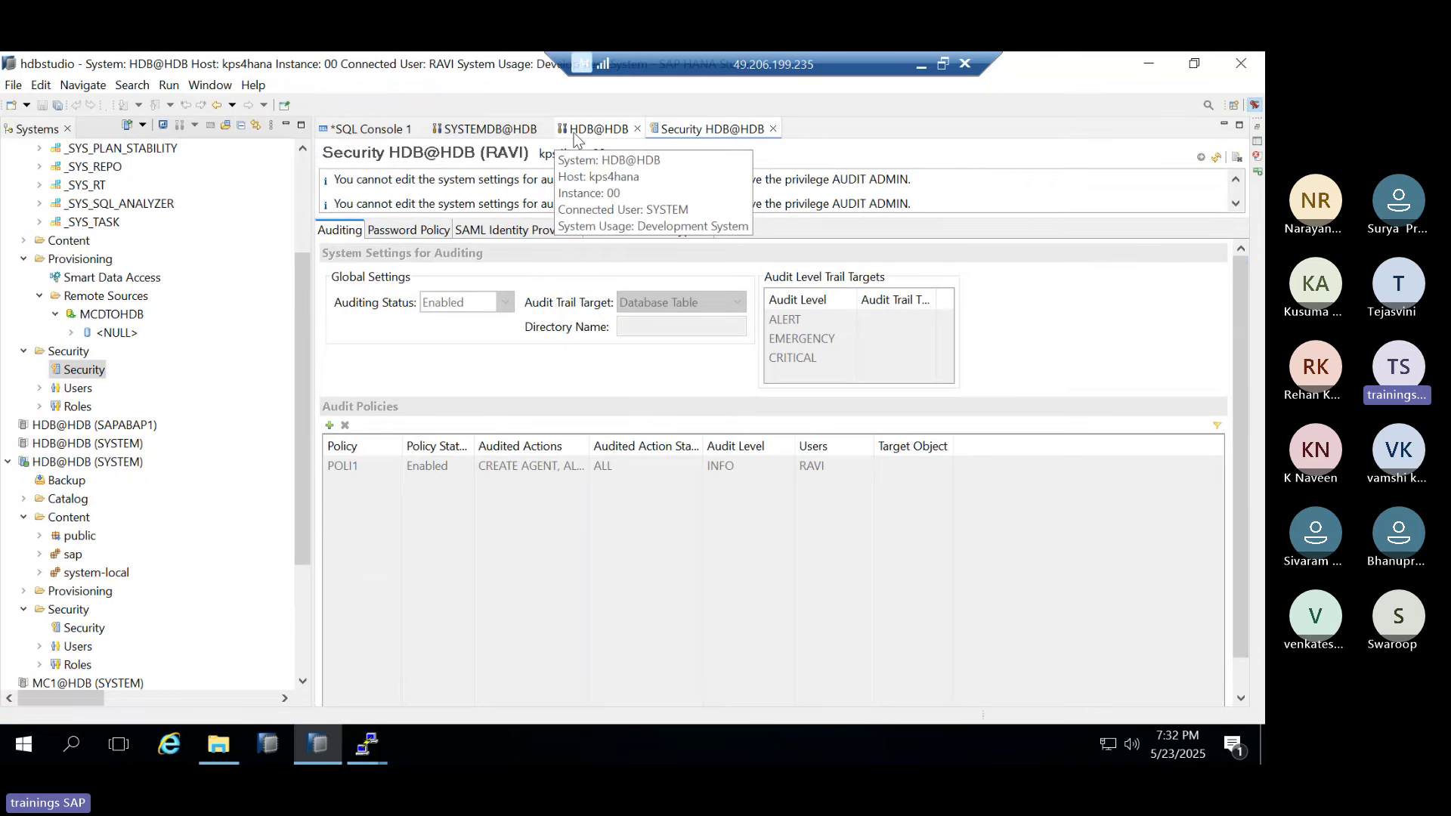
click(597, 129)
click(505, 130)
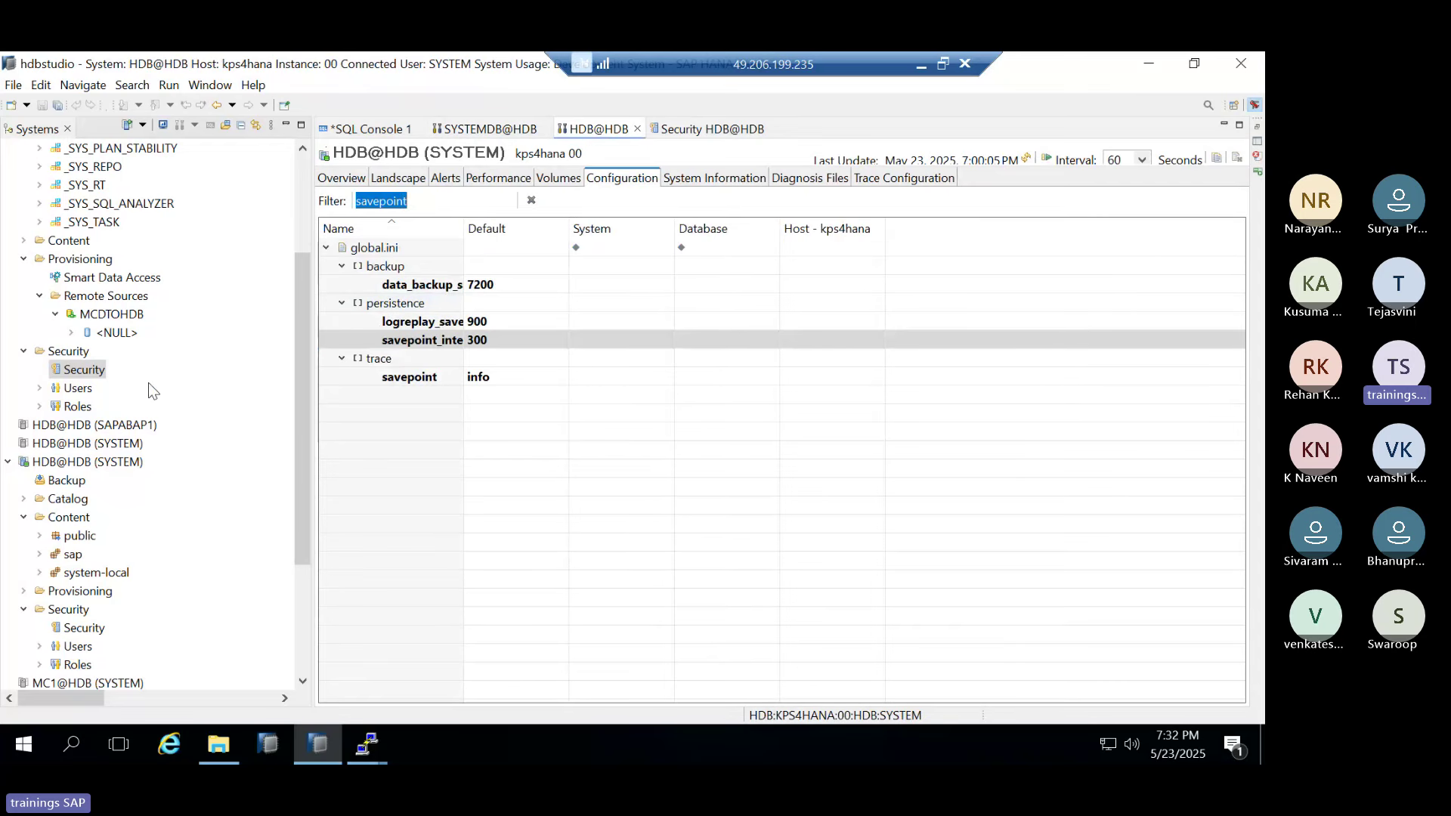
scroll(146, 538, down, 1)
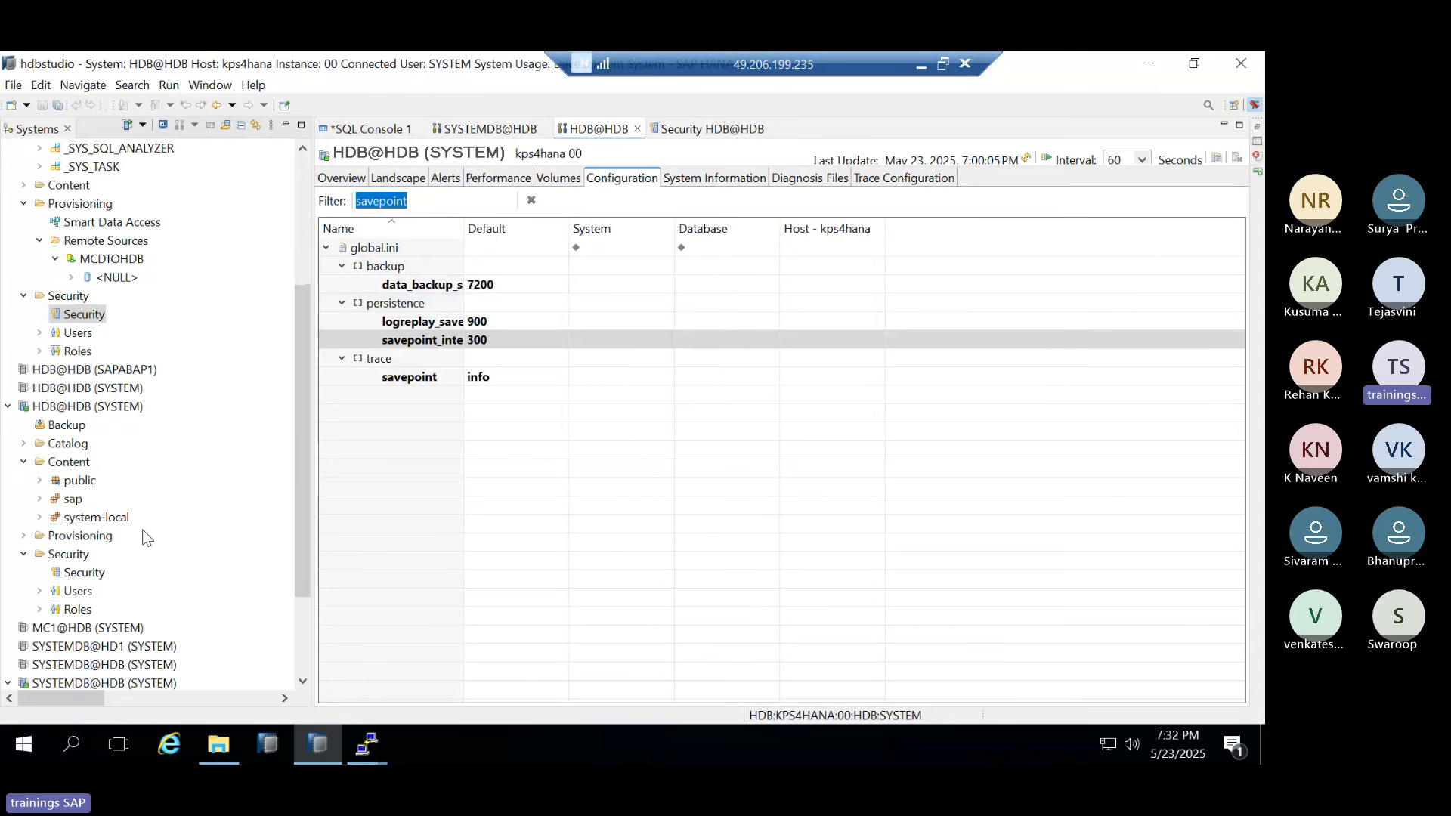
click(71, 570)
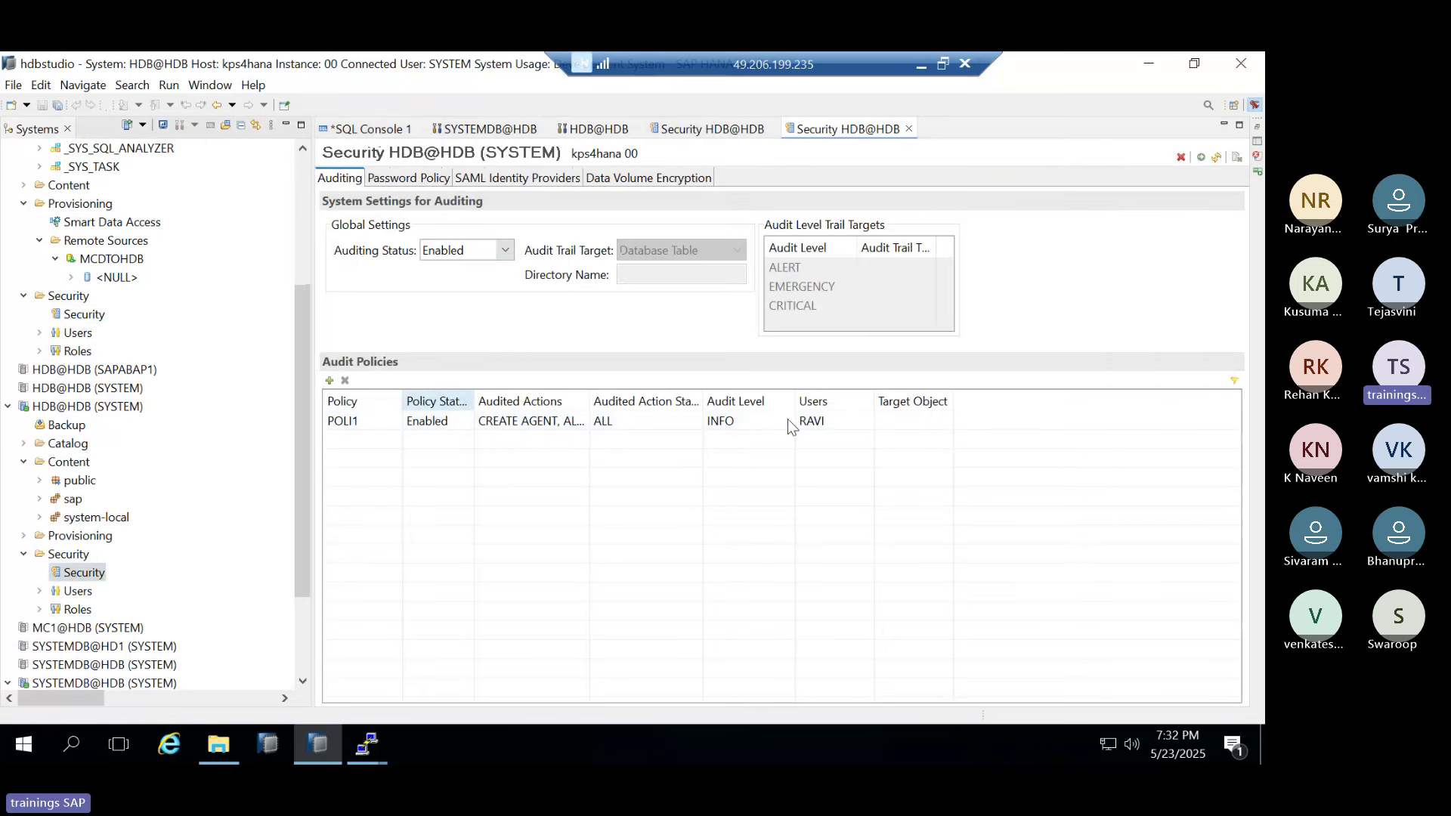
Add all listed users to POLI1's Users and try to deploy the change
click(866, 422)
click(866, 422)
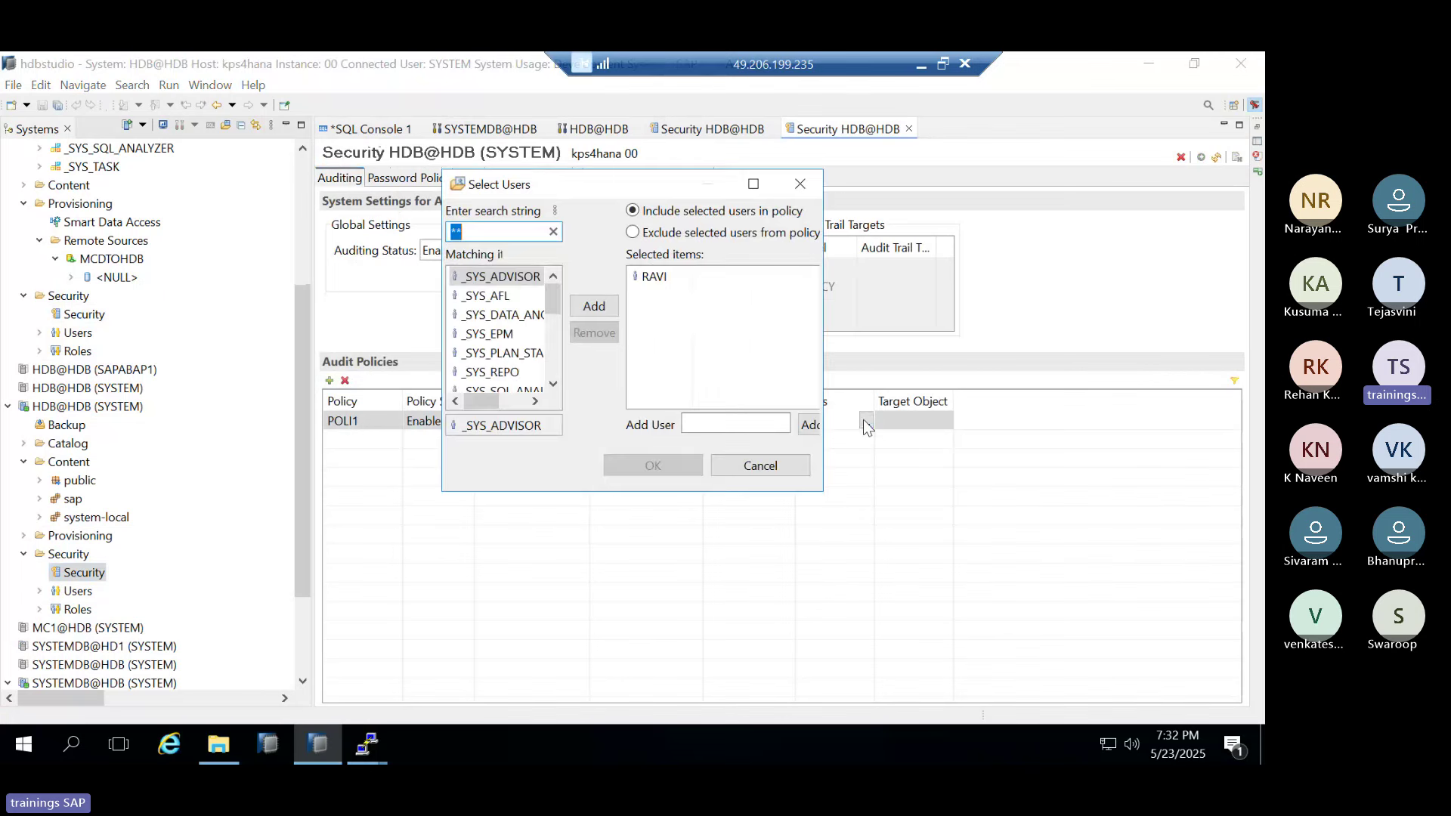
click(495, 335)
key(ctrl+a)
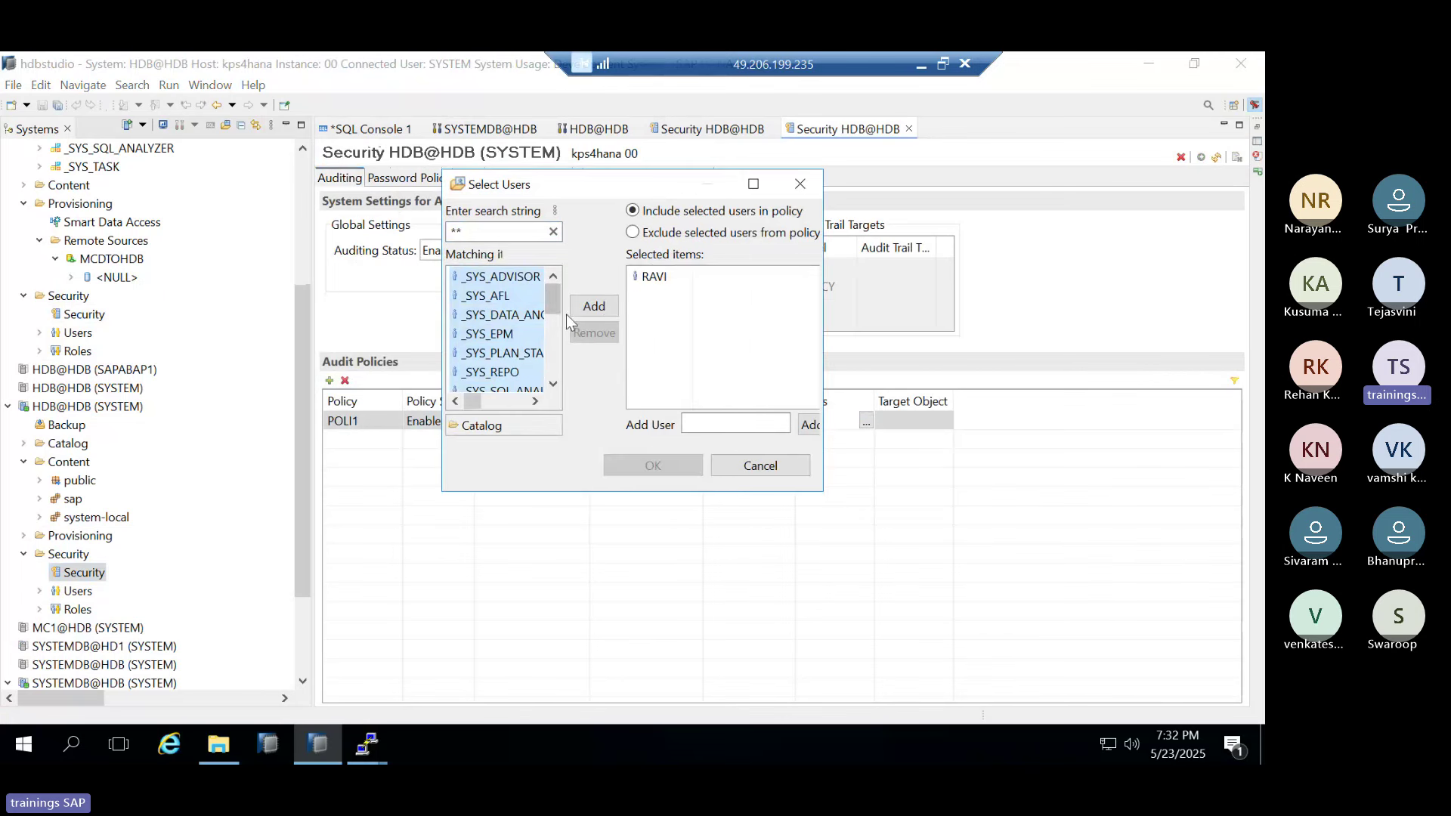
click(594, 306)
click(639, 467)
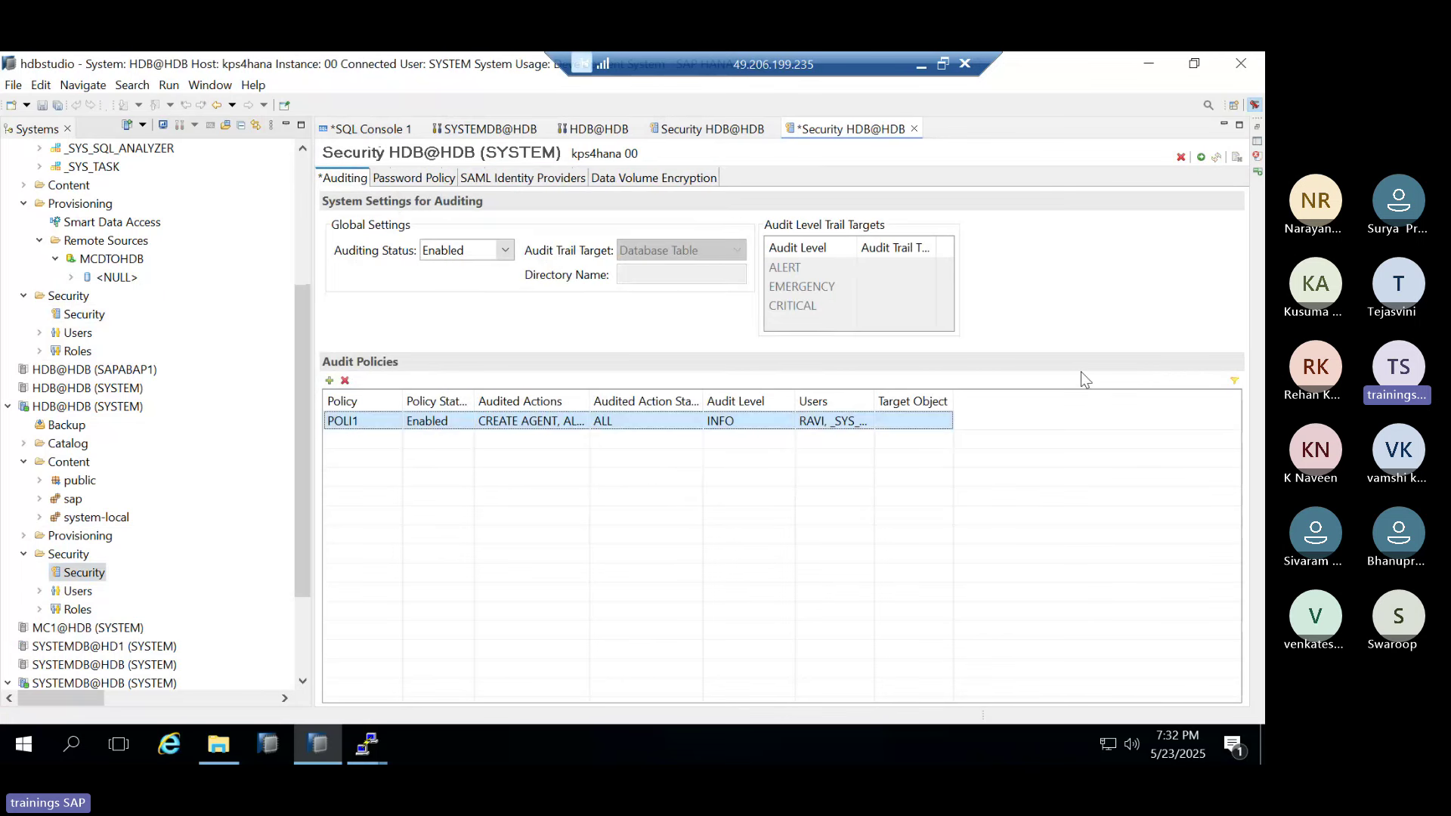
click(1199, 159)
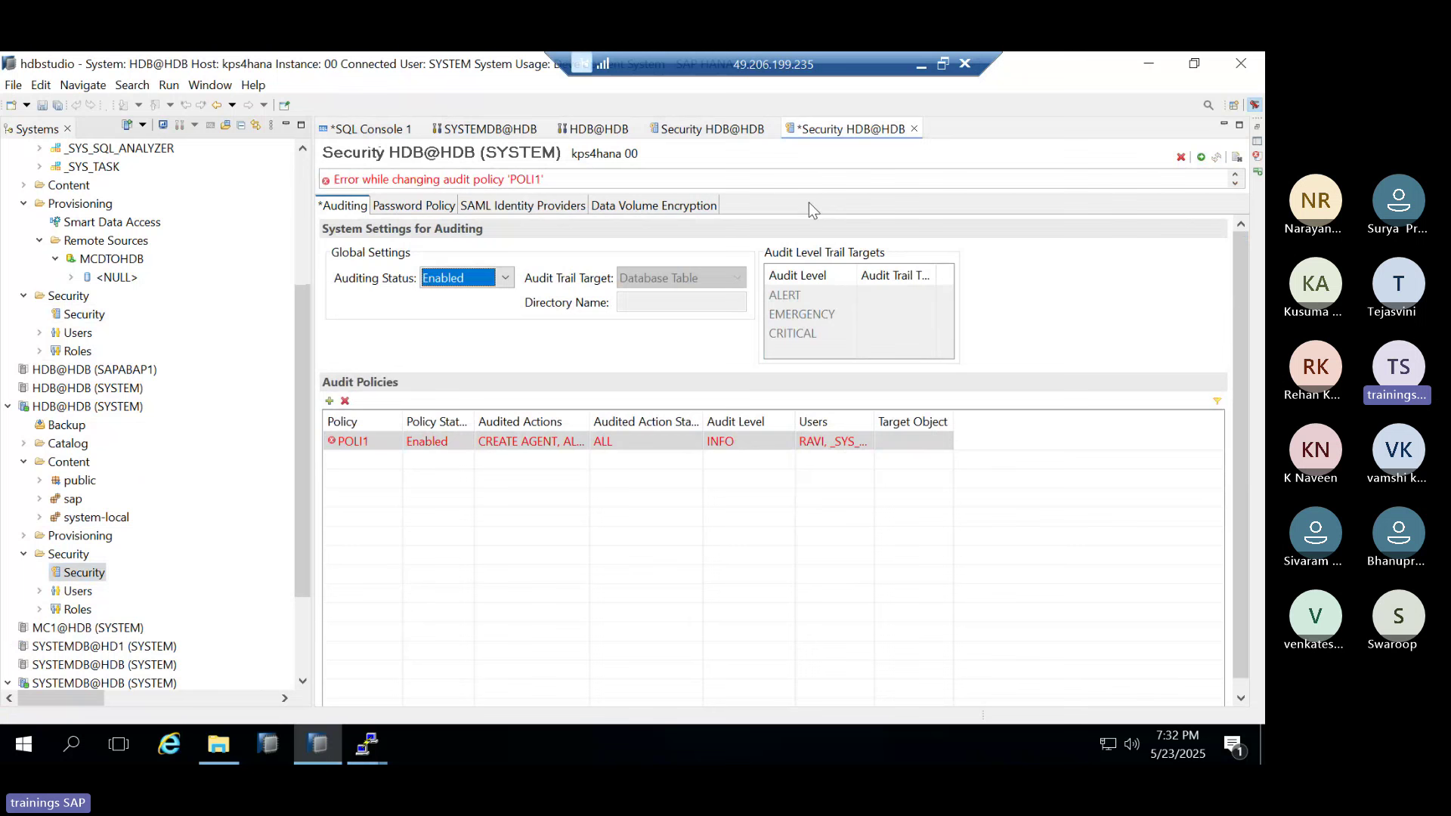
Close the modified Security editor without saving, then close the other Security editor
click(914, 130)
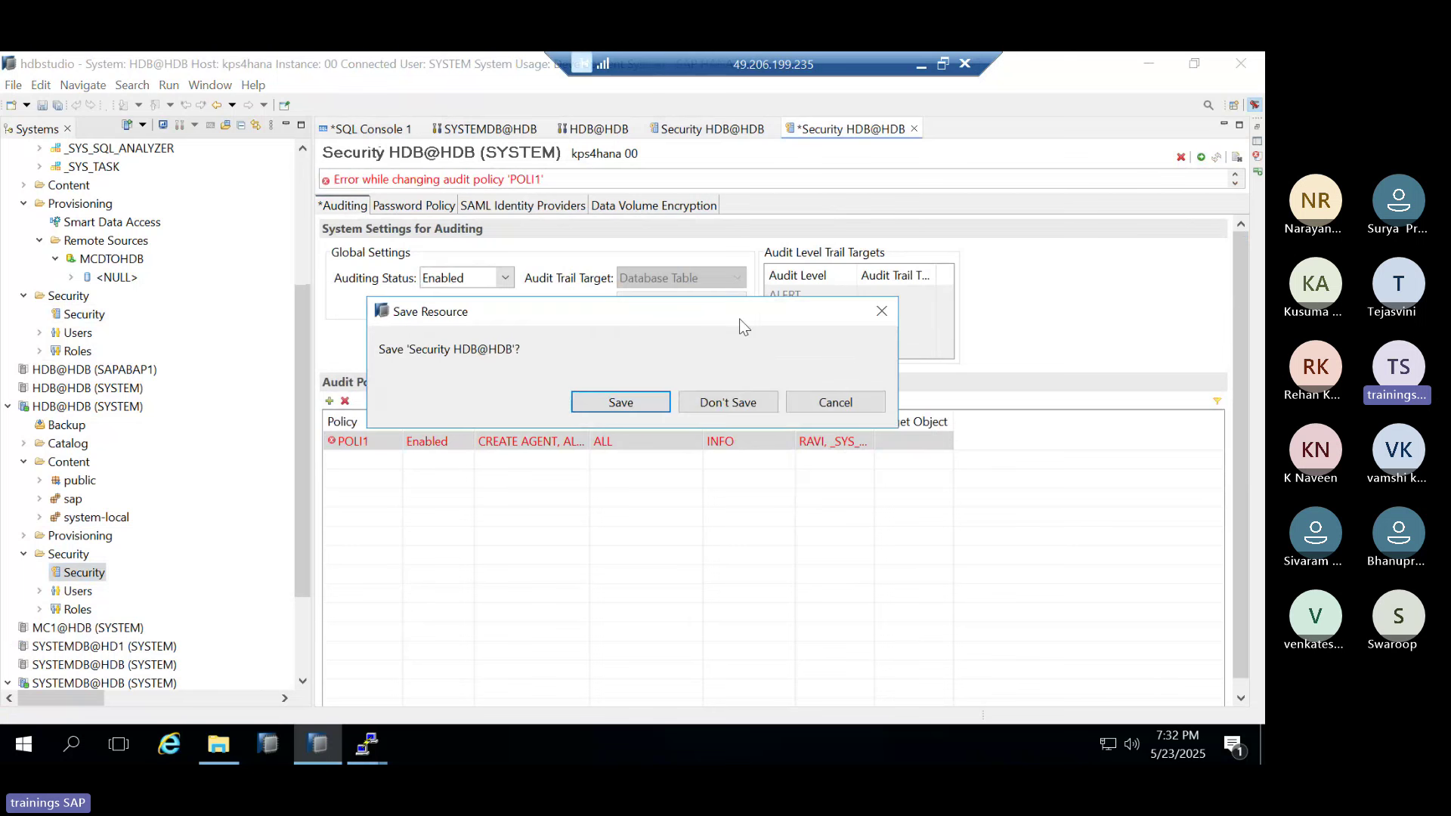
click(728, 403)
click(740, 133)
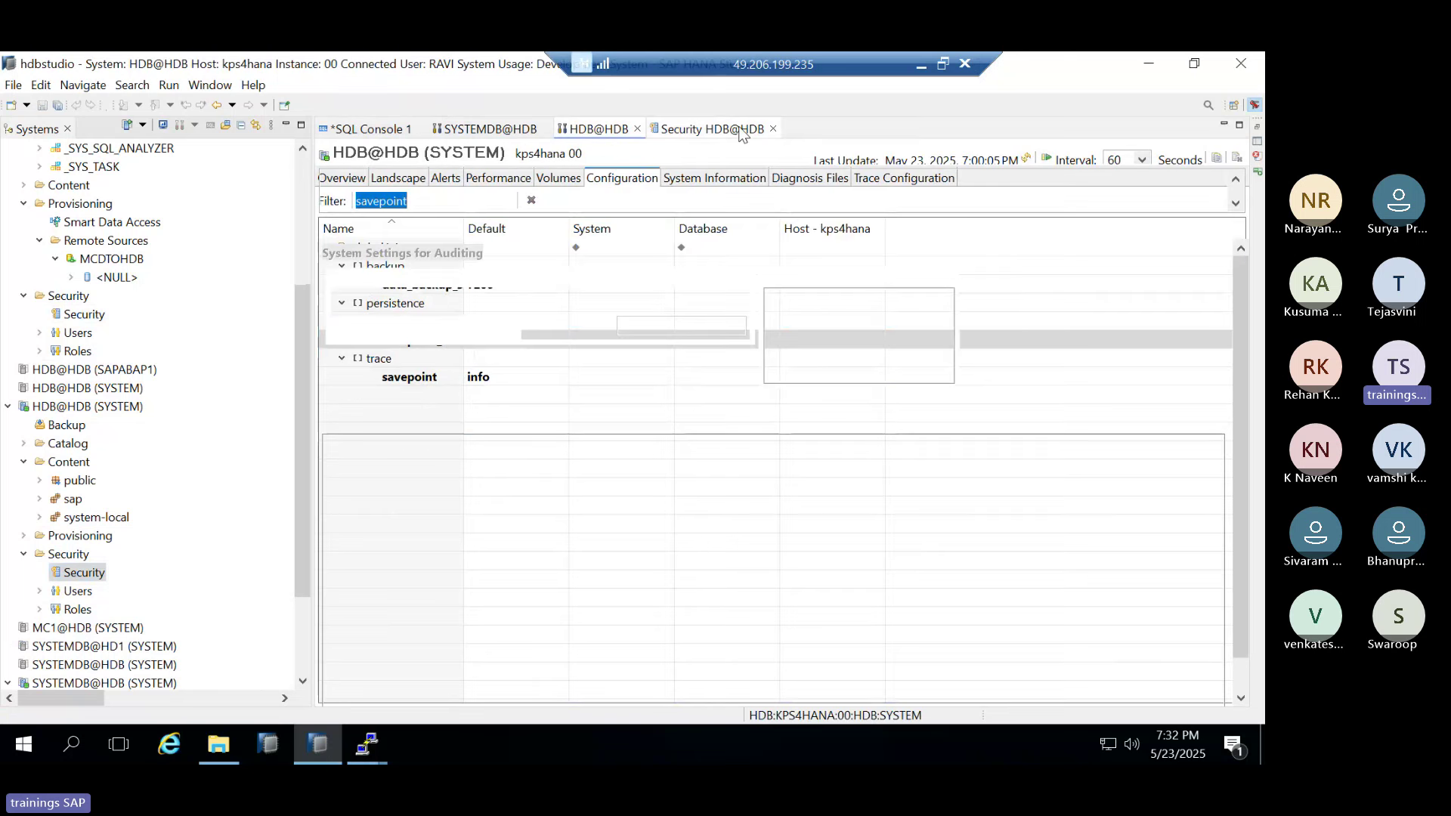
click(771, 128)
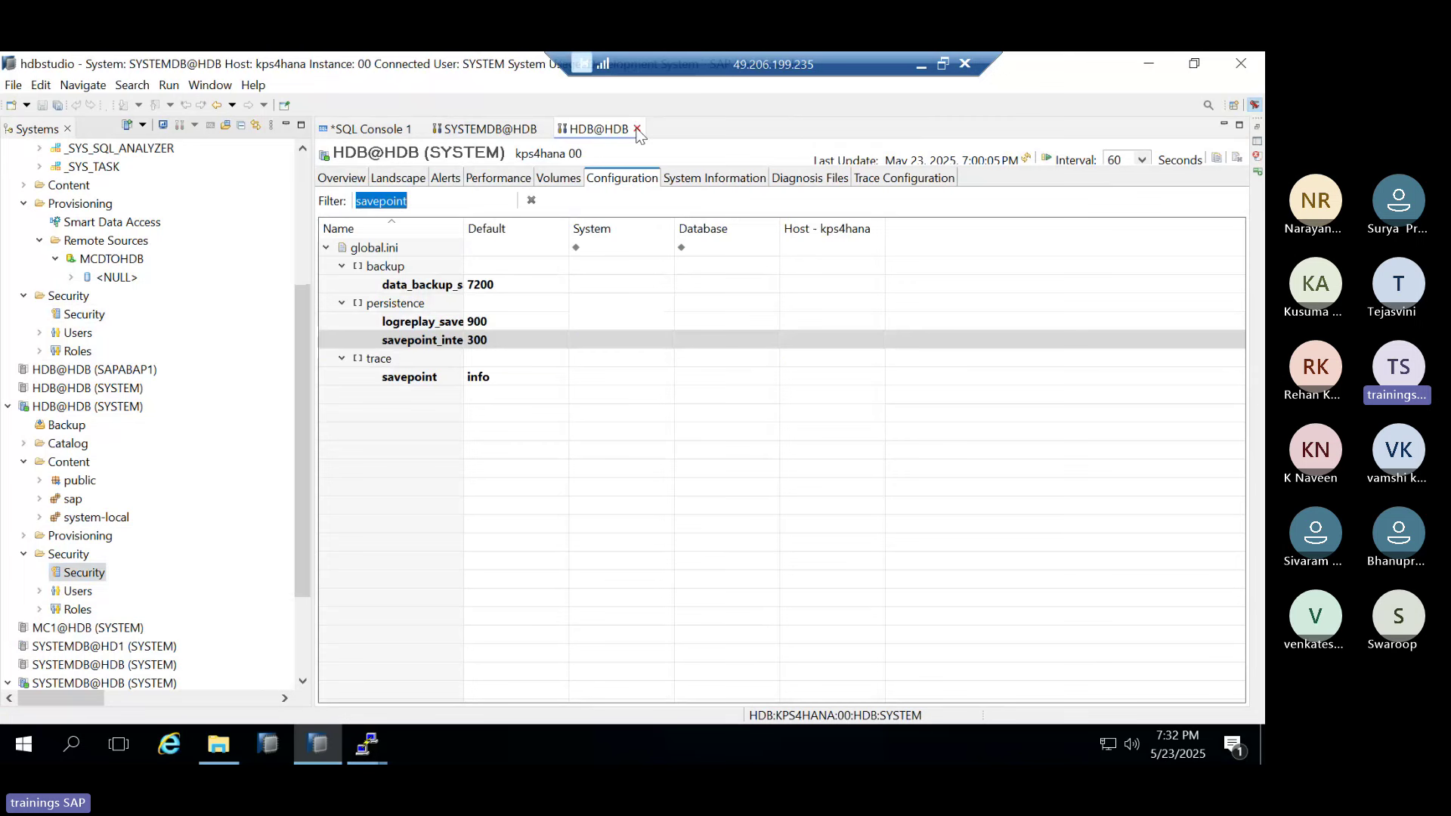
Close the HDB@HDB editor, collapse Content and Security, and open the HDB@HDB (SYSTEM) overview
click(637, 129)
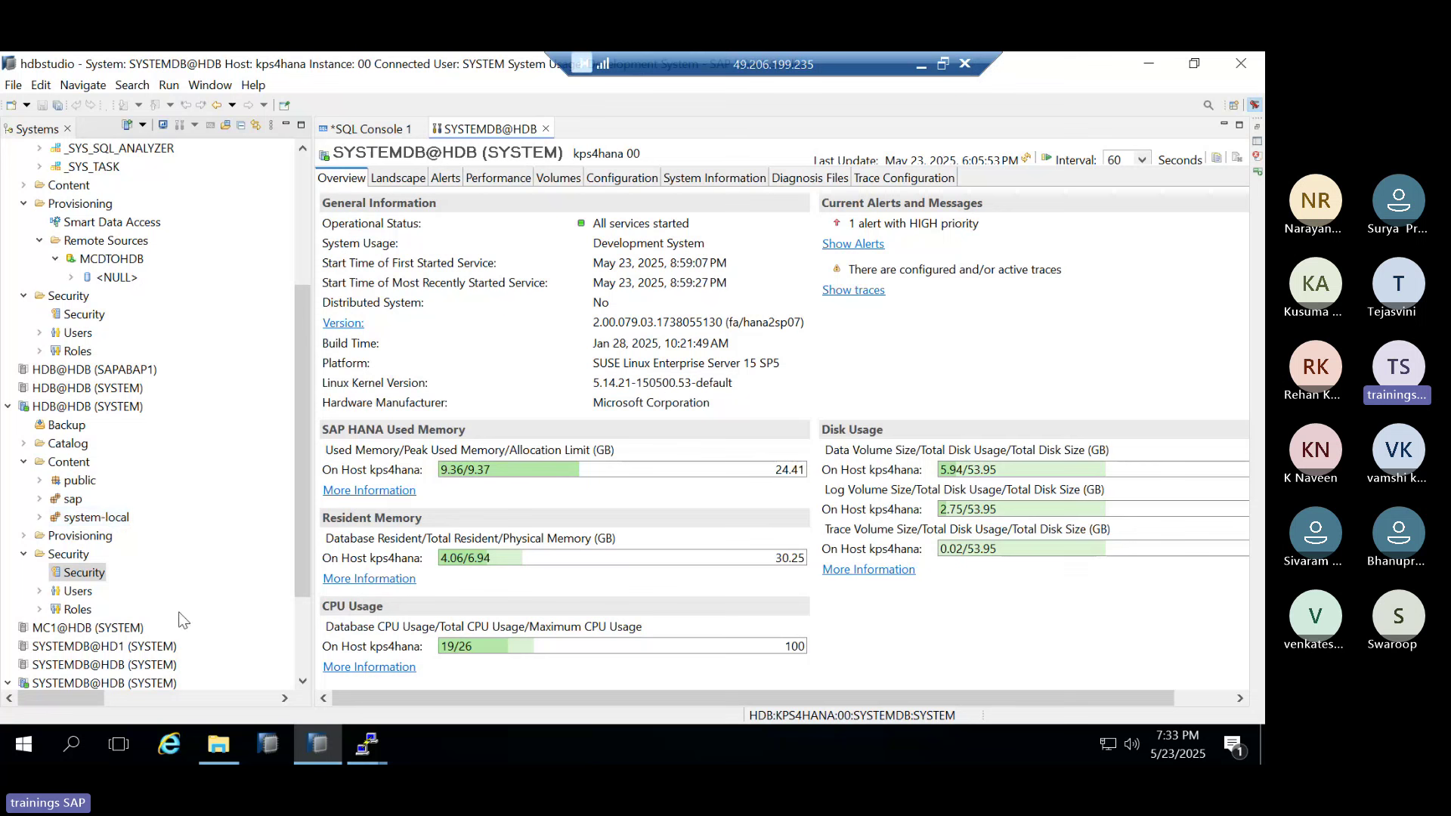
click(23, 462)
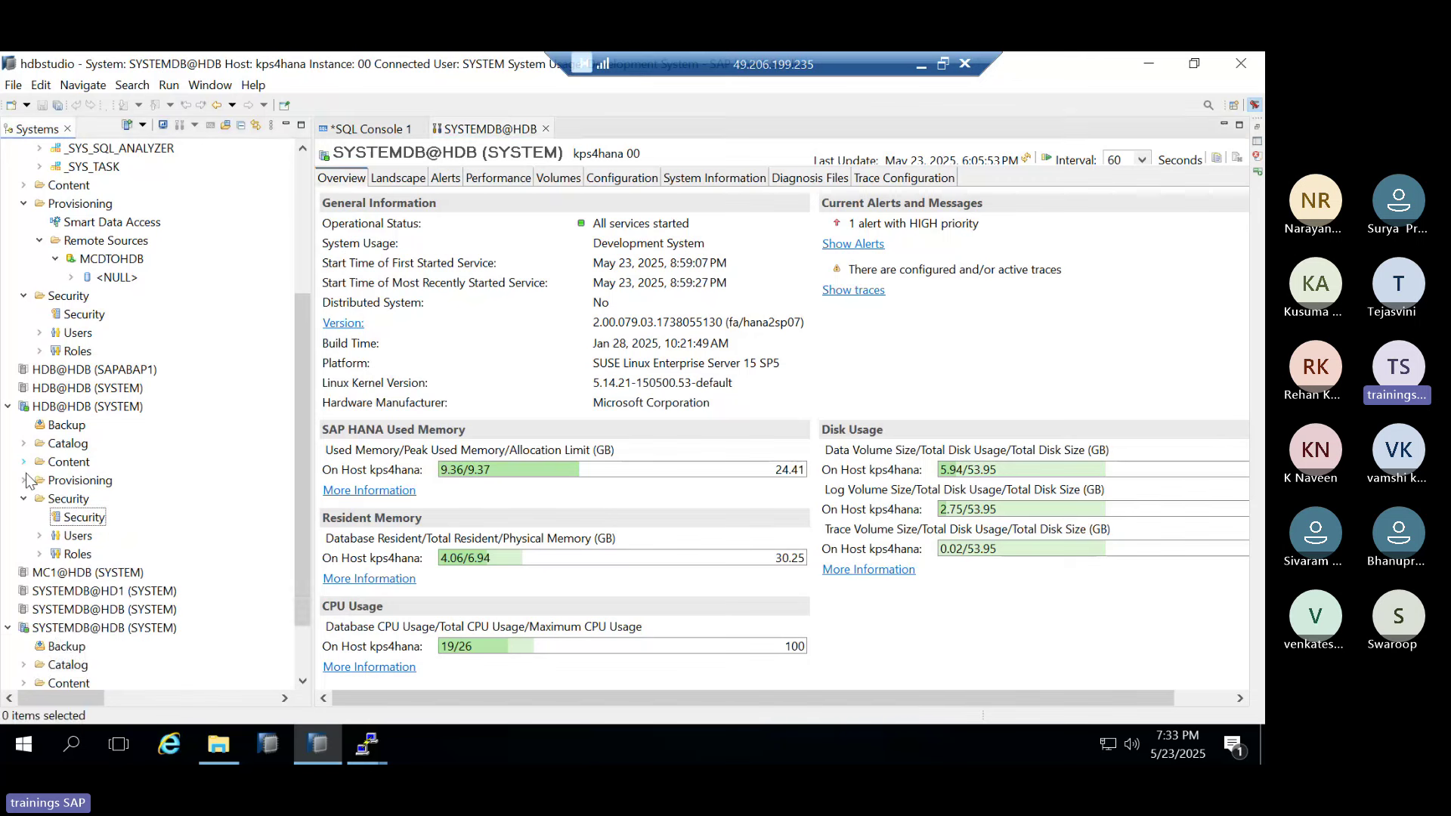
click(23, 499)
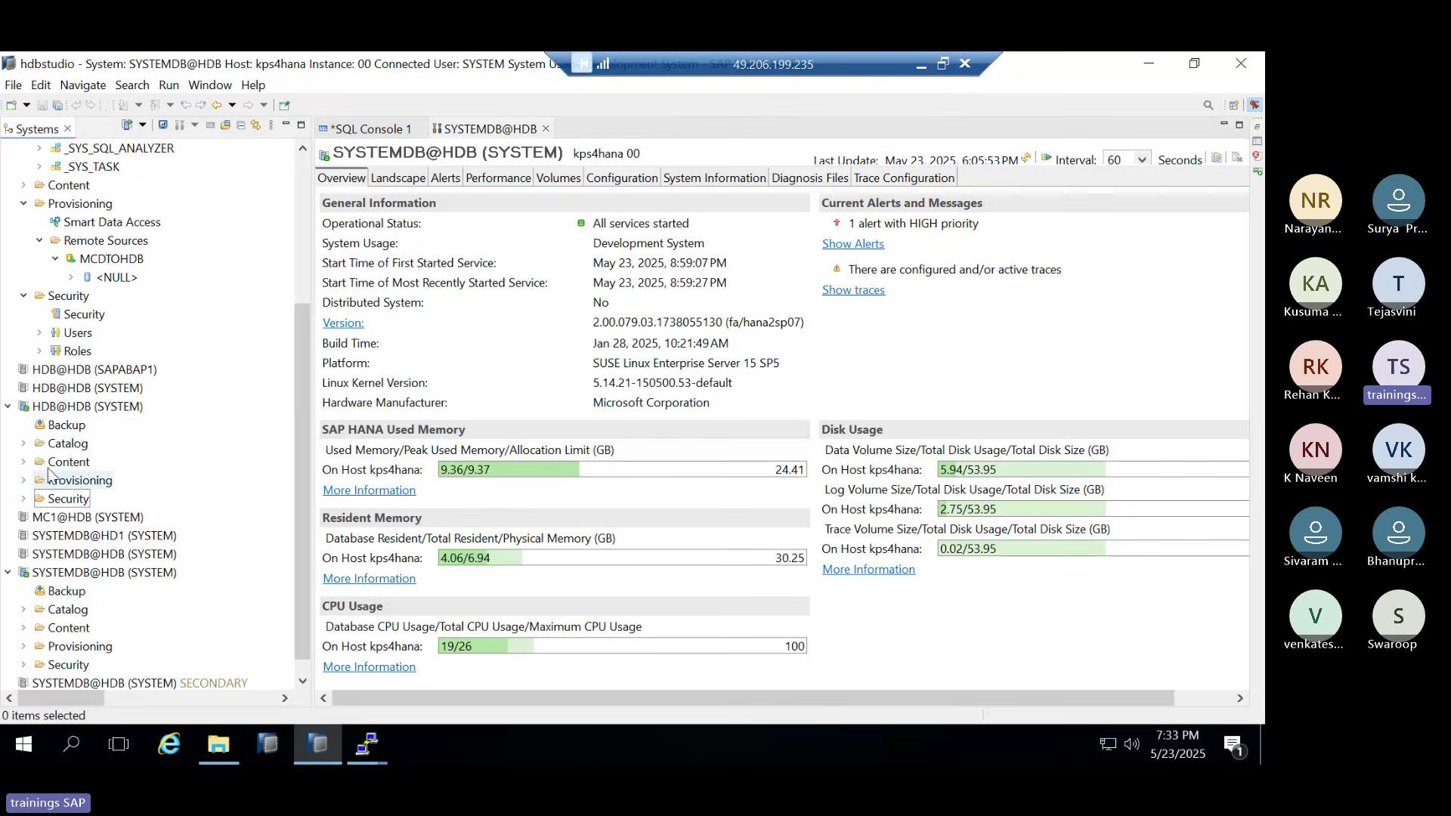
click(87, 406)
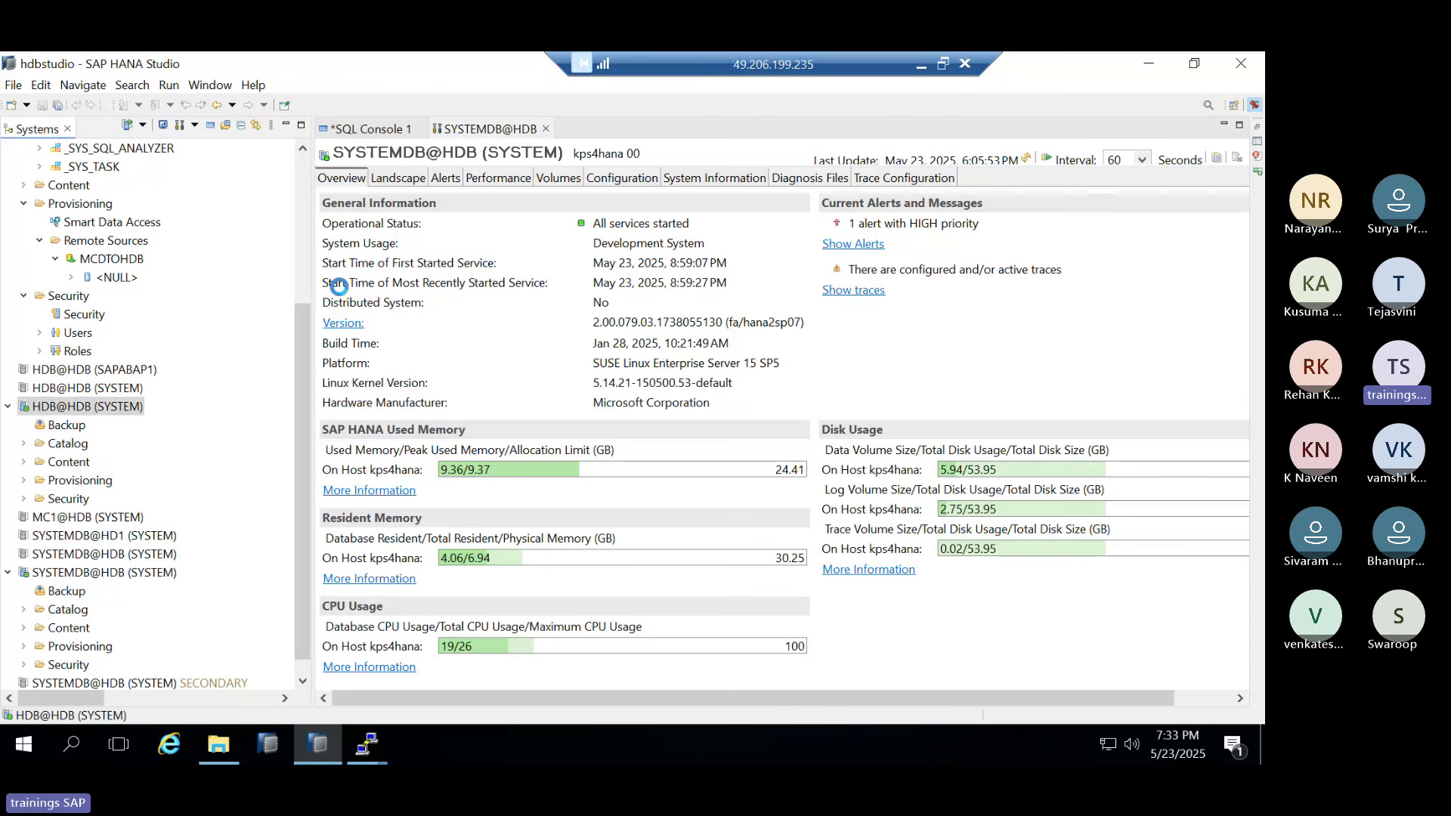
Review Landscape services and Performance > Sessions' Database User column, then close the HDB editor
click(398, 178)
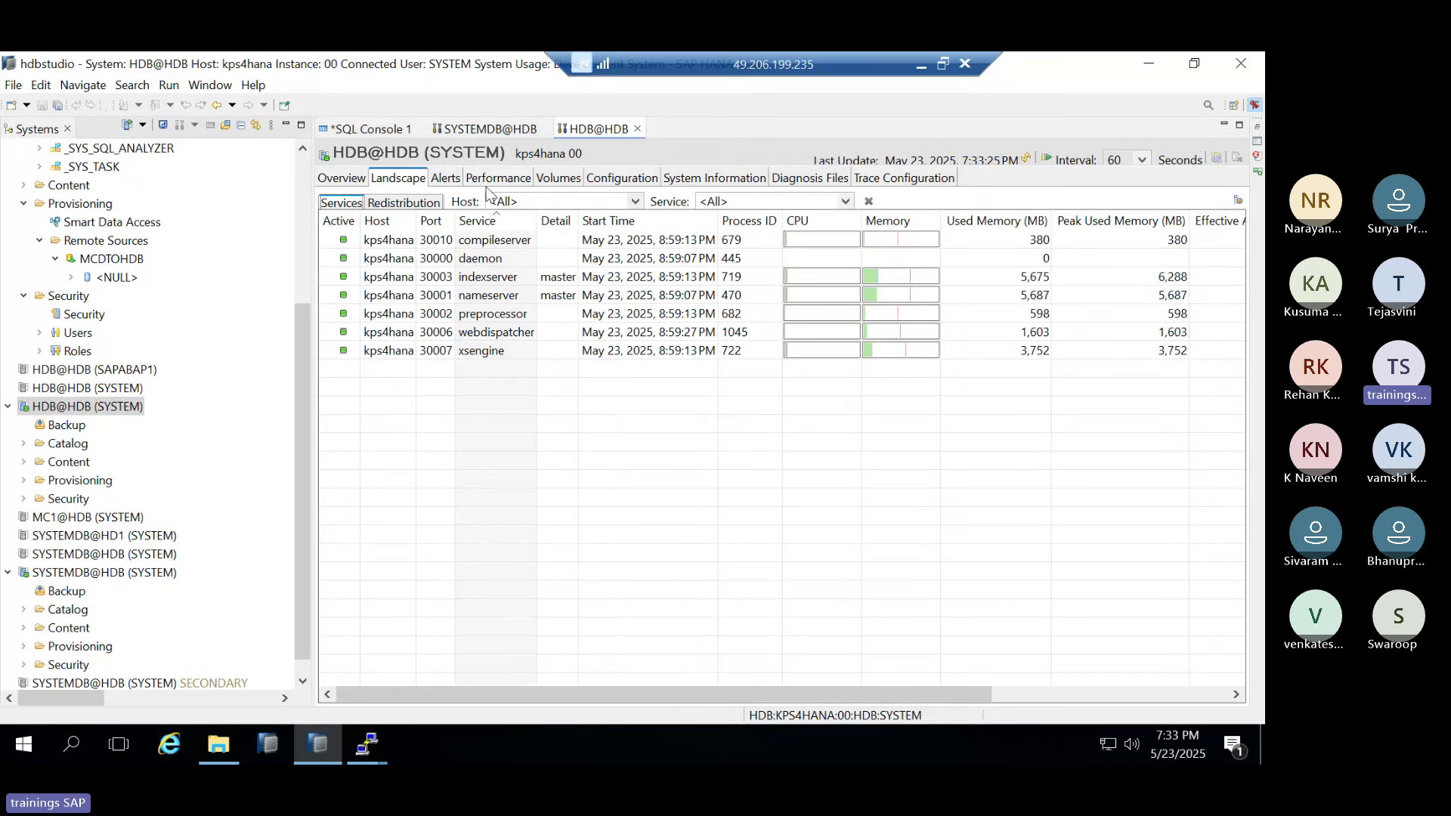
click(495, 178)
click(394, 201)
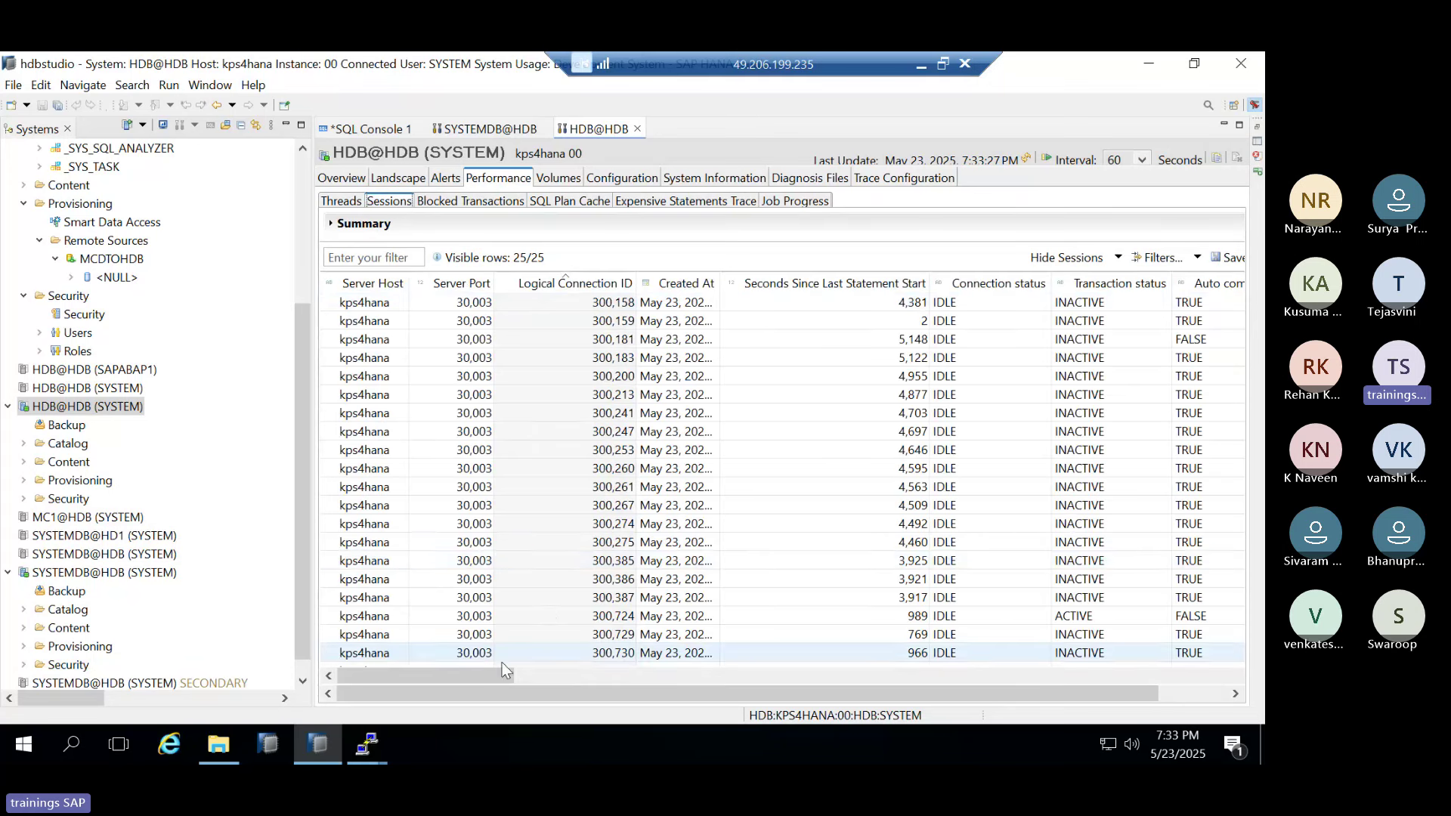
drag(502, 675, 681, 689)
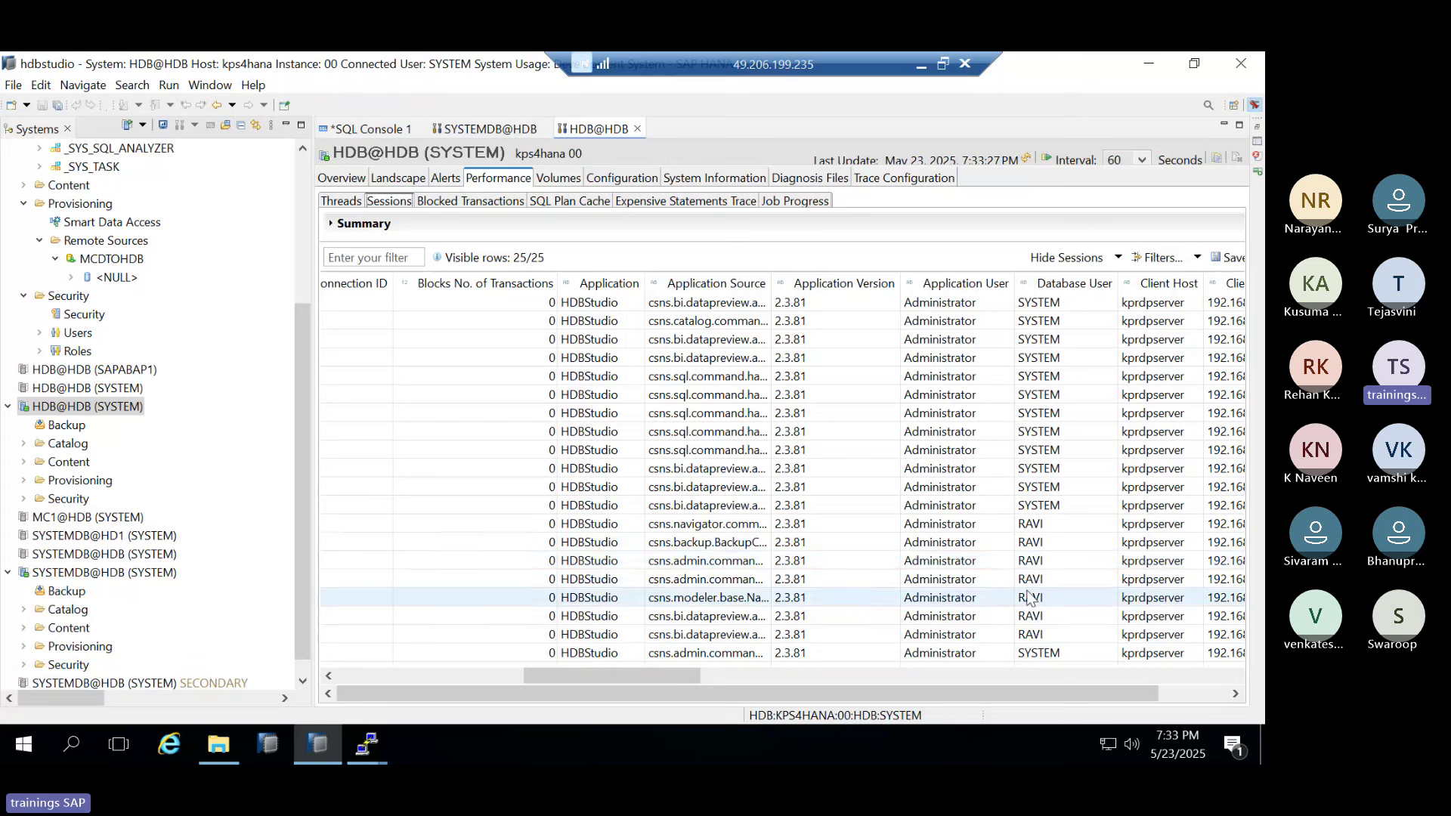
click(601, 525)
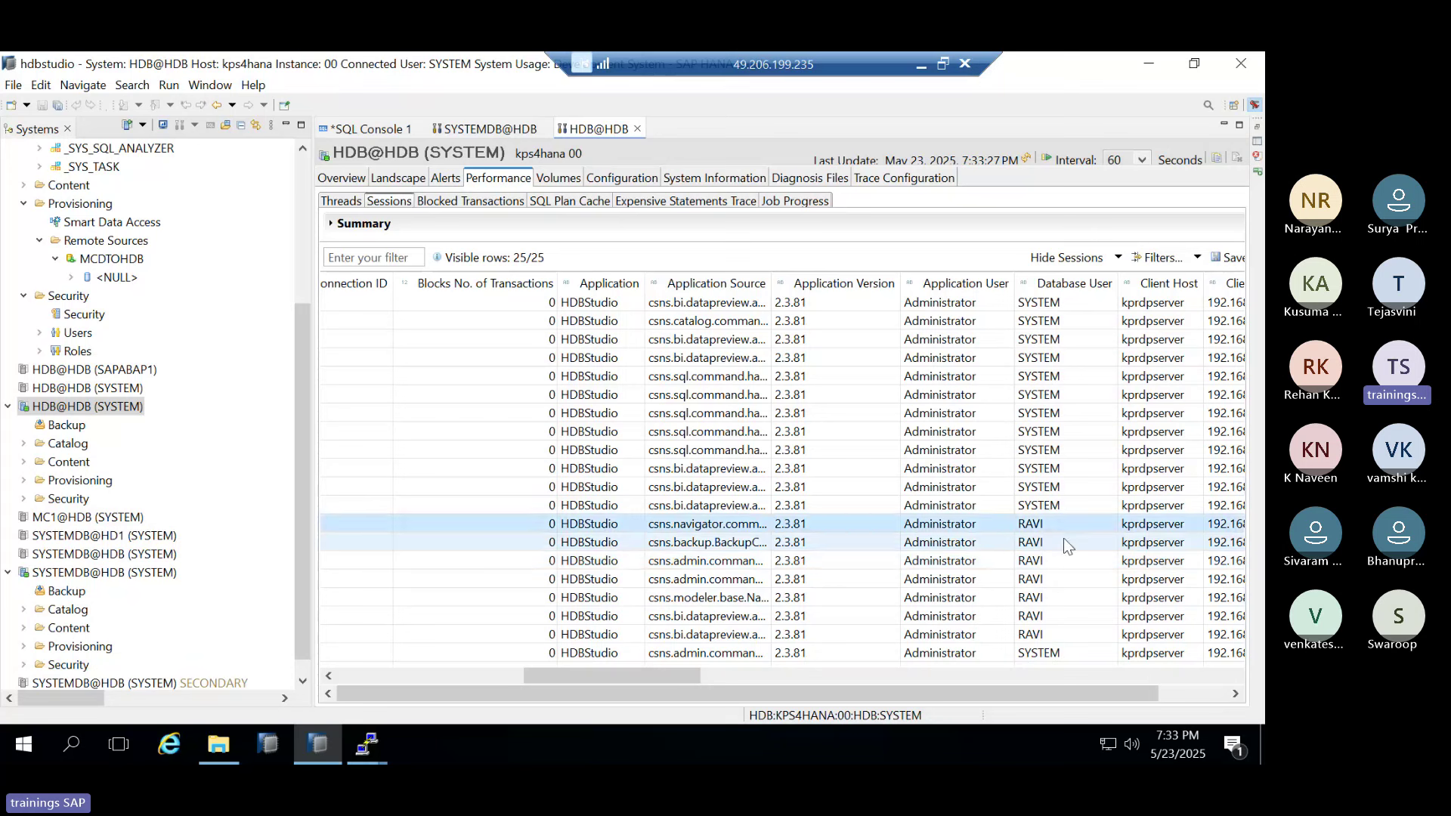
scroll(945, 458, up, 2)
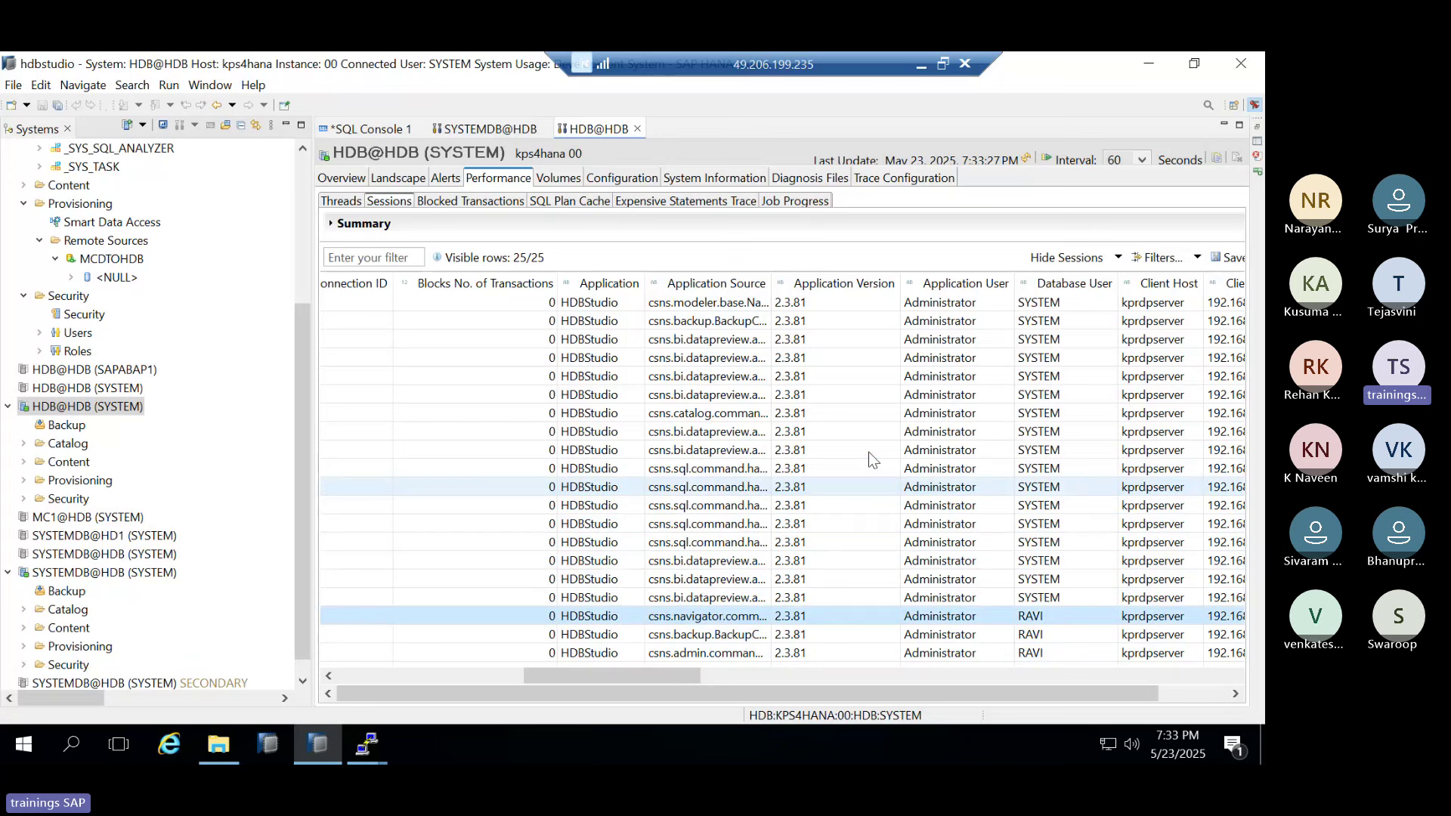
scroll(869, 476, down, 2)
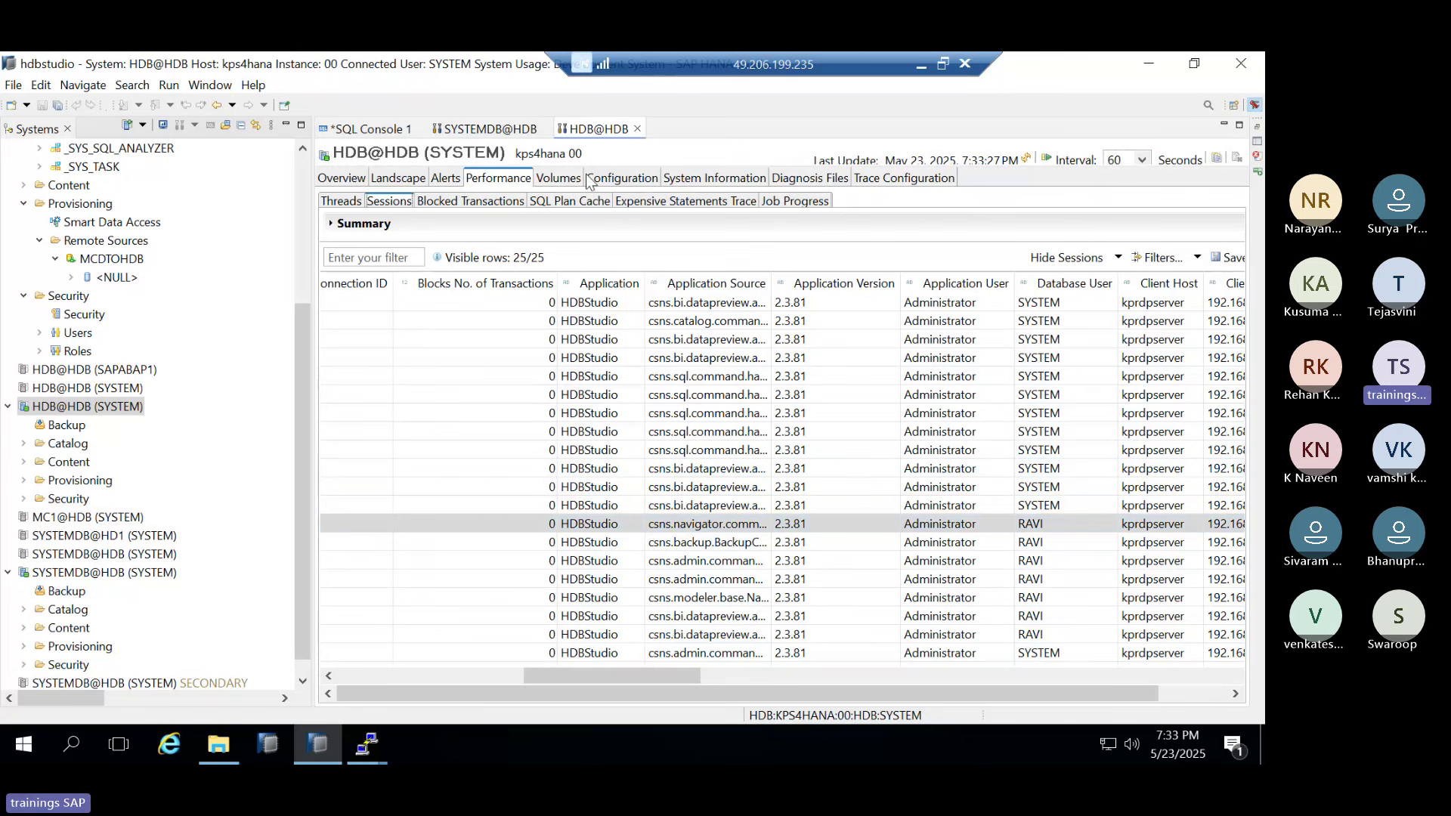
click(637, 130)
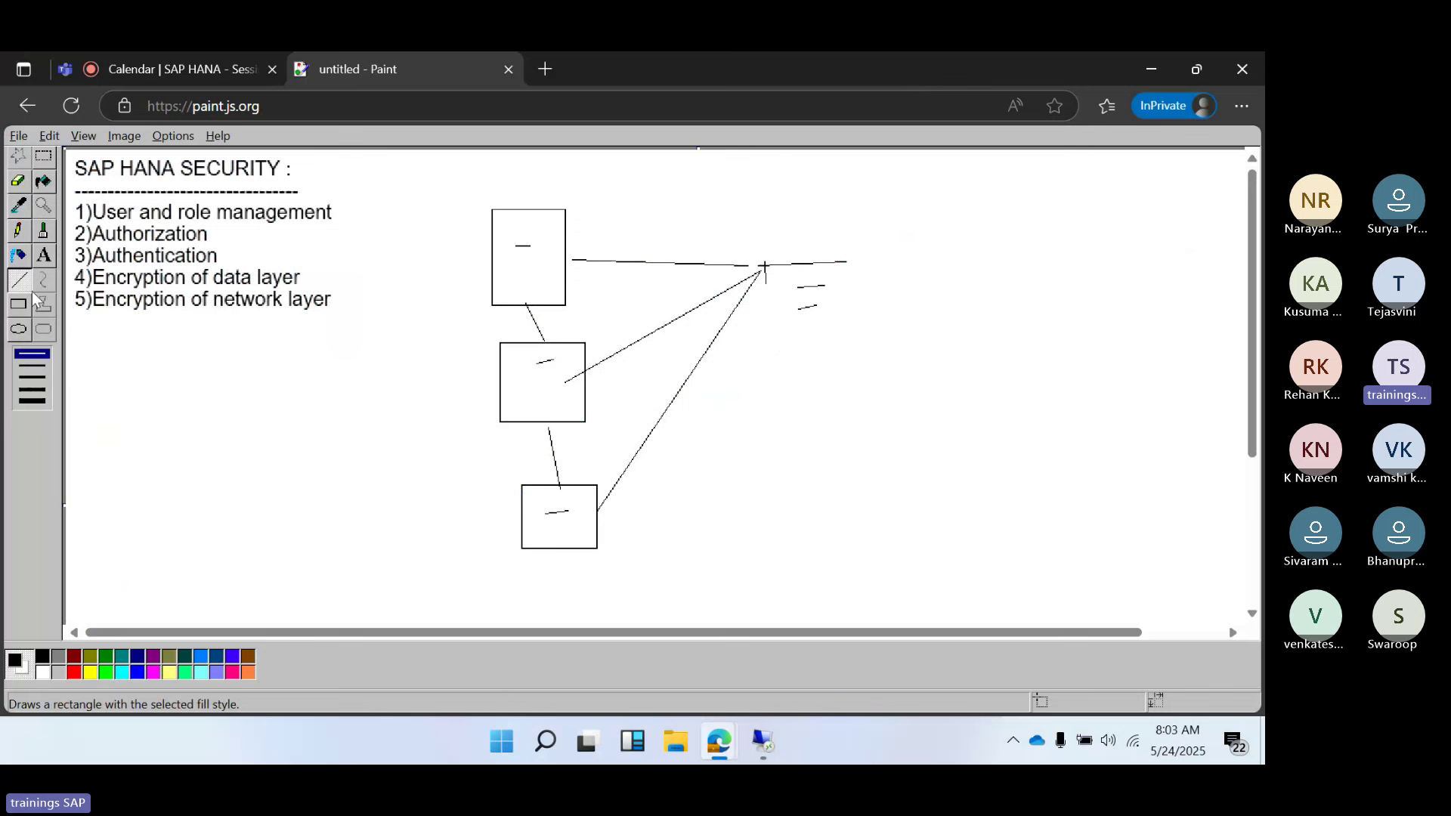
Add a text box listing UPGRADE, BACKUP/RESTORE, HA- and DB refresh on separate lines
click(44, 255)
drag(85, 343, 433, 557)
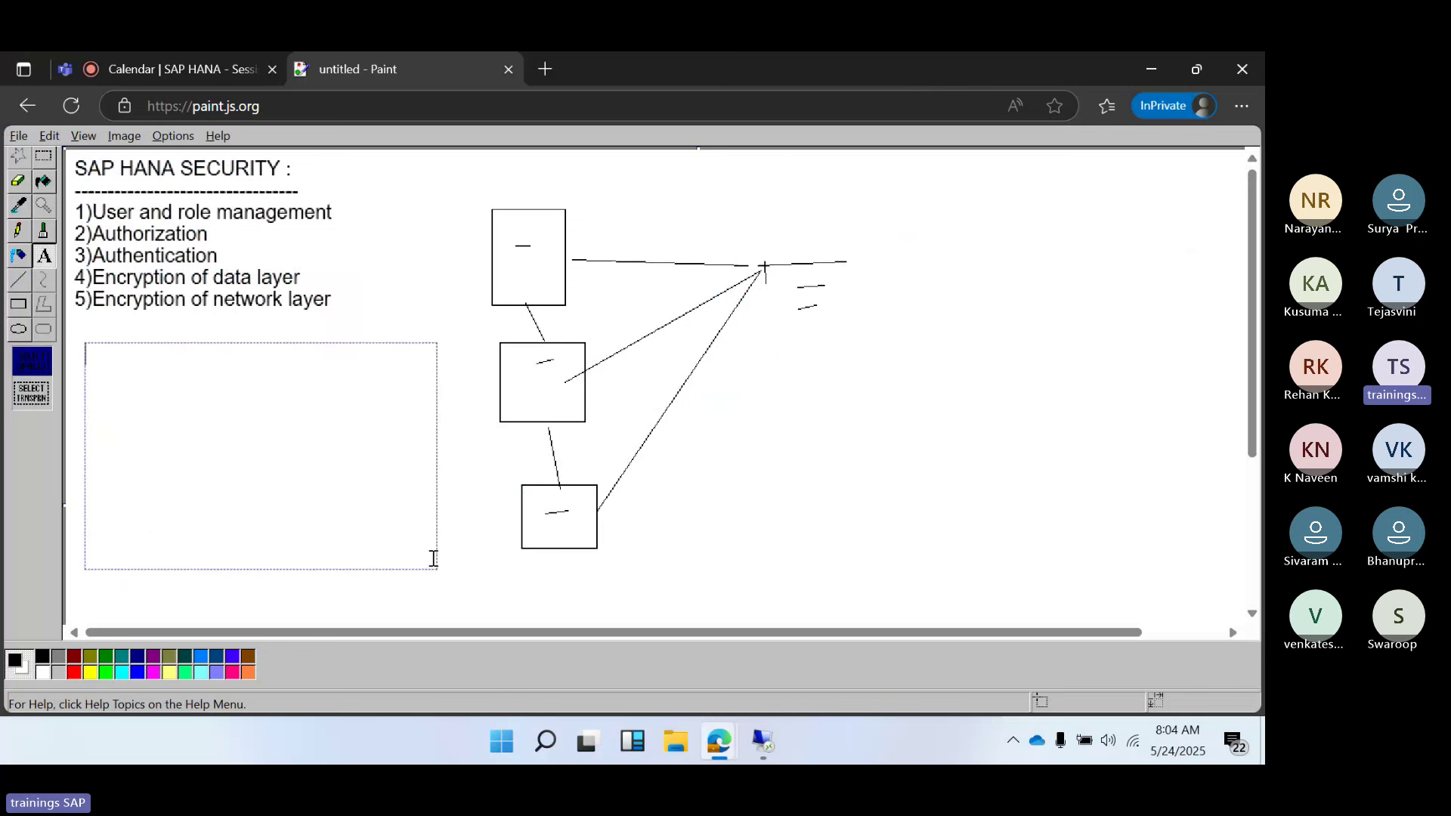
text(UPGRADE)
key(Return)
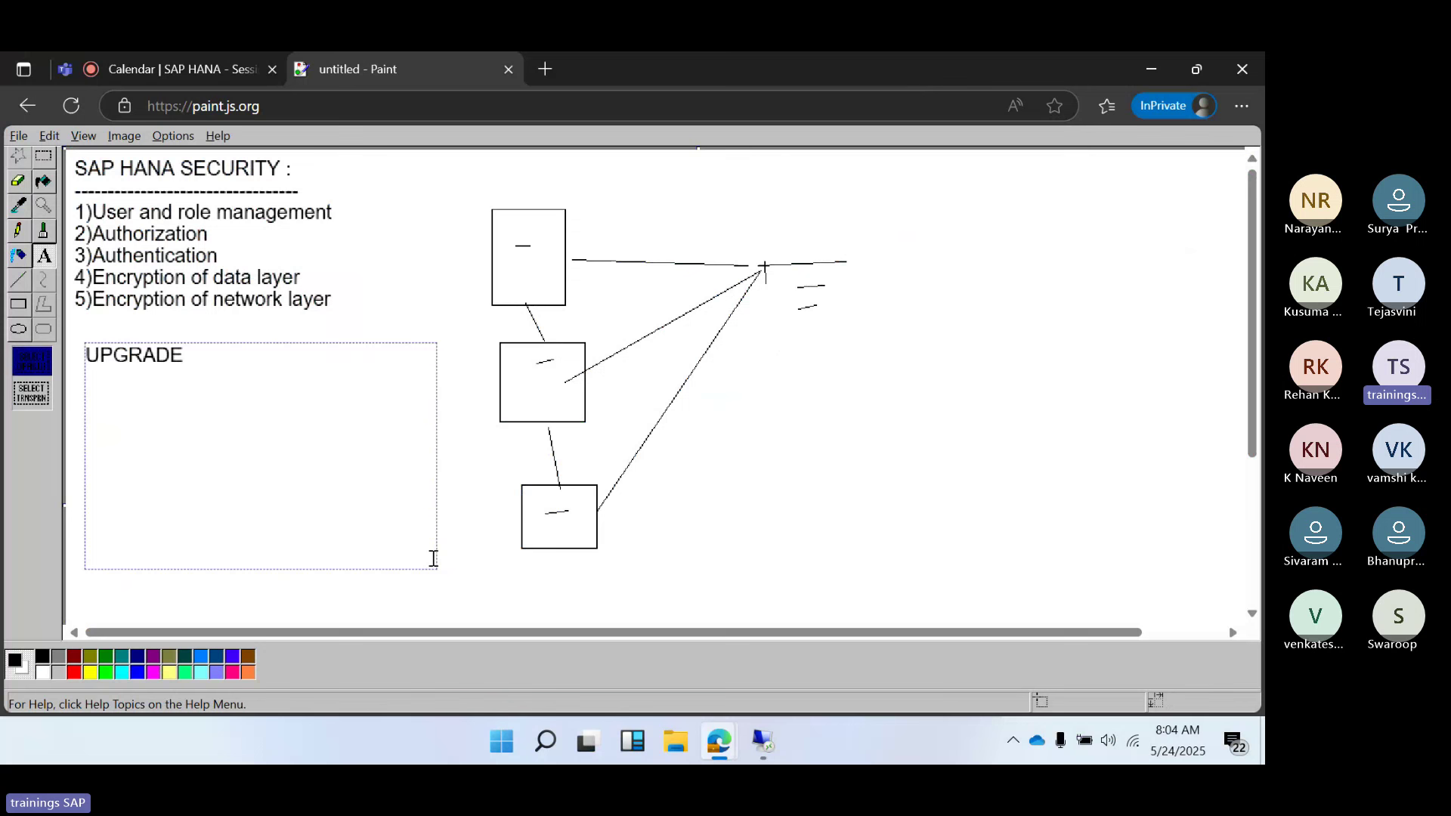
text(BACKUP/RES)
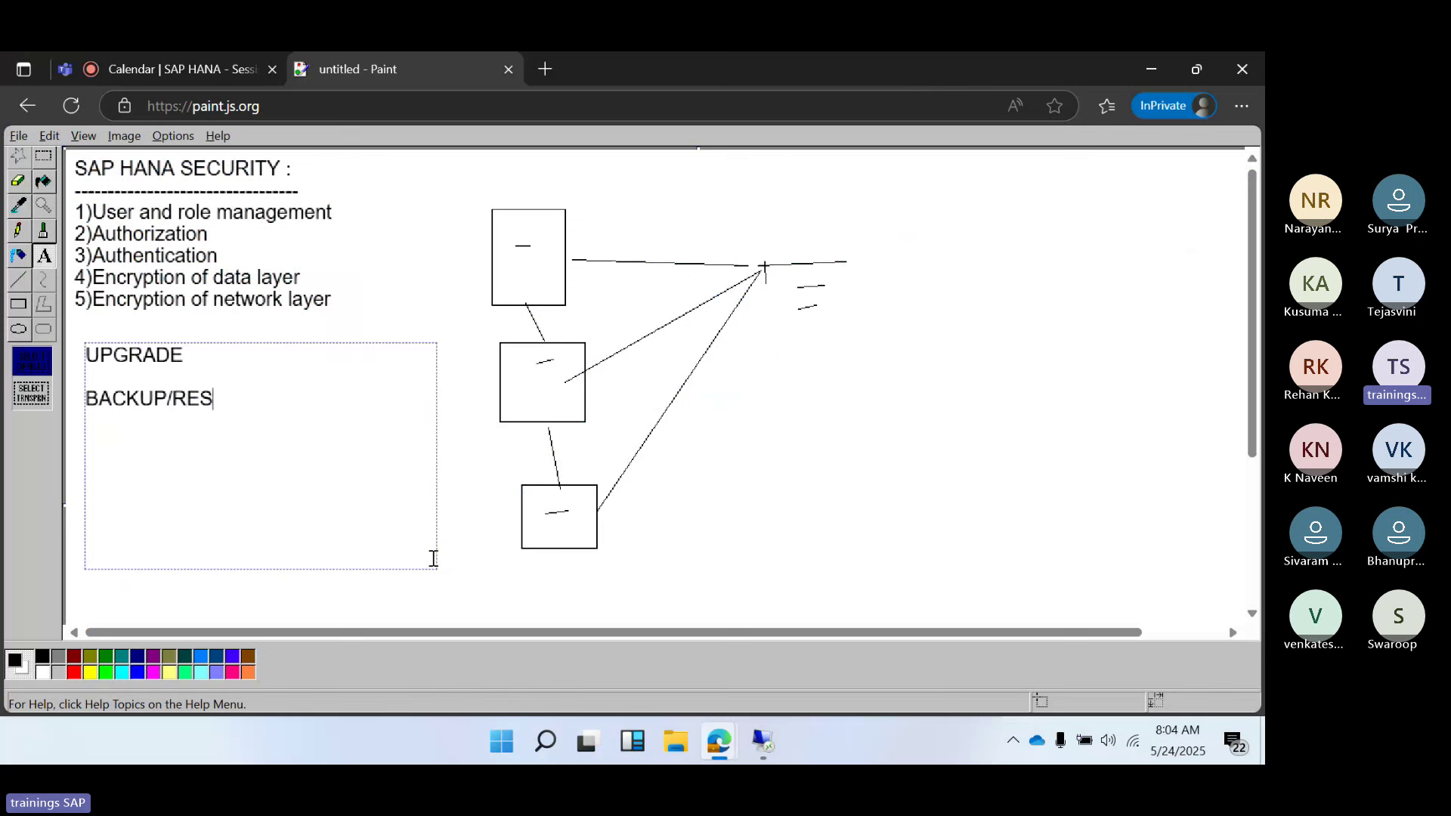
text(TORE)
key(Return)
key(Return)
text(HA-)
key(Return)
text(DB refres)
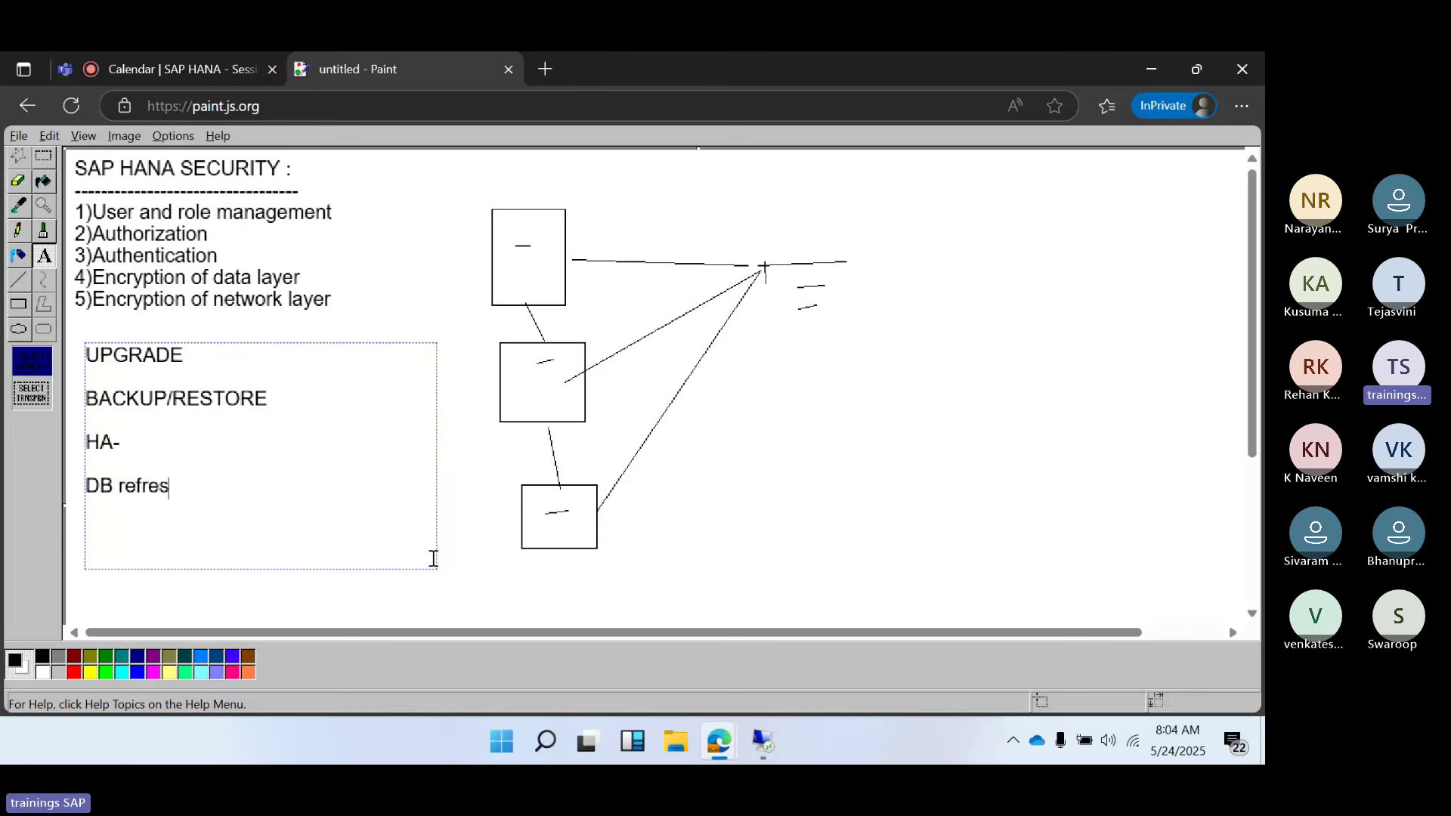
text(h)
In the Teams meeting, choose Stop recording from More > Record and transcribe
click(176, 80)
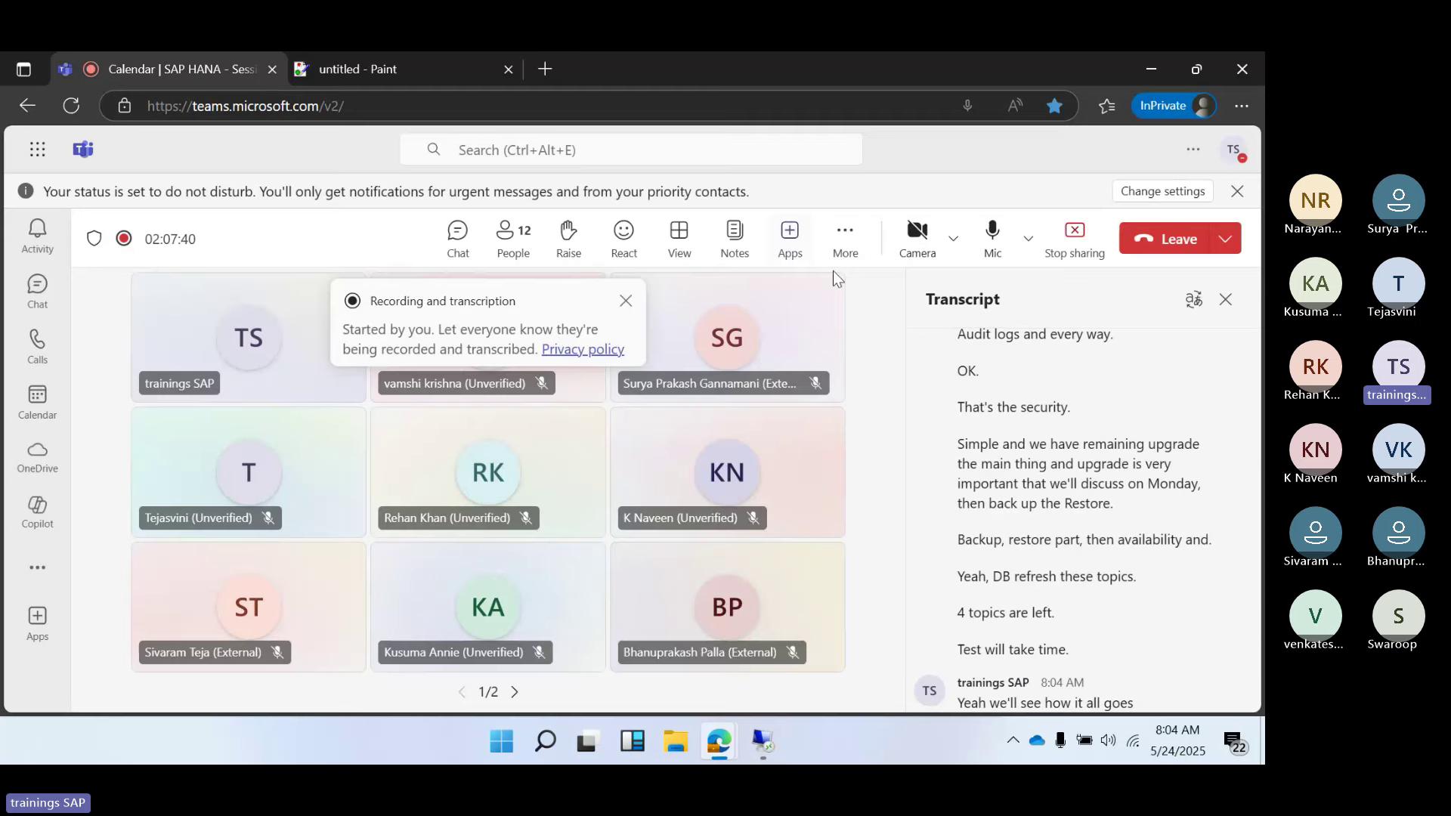
click(846, 242)
mouse_move(860, 299)
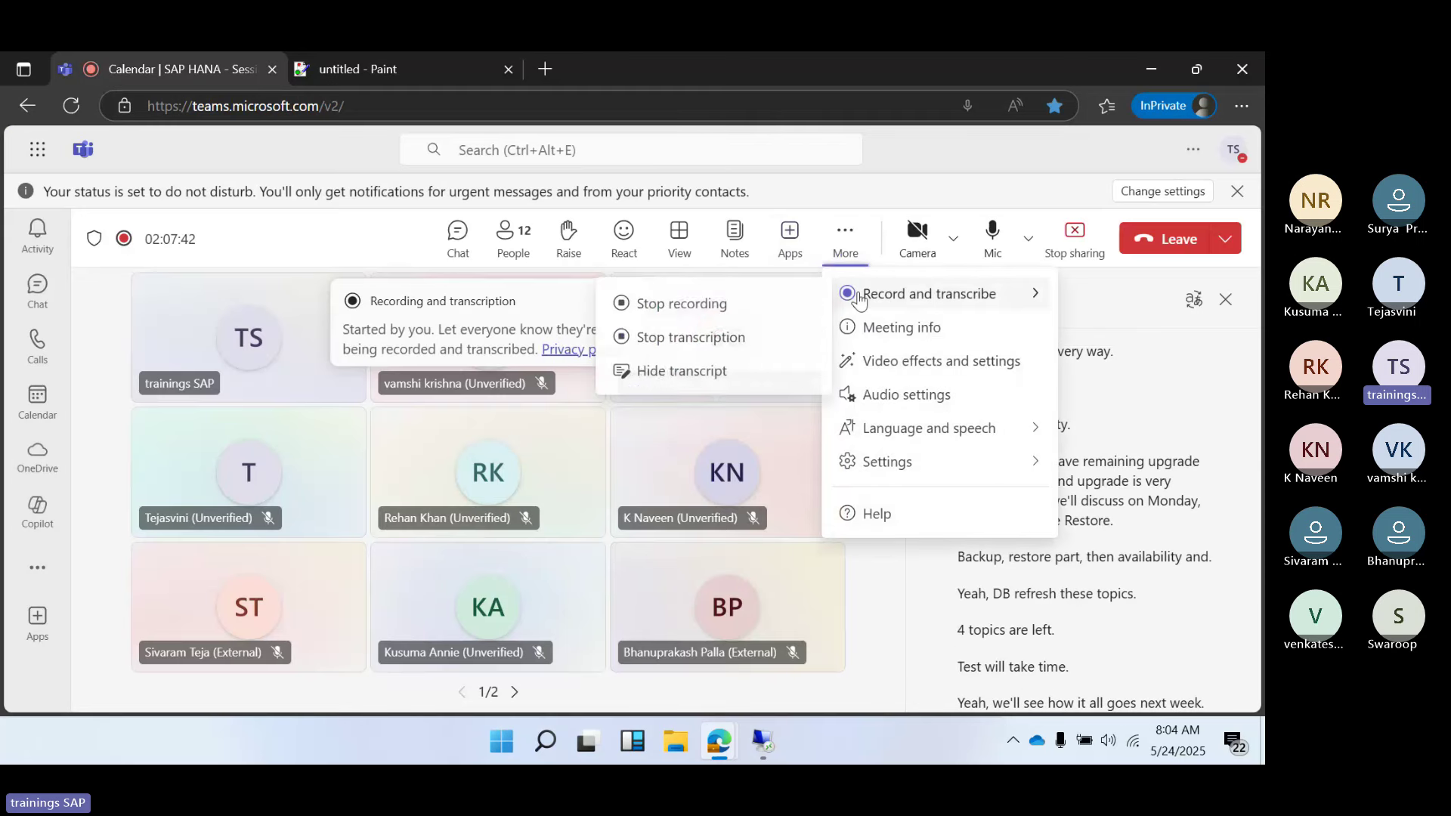
click(628, 304)
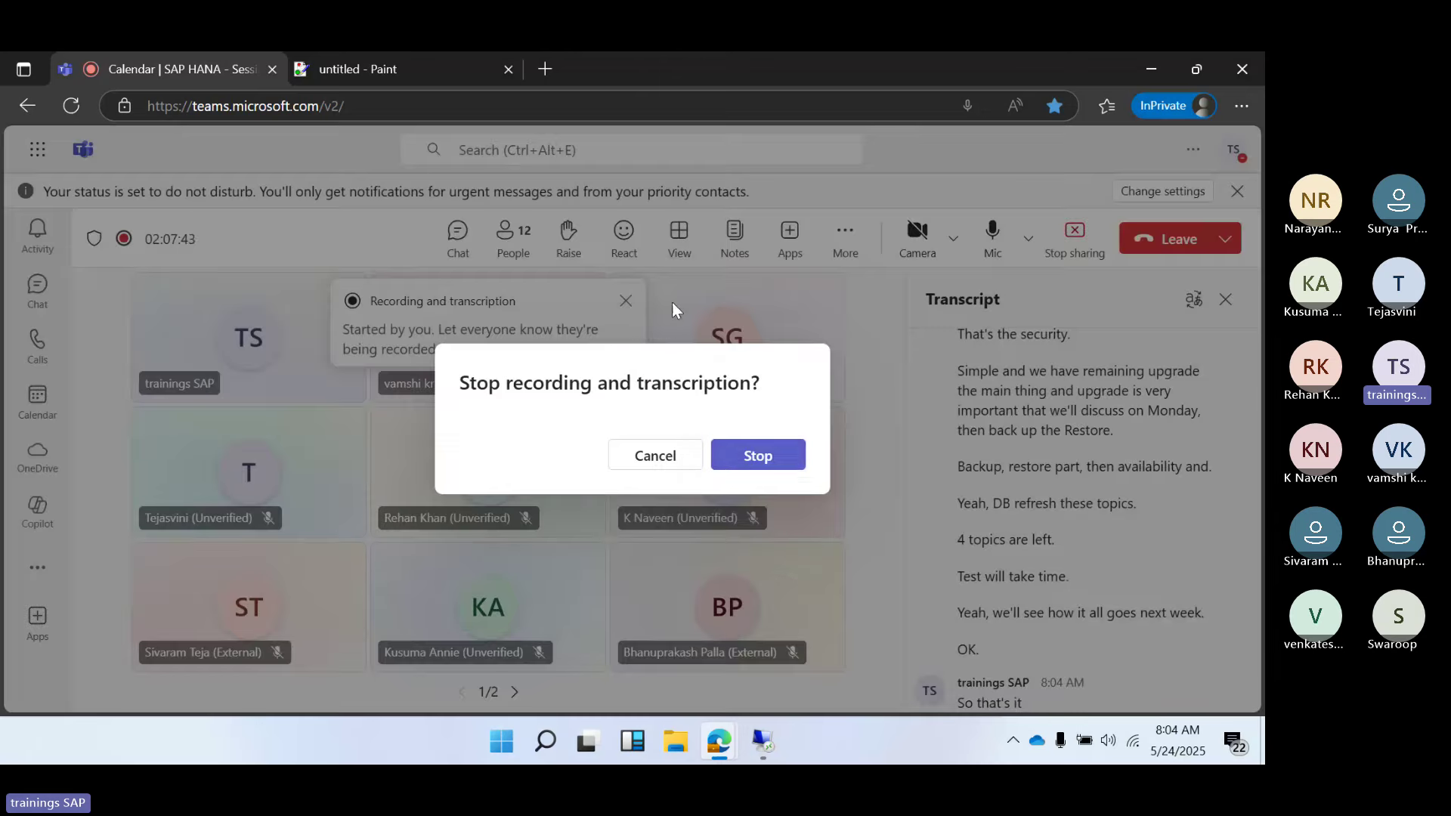